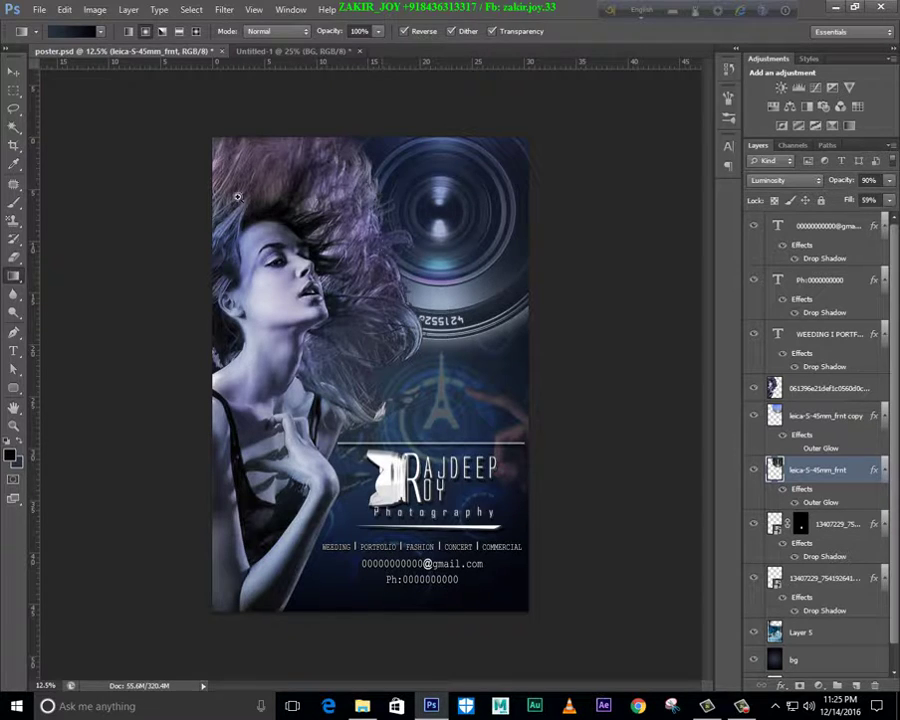
# Step: Nudge the woman photo, lens and soft light layers slightly with the Move tool
pyautogui.press('v')
pyautogui.scroll(2, 381, 314)
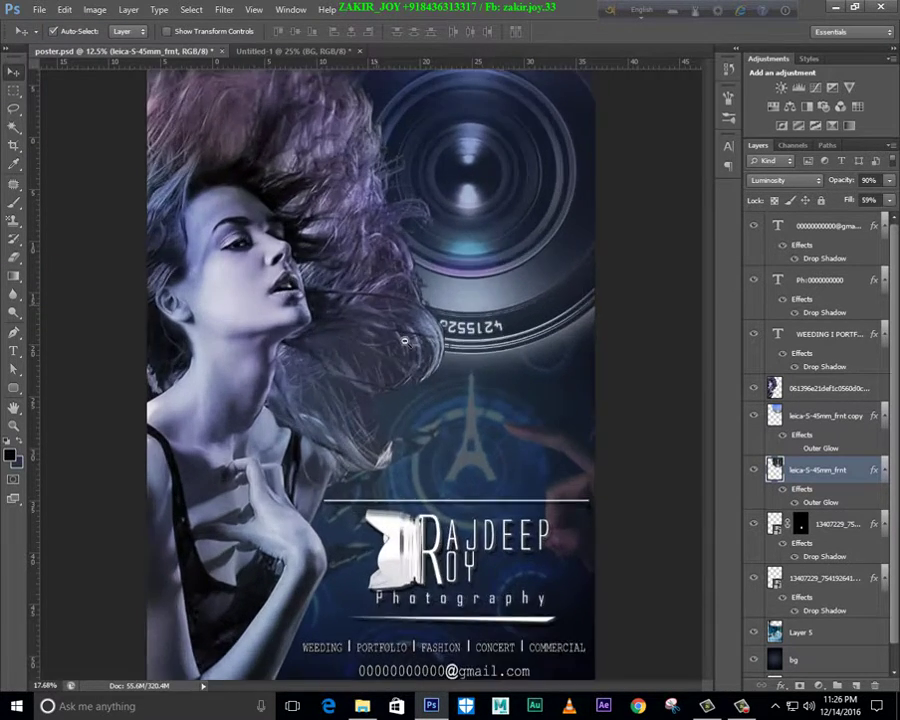
pyautogui.scroll(-3, 378, 318)
pyautogui.scroll(-1, 387, 325)
pyautogui.scroll(2, 387, 325)
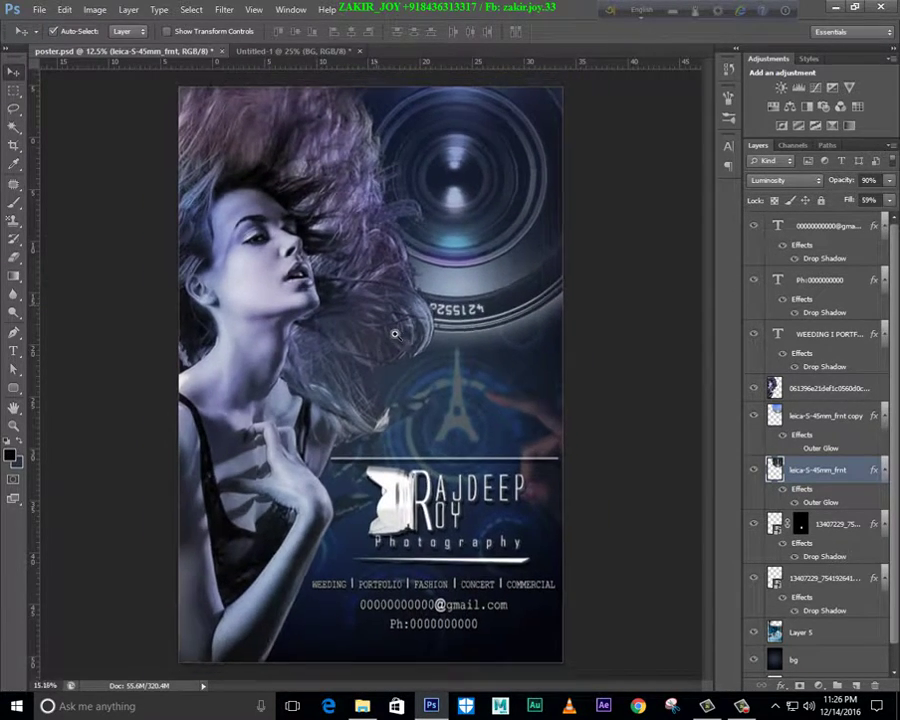
pyautogui.scroll(-1, 340, 312)
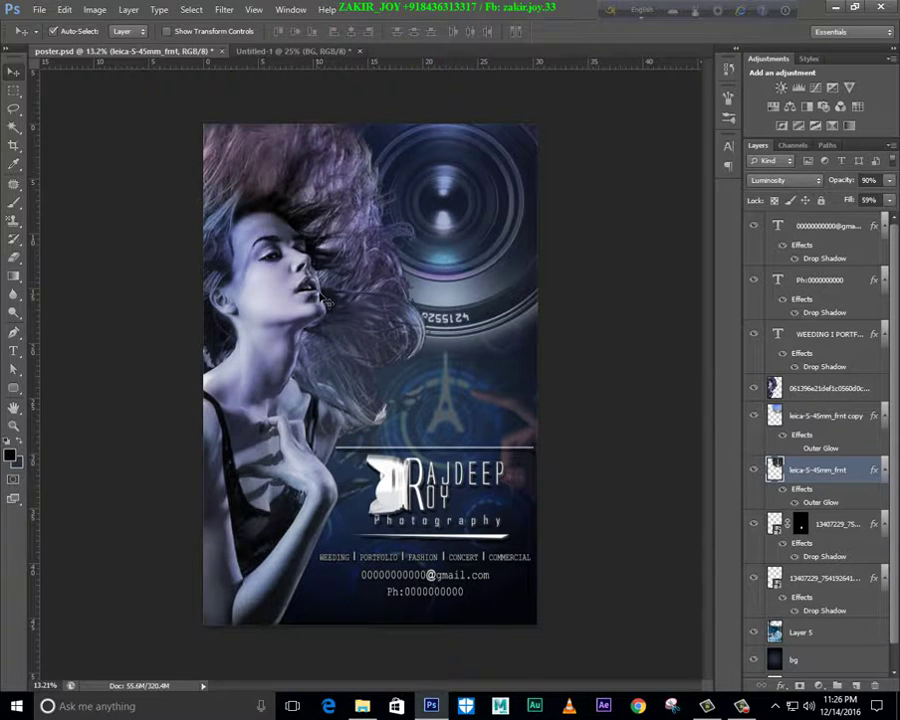
pyautogui.moveTo(340, 312)
pyautogui.mouseDown()
pyautogui.moveTo(272, 313)
pyautogui.moveTo(297, 278)
pyautogui.mouseUp()
pyautogui.moveTo(463, 190)
pyautogui.mouseDown()
pyautogui.moveTo(463, 237)
pyautogui.moveTo(463, 220)
pyautogui.mouseUp()
pyautogui.moveTo(455, 440); pyautogui.dragTo(458, 450)
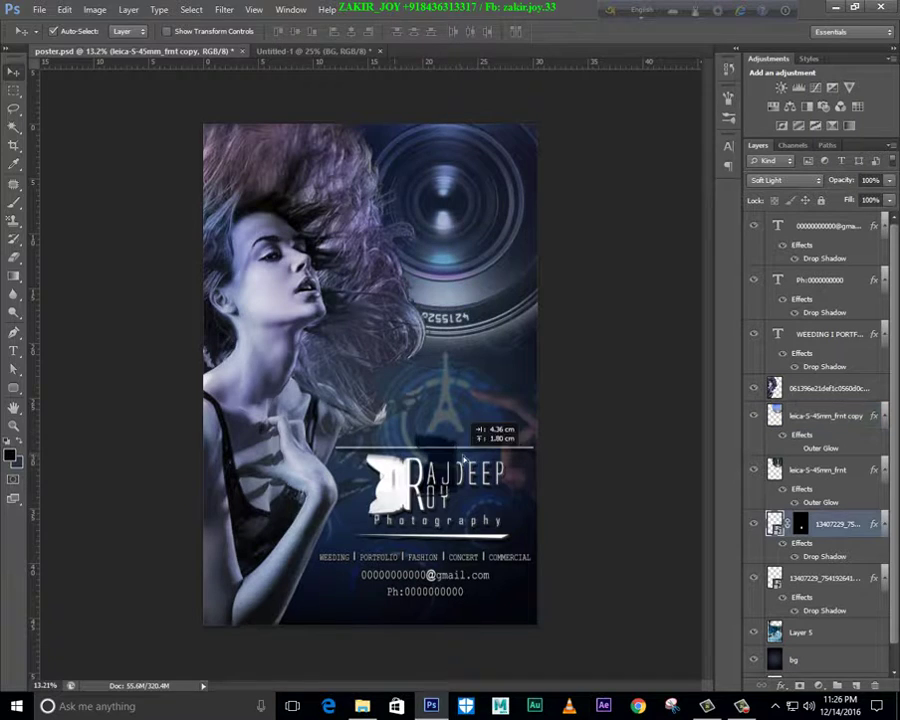
# Step: Hide the Eiffel overlay, logo, lens, woman and text layers, leaving only the dark background
pyautogui.click(756, 634)
pyautogui.click(754, 578)
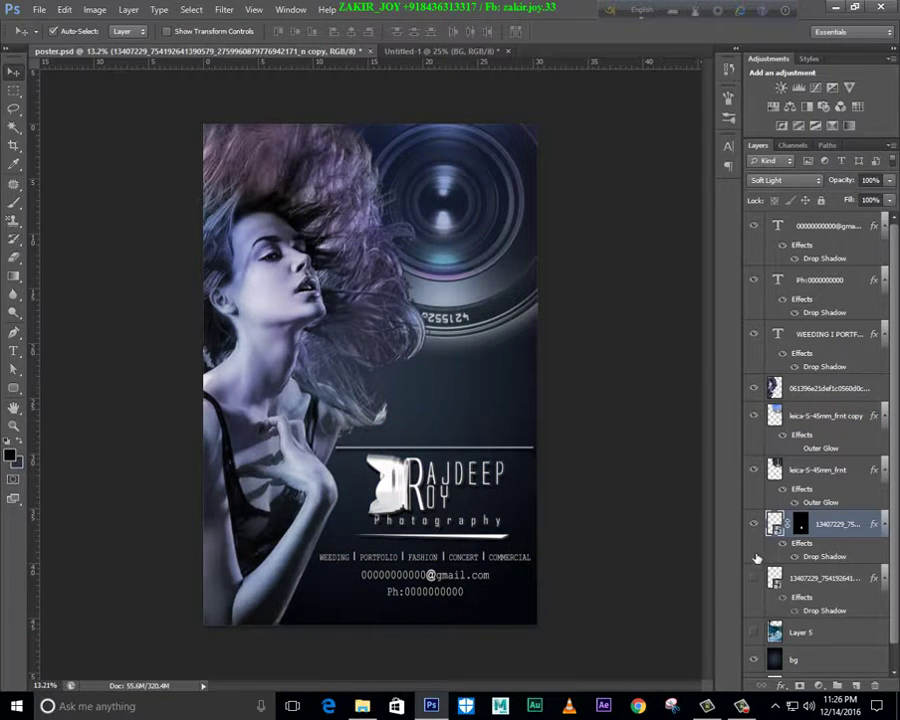
pyautogui.click(754, 523)
pyautogui.click(754, 469)
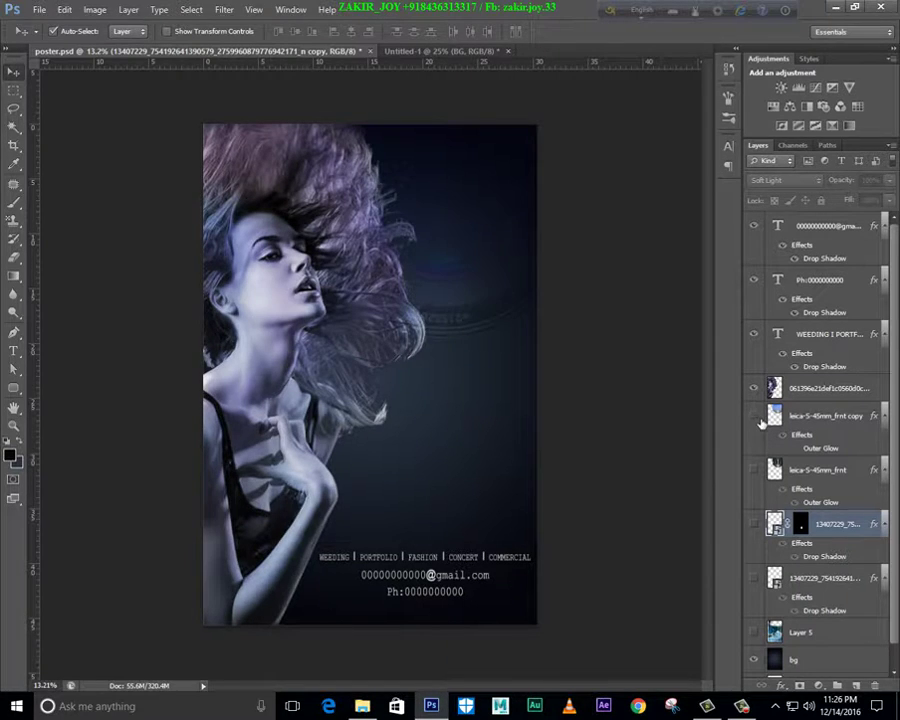
pyautogui.click(754, 415)
pyautogui.click(754, 388)
pyautogui.click(754, 334)
pyautogui.click(754, 280)
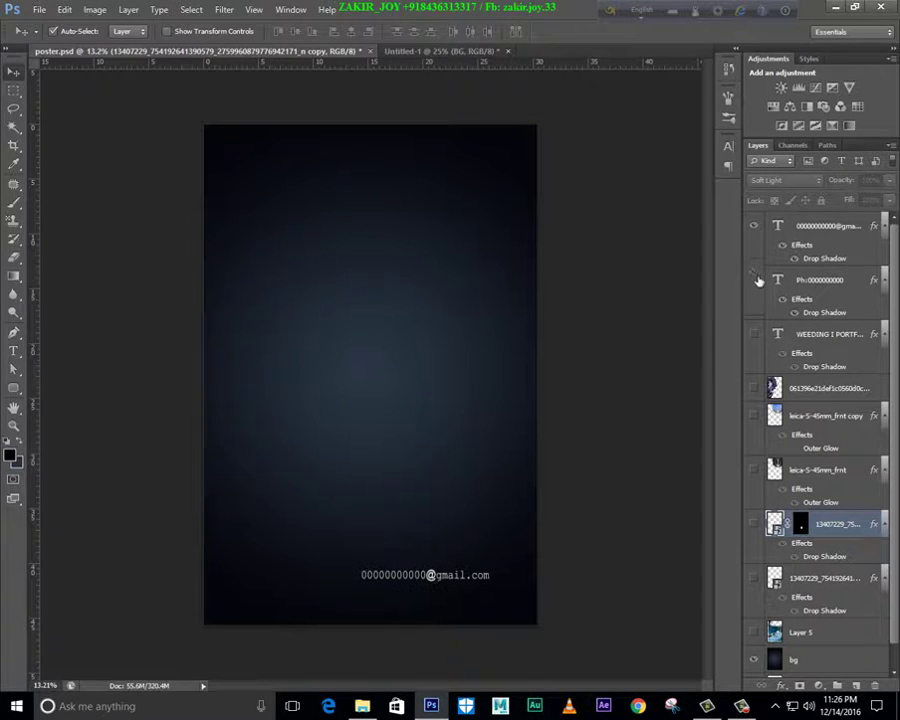
pyautogui.click(754, 226)
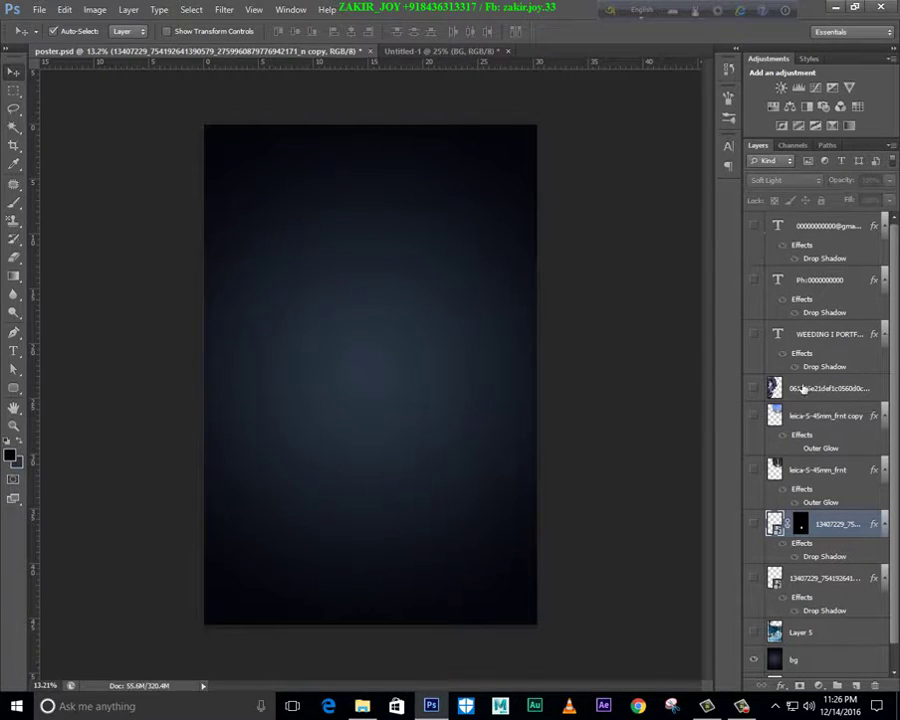
pyautogui.click(755, 660)
# Step: Delete the BG layer in Untitled-1 and close it without saving
pyautogui.click(402, 50)
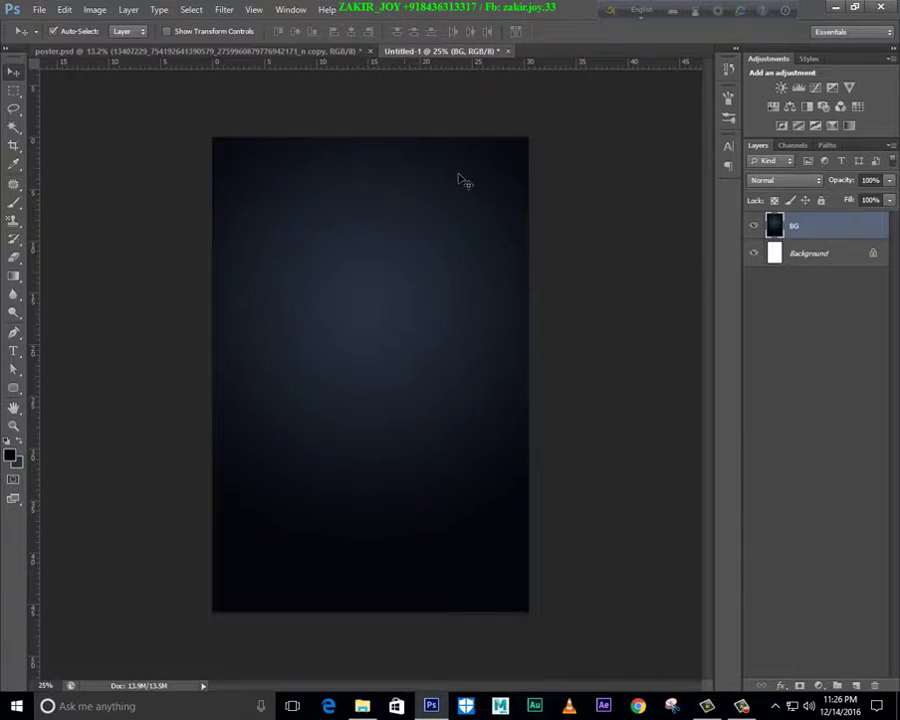
pyautogui.press('Delete')
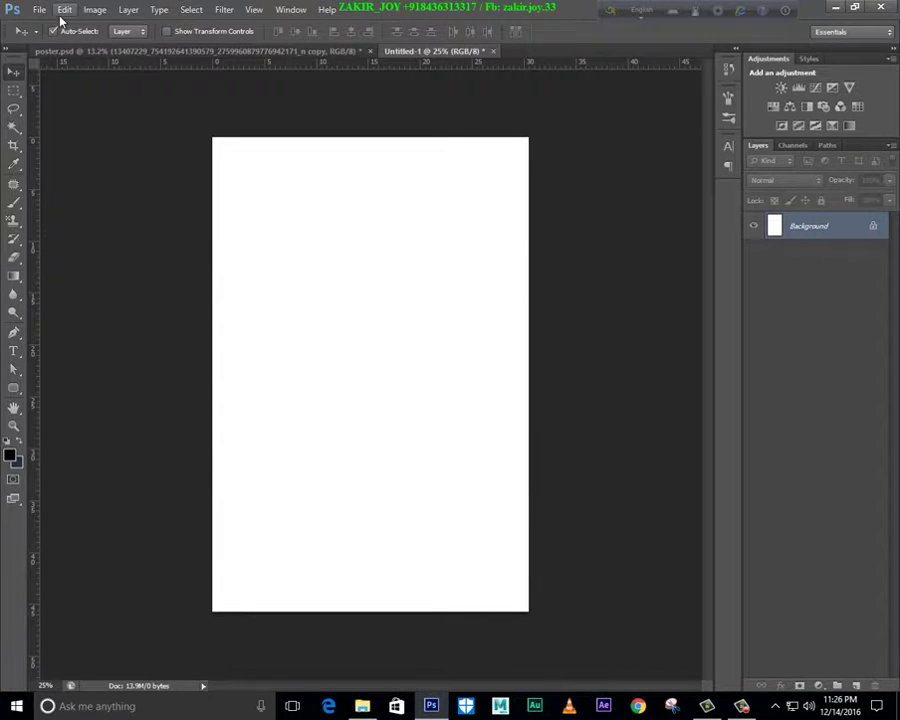
pyautogui.click(493, 51)
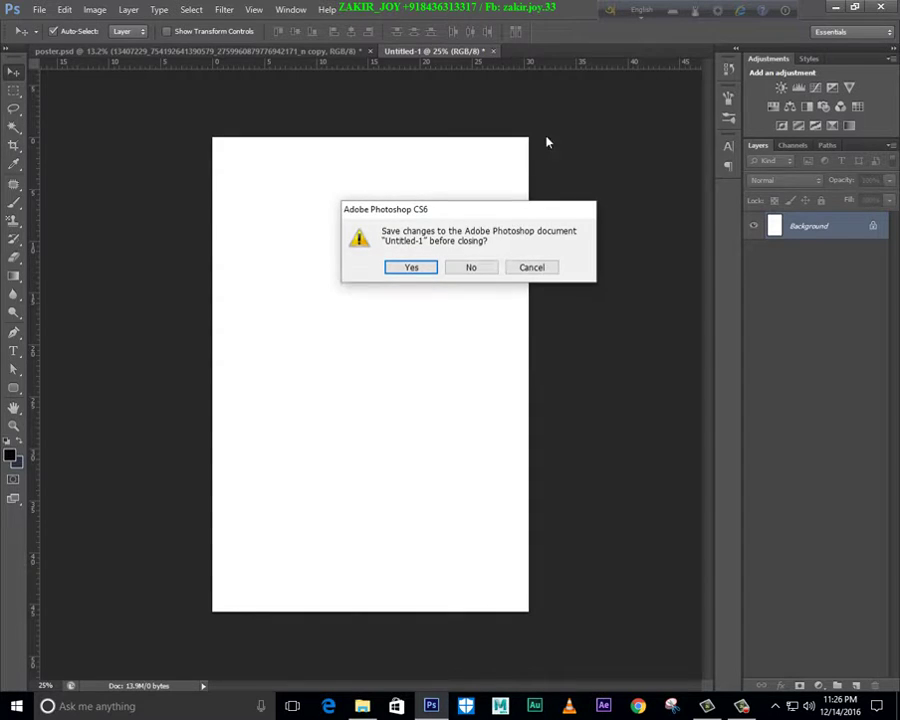
pyautogui.click(480, 268)
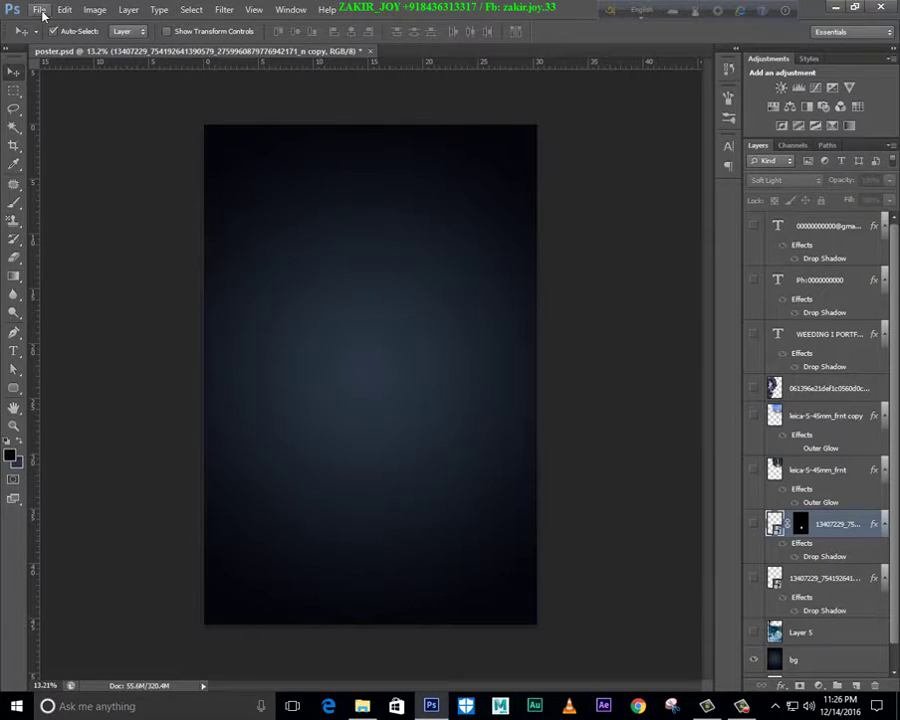
# Step: Create a new 12 × 18 inch document at 150 pixels/inch
pyautogui.click(38, 10)
pyautogui.doubleClick(370, 286)
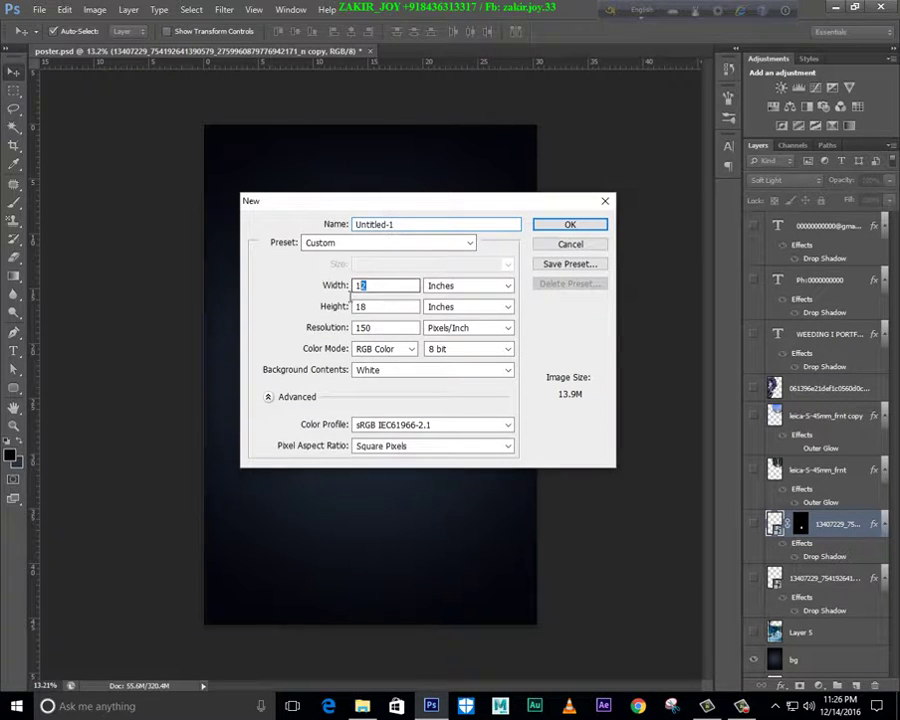
pyautogui.doubleClick(378, 306)
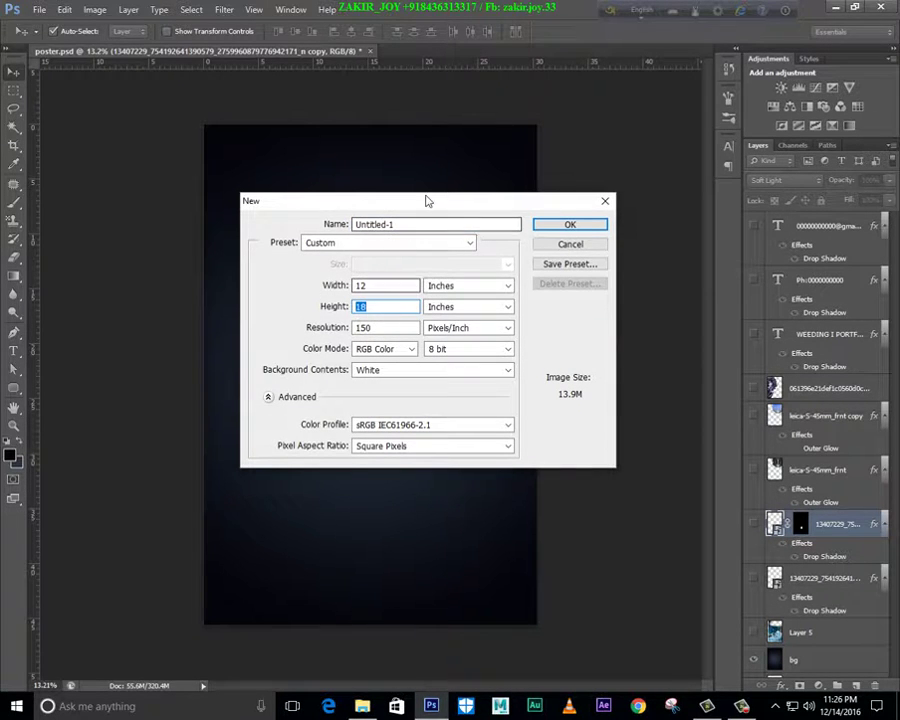
pyautogui.moveTo(438, 203); pyautogui.dragTo(431, 204)
pyautogui.click(362, 287)
pyautogui.doubleClick(365, 287)
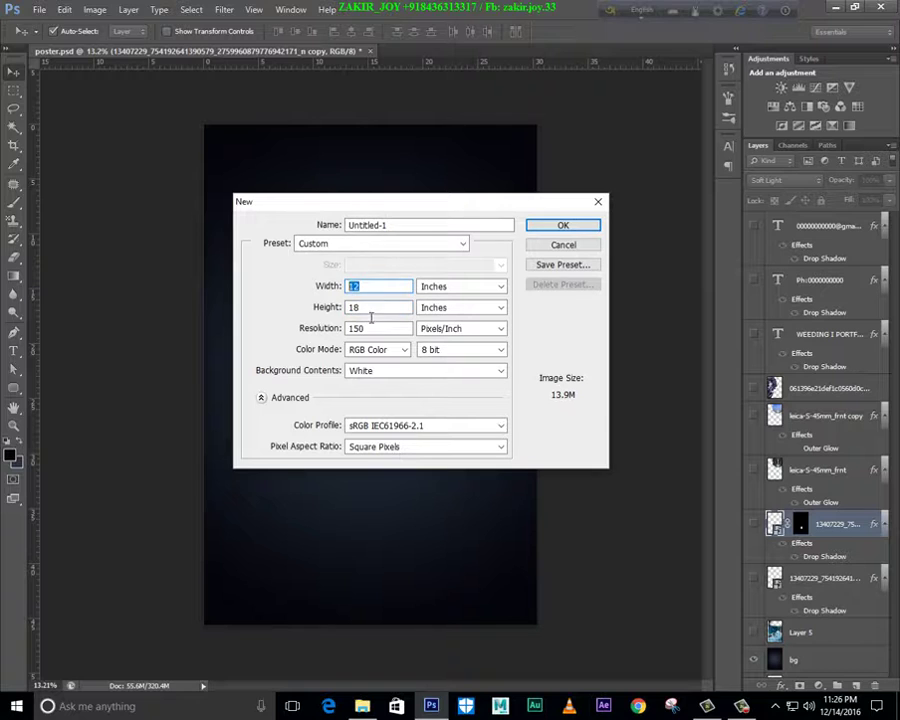
pyautogui.doubleClick(352, 308)
pyautogui.doubleClick(358, 329)
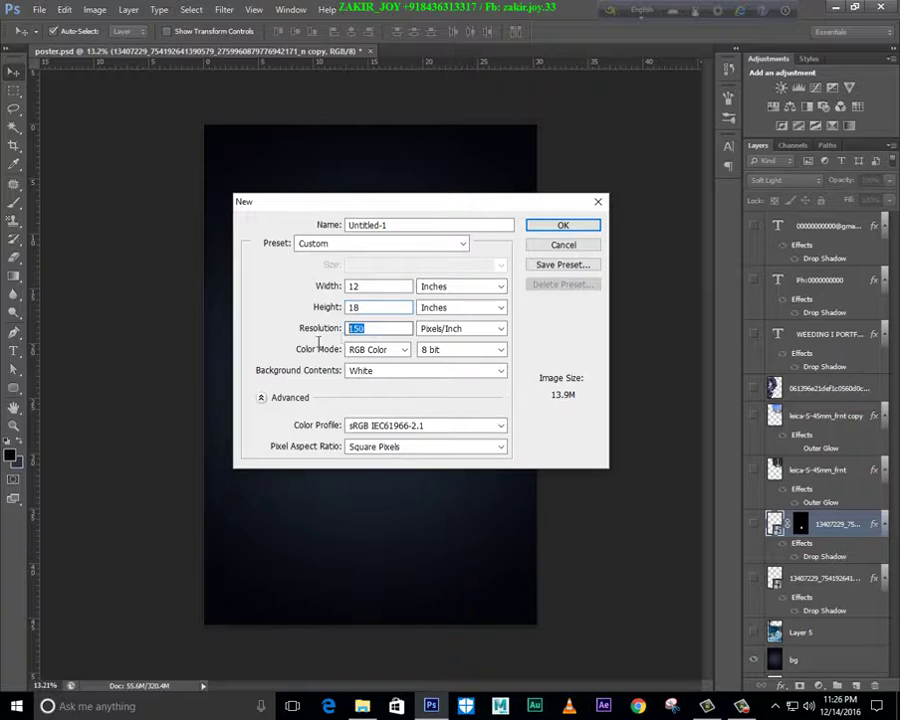
pyautogui.click(564, 225)
pyautogui.moveTo(444, 207); pyautogui.dragTo(459, 214)
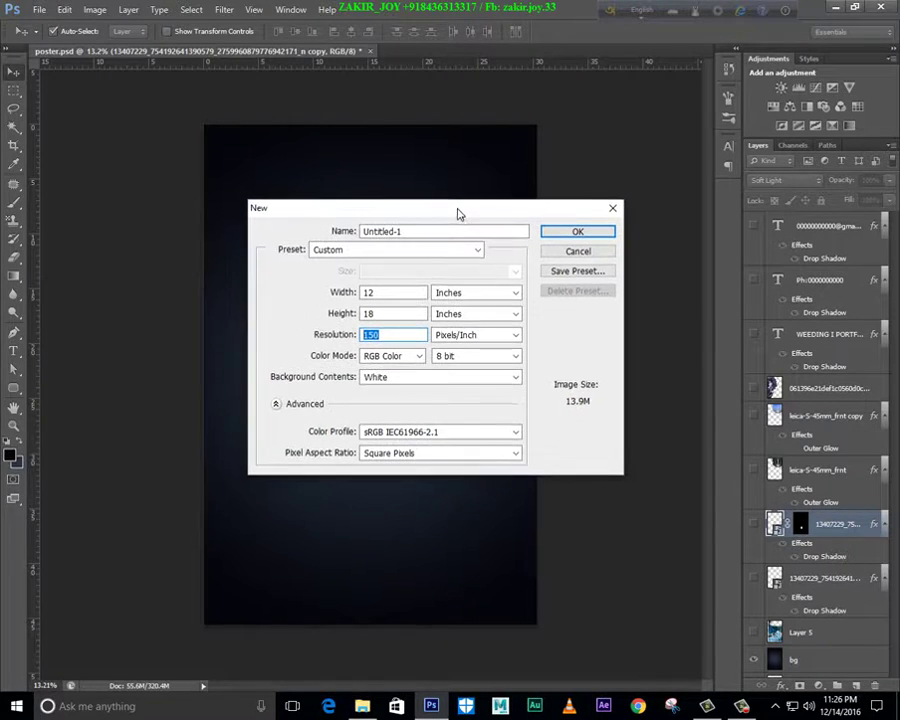
pyautogui.click(576, 235)
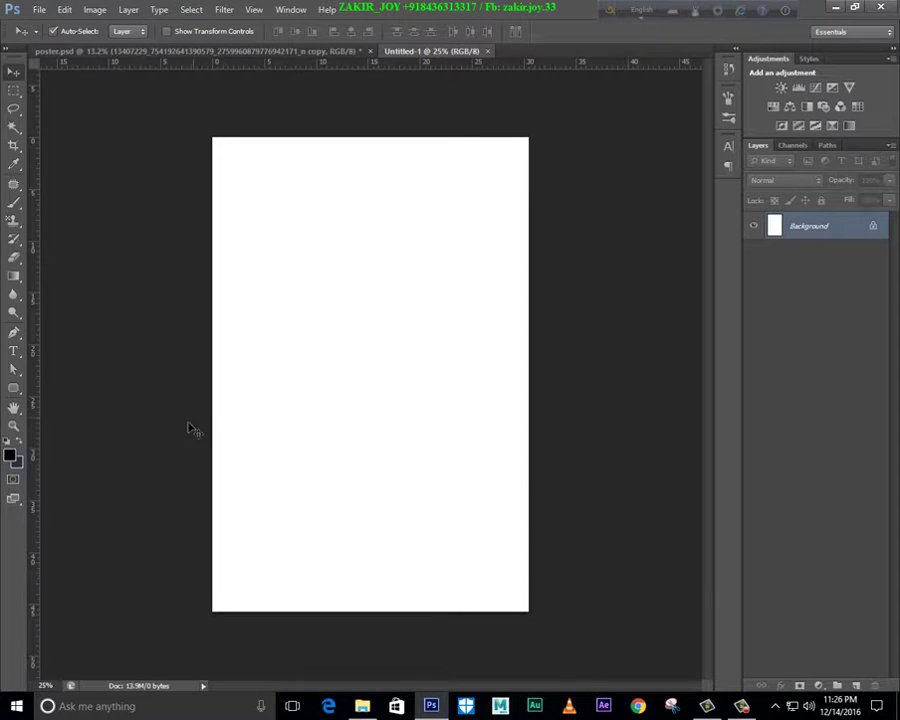
# Step: Add a new empty layer and name it BG
pyautogui.click(856, 685)
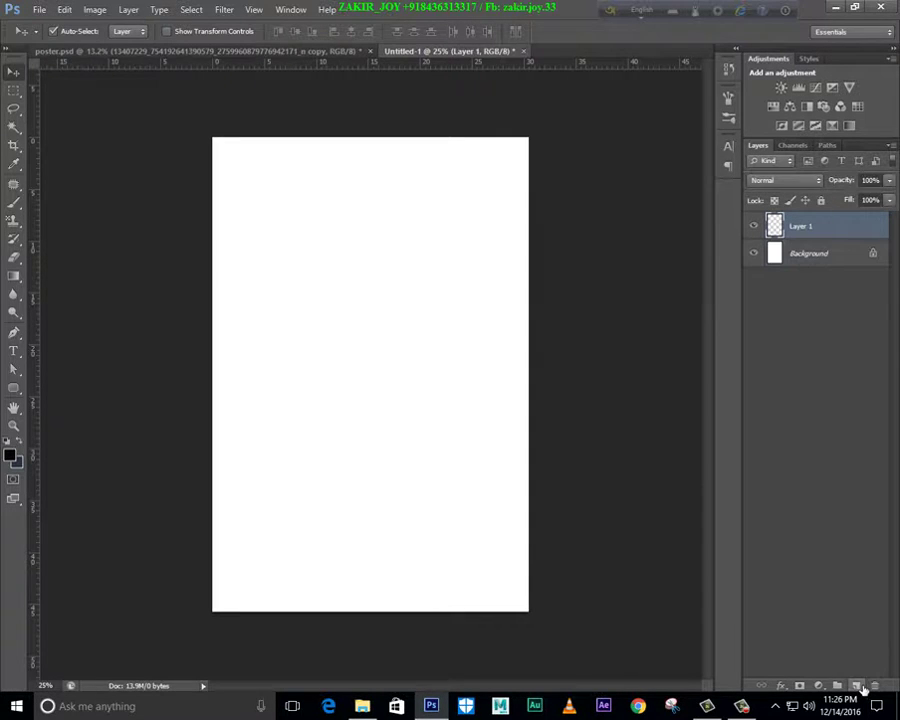
pyautogui.doubleClick(801, 228)
pyautogui.write('BG')
pyautogui.press('Return')
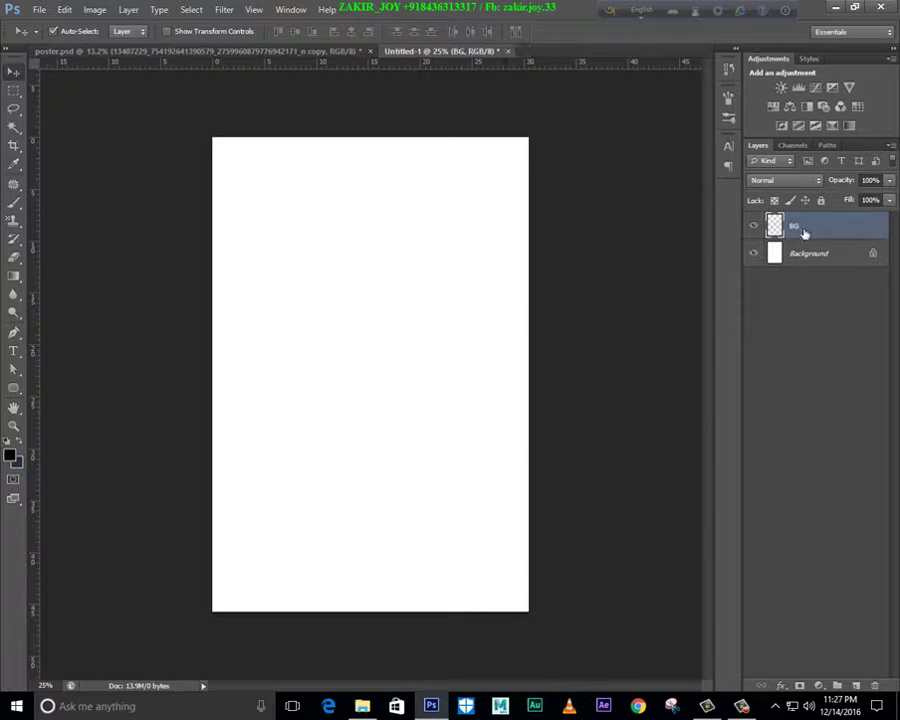
# Step: Choose a Foreground to Background gradient and set its left stop to near-black 020206
pyautogui.click(13, 275)
pyautogui.click(71, 32)
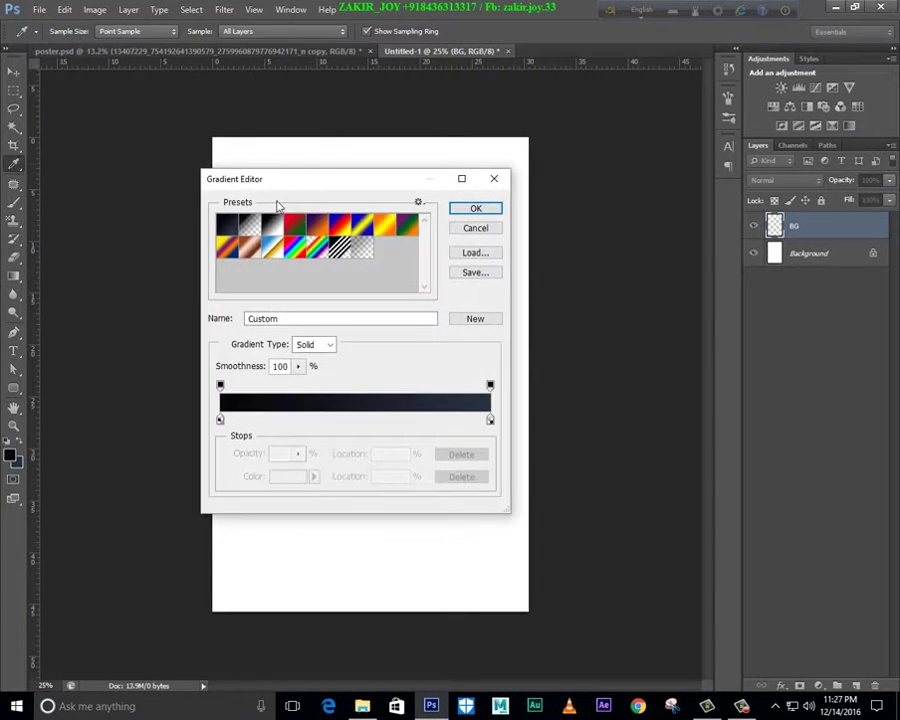
pyautogui.click(249, 226)
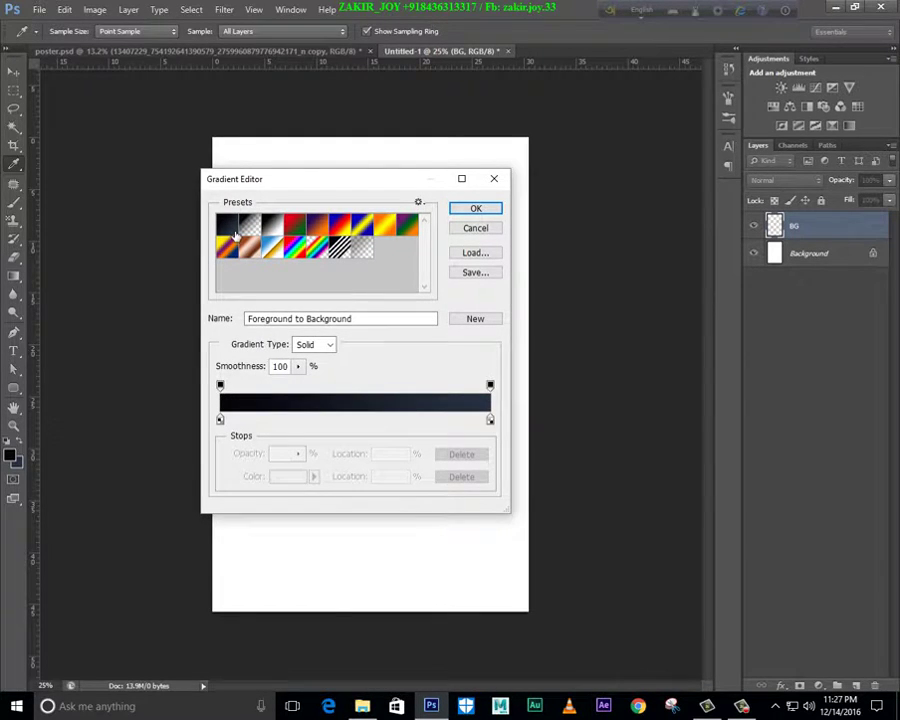
pyautogui.click(220, 420)
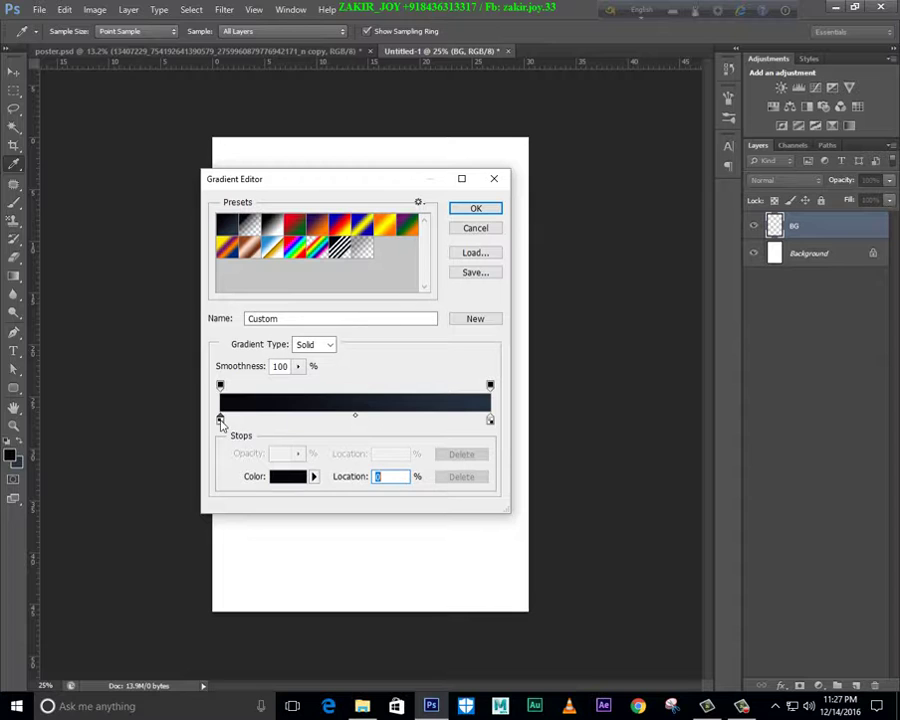
pyautogui.click(288, 477)
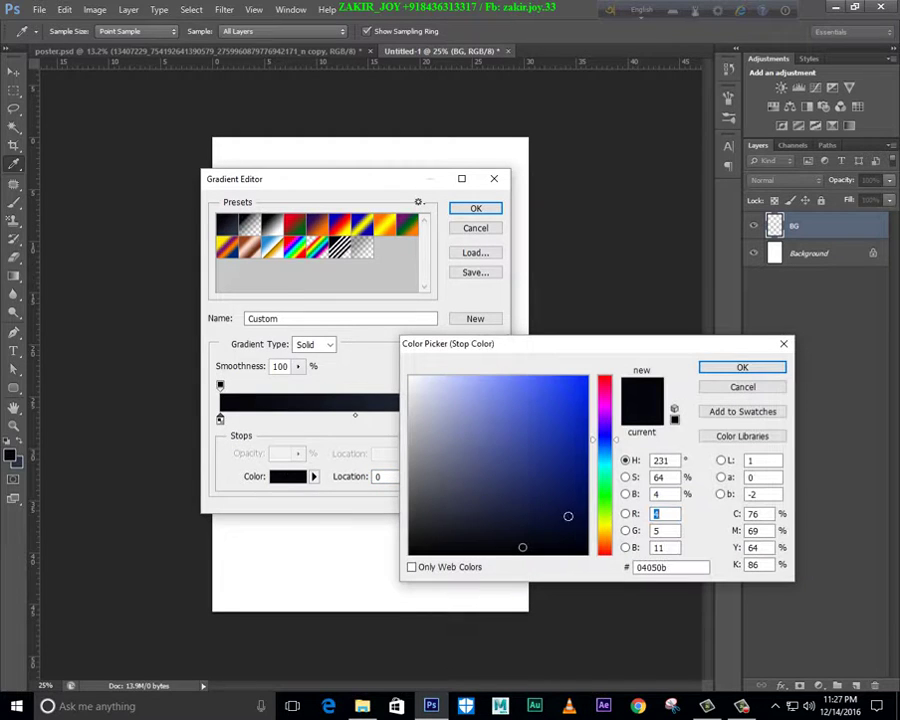
pyautogui.click(676, 567)
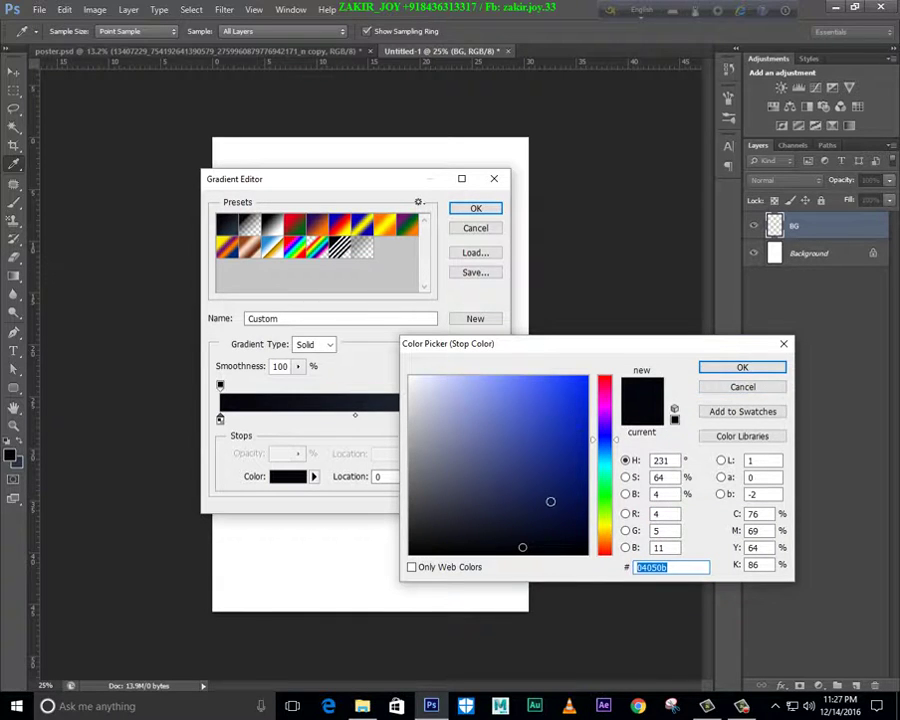
pyautogui.click(536, 552)
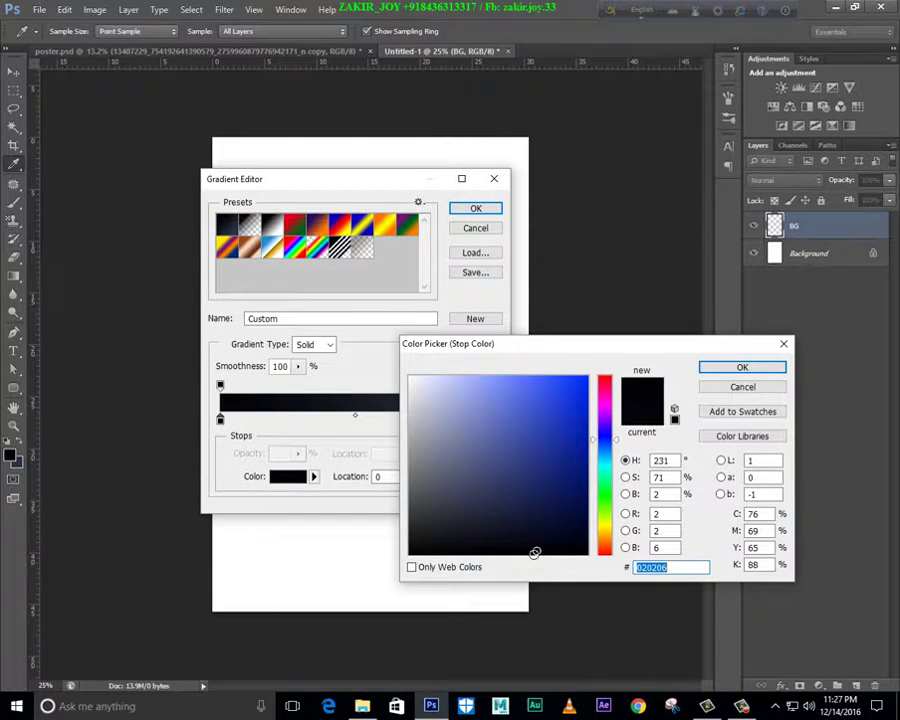
pyautogui.moveTo(532, 342); pyautogui.dragTo(600, 393)
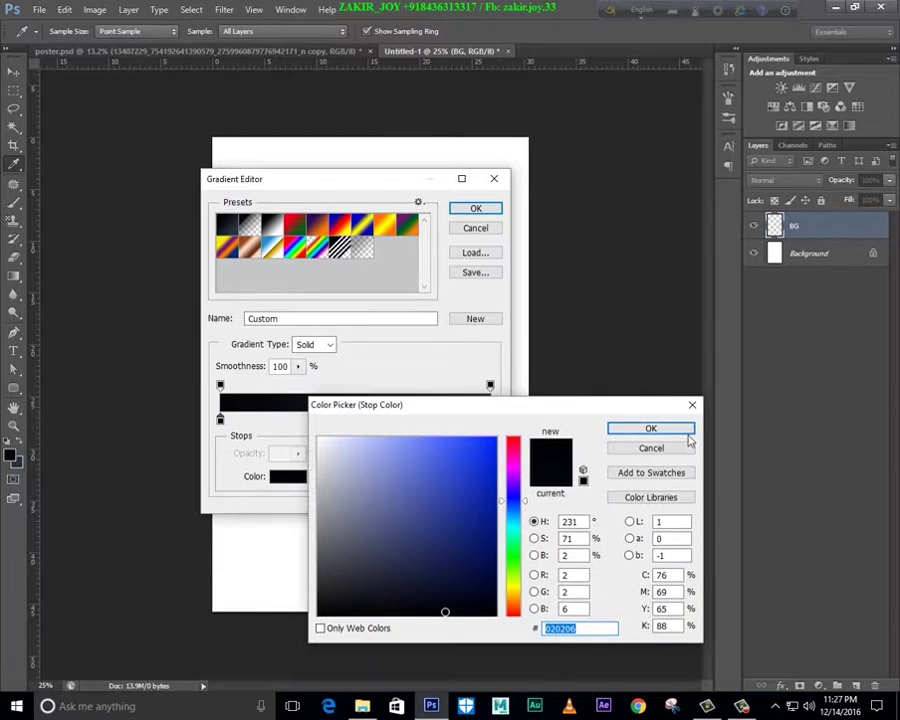
pyautogui.click(650, 421)
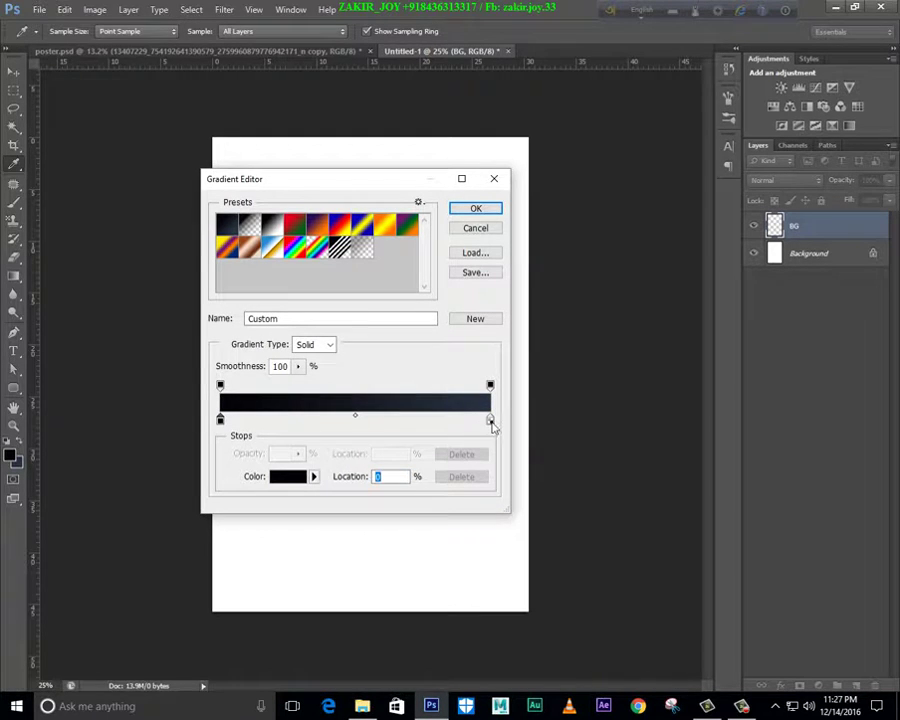
# Step: Check the right stop's 273240 navy colour, cancel the picker, and confirm the gradient
pyautogui.click(490, 421)
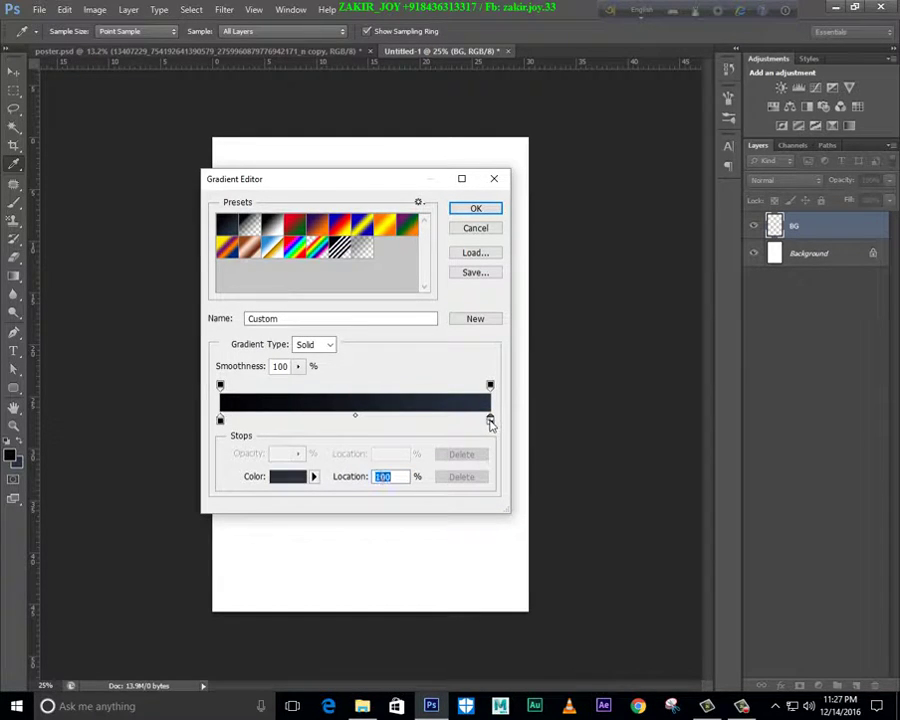
pyautogui.click(294, 476)
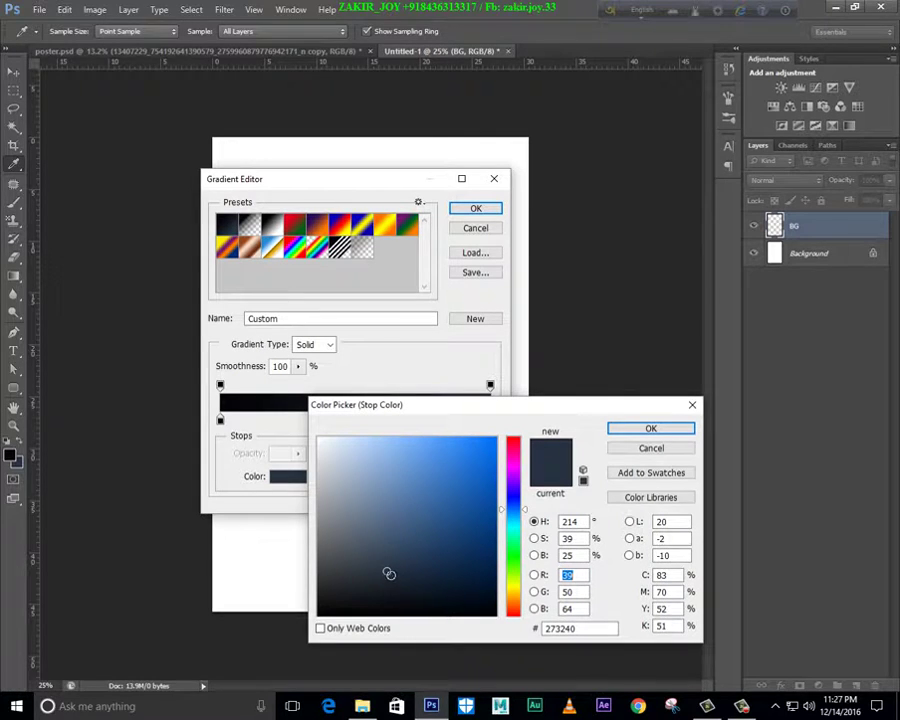
pyautogui.doubleClick(578, 628)
pyautogui.click(651, 448)
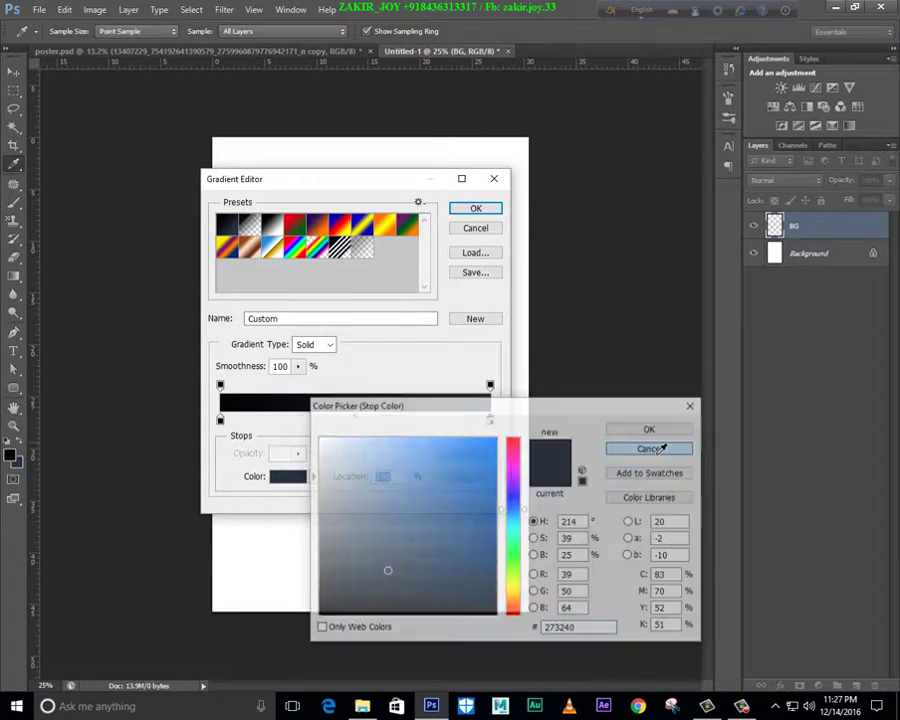
pyautogui.click(490, 229)
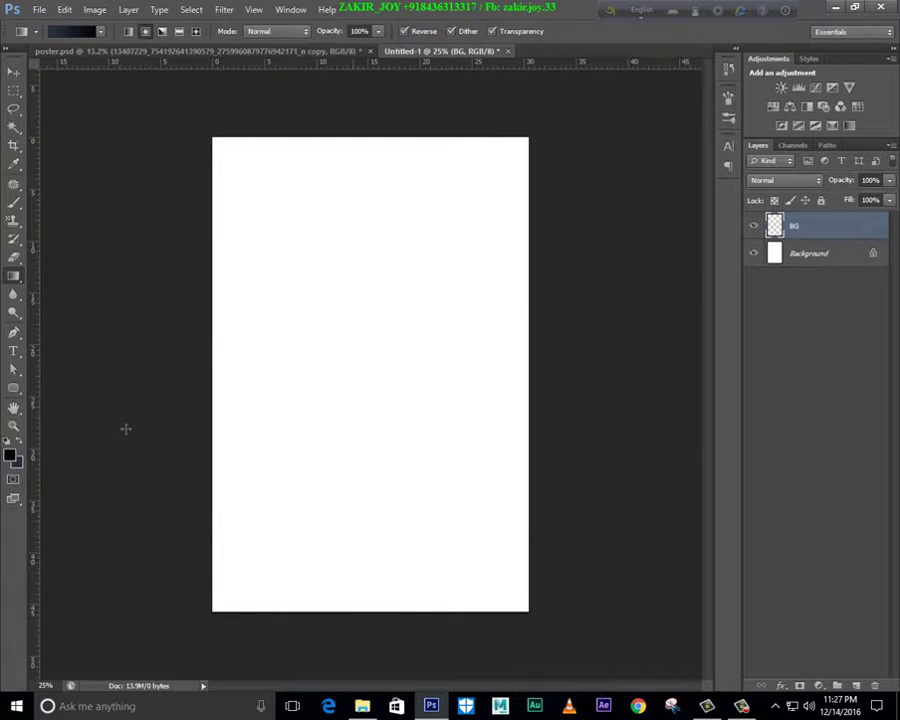
pyautogui.click(11, 456)
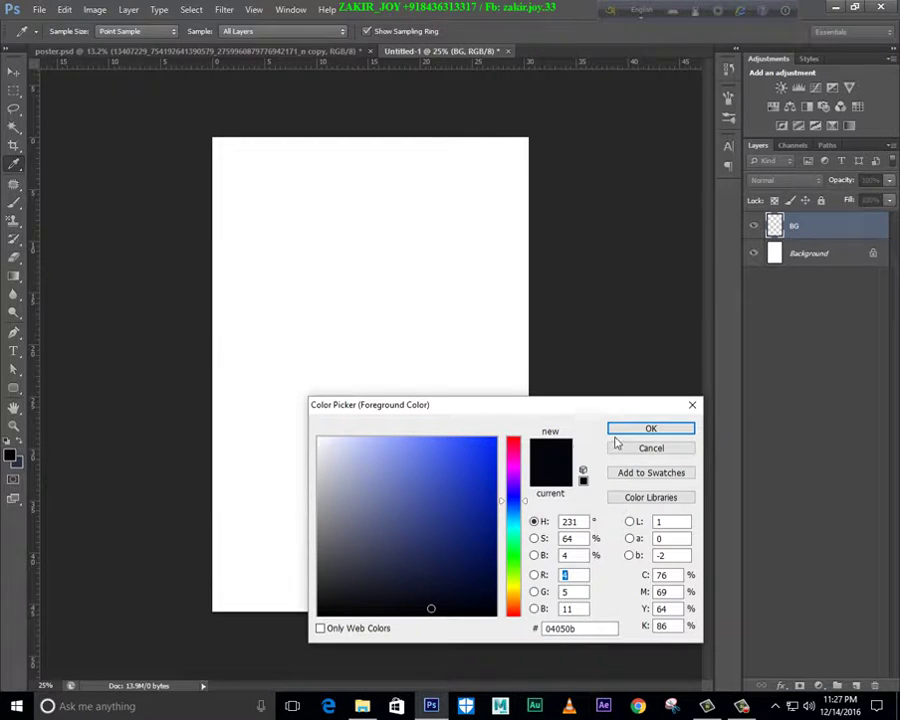
pyautogui.click(651, 450)
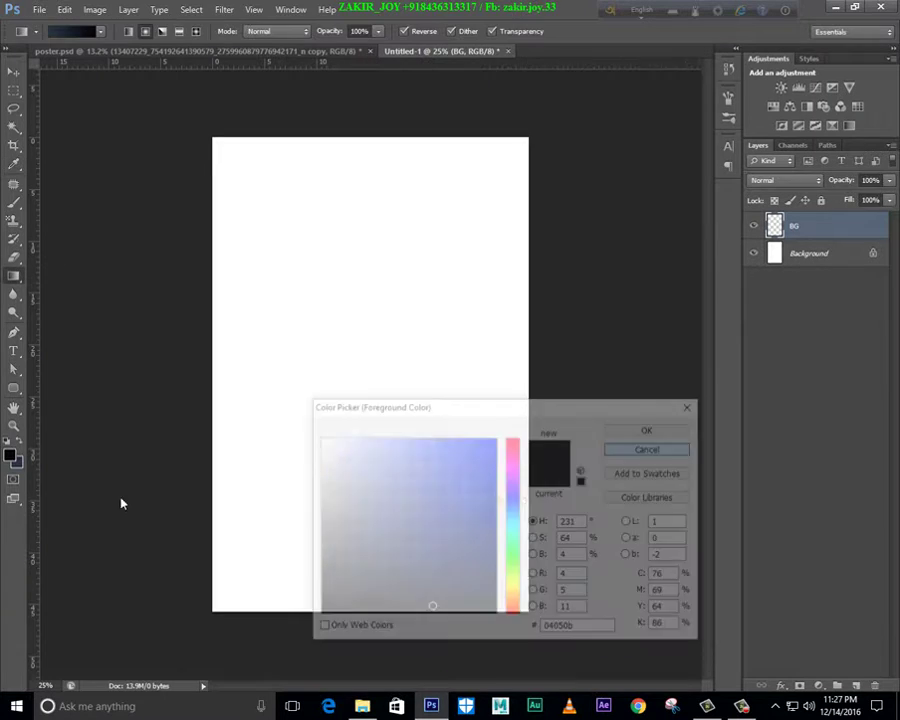
pyautogui.click(19, 465)
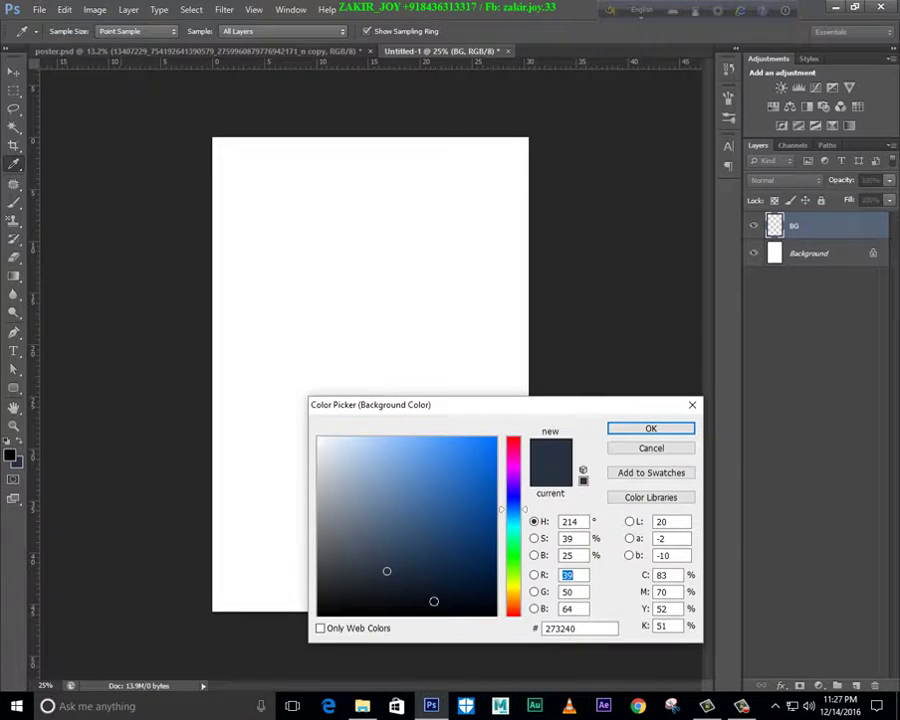
pyautogui.click(692, 404)
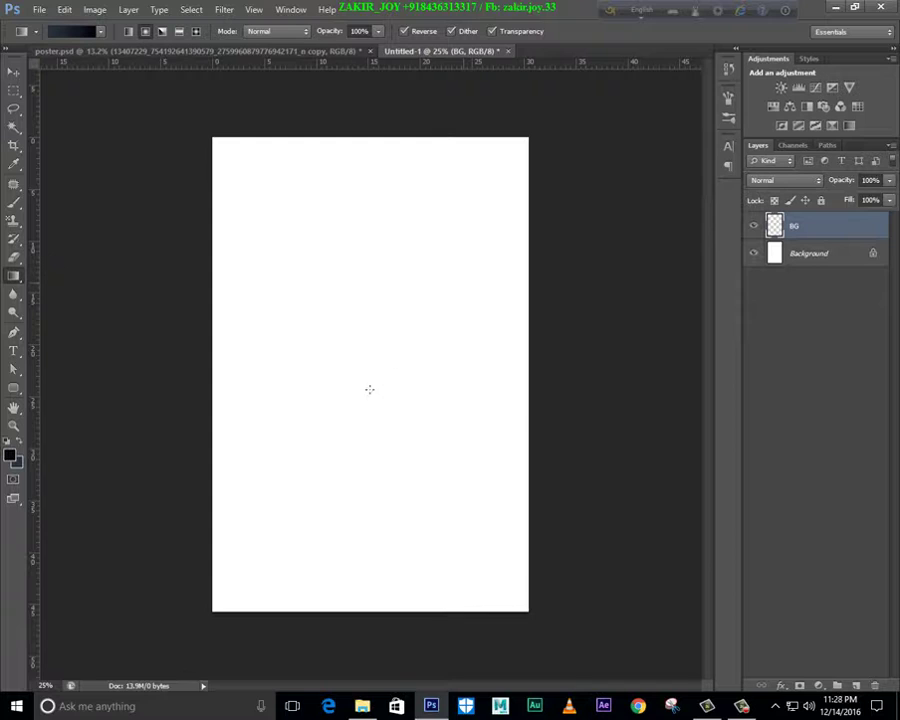
# Step: Drag radial gradients on BG from the centre, undoing and redrawing until the navy glow is centred
pyautogui.moveTo(375, 466); pyautogui.dragTo(367, 606)
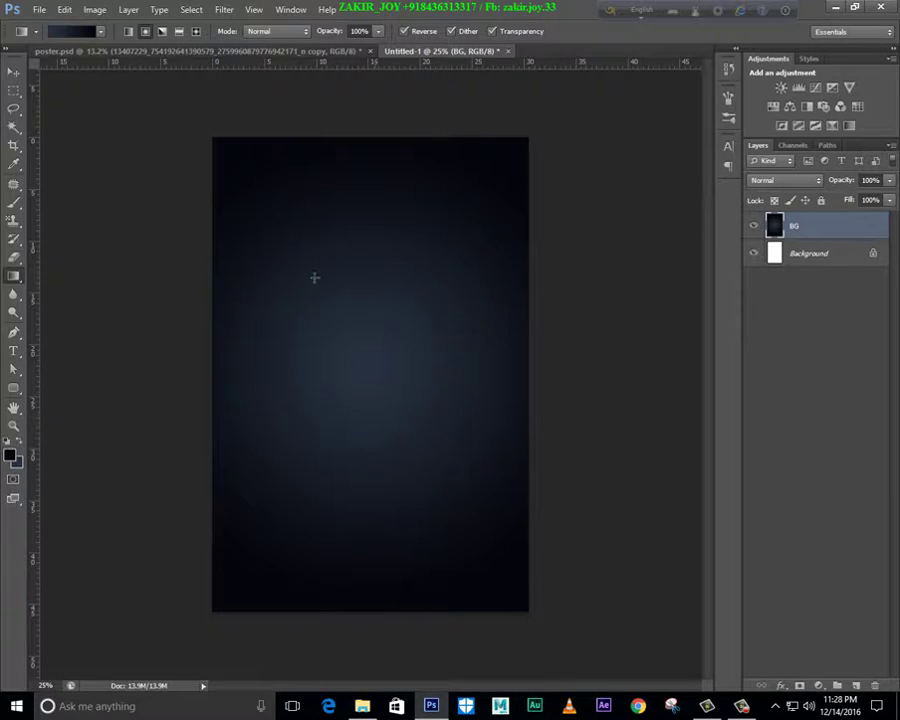
pyautogui.moveTo(314, 277)
pyautogui.mouseDown()
pyautogui.moveTo(526, 487)
pyautogui.moveTo(517, 482)
pyautogui.mouseUp()
pyautogui.moveTo(461, 305)
pyautogui.mouseDown()
pyautogui.moveTo(352, 542)
pyautogui.moveTo(346, 538)
pyautogui.mouseUp()
pyautogui.hotkey('ctrl', 'z')
pyautogui.moveTo(366, 368); pyautogui.dragTo(486, 473)
pyautogui.moveTo(375, 368); pyautogui.dragTo(366, 615)
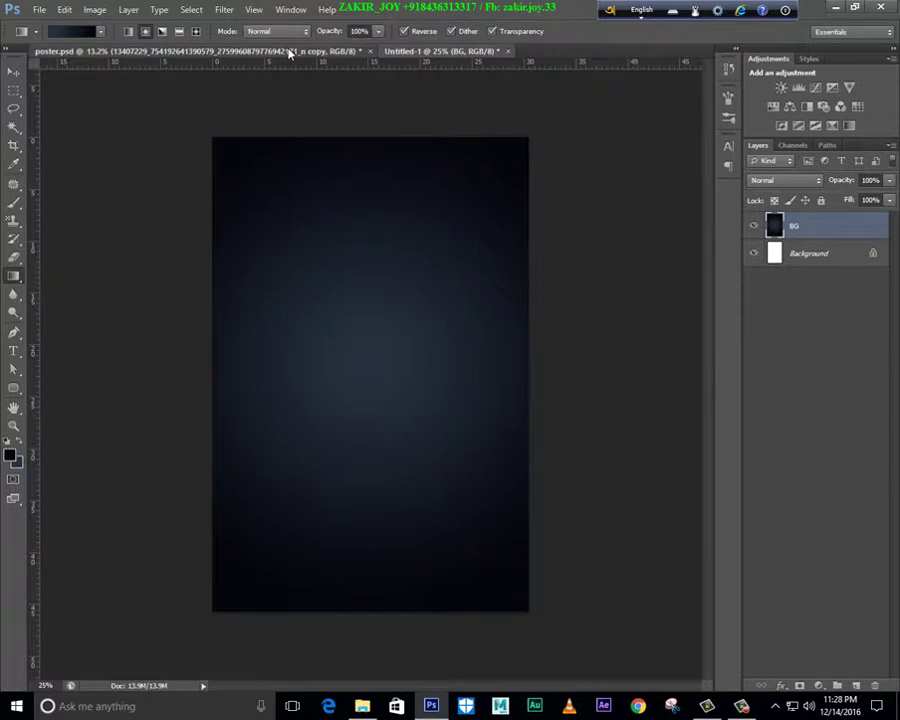
# Step: Show the e-mail, phone, tagline, woman, lens and logo layers in poster.psd
pyautogui.click(290, 51)
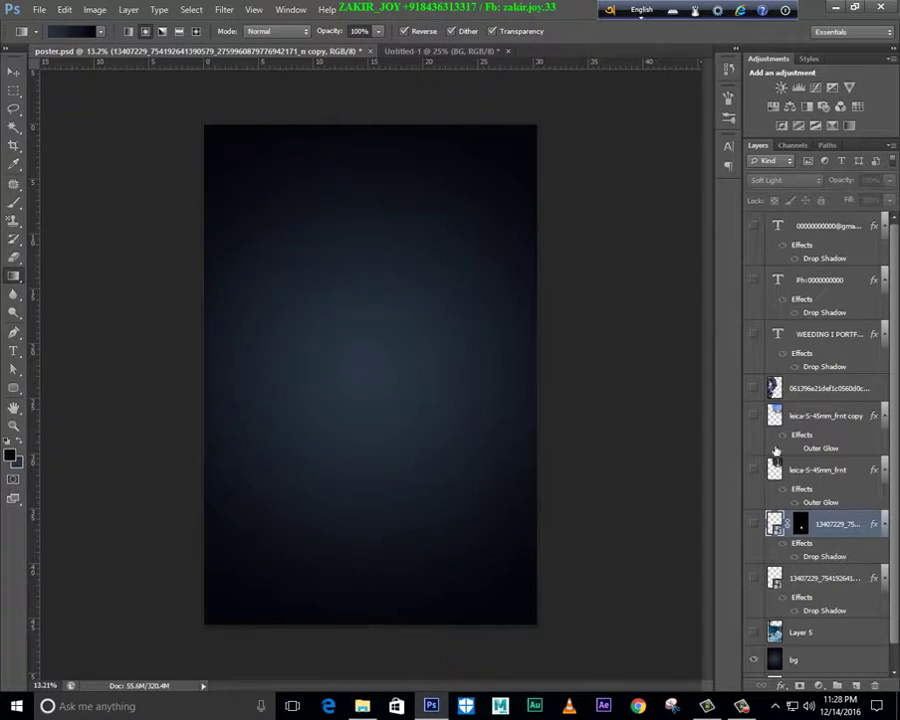
pyautogui.click(755, 227)
pyautogui.click(755, 281)
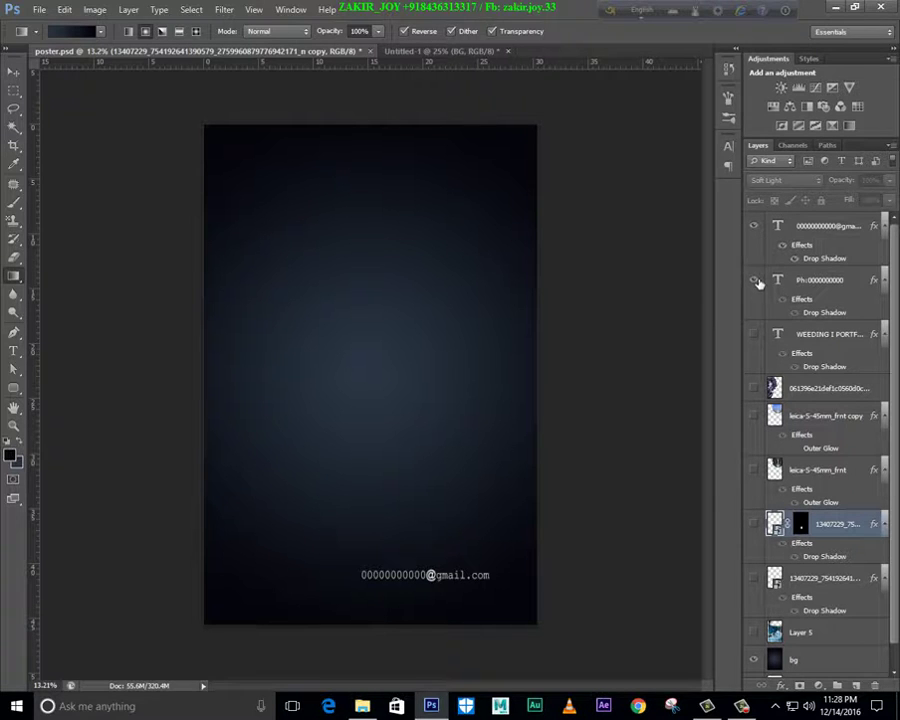
pyautogui.click(755, 335)
pyautogui.click(755, 389)
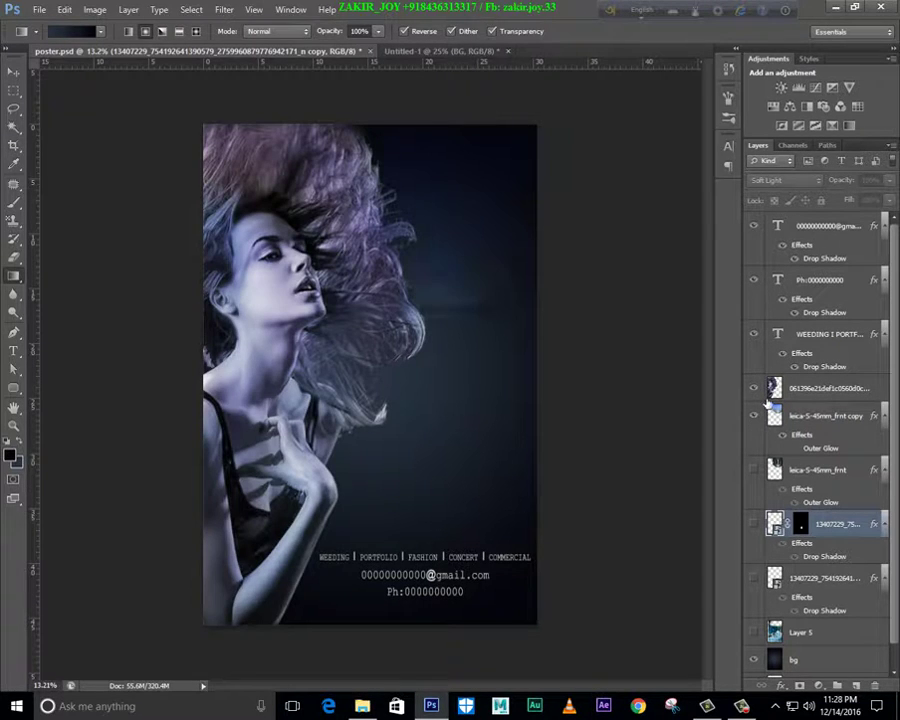
pyautogui.click(755, 470)
pyautogui.click(755, 523)
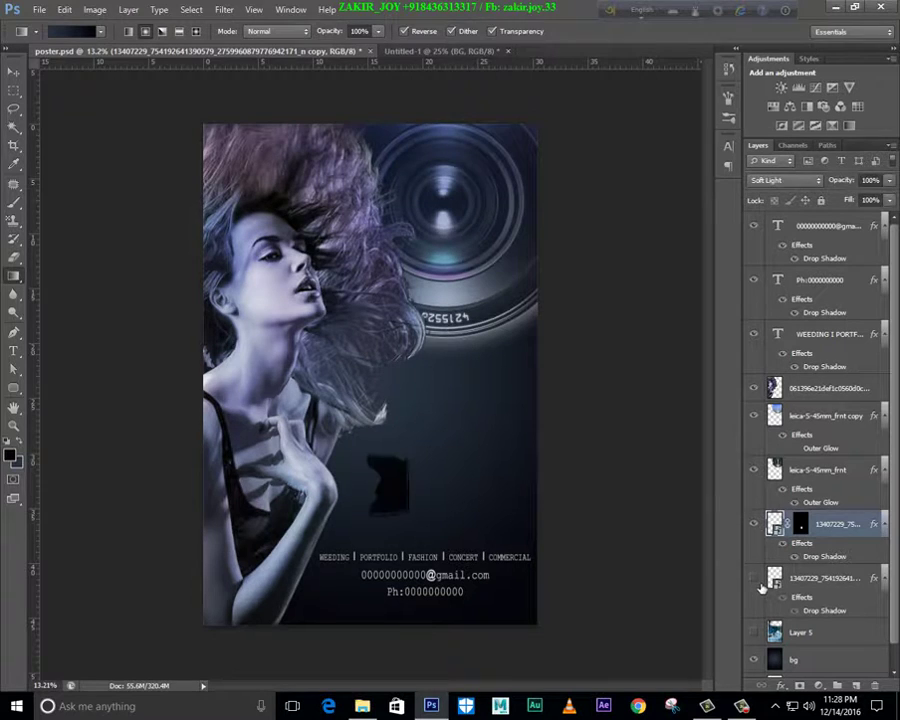
pyautogui.click(755, 578)
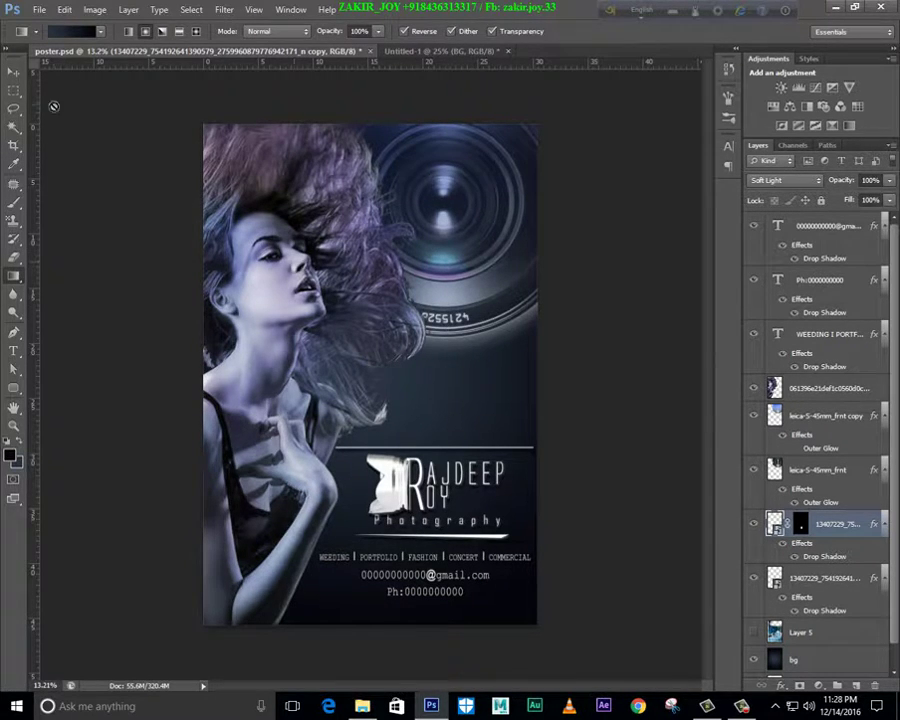
# Step: Select the woman photo layer, return to Untitled-1, and minimize Photoshop
pyautogui.press('v')
pyautogui.click(290, 283)
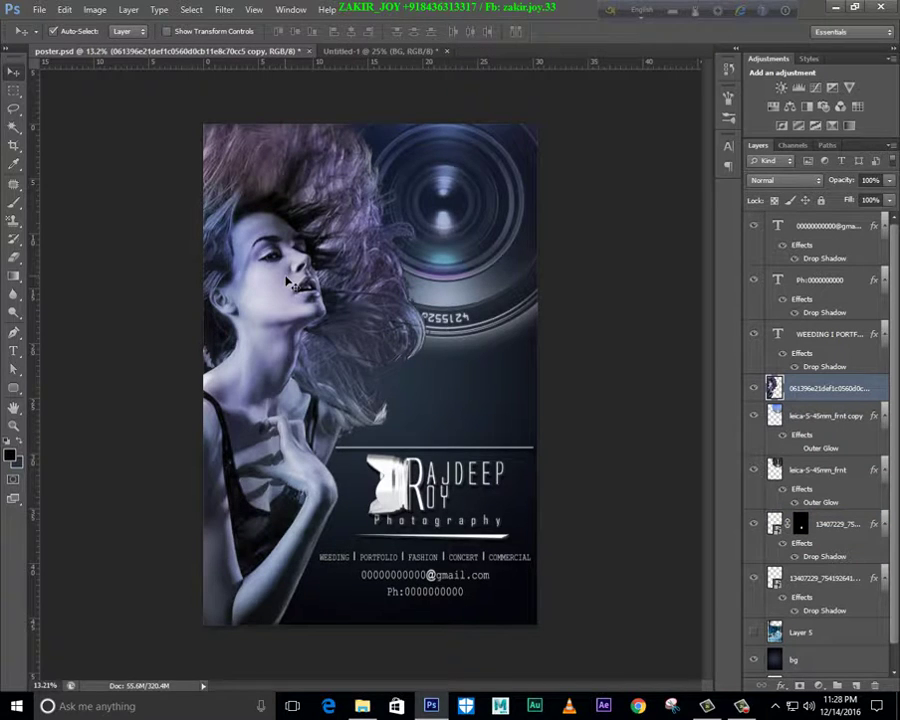
pyautogui.click(362, 51)
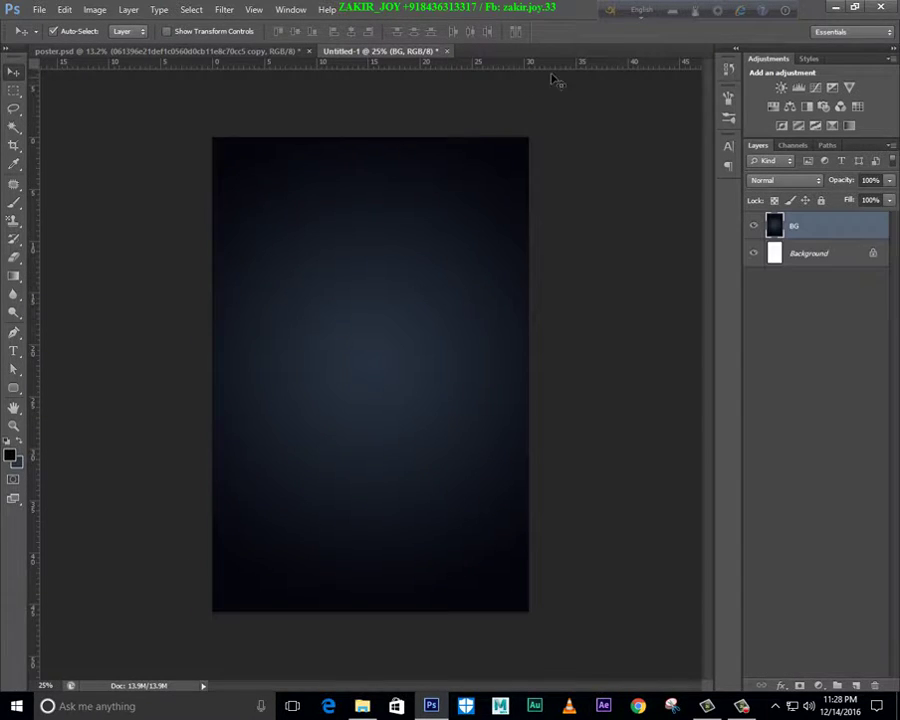
pyautogui.click(838, 9)
pyautogui.doubleClick(708, 95)
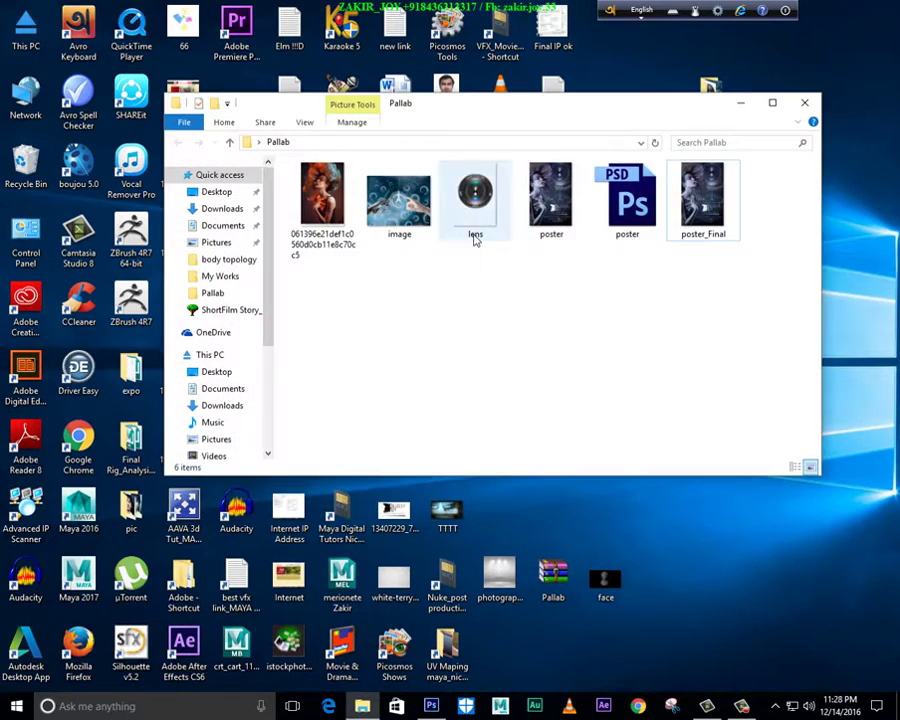
pyautogui.click(333, 201)
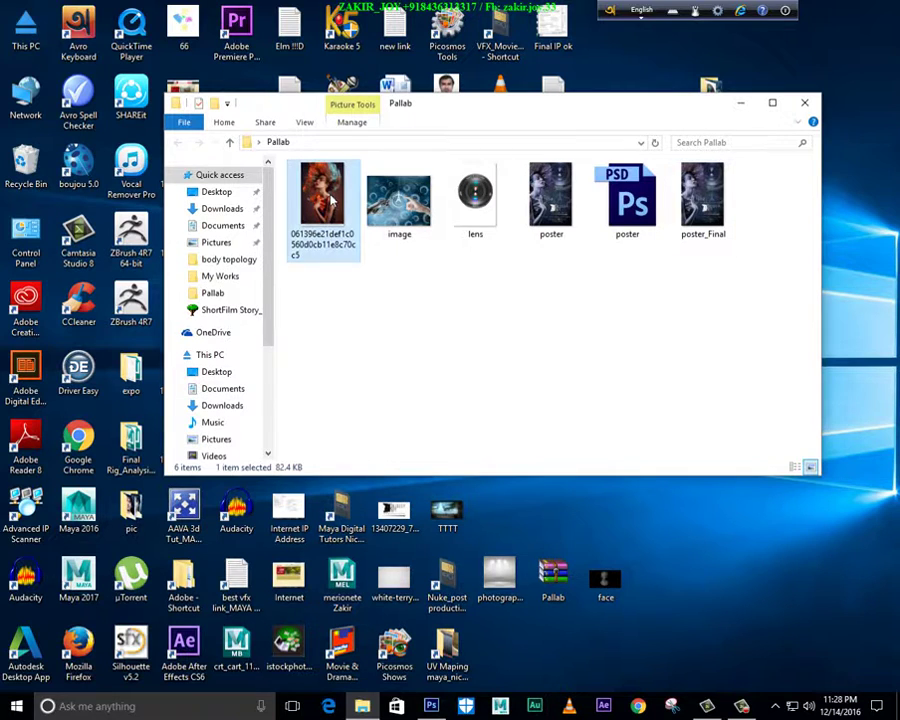
pyautogui.moveTo(322, 195)
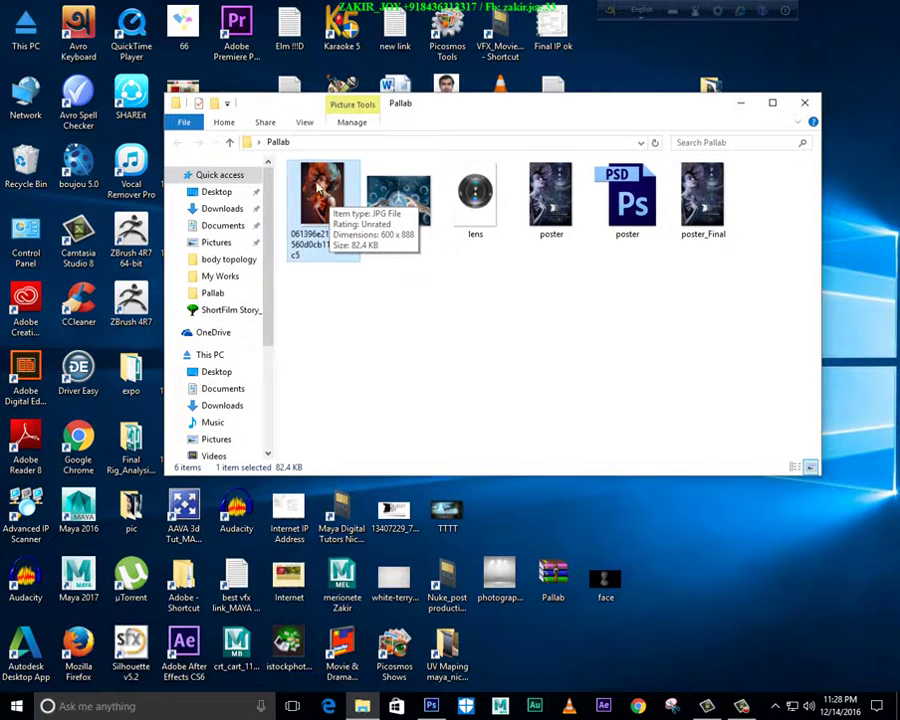
pyautogui.moveTo(322, 191)
pyautogui.mouseDown()
pyautogui.moveTo(529, 313)
pyautogui.moveTo(437, 712)
pyautogui.moveTo(389, 238)
pyautogui.mouseUp()
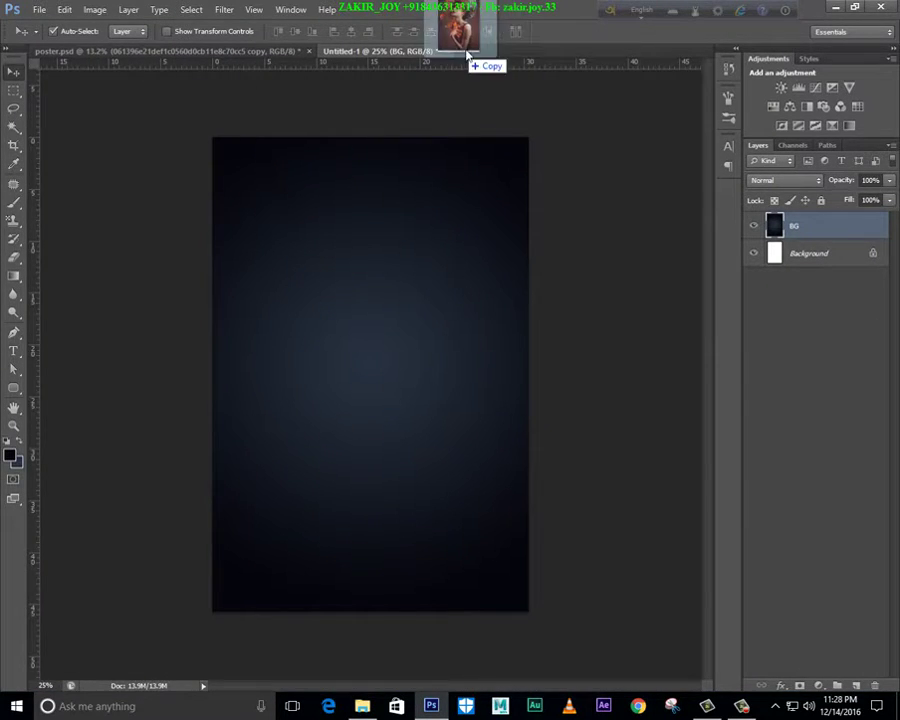
pyautogui.moveTo(455, 97); pyautogui.dragTo(474, 54)
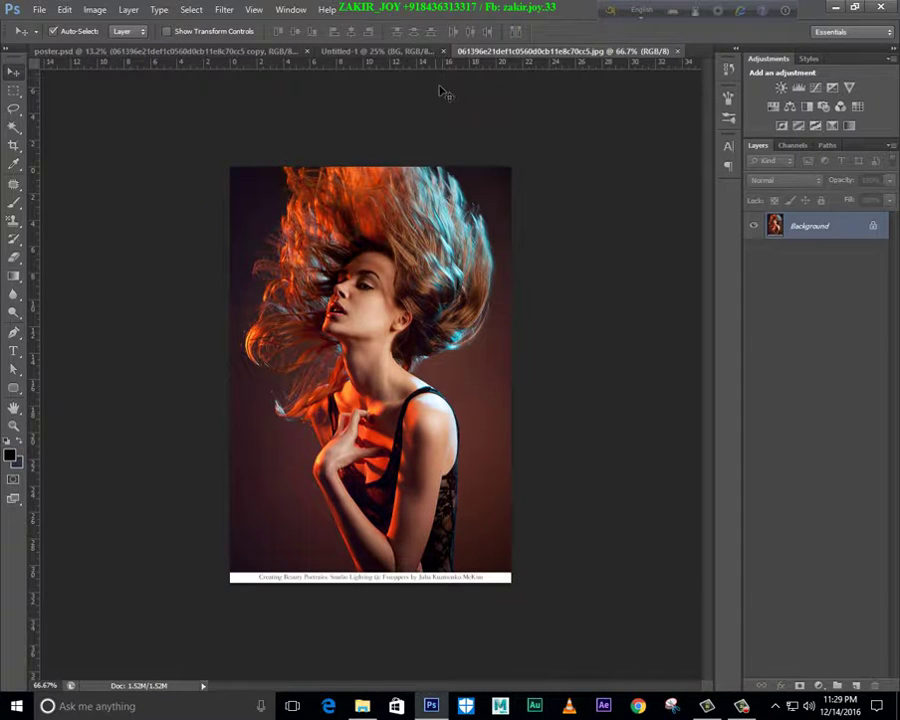
pyautogui.moveTo(487, 56)
pyautogui.mouseDown()
pyautogui.moveTo(434, 104)
pyautogui.moveTo(240, 187)
pyautogui.moveTo(257, 195)
pyautogui.moveTo(225, 163)
pyautogui.moveTo(168, 201)
pyautogui.mouseUp()
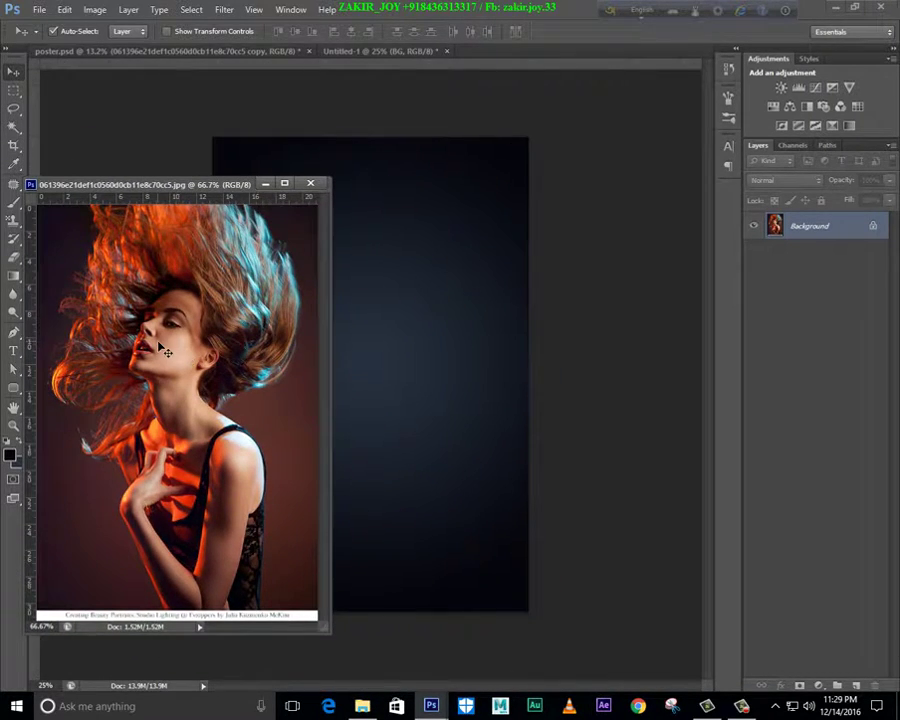
pyautogui.moveTo(159, 345)
pyautogui.mouseDown()
pyautogui.moveTo(393, 348)
pyautogui.moveTo(100, 310)
pyautogui.mouseUp()
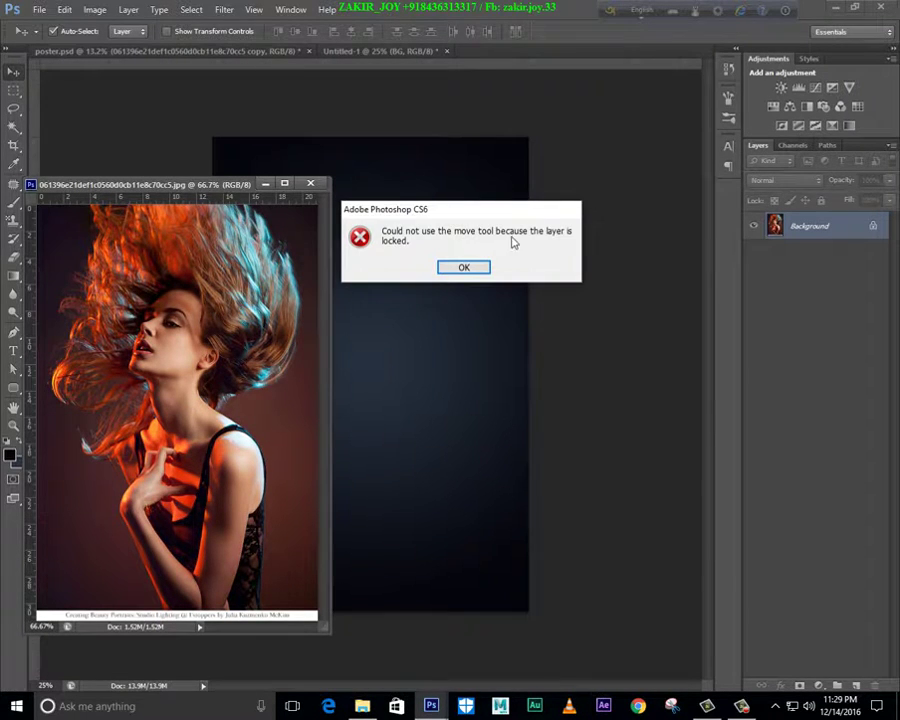
pyautogui.click(463, 267)
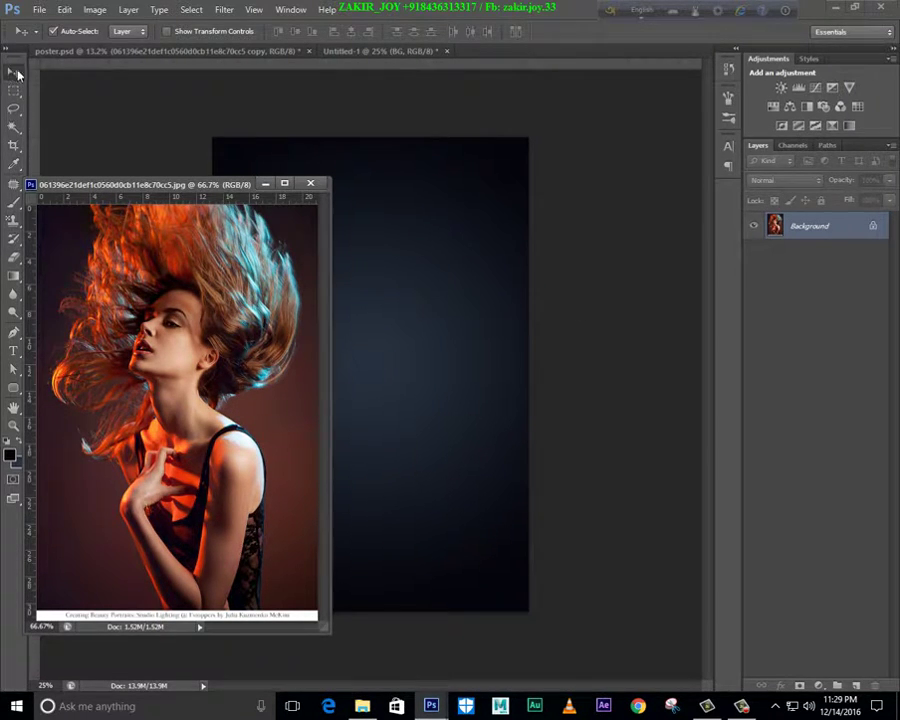
pyautogui.moveTo(168, 347); pyautogui.dragTo(383, 362)
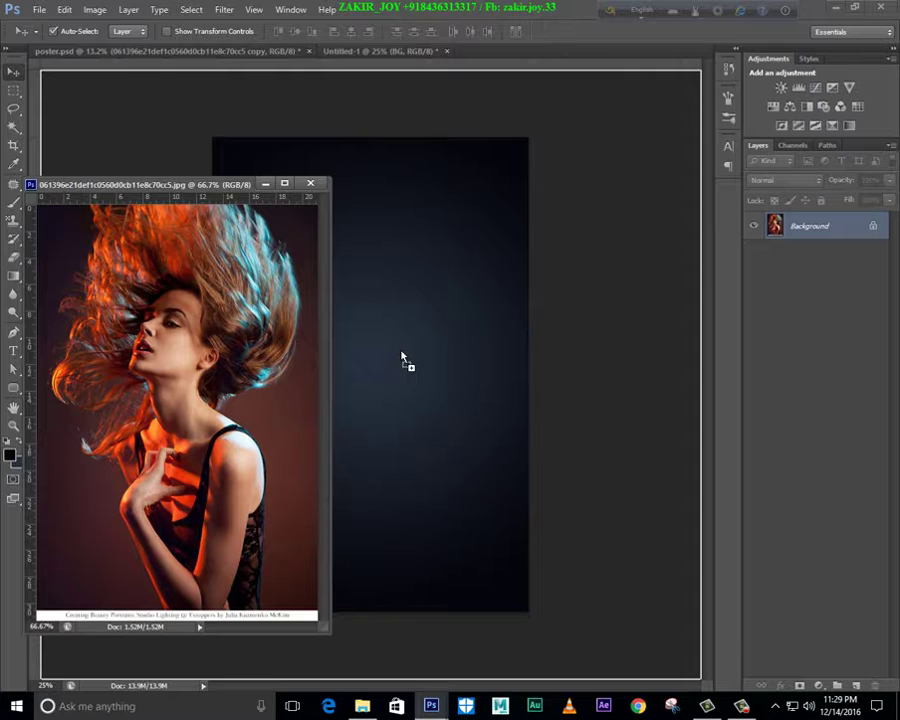
pyautogui.moveTo(402, 357); pyautogui.dragTo(464, 338)
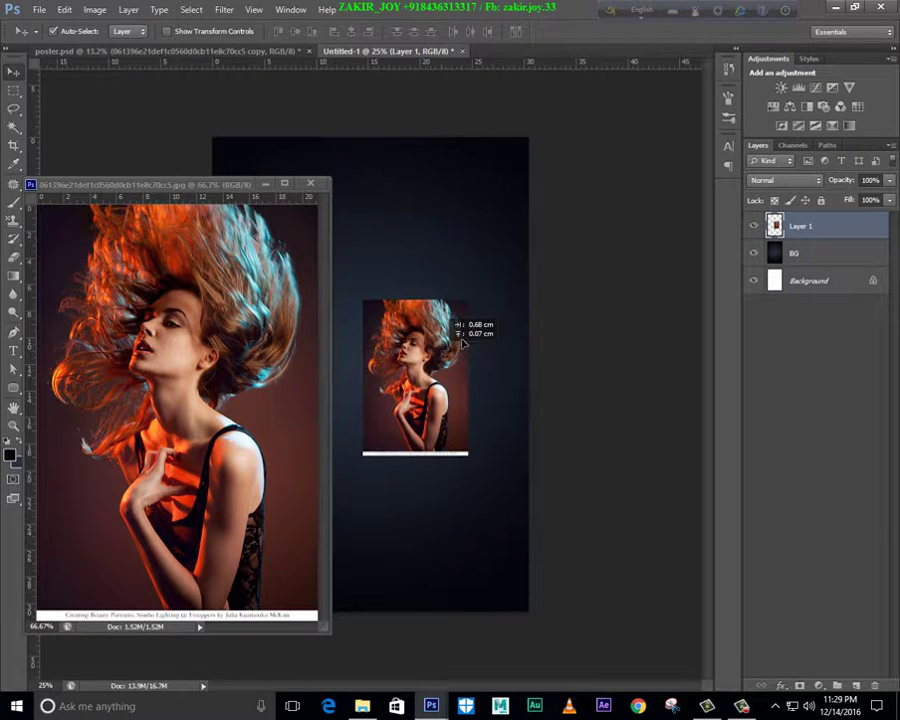
pyautogui.press('Delete')
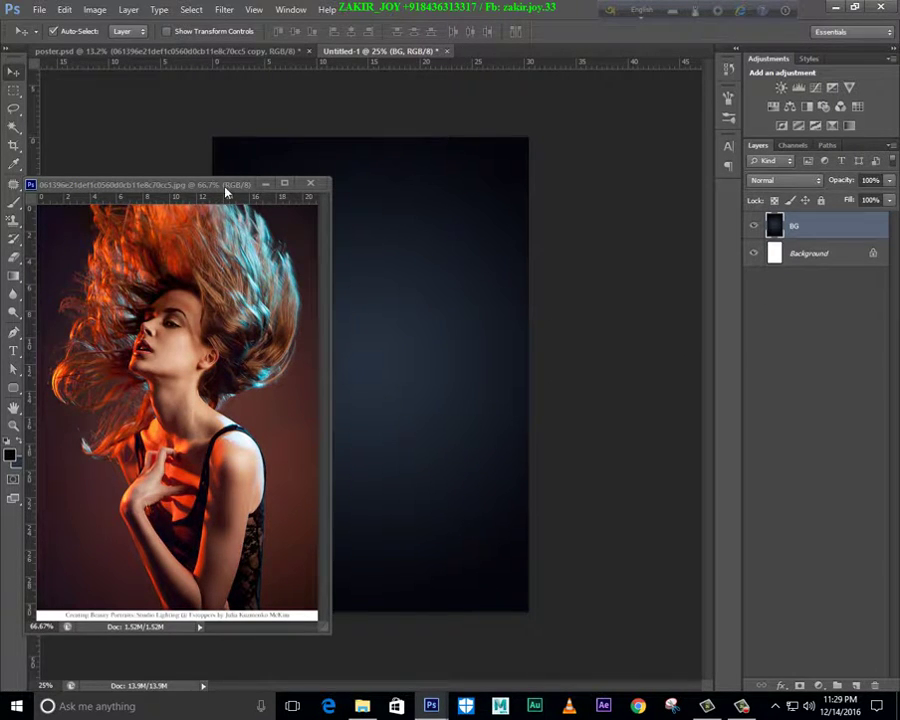
pyautogui.moveTo(228, 187); pyautogui.dragTo(333, 194)
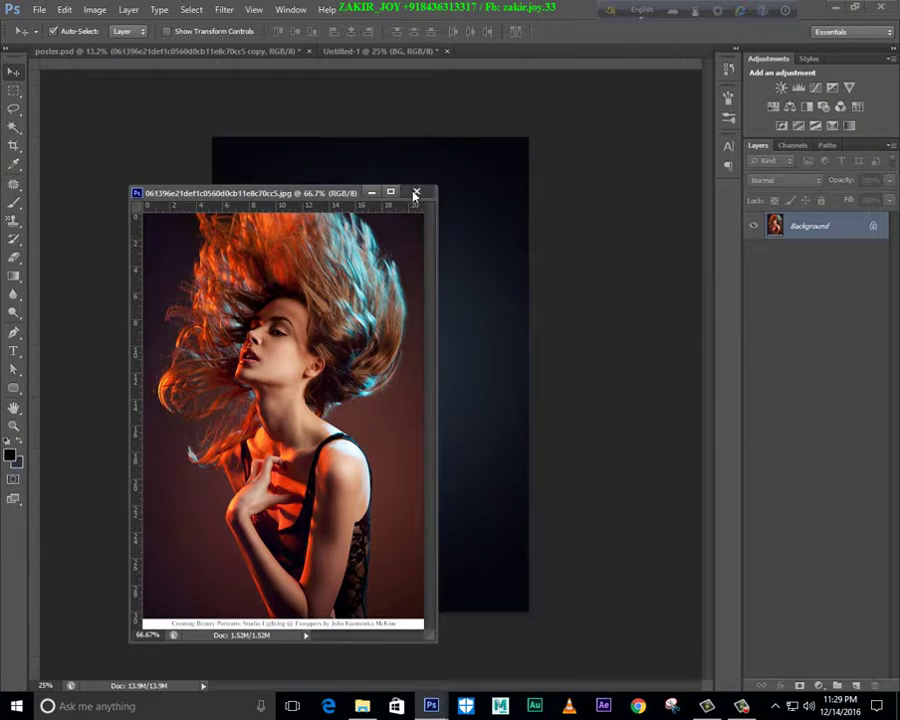
pyautogui.click(415, 193)
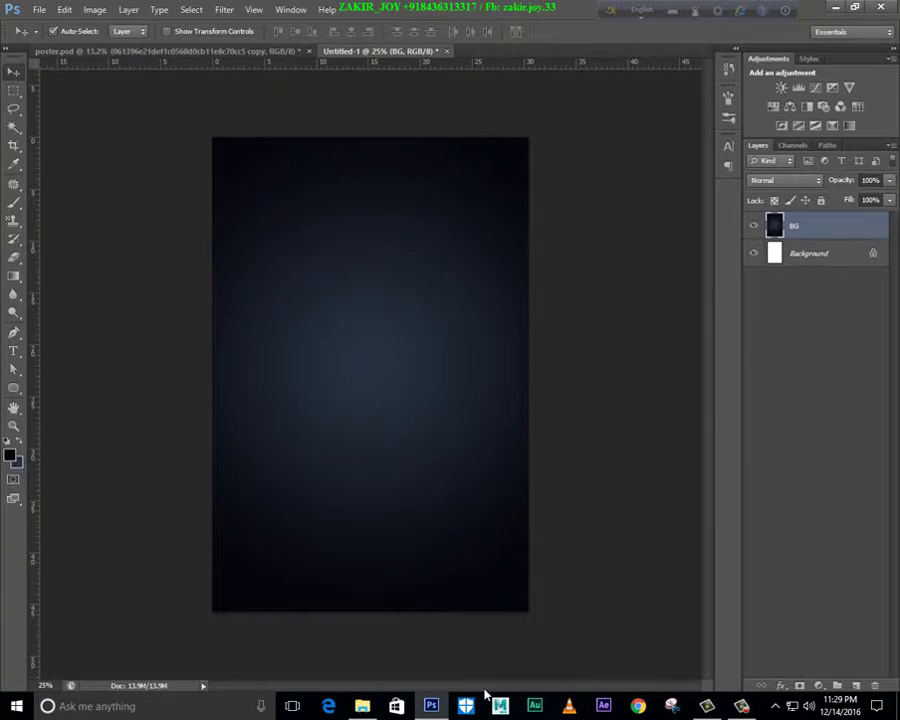
# Step: Drag the woman photo from the Pallab folder into Untitled-1 and scale it to about 143%
pyautogui.click(432, 707)
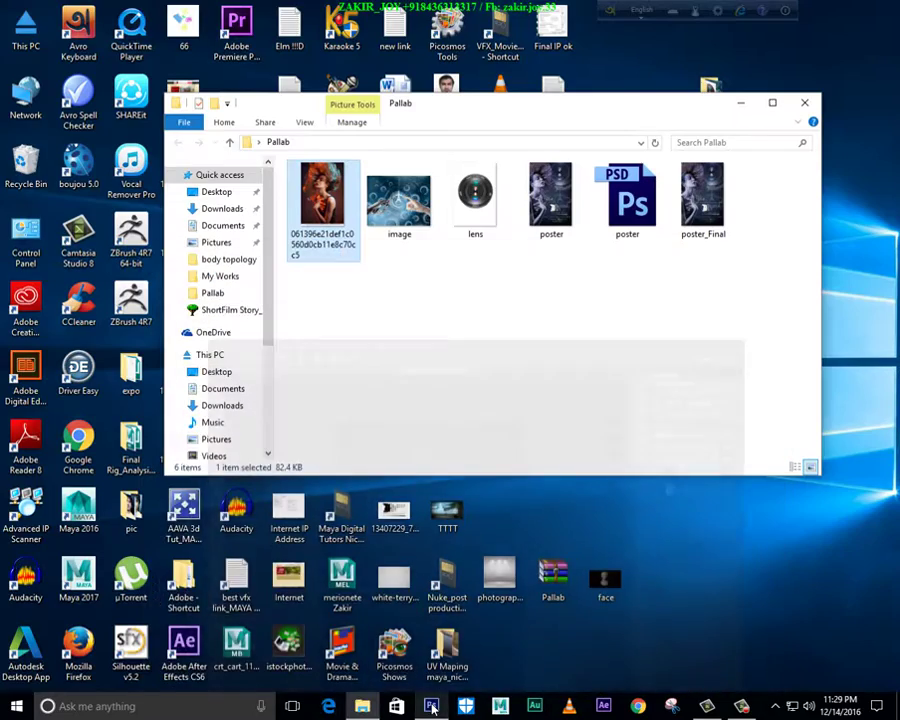
pyautogui.moveTo(322, 200); pyautogui.dragTo(517, 505)
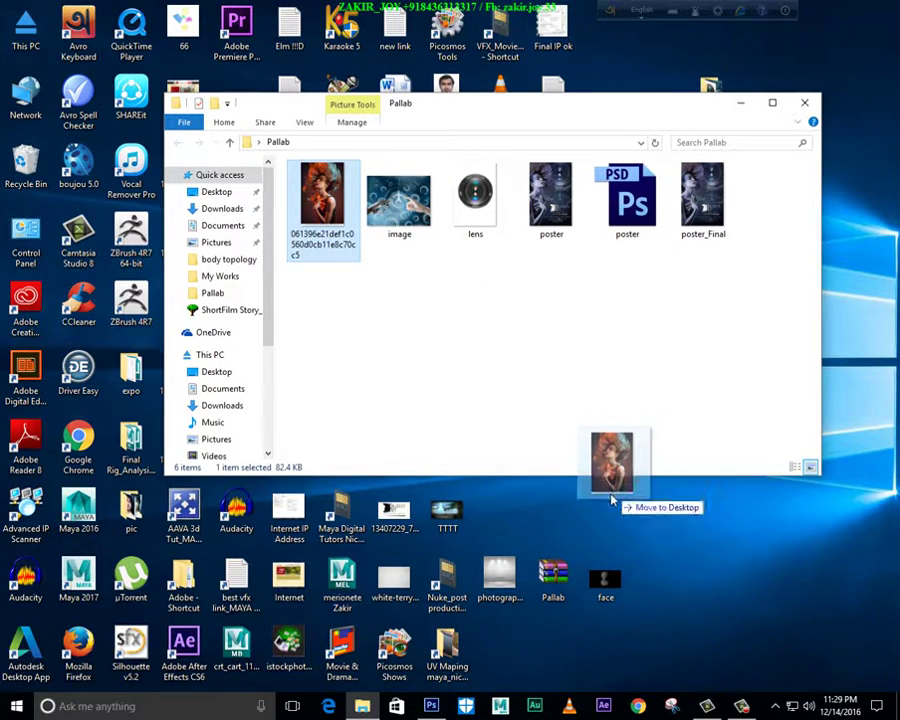
pyautogui.moveTo(517, 505)
pyautogui.mouseDown()
pyautogui.moveTo(440, 711)
pyautogui.moveTo(376, 317)
pyautogui.mouseUp()
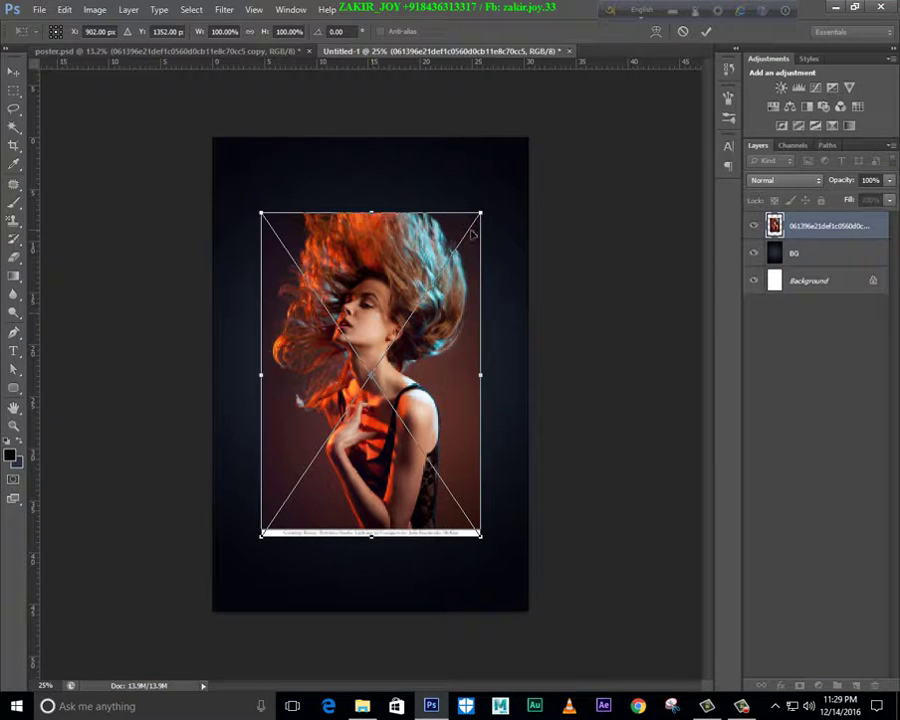
pyautogui.moveTo(486, 216); pyautogui.dragTo(540, 151)
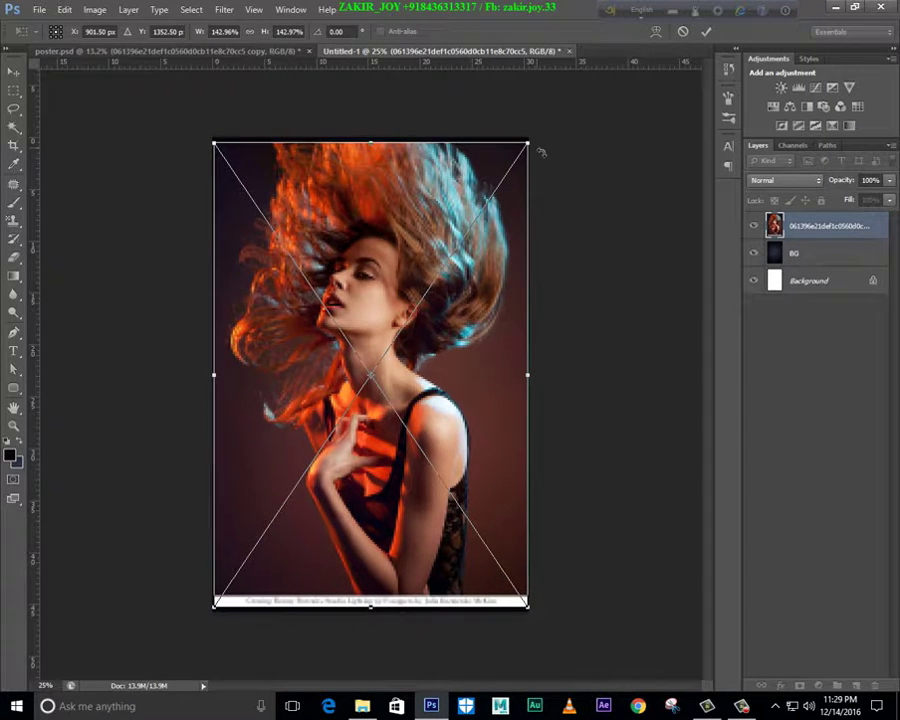
pyautogui.press('Return')
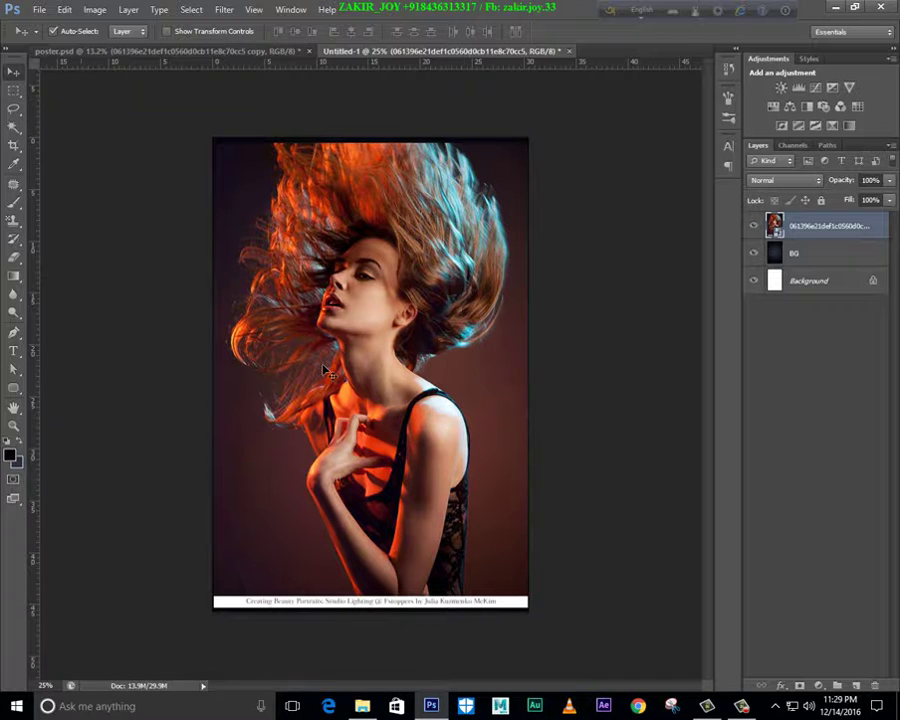
# Step: Select the bottom caption strip, invert the selection, and mask the strip off the portrait
pyautogui.click(14, 90)
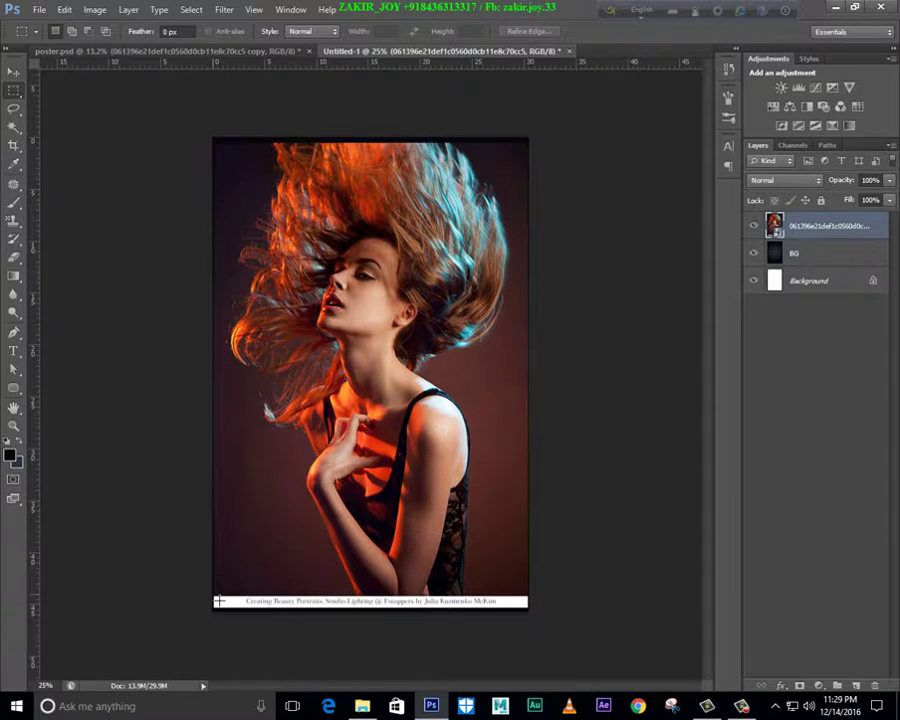
pyautogui.moveTo(218, 601); pyautogui.dragTo(539, 621)
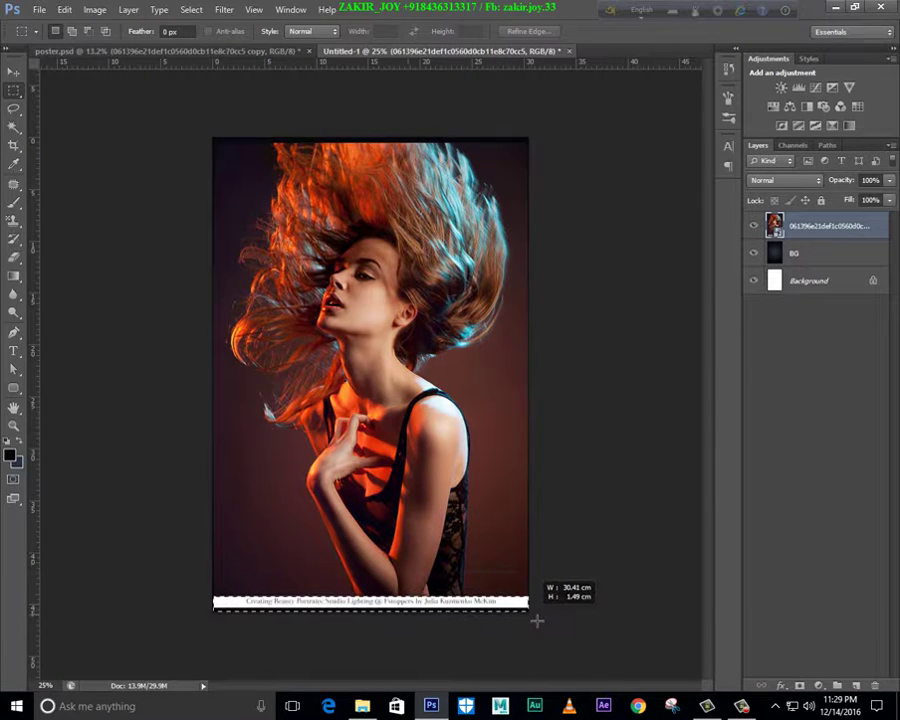
pyautogui.press('Delete')
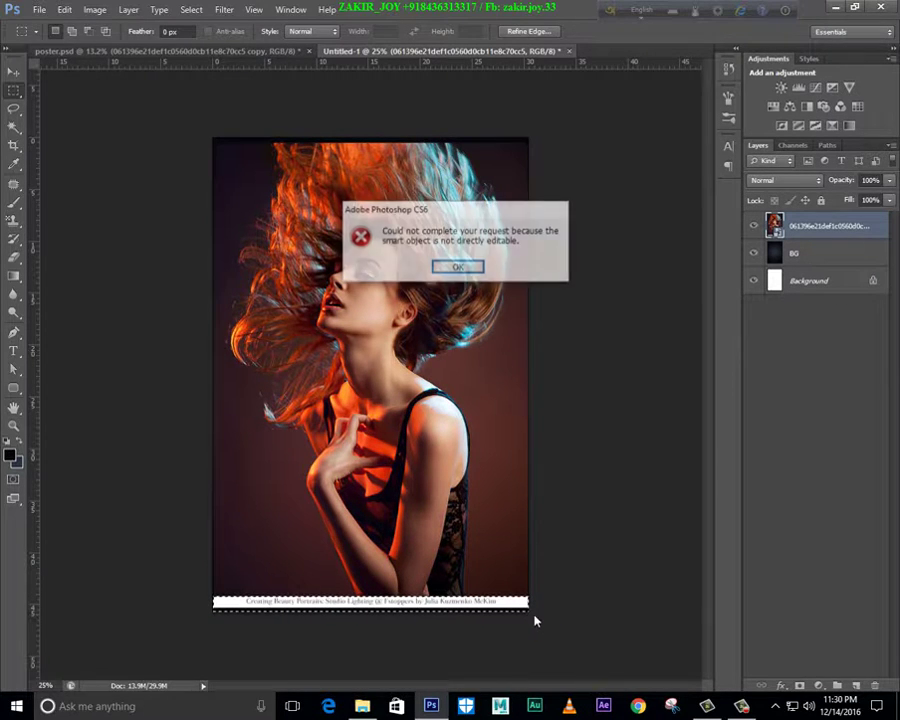
pyautogui.click(458, 267)
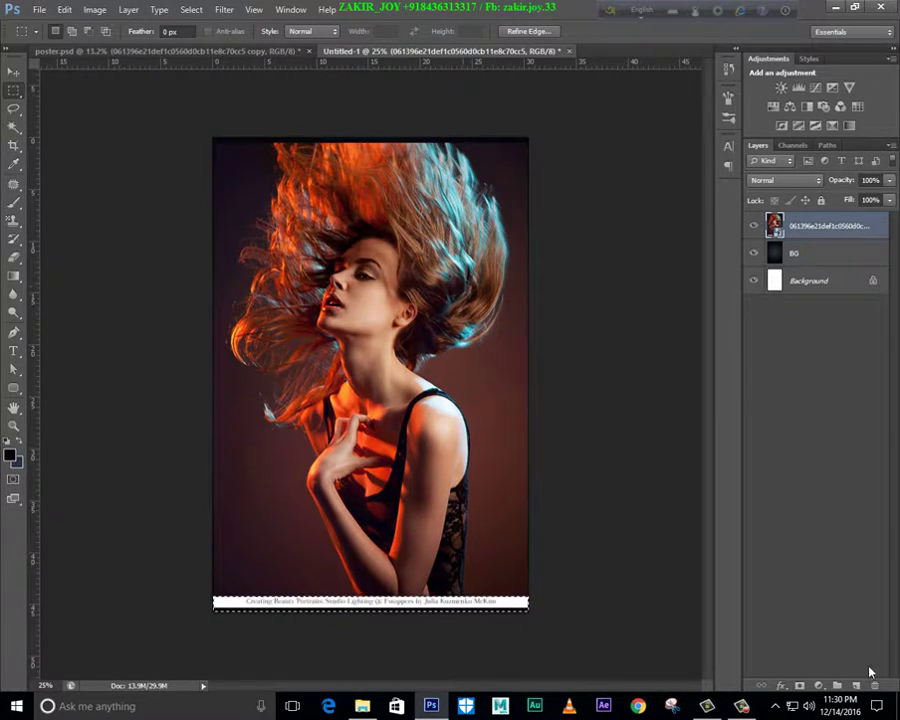
pyautogui.hotkey('ctrl', 'shift', 'i')
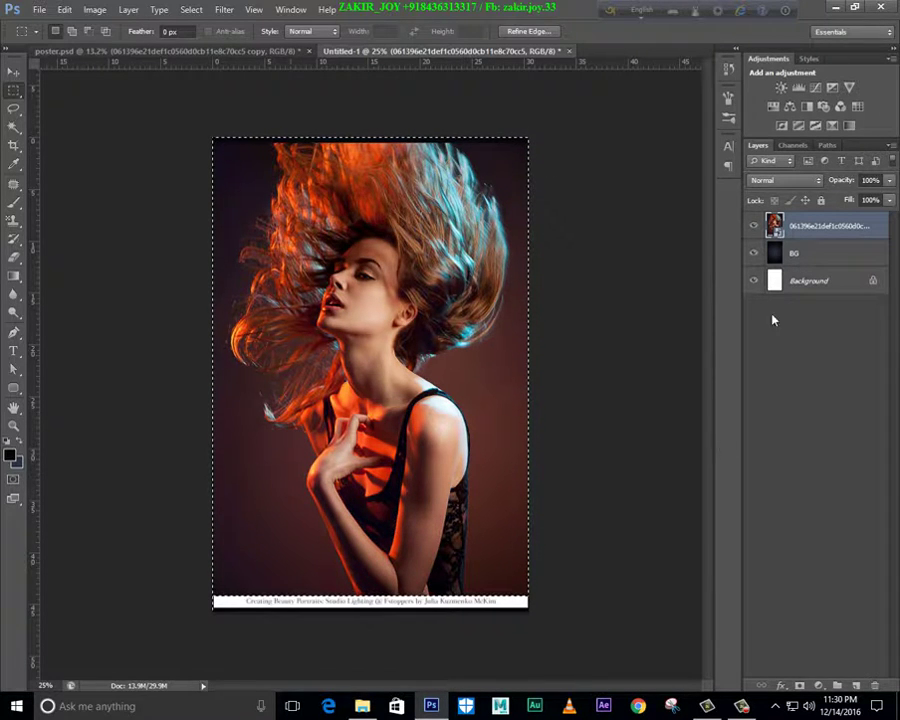
pyautogui.click(799, 685)
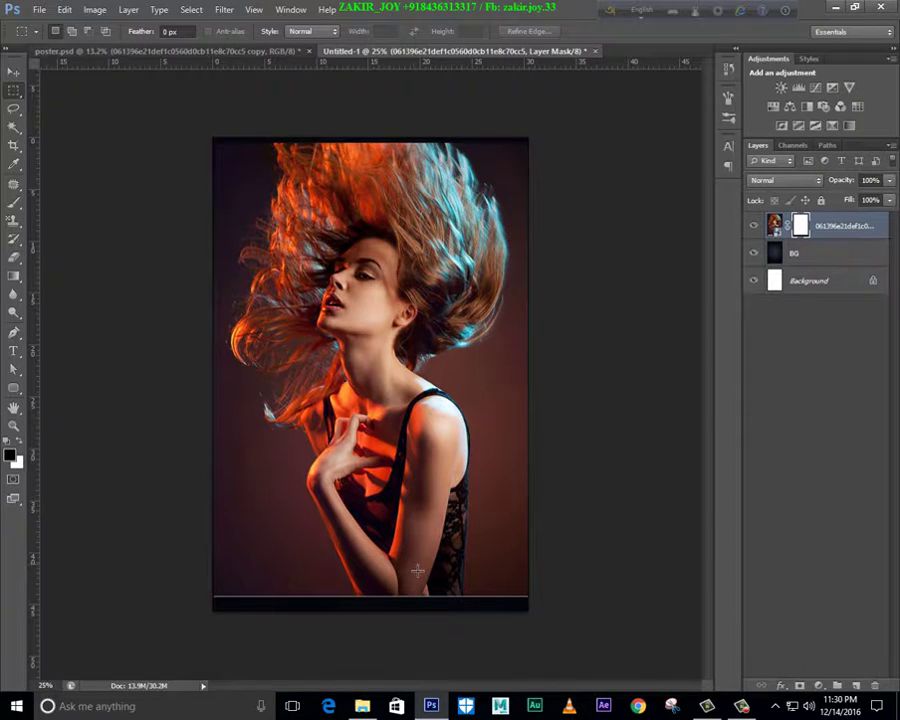
# Step: Nudge the portrait slightly up and left, then flip it horizontally
pyautogui.click(13, 72)
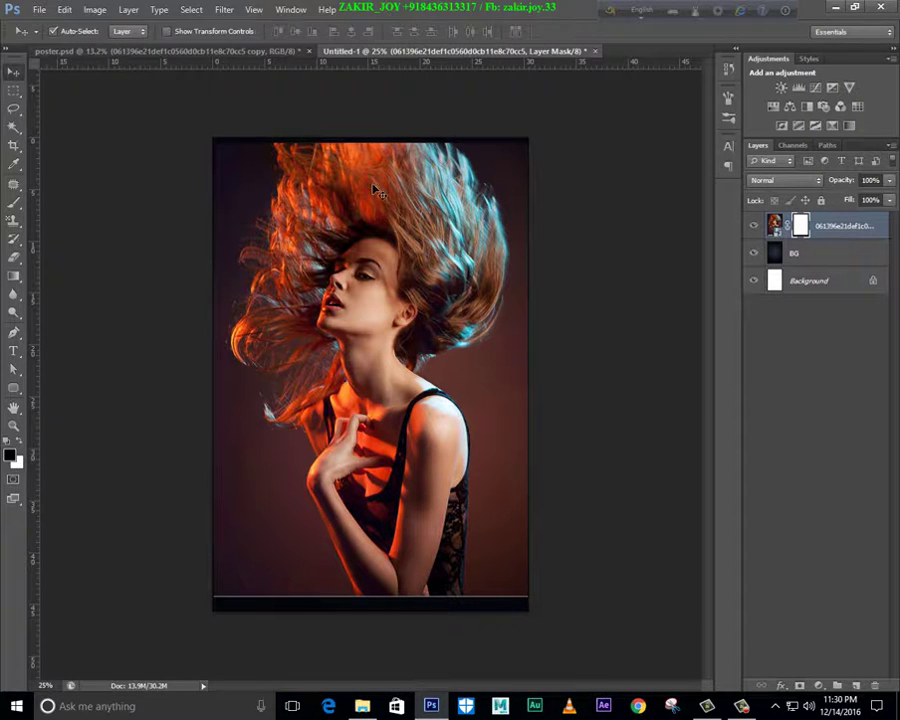
pyautogui.moveTo(455, 295)
pyautogui.mouseDown()
pyautogui.moveTo(445, 298)
pyautogui.moveTo(453, 290)
pyautogui.moveTo(449, 331)
pyautogui.mouseUp()
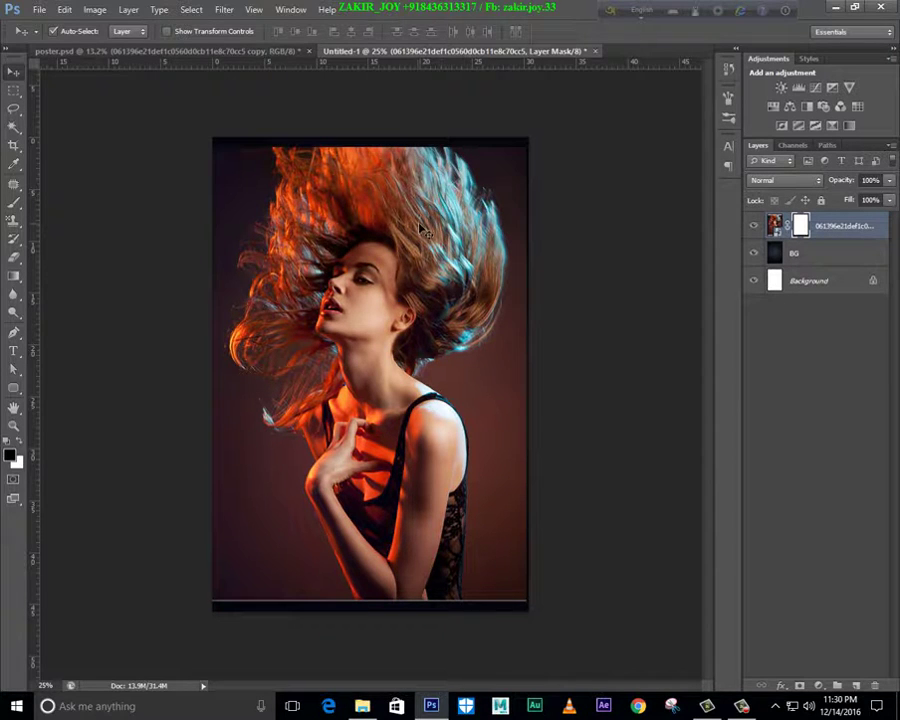
pyautogui.moveTo(419, 229); pyautogui.dragTo(421, 219)
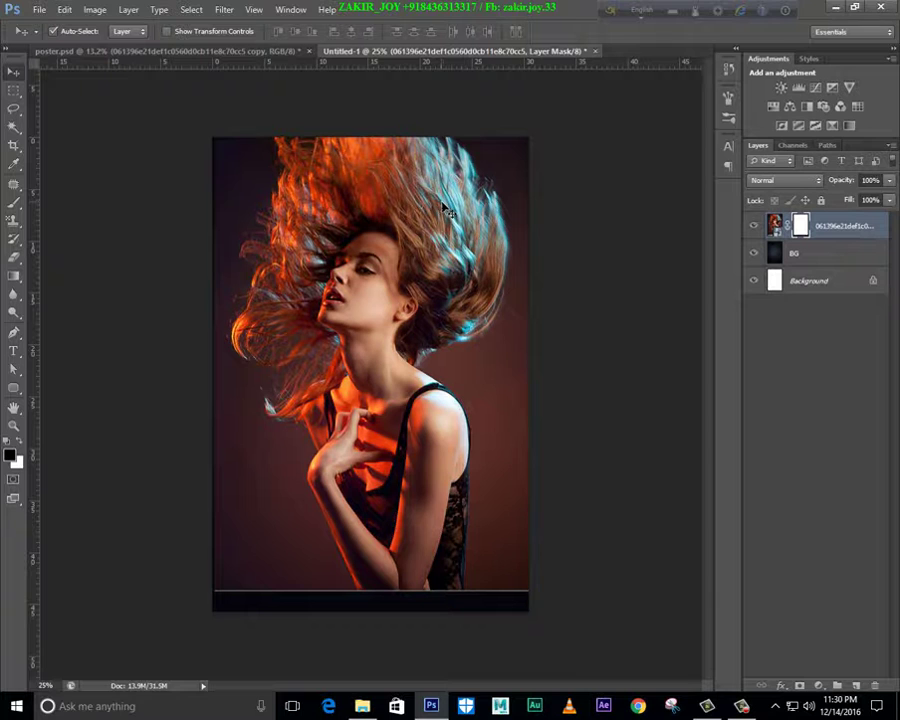
pyautogui.hotkey('ctrl', 't')
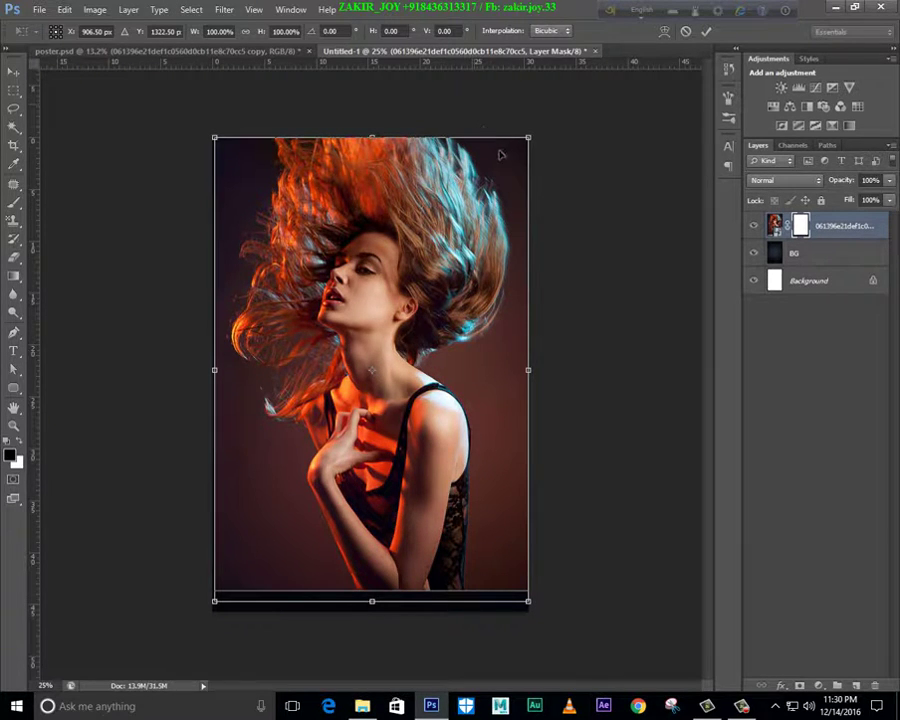
pyautogui.rightClick(463, 170)
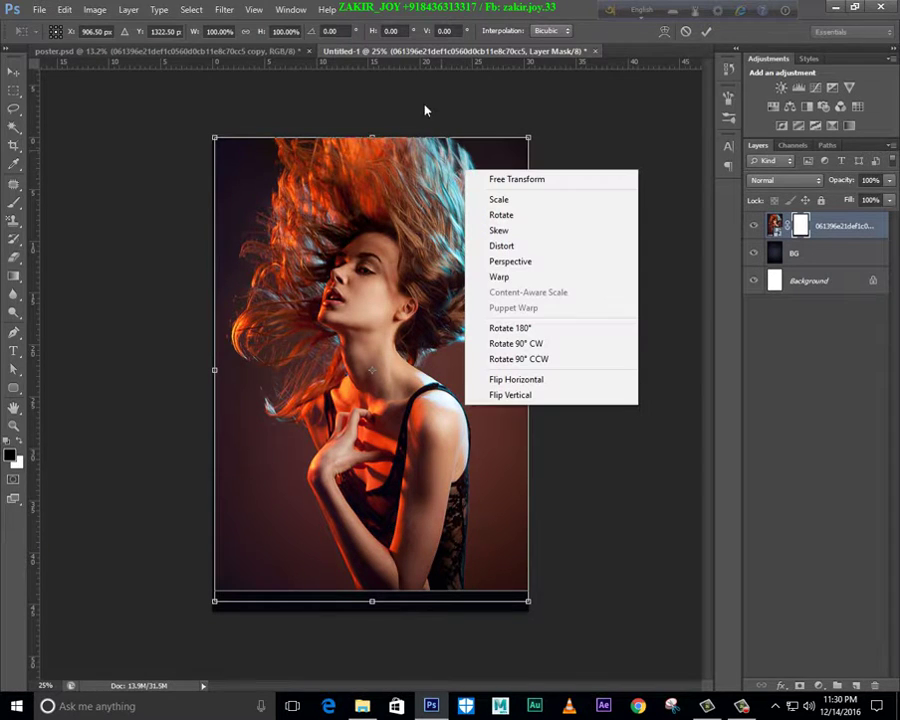
pyautogui.click(524, 379)
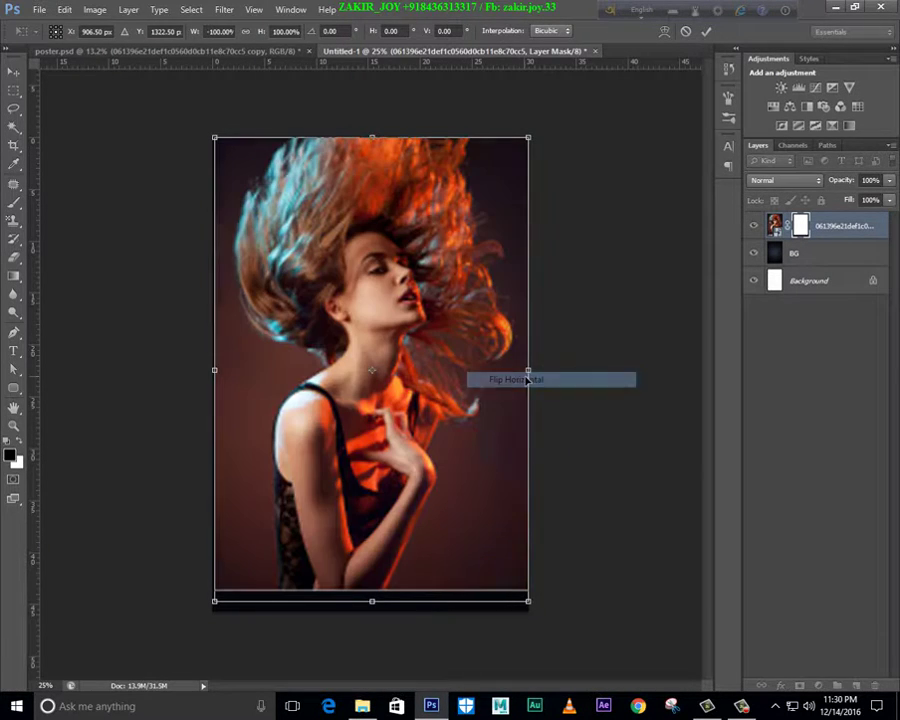
pyautogui.press('Return')
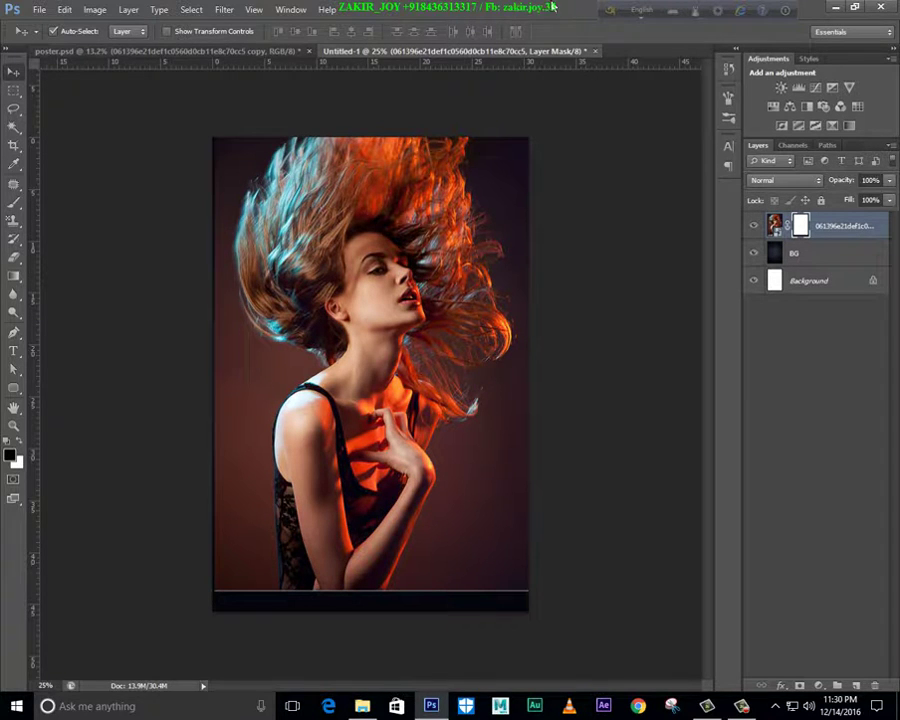
# Step: Choose the Magic Eraser Tool and rasterize the portrait layer
pyautogui.click(13, 259)
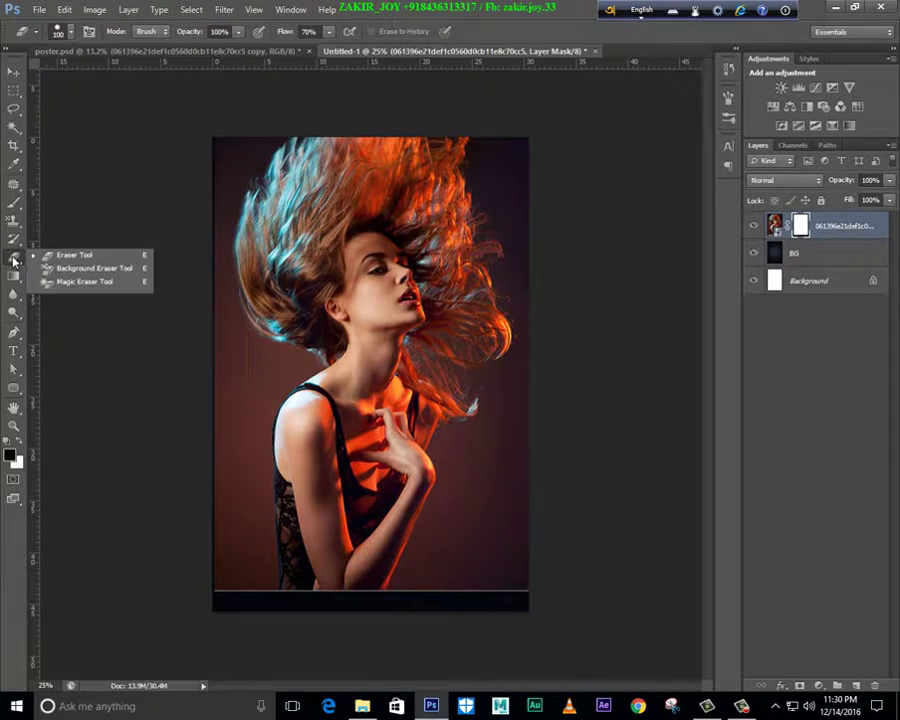
pyautogui.click(75, 281)
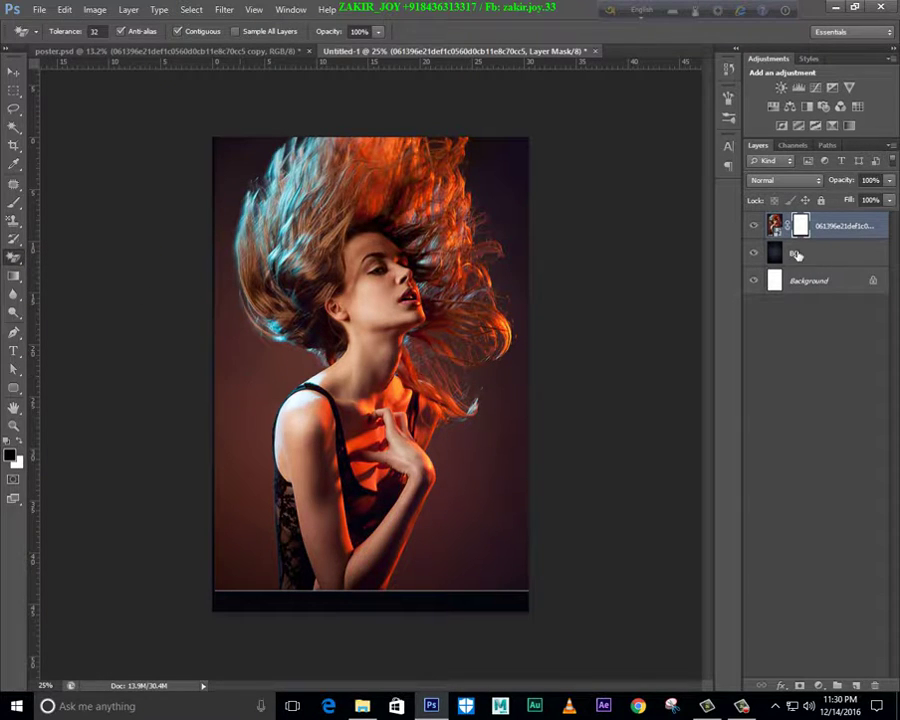
pyautogui.click(775, 225)
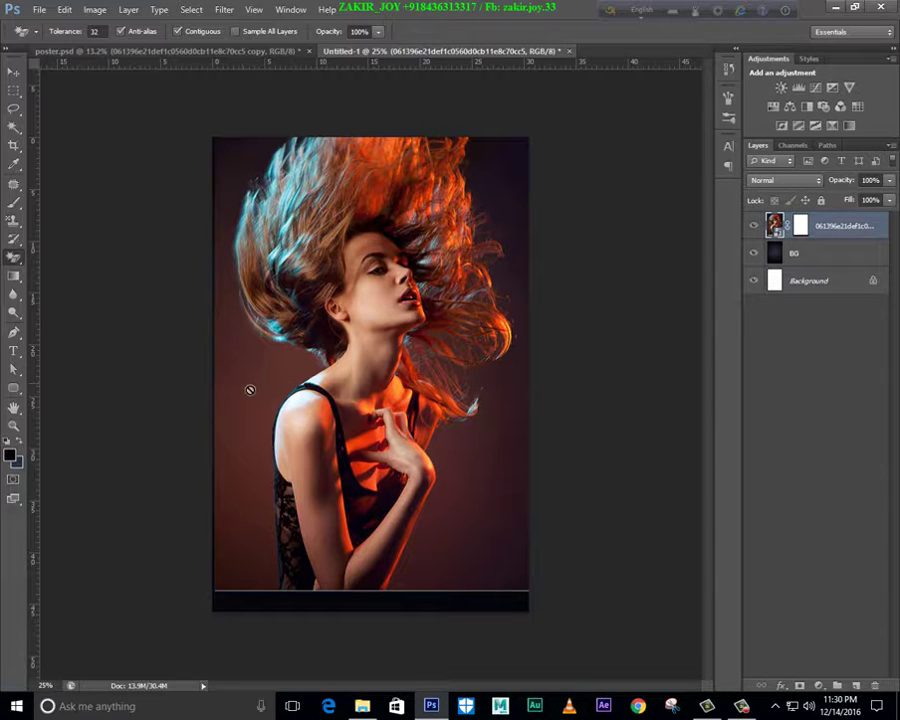
pyautogui.rightClick(797, 226)
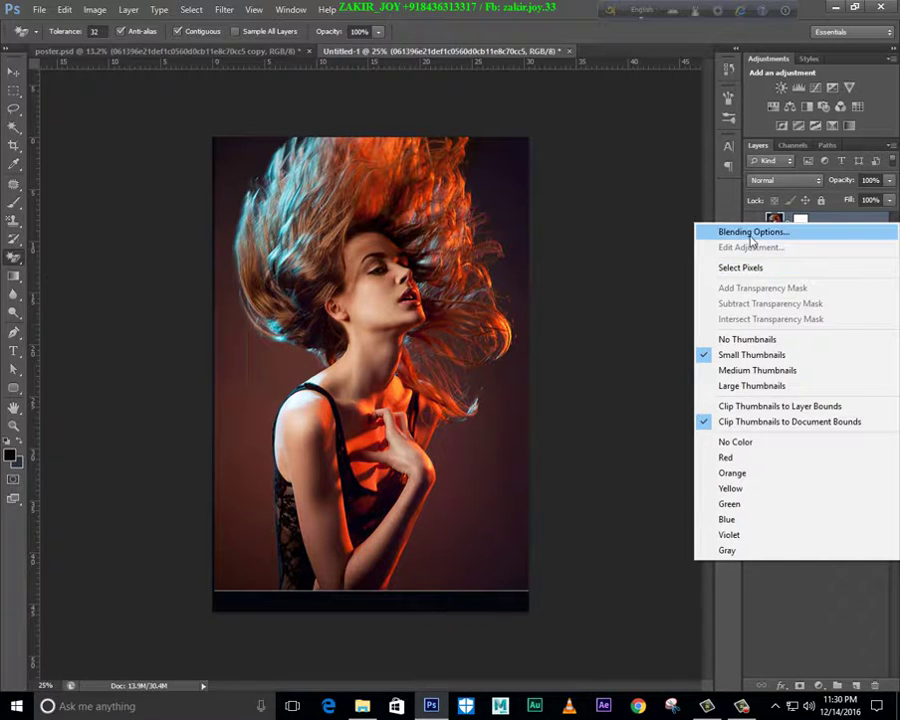
pyautogui.click(837, 634)
pyautogui.click(797, 228)
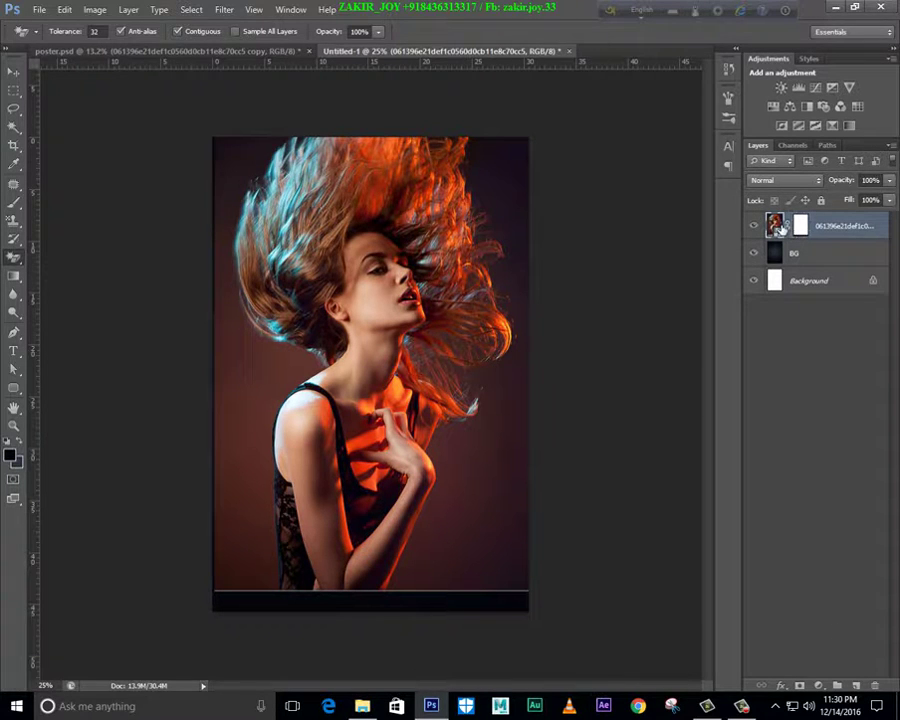
pyautogui.rightClick(777, 226)
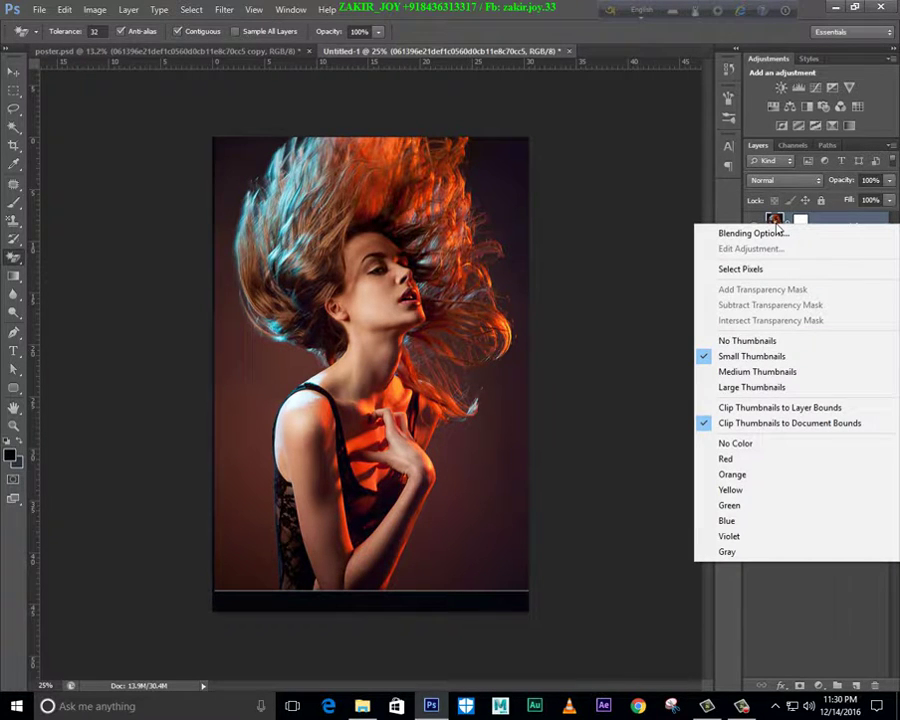
pyautogui.click(806, 596)
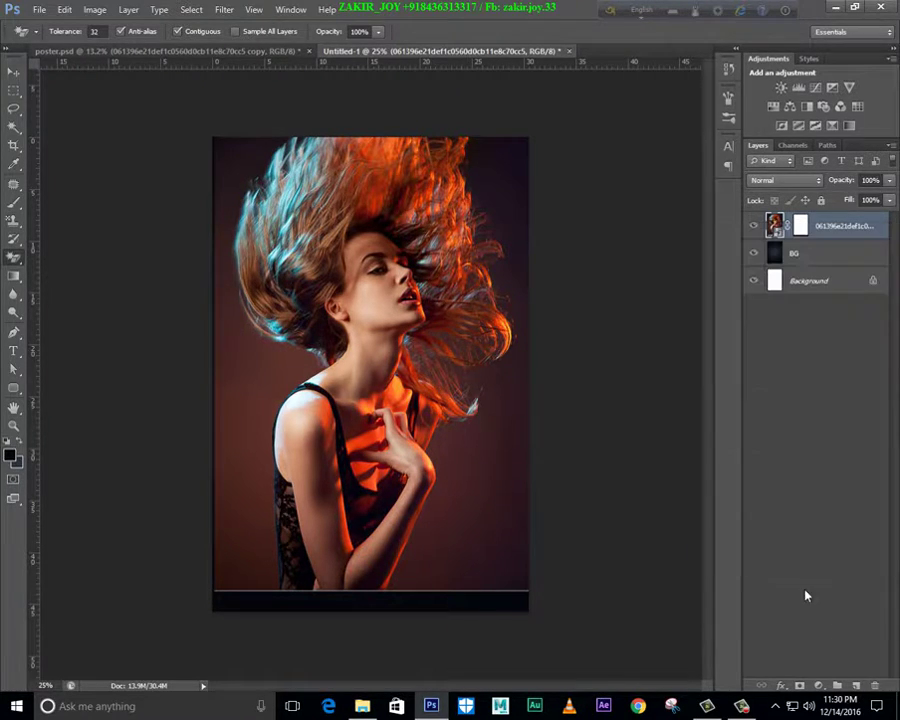
pyautogui.click(801, 228)
pyautogui.rightClick(814, 227)
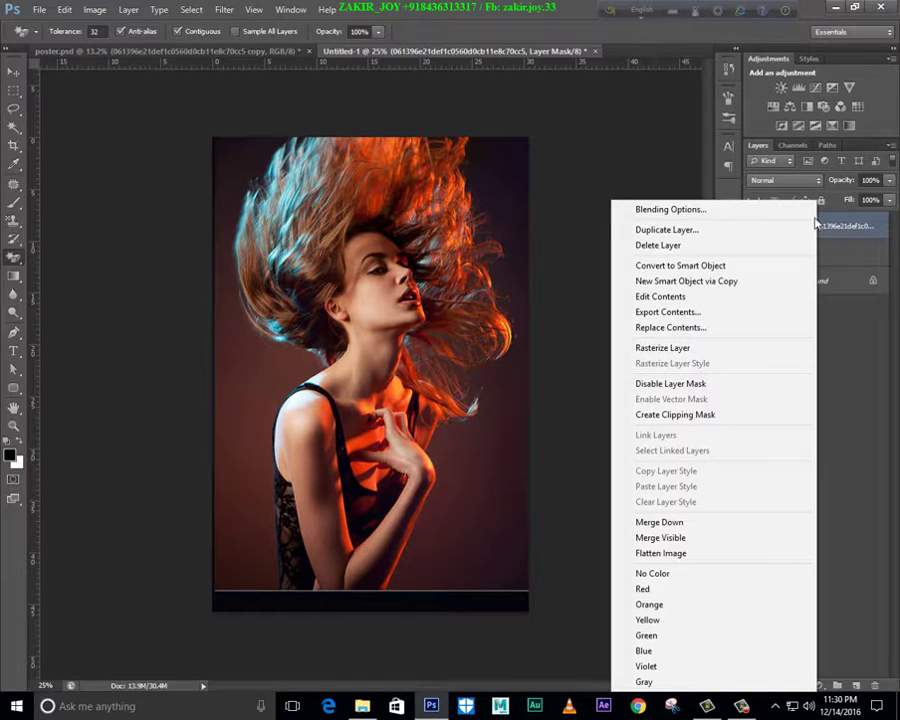
pyautogui.click(675, 348)
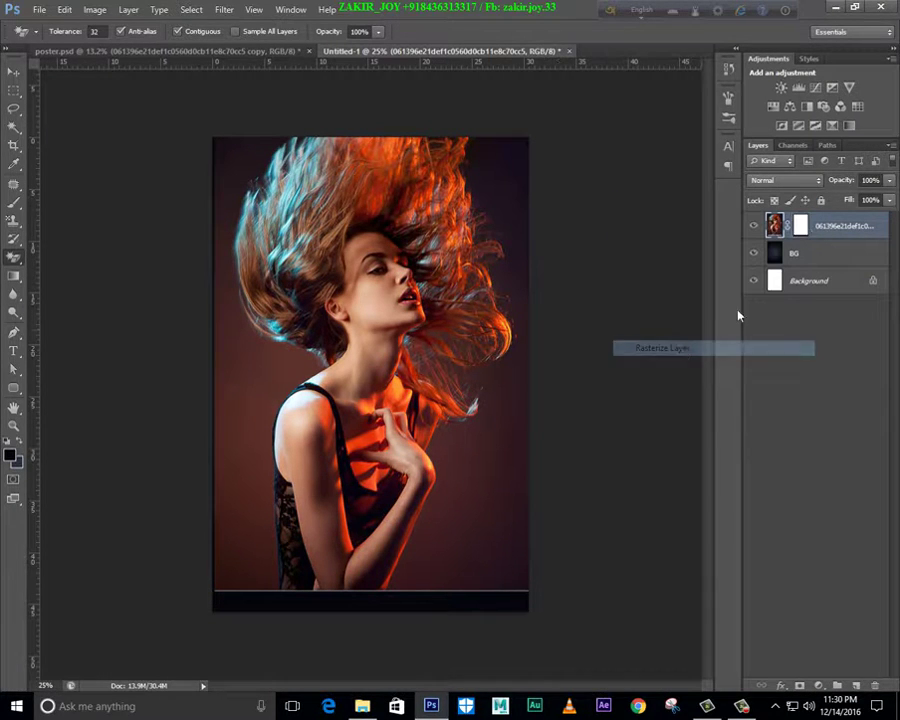
# Step: Erase the brown backdrop to the left, right and top-left of the woman
pyautogui.click(250, 386)
pyautogui.press('Delete')
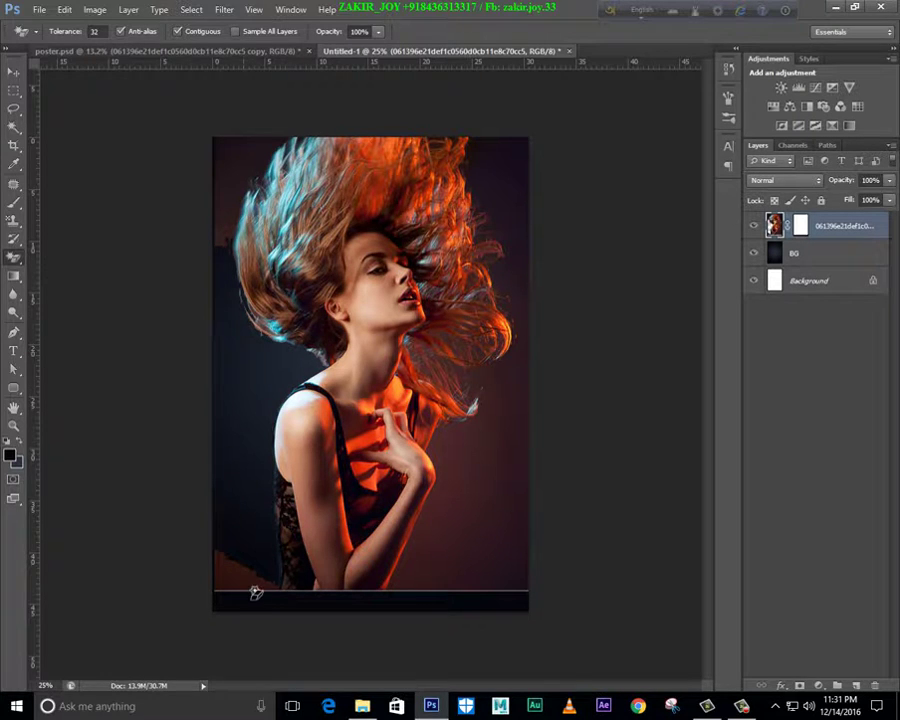
pyautogui.click(500, 427)
pyautogui.press('Delete')
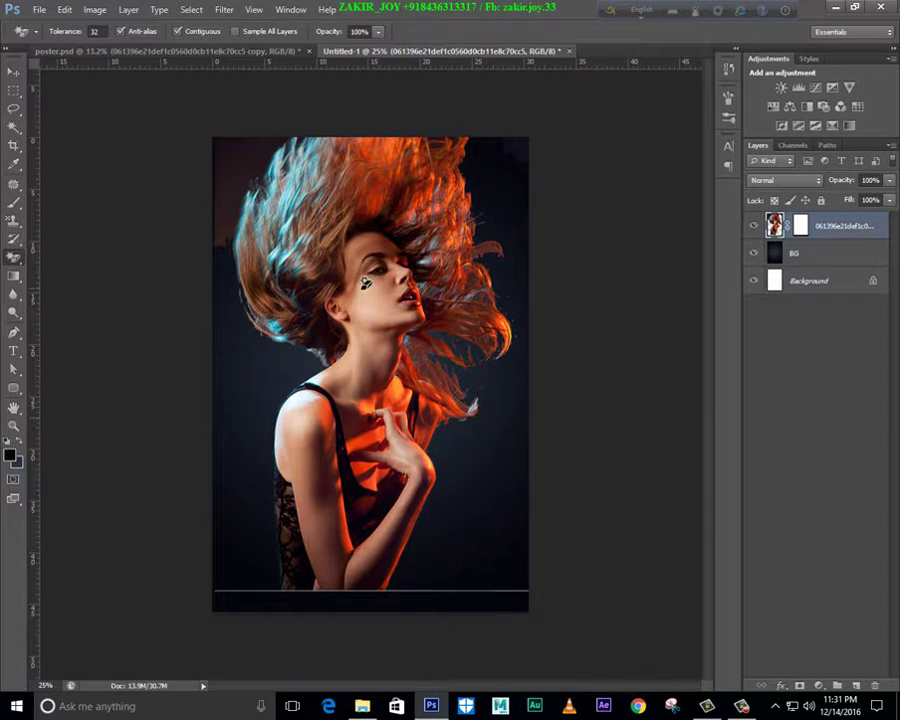
pyautogui.click(249, 178)
pyautogui.press('Delete')
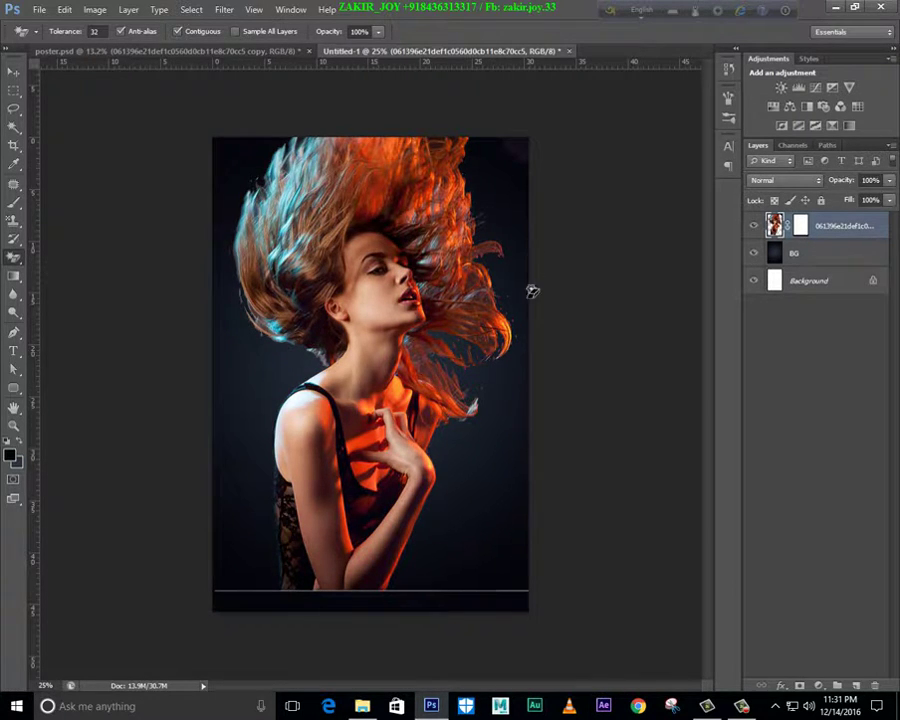
# Step: Shift the portrait left and try a thin bottom-strip selection, then clear it
pyautogui.click(15, 72)
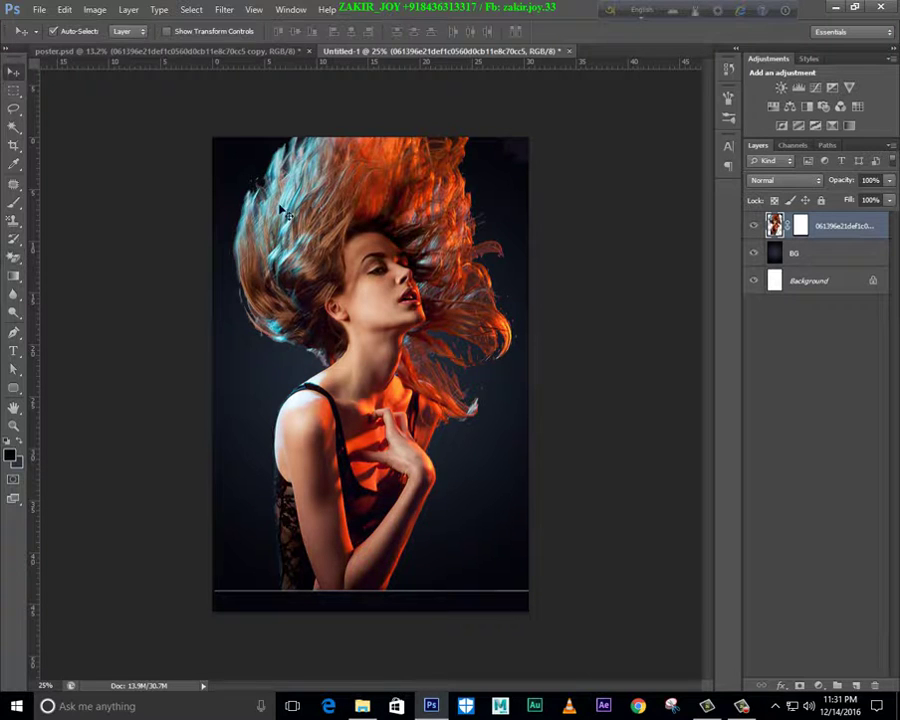
pyautogui.moveTo(370, 291)
pyautogui.mouseDown()
pyautogui.moveTo(337, 288)
pyautogui.moveTo(370, 290)
pyautogui.mouseUp()
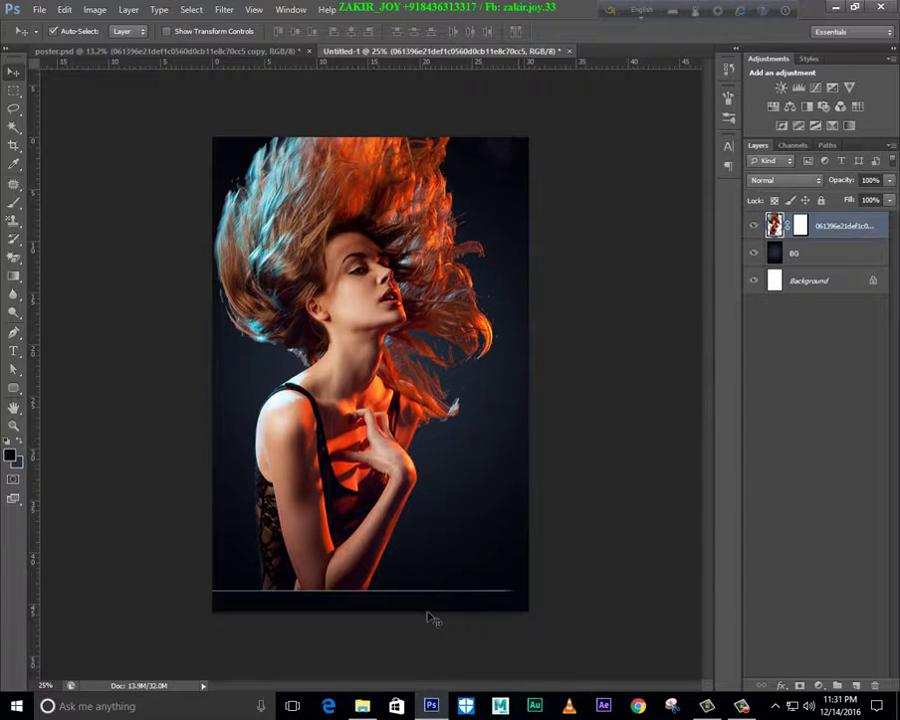
pyautogui.press('m')
pyautogui.moveTo(206, 590); pyautogui.dragTo(529, 604)
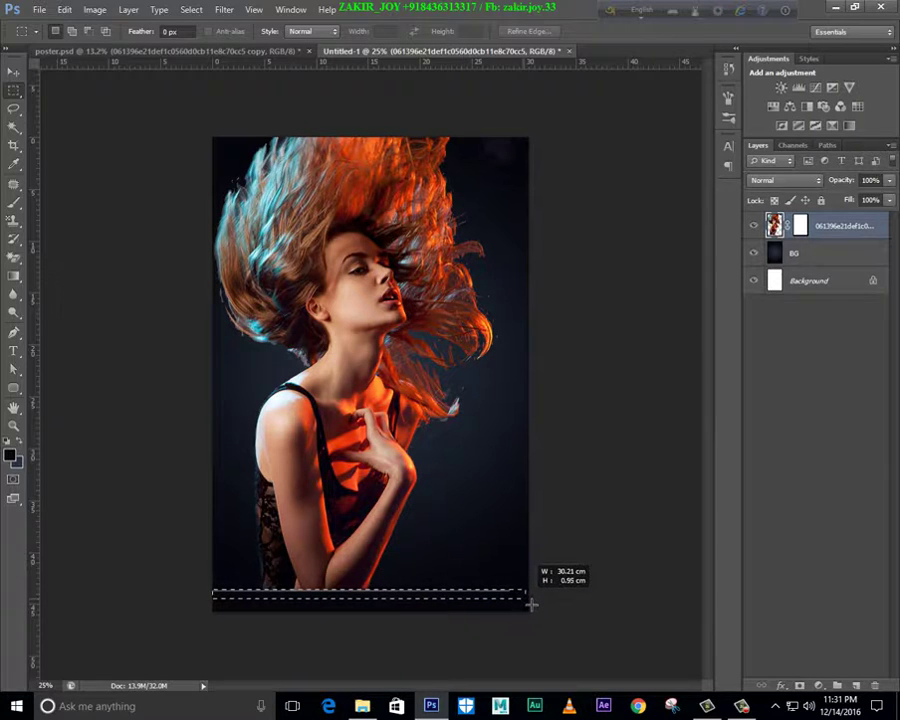
pyautogui.moveTo(530, 604); pyautogui.dragTo(522, 598)
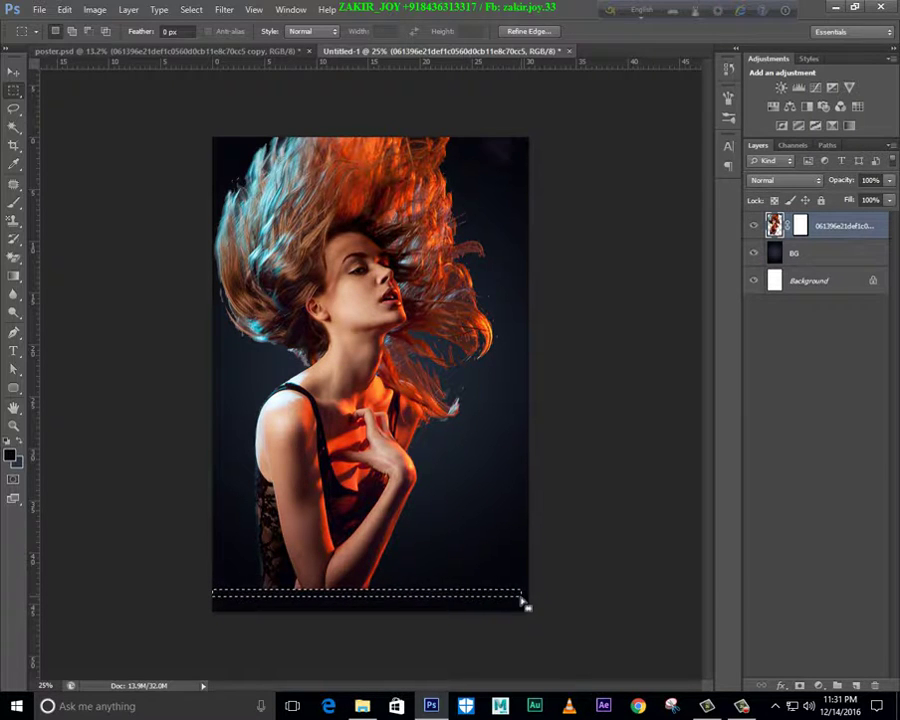
pyautogui.hotkey('ctrl', 'd')
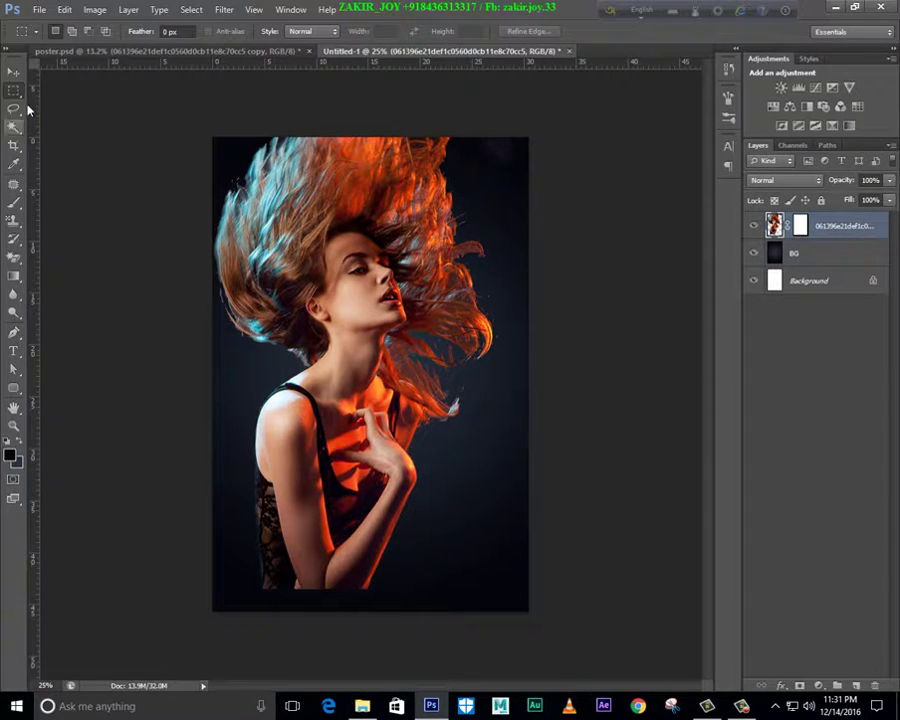
# Step: Move the photo further left and scale it up to about 103%, then zoom on the hair
pyautogui.click(13, 72)
pyautogui.moveTo(263, 188)
pyautogui.mouseDown()
pyautogui.moveTo(358, 232)
pyautogui.moveTo(313, 230)
pyautogui.mouseUp()
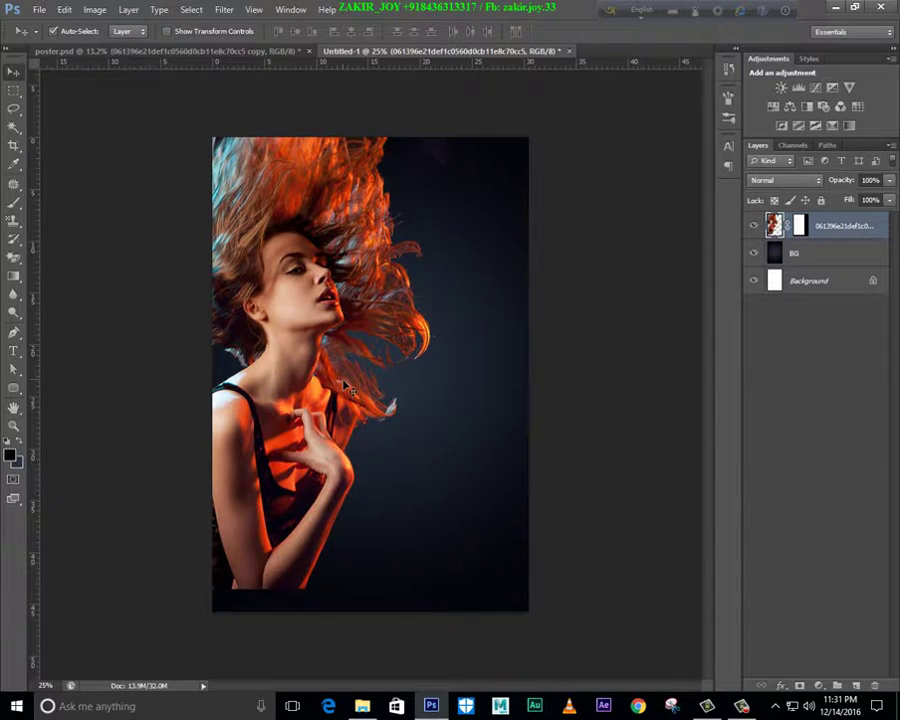
pyautogui.hotkey('ctrl', 't')
pyautogui.moveTo(442, 603); pyautogui.dragTo(468, 627)
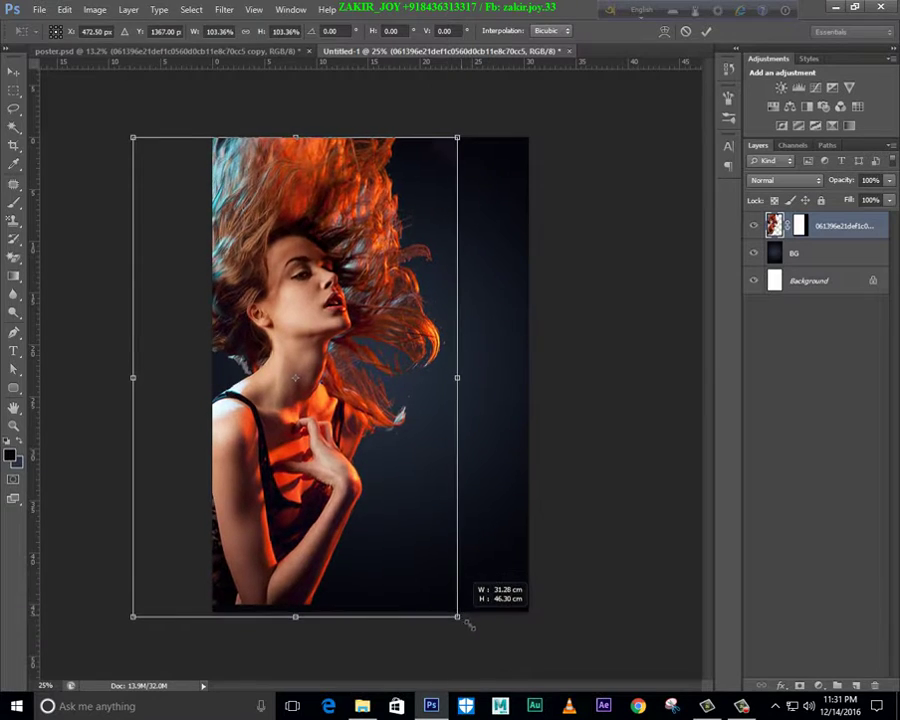
pyautogui.press('Return')
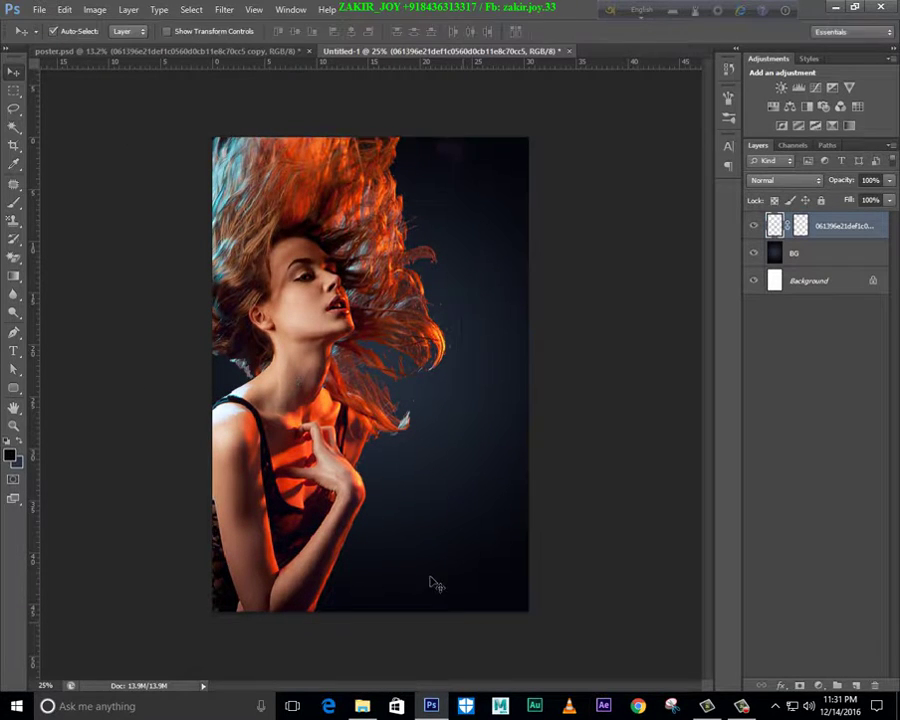
pyautogui.moveTo(479, 364); pyautogui.dragTo(404, 293)
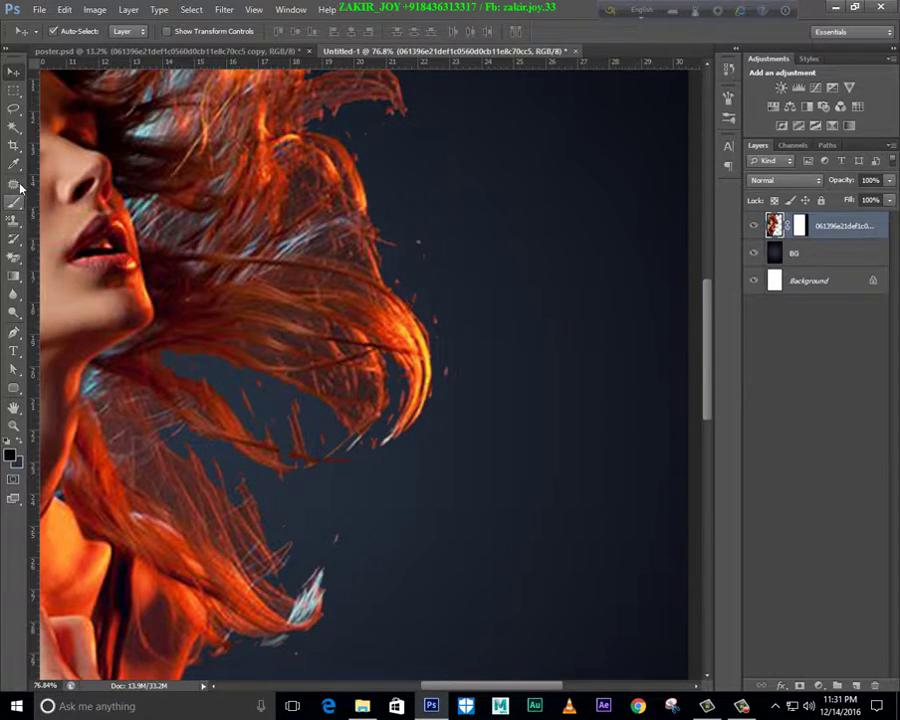
pyautogui.press('w')
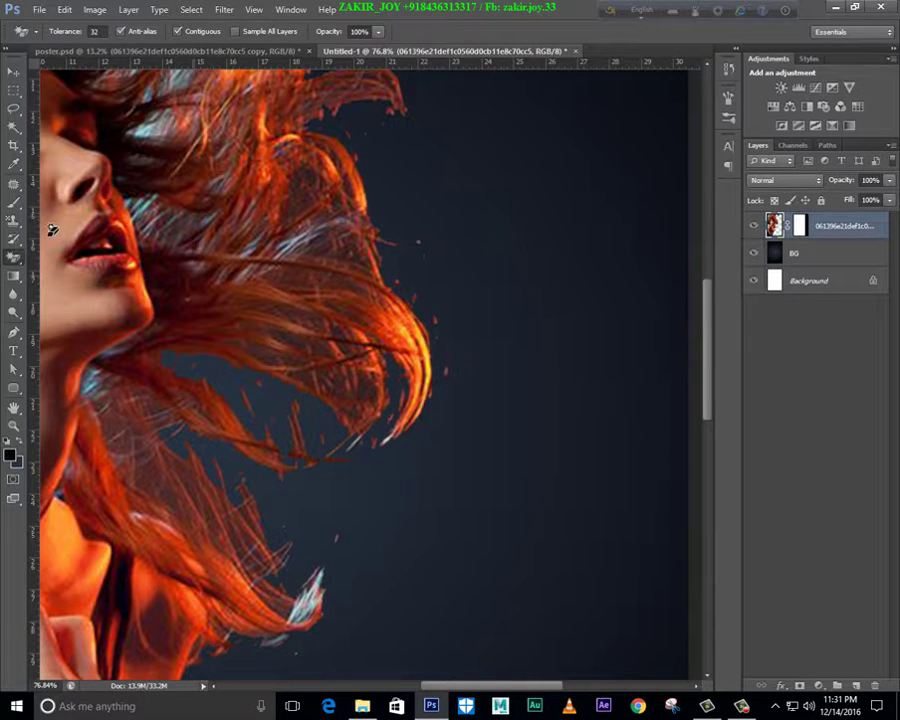
pyautogui.rightClick(18, 258)
pyautogui.click(61, 258)
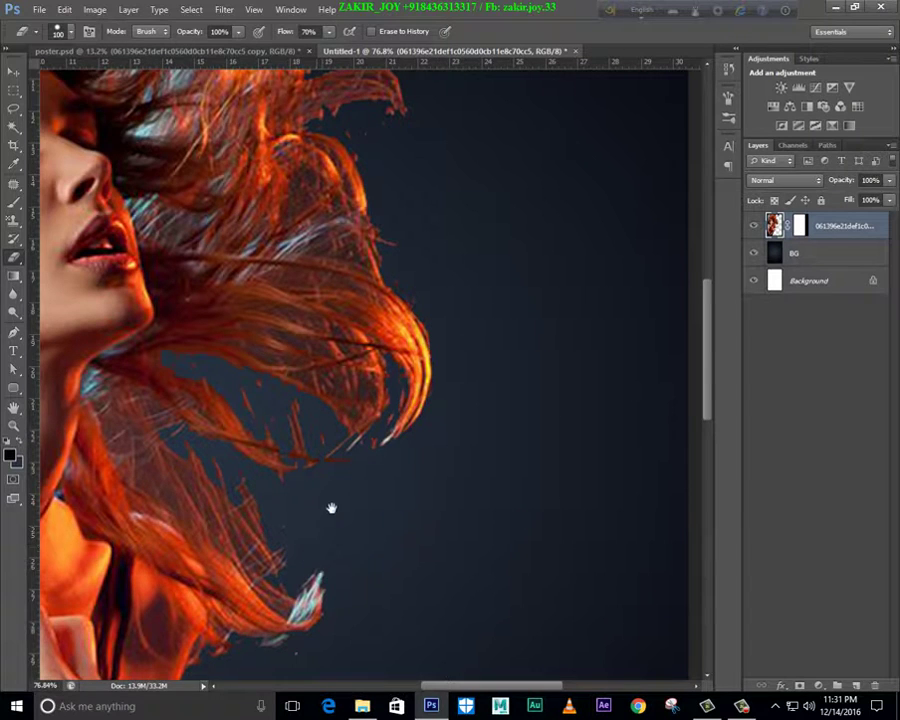
pyautogui.moveTo(330, 504); pyautogui.dragTo(362, 344)
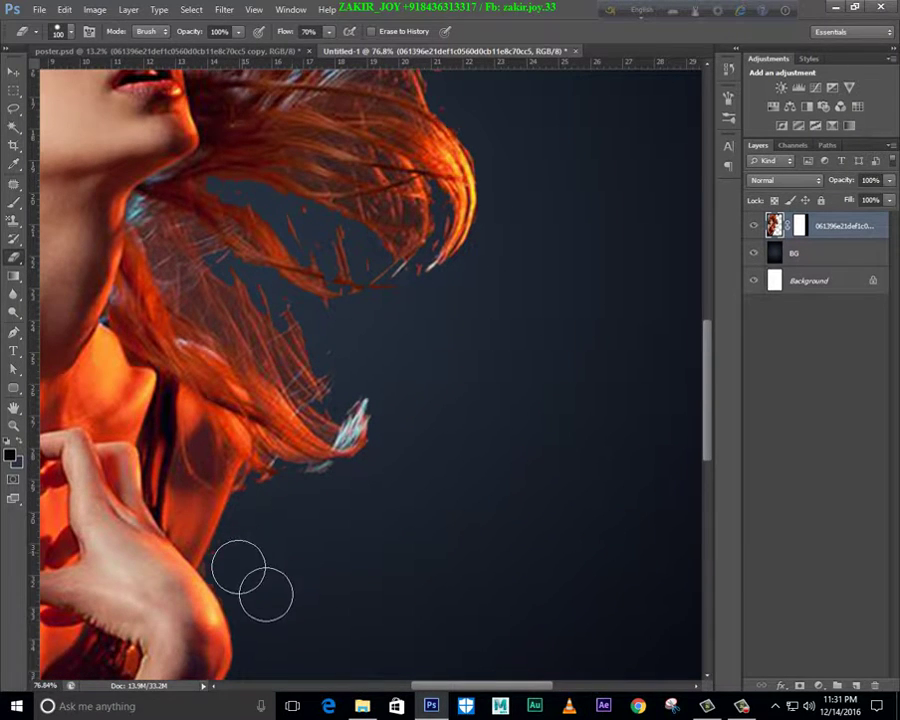
pyautogui.moveTo(287, 580)
pyautogui.mouseDown()
pyautogui.moveTo(316, 448)
pyautogui.moveTo(400, 348)
pyautogui.moveTo(406, 302)
pyautogui.mouseUp()
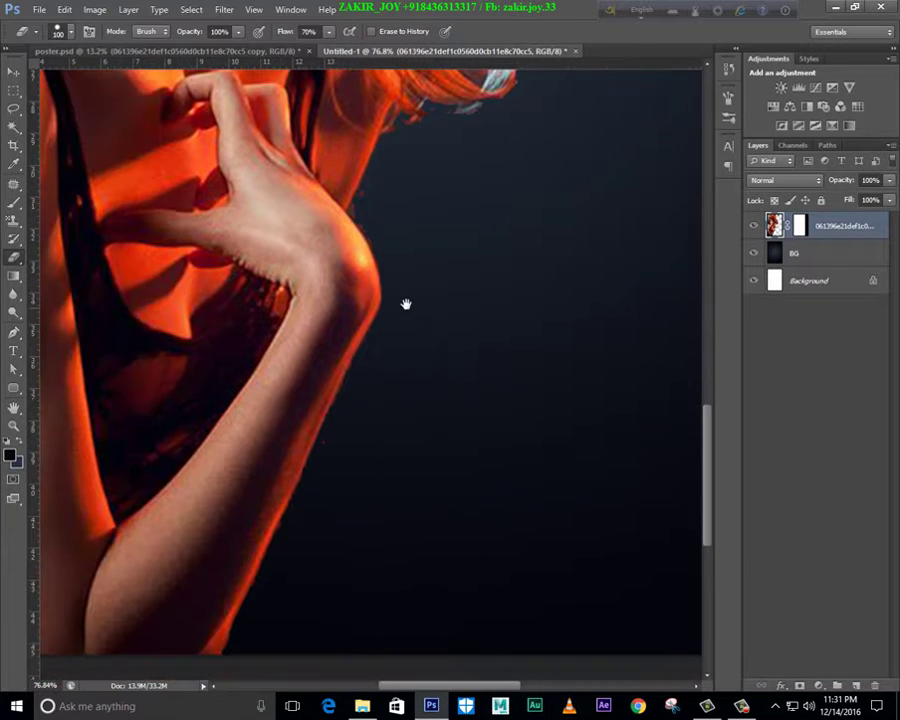
pyautogui.press('p')
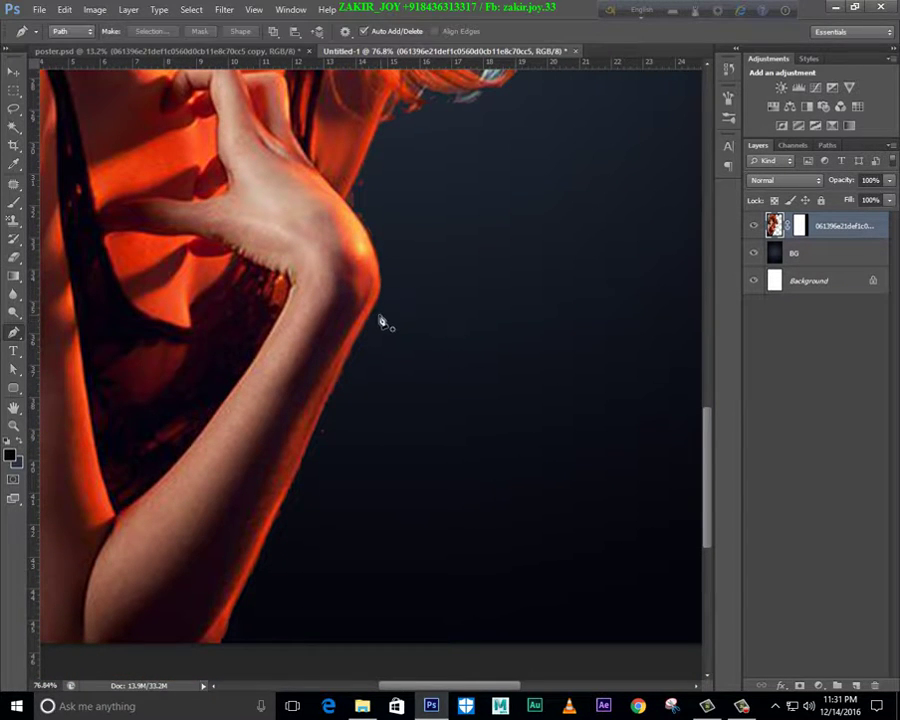
pyautogui.click(371, 311)
pyautogui.moveTo(440, 316); pyautogui.dragTo(593, 298)
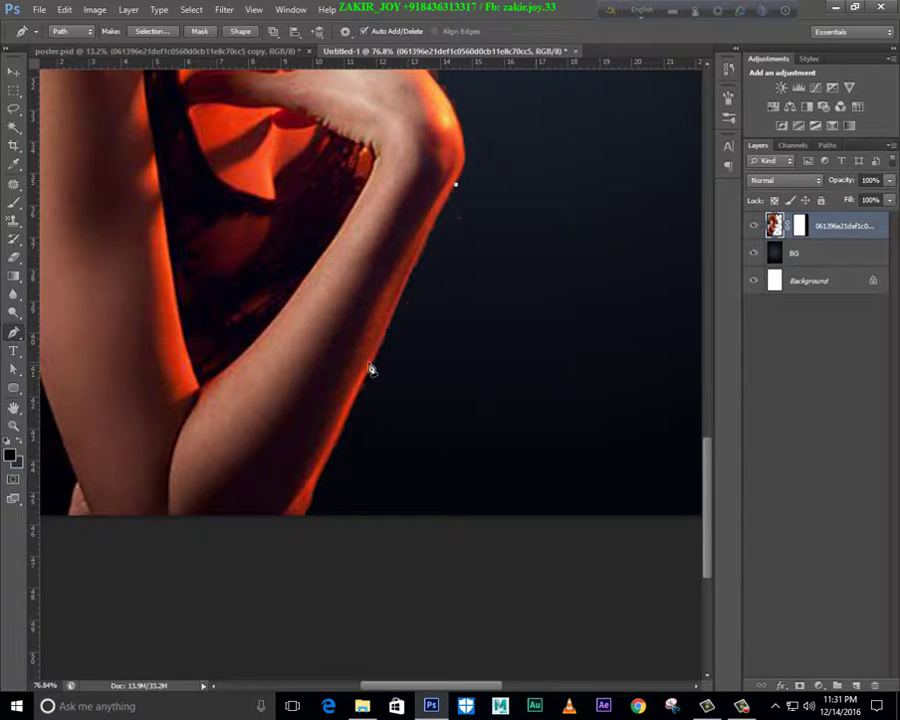
pyautogui.keyDown('shift'); pyautogui.click(304, 520); pyautogui.keyUp('shift')
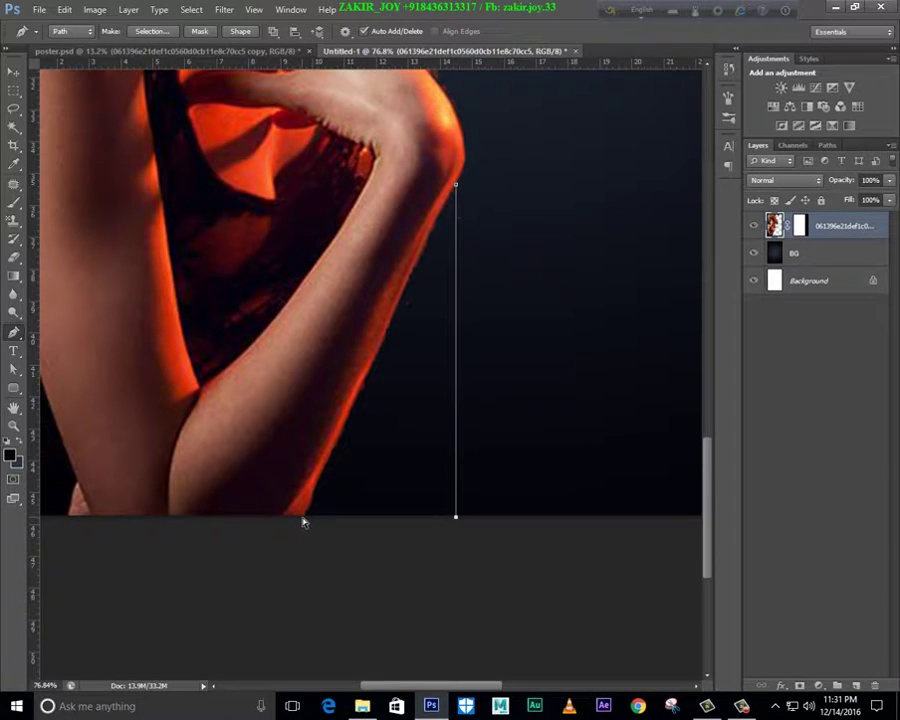
pyautogui.hotkey('ctrl', 'z')
pyautogui.click(303, 517)
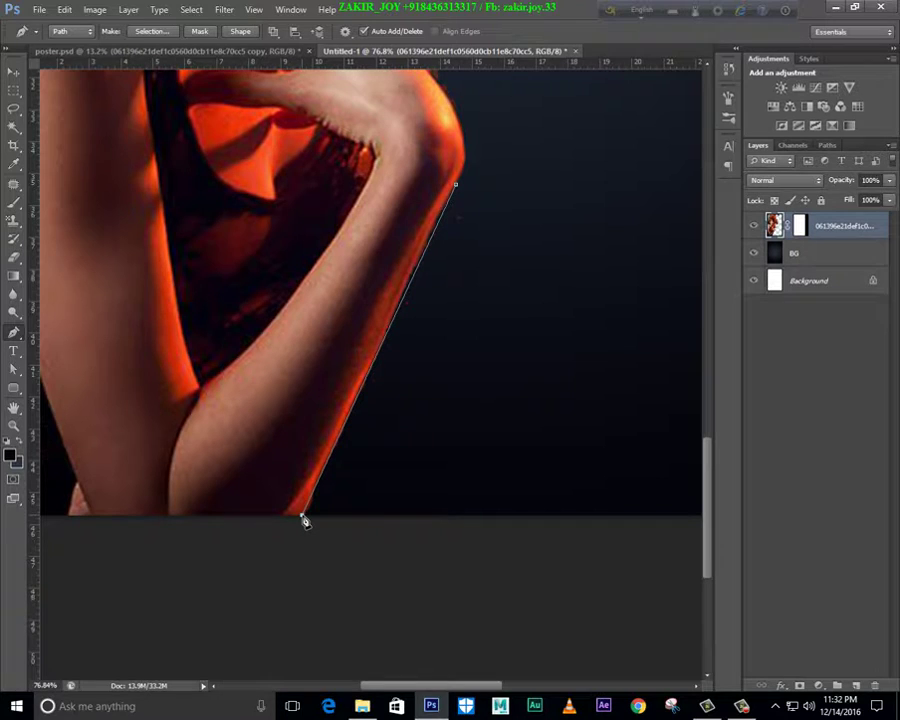
pyautogui.hotkey('ctrl', 'z')
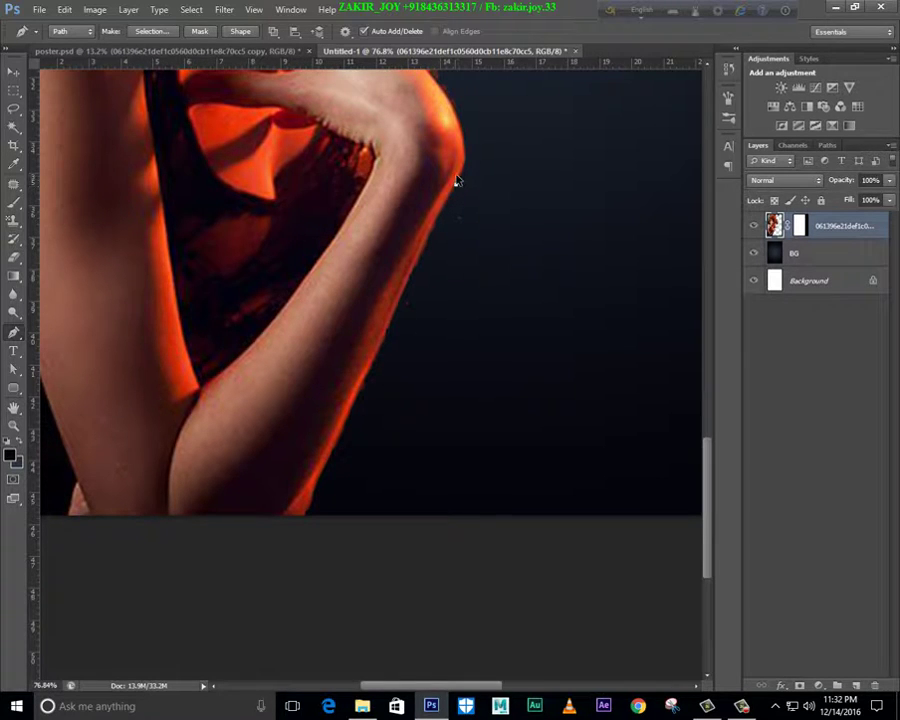
pyautogui.hotkey('ctrl', 'z')
pyautogui.click(462, 170)
pyautogui.click(303, 517)
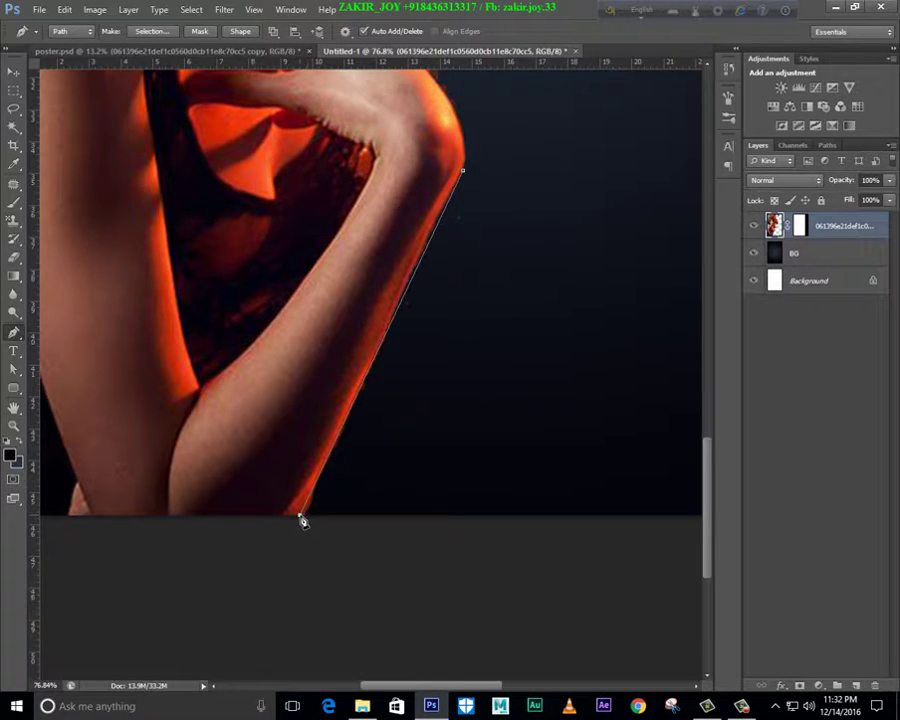
pyautogui.click(297, 548)
pyautogui.moveTo(510, 446); pyautogui.dragTo(516, 430)
pyautogui.moveTo(528, 168); pyautogui.dragTo(520, 160)
pyautogui.click(463, 172)
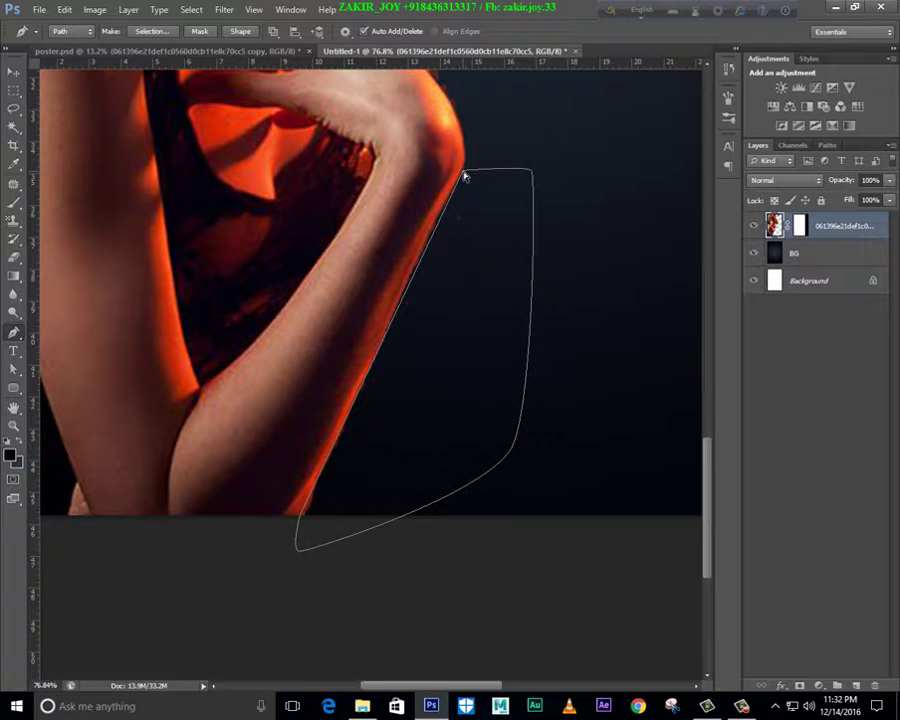
pyautogui.hotkey('ctrl', 'Return')
pyautogui.hotkey('ctrl', 'd')
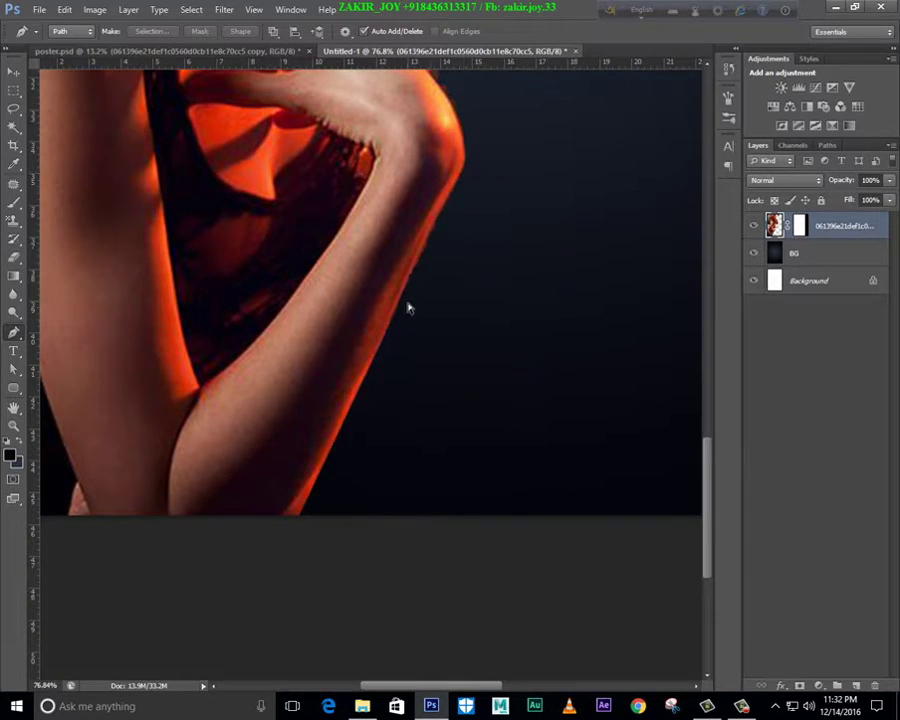
pyautogui.keyDown('alt'); pyautogui.click(449, 274); pyautogui.keyUp('alt')
pyautogui.keyDown('alt'); pyautogui.click(430, 300); pyautogui.keyUp('alt')
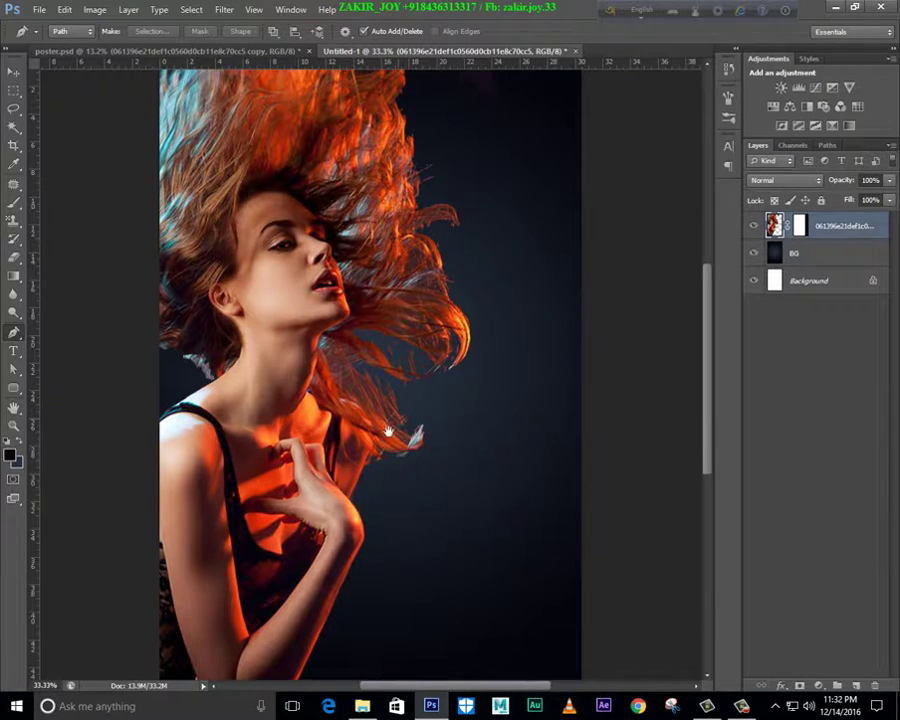
pyautogui.moveTo(364, 273); pyautogui.dragTo(362, 296)
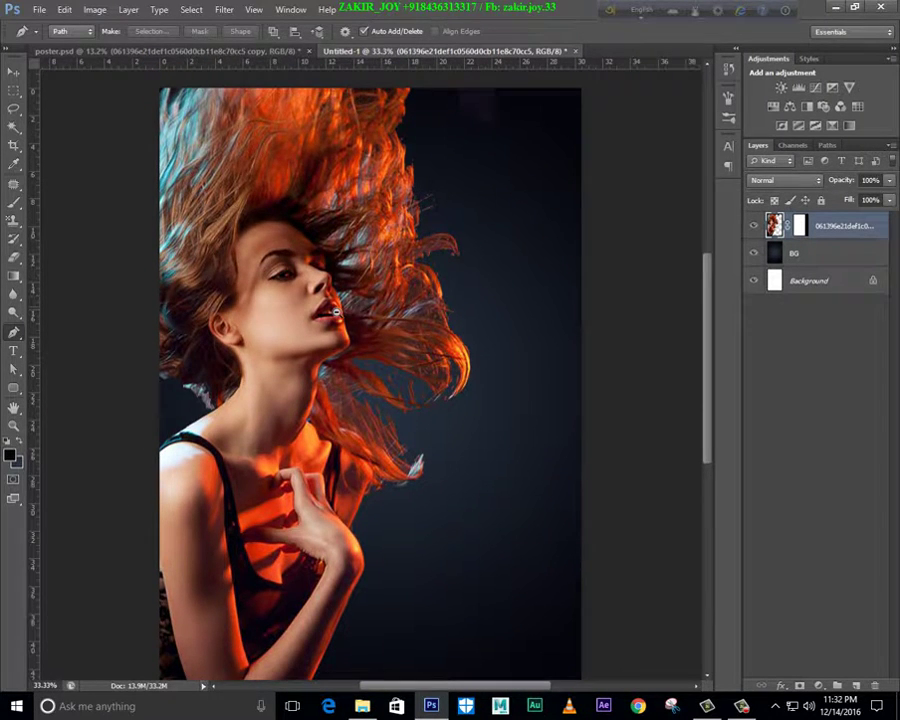
pyautogui.hotkey('ctrl', '-')
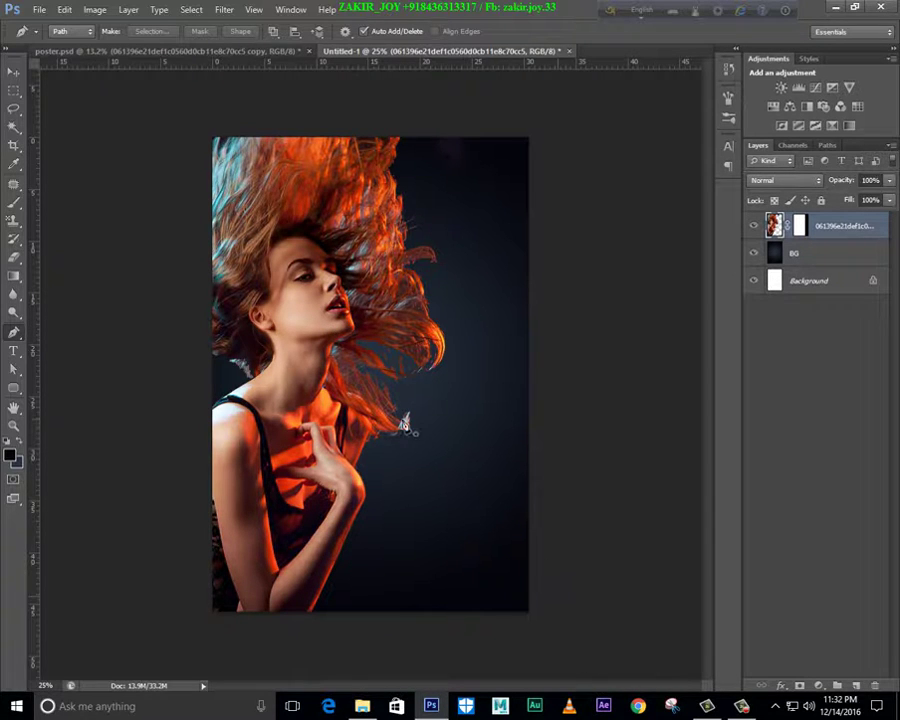
pyautogui.click(742, 706)
pyautogui.moveTo(664, 458)
pyautogui.mouseDown()
pyautogui.moveTo(786, 605)
pyautogui.moveTo(786, 650)
pyautogui.mouseUp()
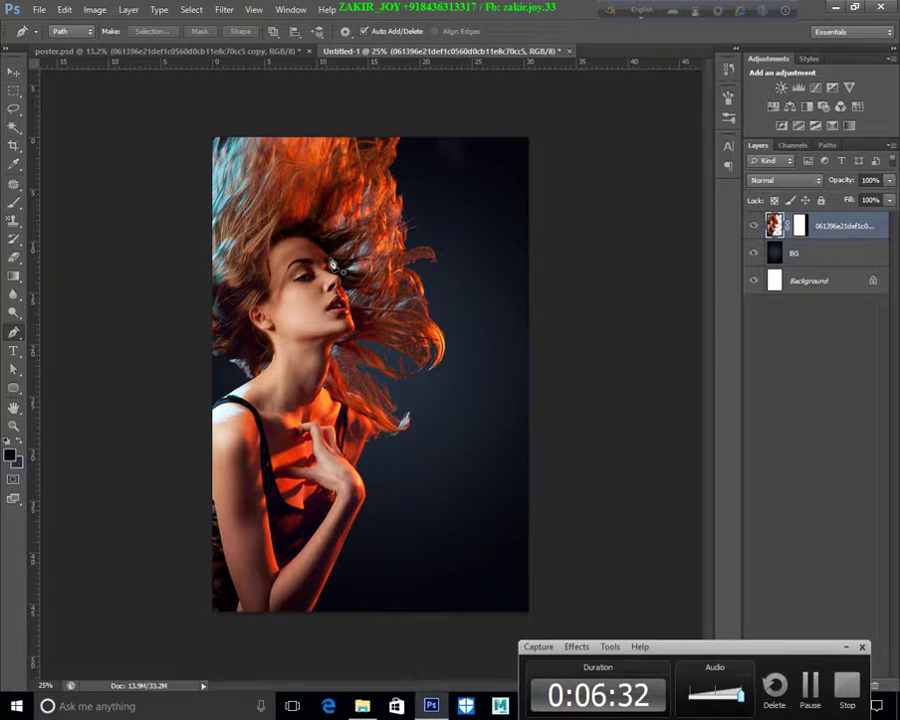
pyautogui.click(13, 71)
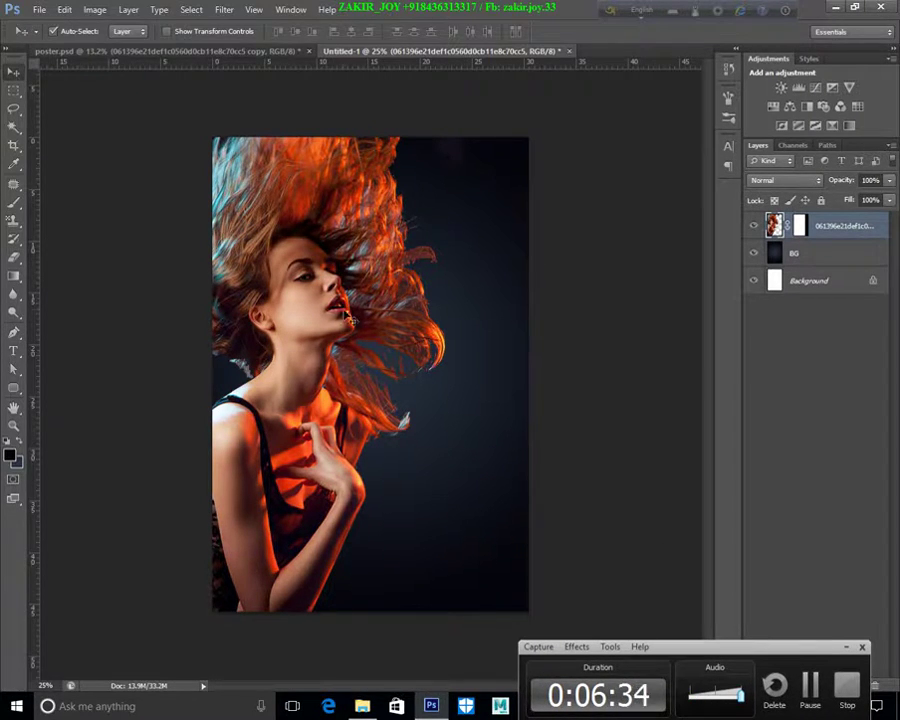
pyautogui.click(94, 10)
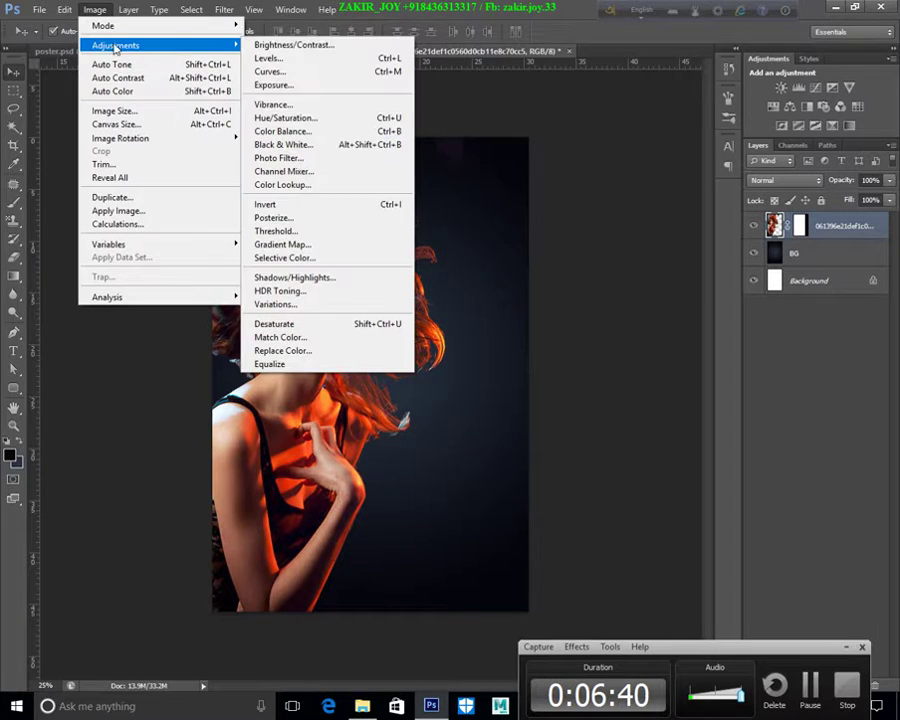
pyautogui.moveTo(116, 45)
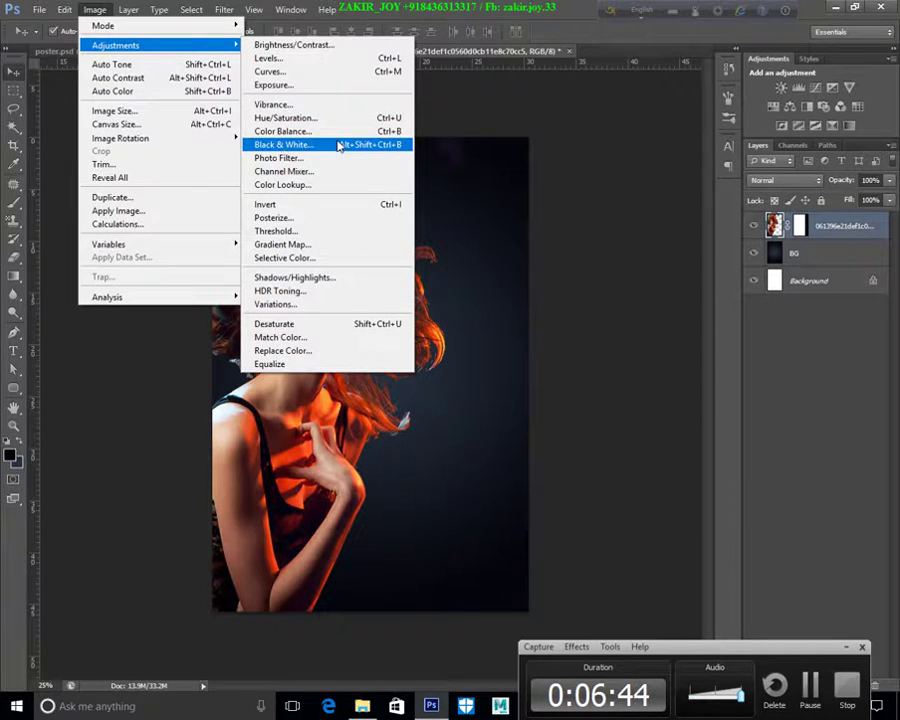
pyautogui.click(851, 649)
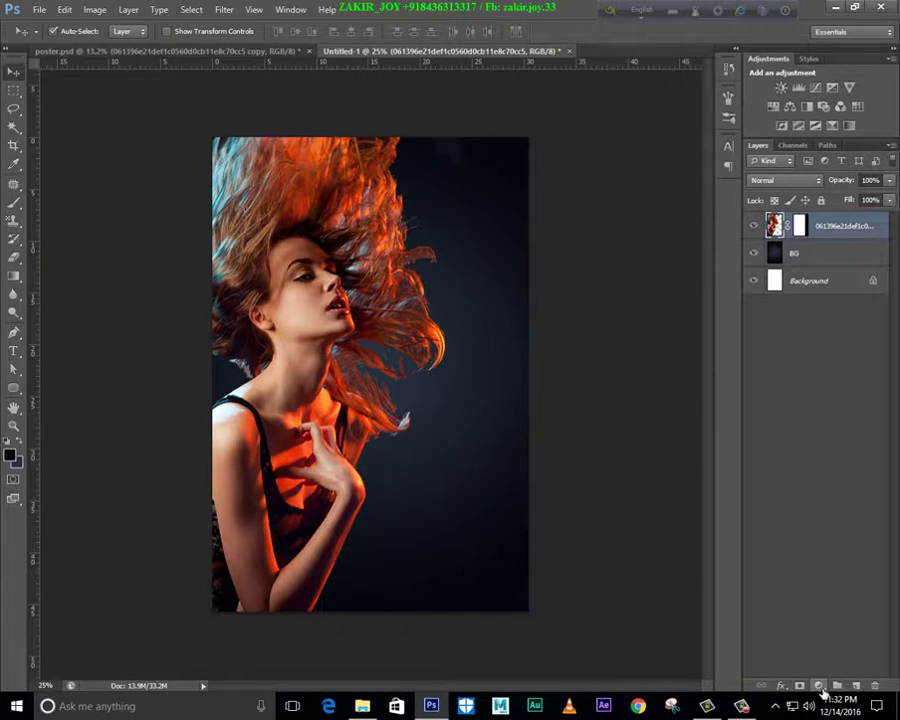
# Step: Add a Black & White adjustment layer over the portrait
pyautogui.click(783, 687)
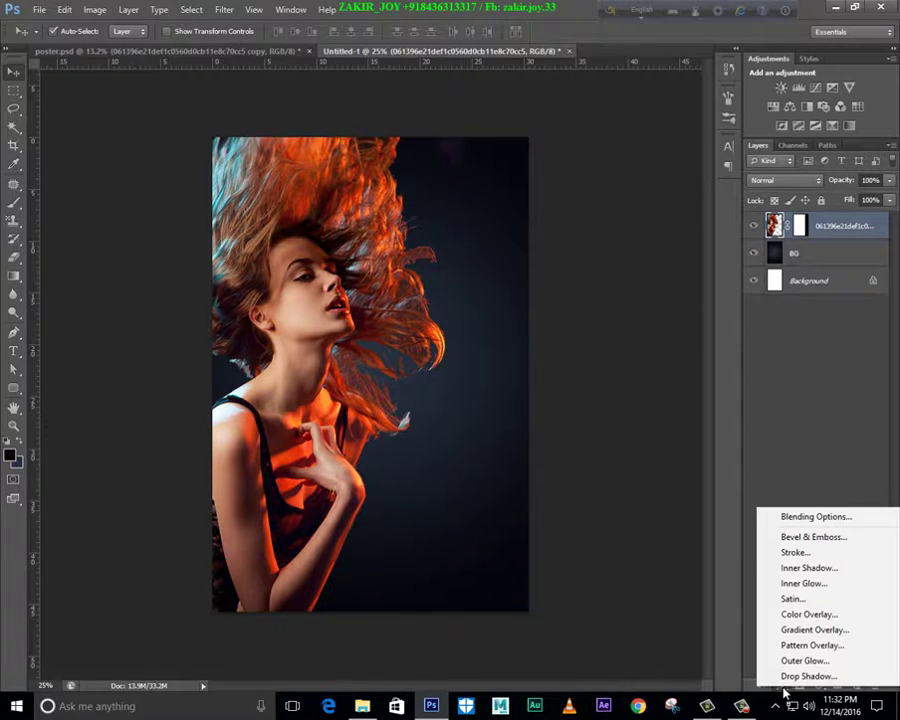
pyautogui.click(784, 689)
pyautogui.click(820, 688)
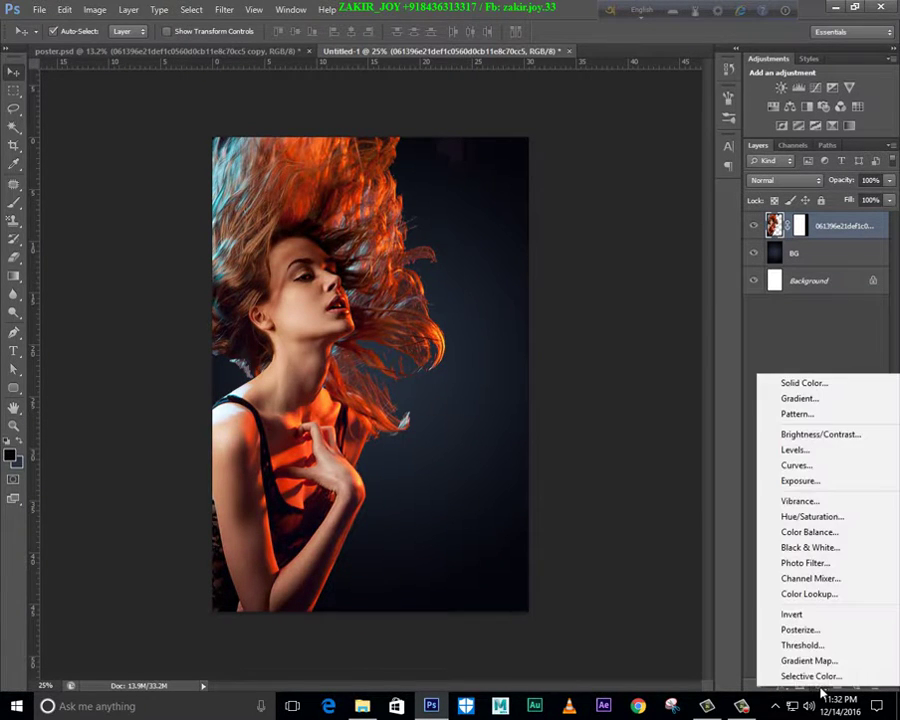
pyautogui.click(810, 547)
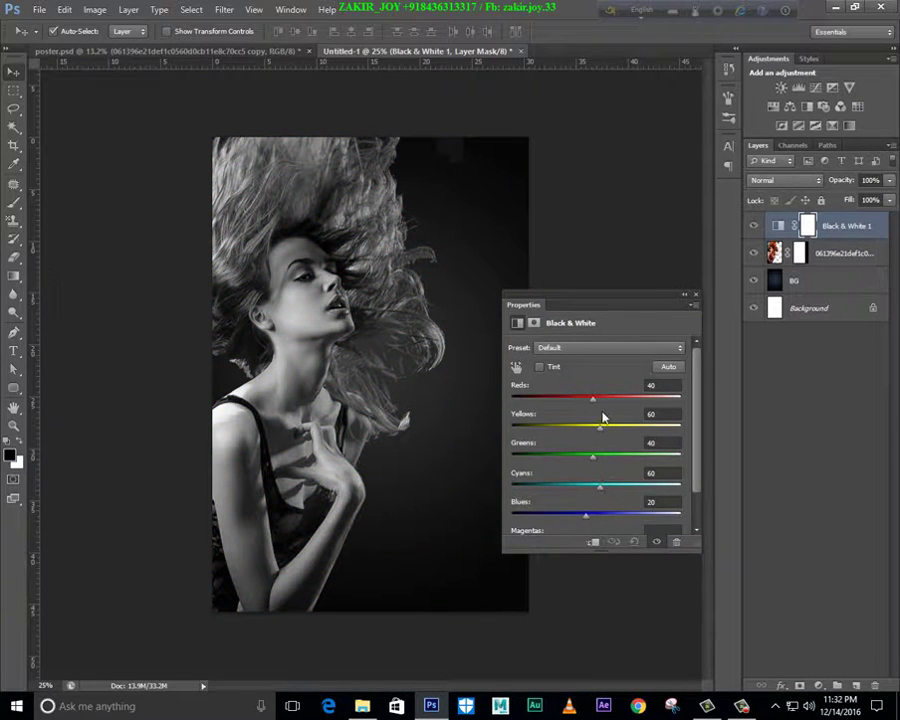
# Step: Tint the Black & White layer pale cyan (#c1f8fd), with Cyans -60 and Reds 36
pyautogui.click(540, 367)
pyautogui.click(568, 367)
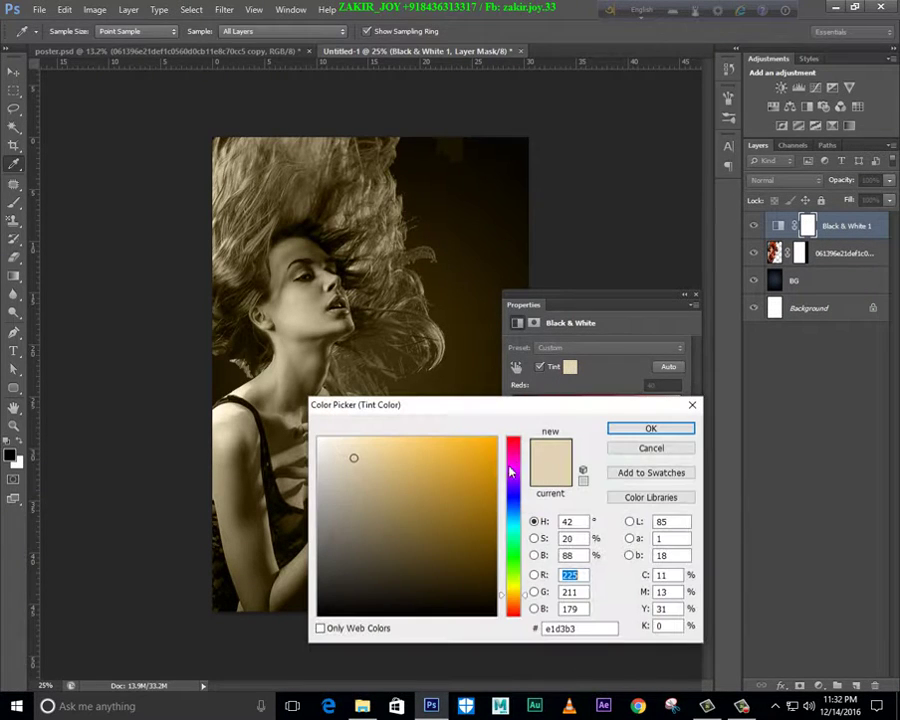
pyautogui.click(513, 527)
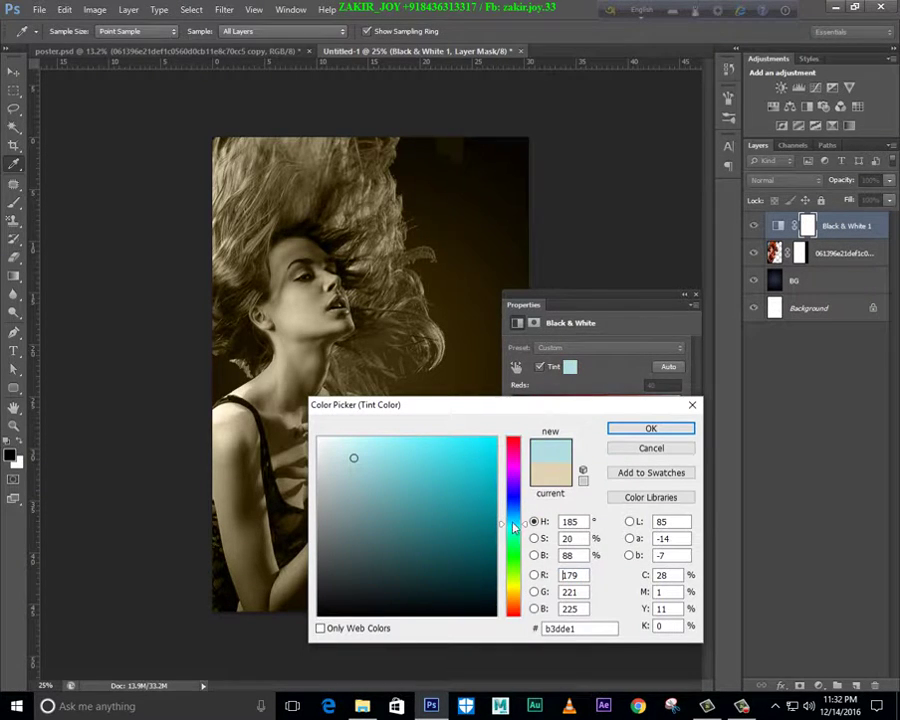
pyautogui.click(417, 446)
pyautogui.click(373, 442)
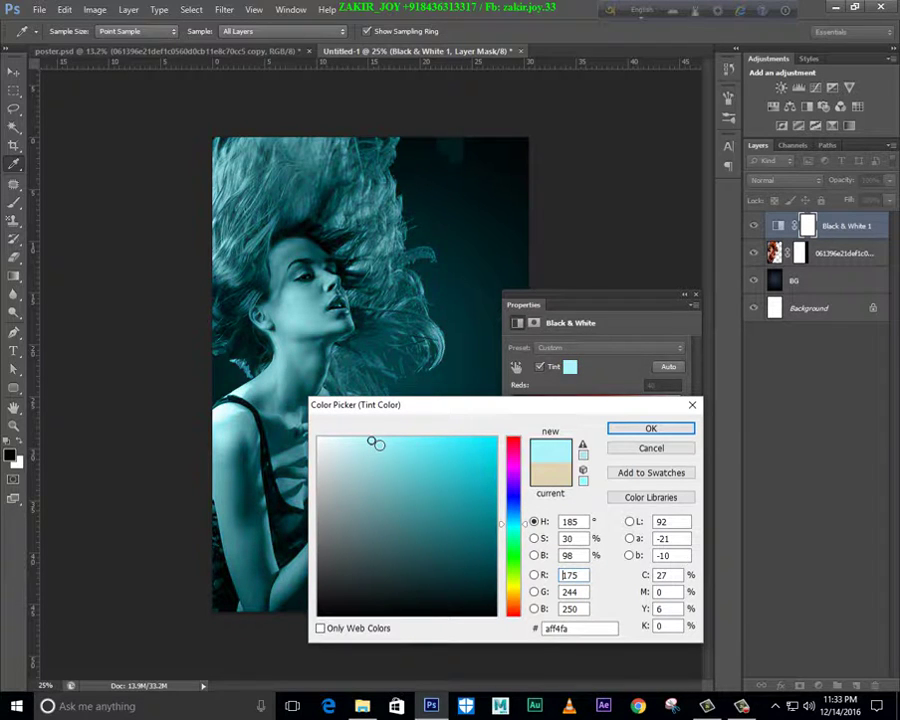
pyautogui.moveTo(376, 444)
pyautogui.mouseDown()
pyautogui.moveTo(359, 438)
pyautogui.moveTo(365, 443)
pyautogui.mouseUp()
pyautogui.click(647, 428)
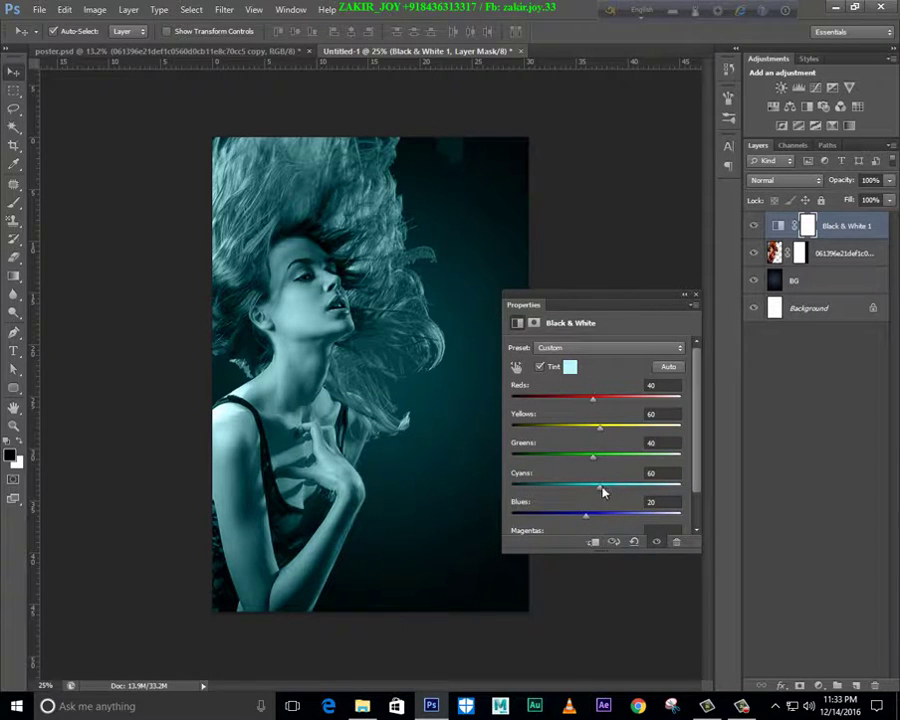
pyautogui.moveTo(603, 491)
pyautogui.mouseDown()
pyautogui.moveTo(577, 485)
pyautogui.moveTo(637, 495)
pyautogui.moveTo(543, 489)
pyautogui.moveTo(561, 489)
pyautogui.mouseUp()
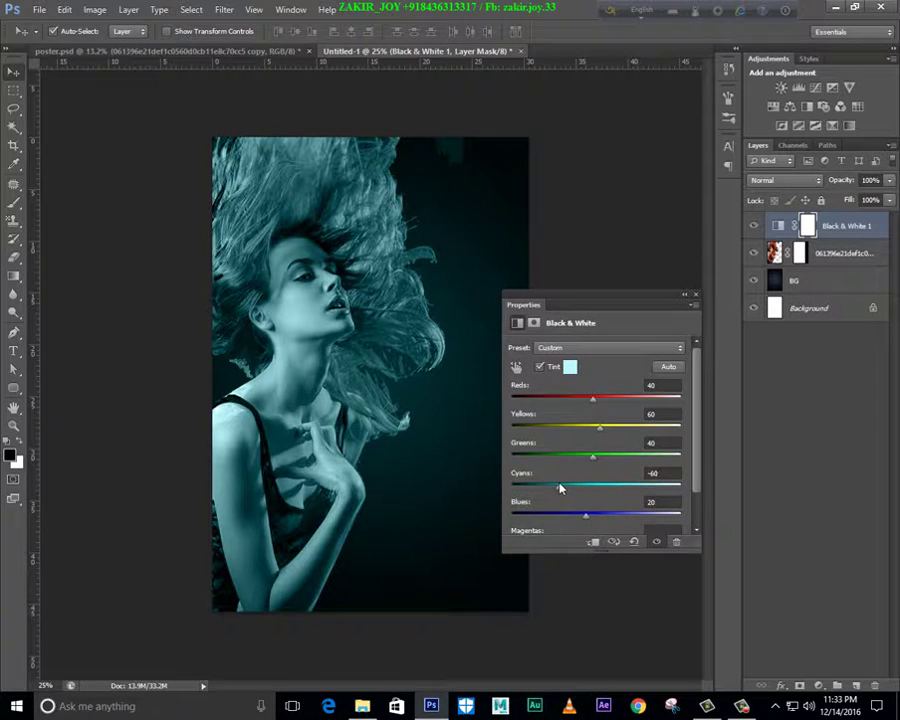
pyautogui.moveTo(603, 402); pyautogui.dragTo(592, 402)
# Step: Select the photo layer and dock the collapsed Properties panel beside the Layers panel
pyautogui.click(456, 168)
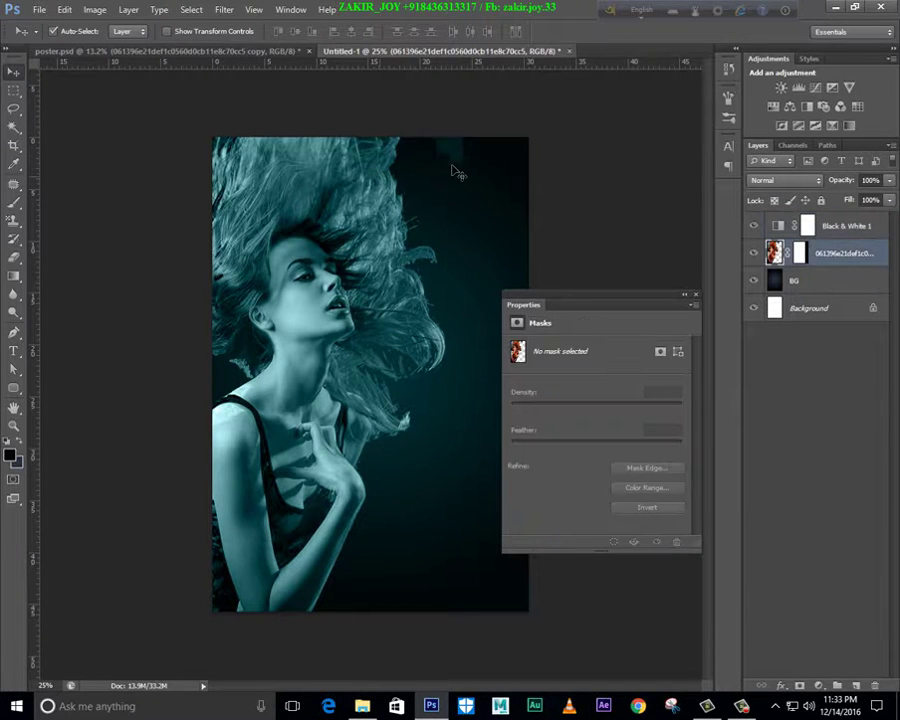
pyautogui.scroll(1, 496, 162)
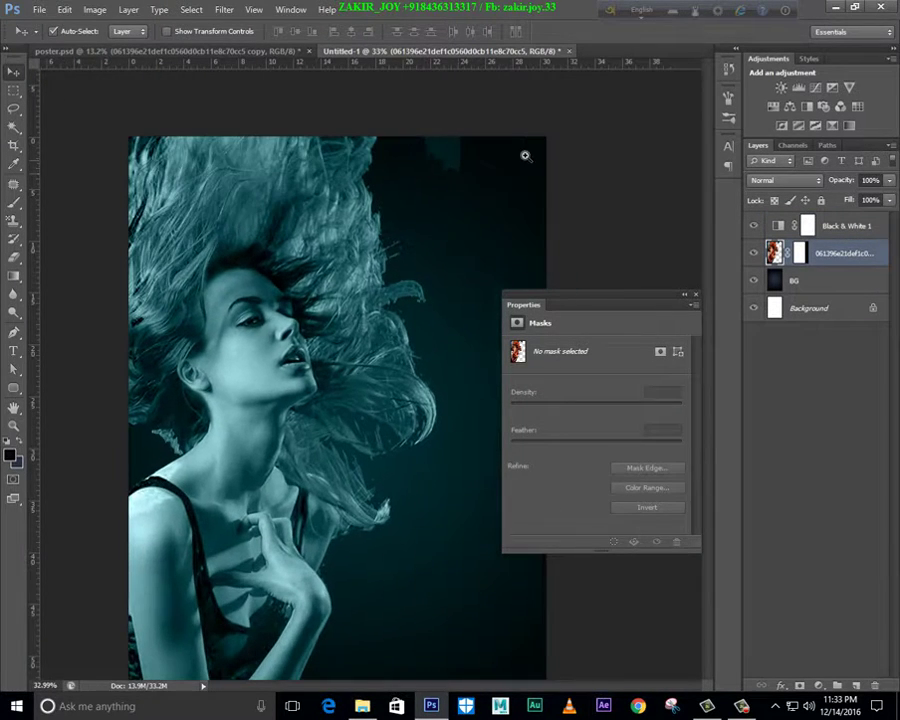
pyautogui.press('e')
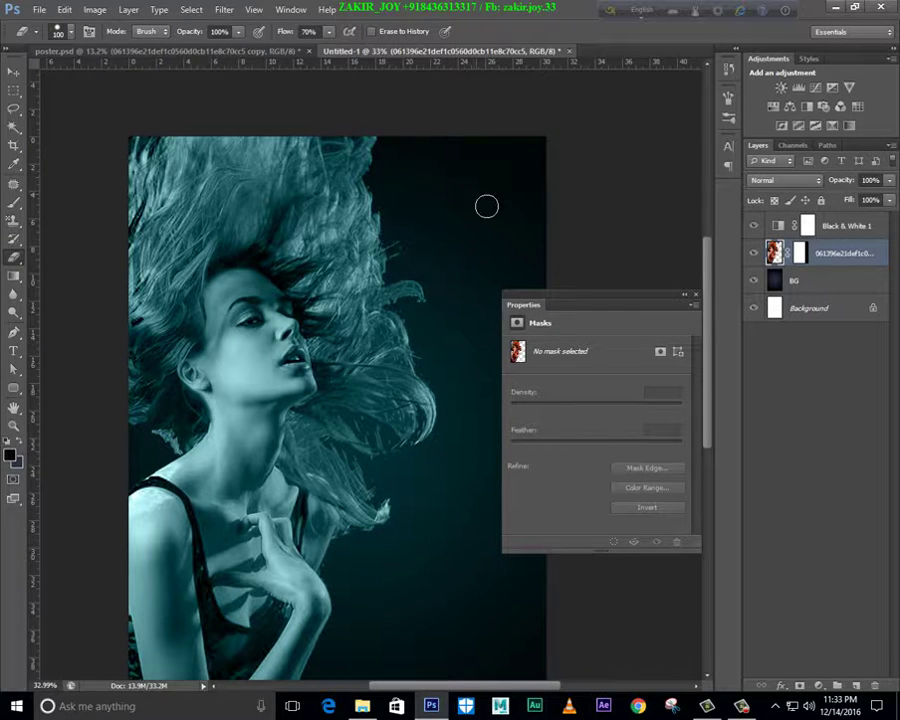
pyautogui.click(13, 72)
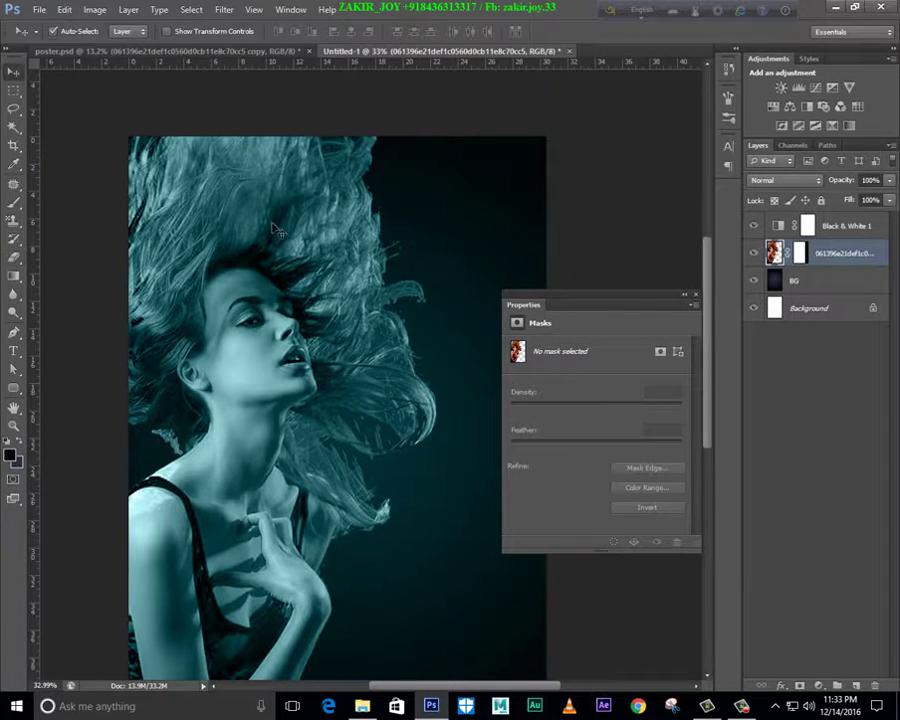
pyautogui.scroll(-2, 400, 330)
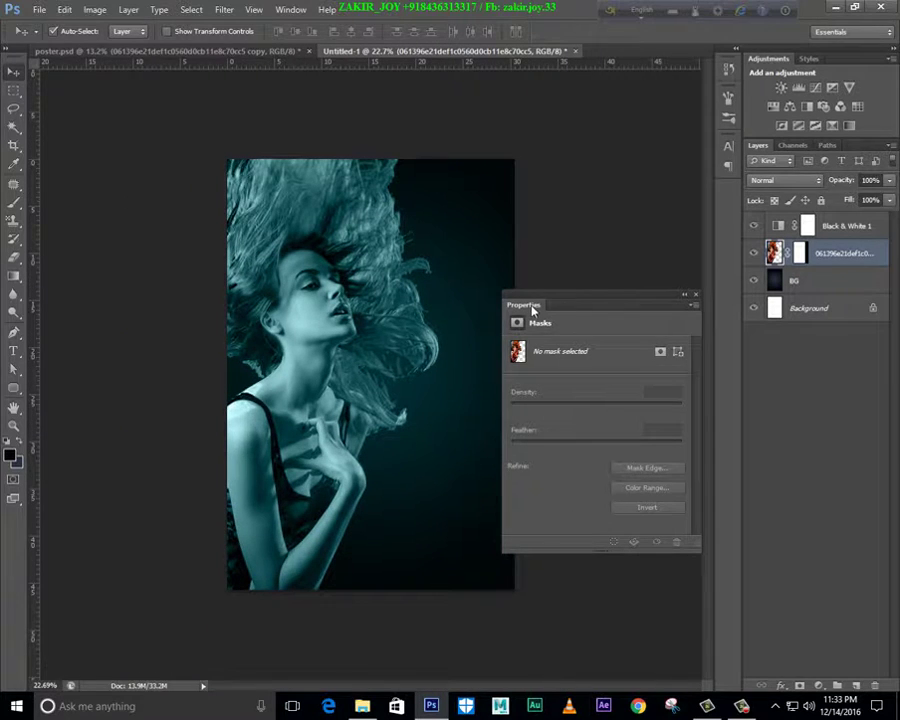
pyautogui.click(680, 297)
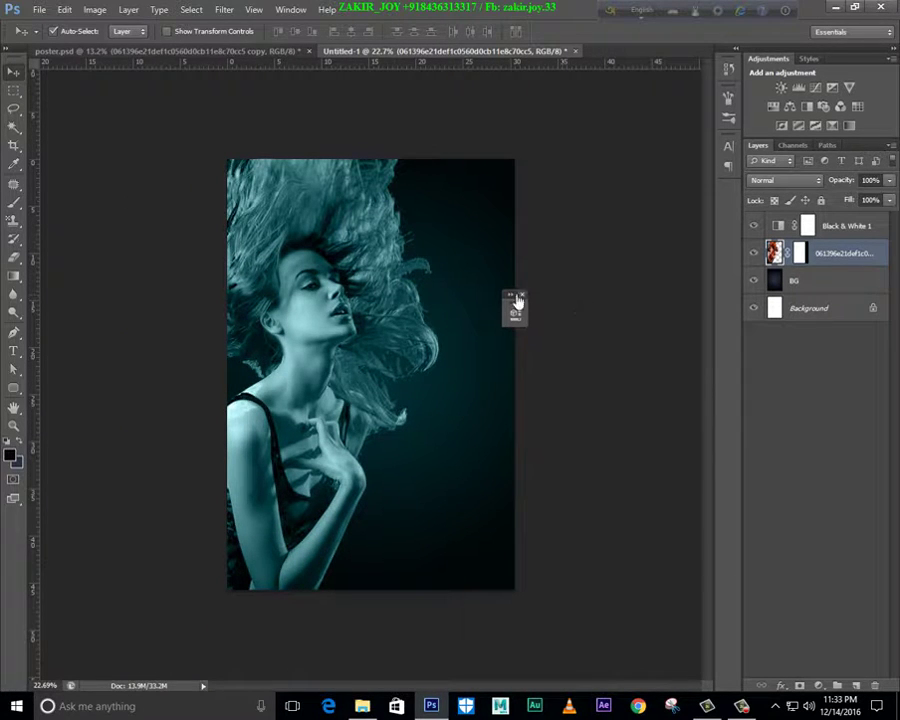
pyautogui.moveTo(505, 298); pyautogui.dragTo(786, 384)
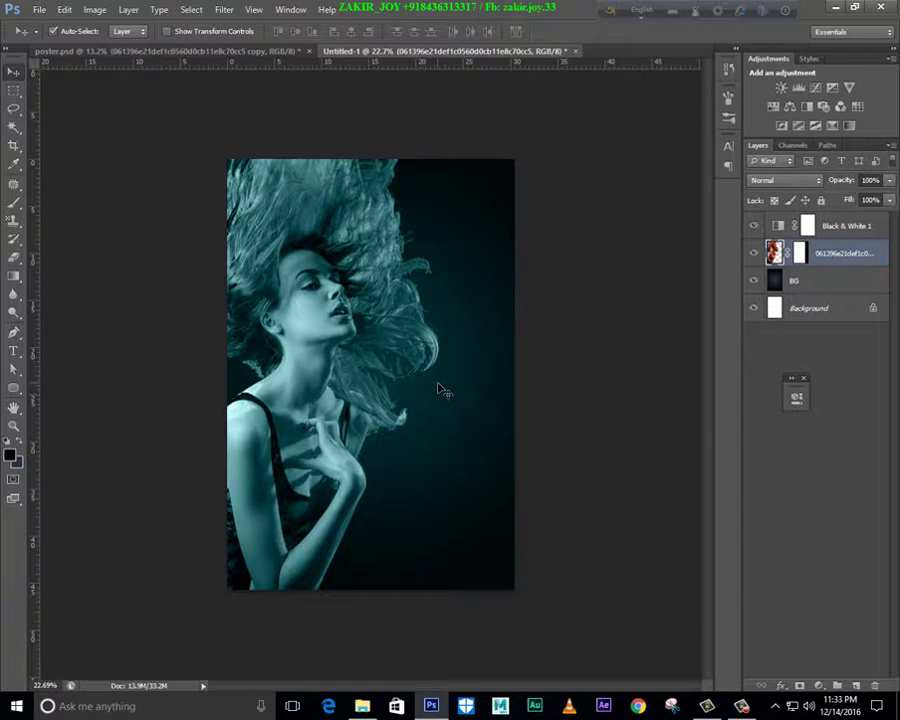
# Step: Set up the Eraser at brush size 70 to clean the hair edges
pyautogui.scroll(1, 460, 352)
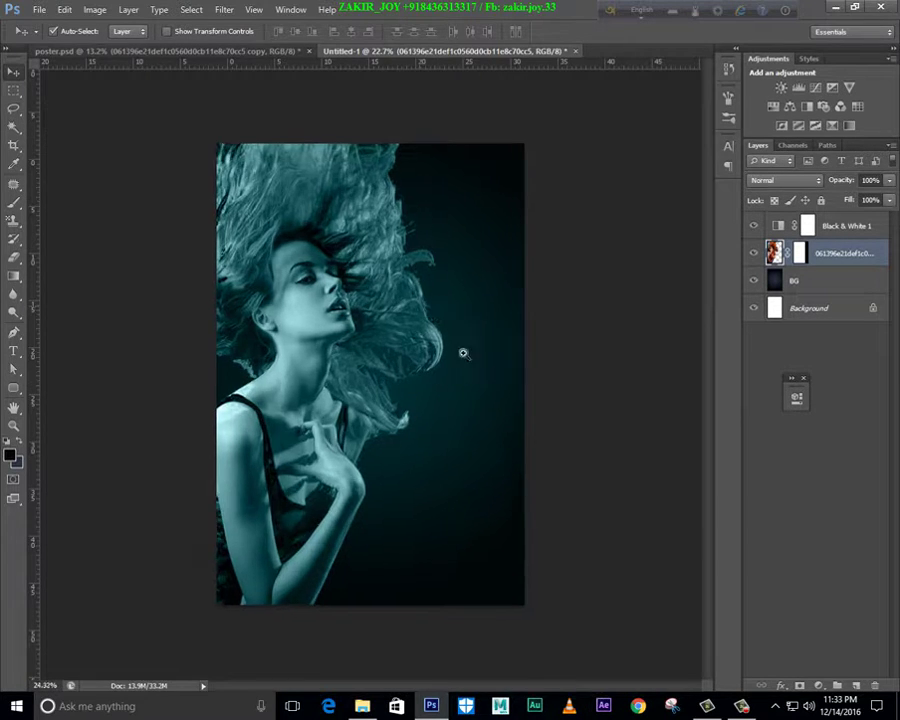
pyautogui.scroll(3, 484, 380)
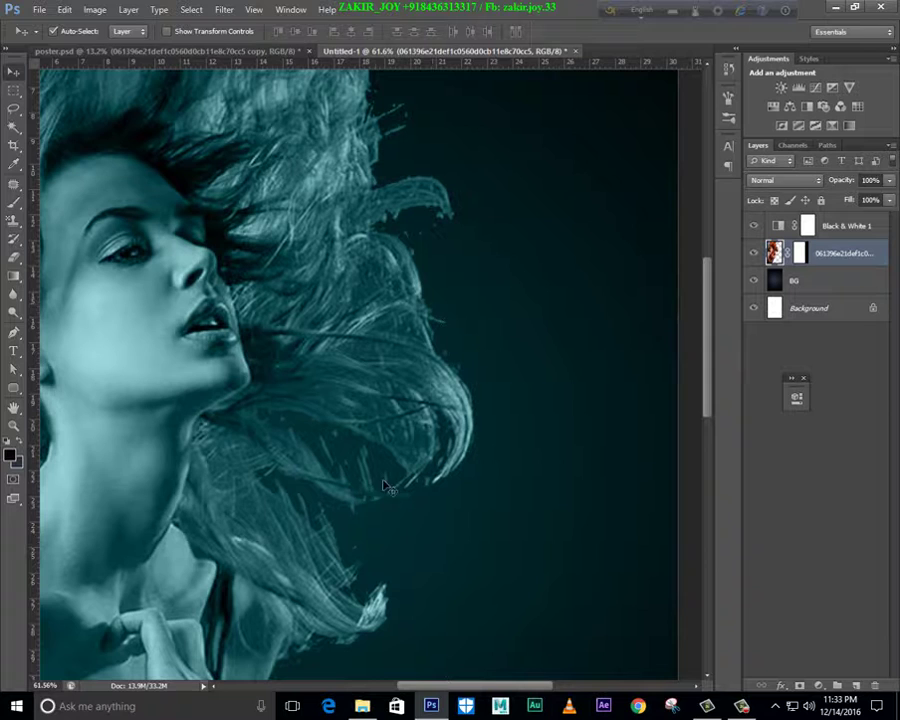
pyautogui.press('e')
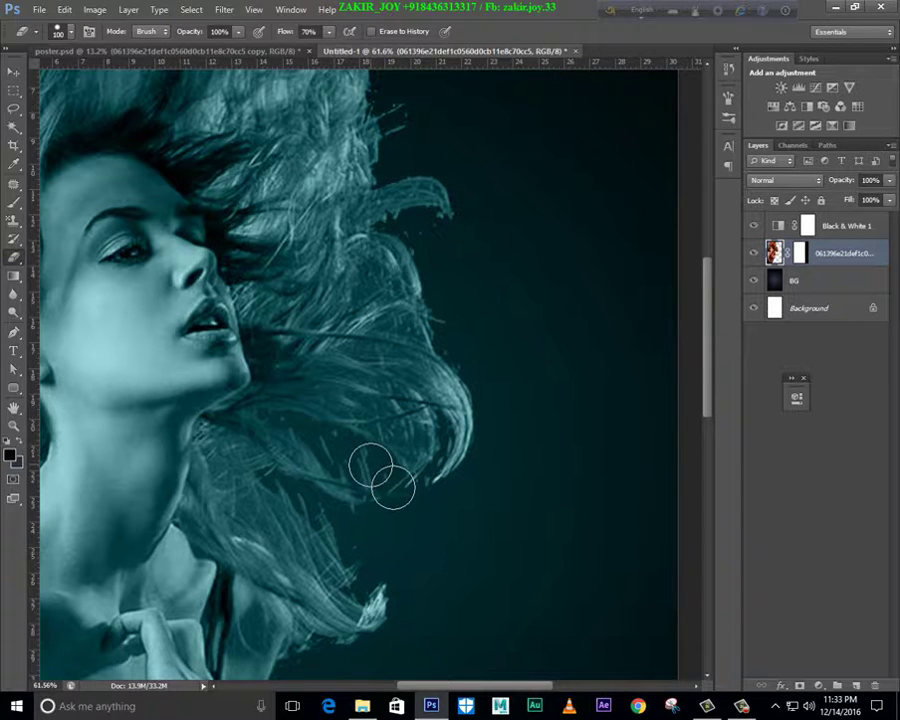
pyautogui.press('[')
pyautogui.press('[')
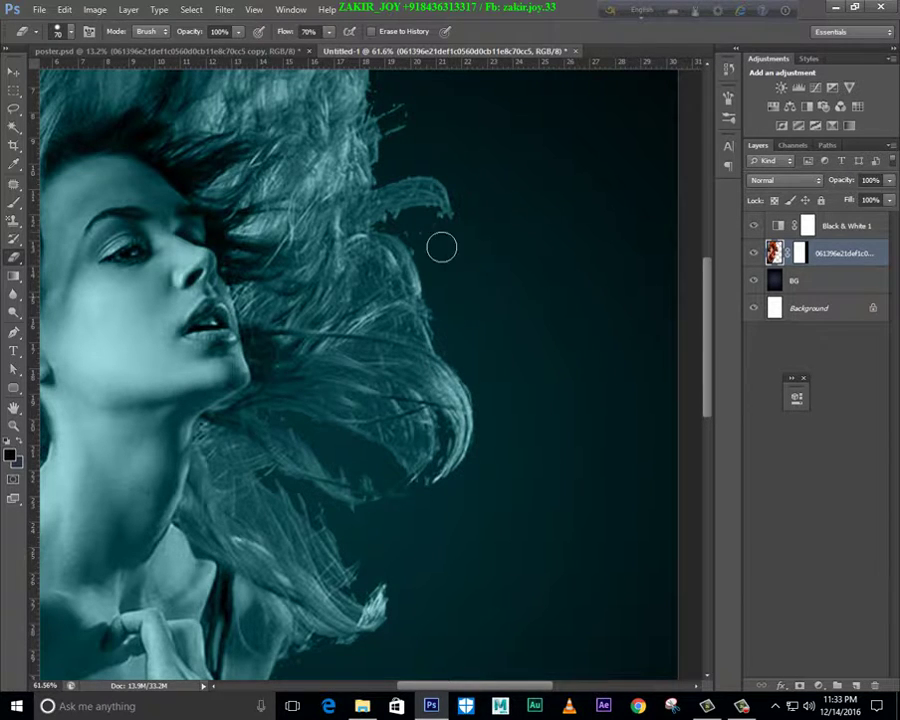
pyautogui.scroll(3, 454, 261)
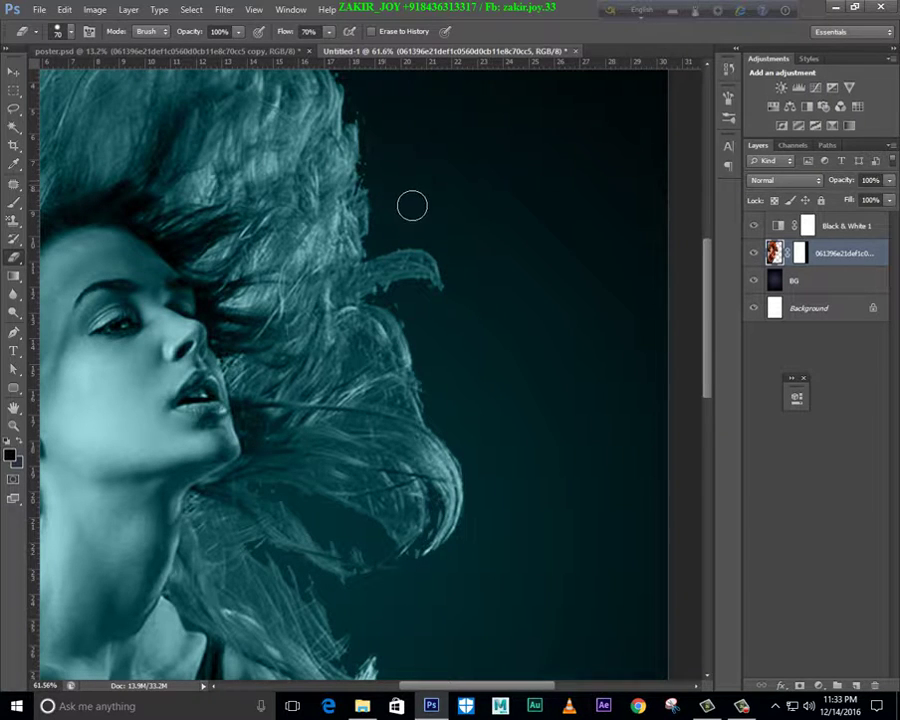
pyautogui.scroll(-1, 426, 174)
pyautogui.scroll(-2, 424, 170)
pyautogui.scroll(-2, 414, 156)
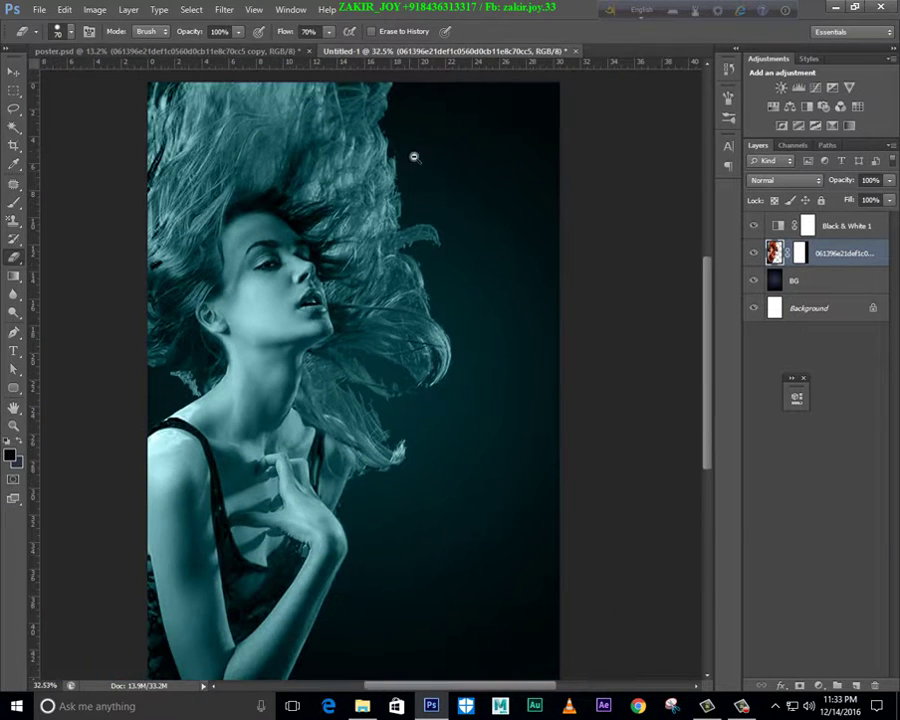
# Step: Compare the Untitled-1 portrait against the finished poster.psd
pyautogui.click(226, 52)
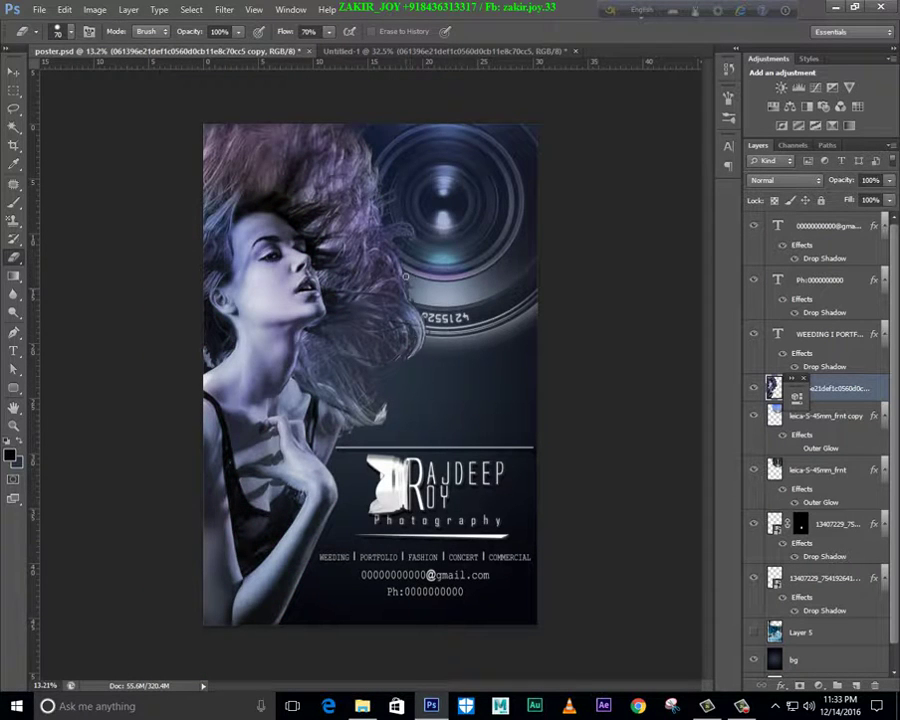
pyautogui.click(400, 51)
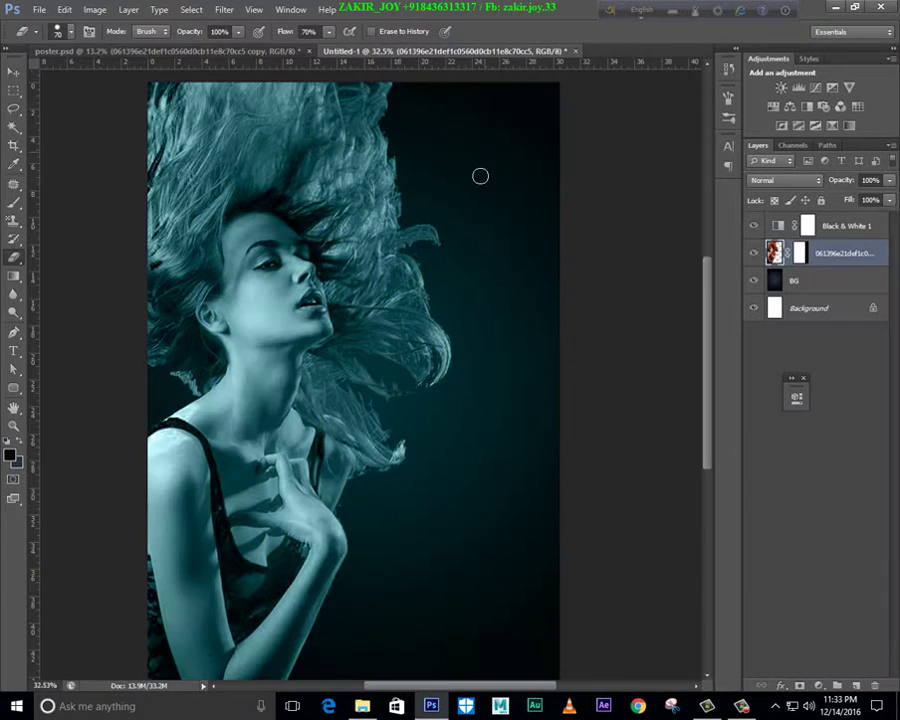
pyautogui.click(13, 71)
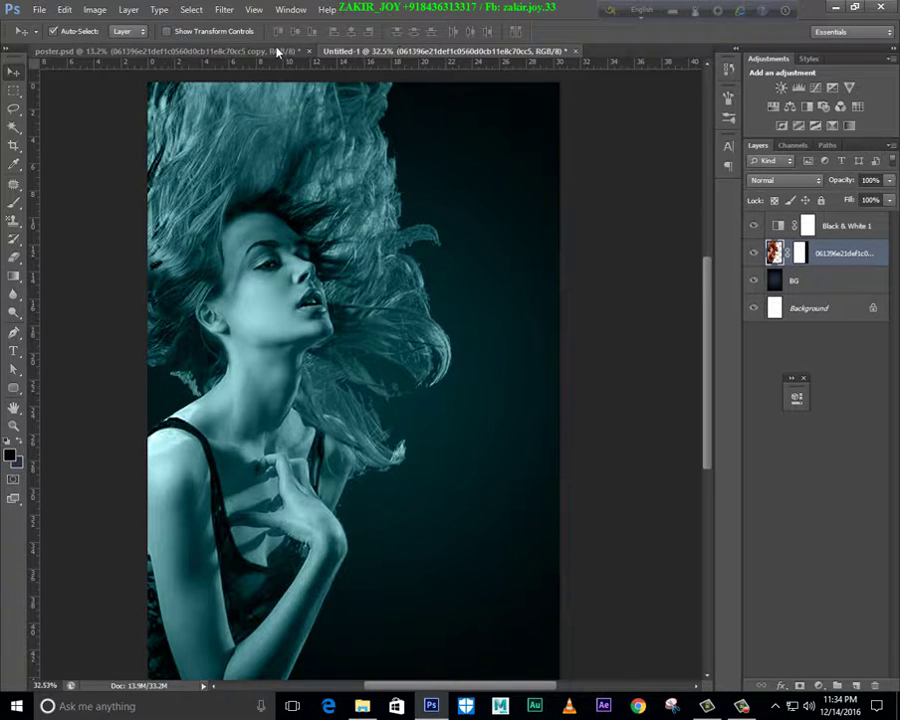
pyautogui.click(226, 51)
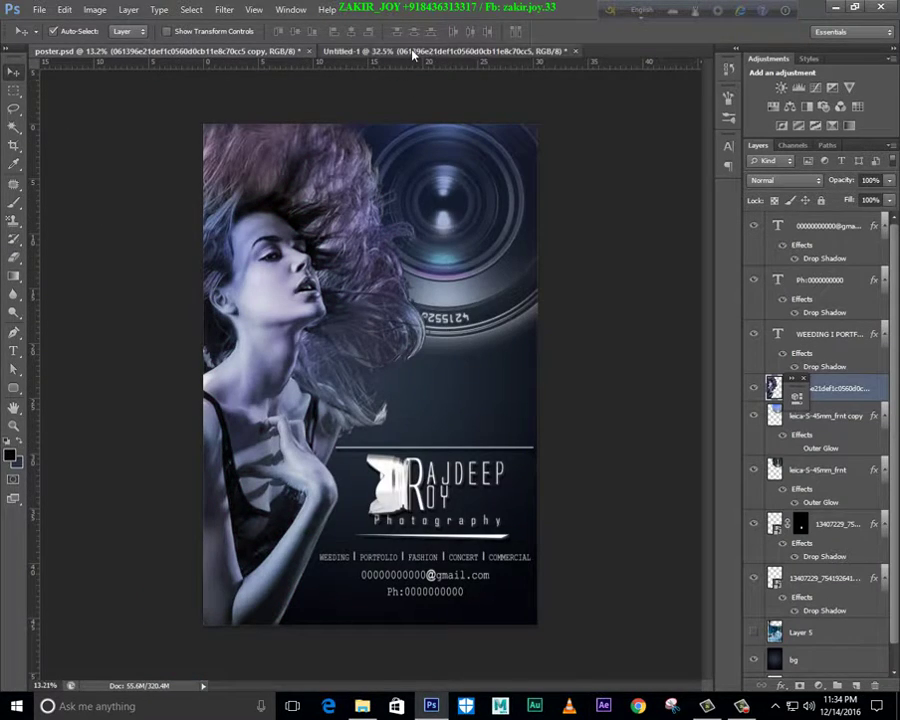
pyautogui.click(414, 51)
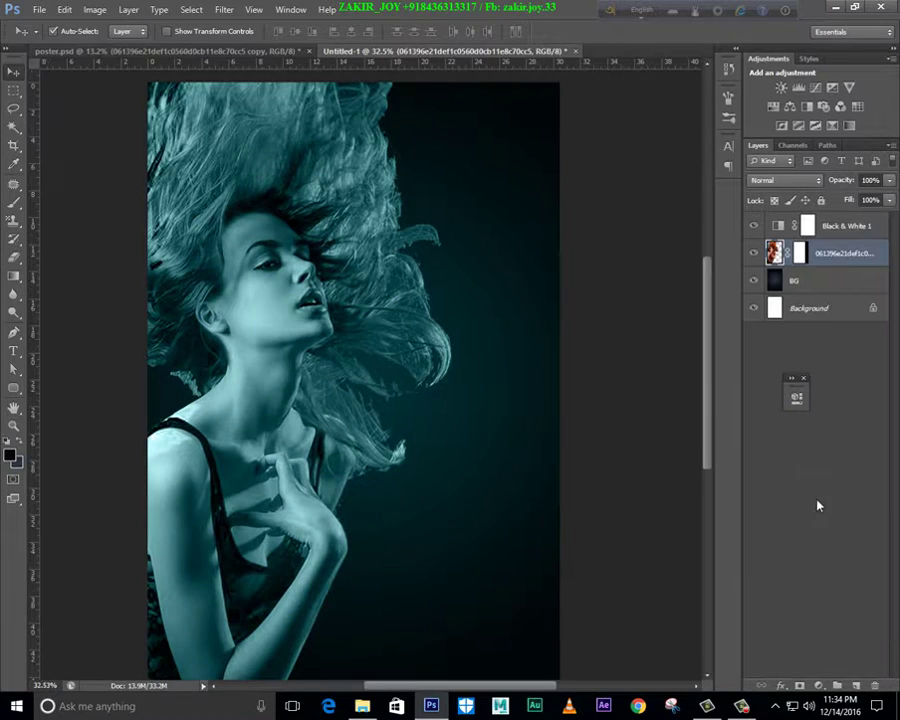
# Step: Reset the Black & White 1 sliders to Reds 77, Yellows 71, Cyans -88
pyautogui.click(797, 228)
pyautogui.doubleClick(782, 227)
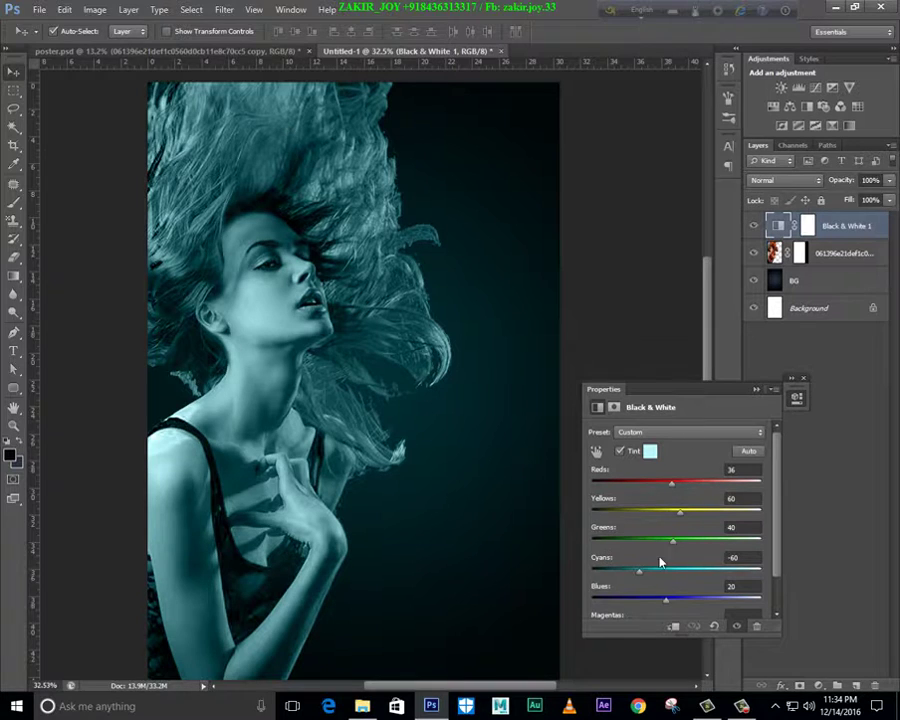
pyautogui.moveTo(660, 574); pyautogui.dragTo(715, 578)
pyautogui.hotkey('ctrl', 'z')
pyautogui.moveTo(670, 490)
pyautogui.mouseDown()
pyautogui.moveTo(698, 484)
pyautogui.moveTo(686, 486)
pyautogui.moveTo(677, 519)
pyautogui.moveTo(660, 519)
pyautogui.moveTo(683, 516)
pyautogui.mouseUp()
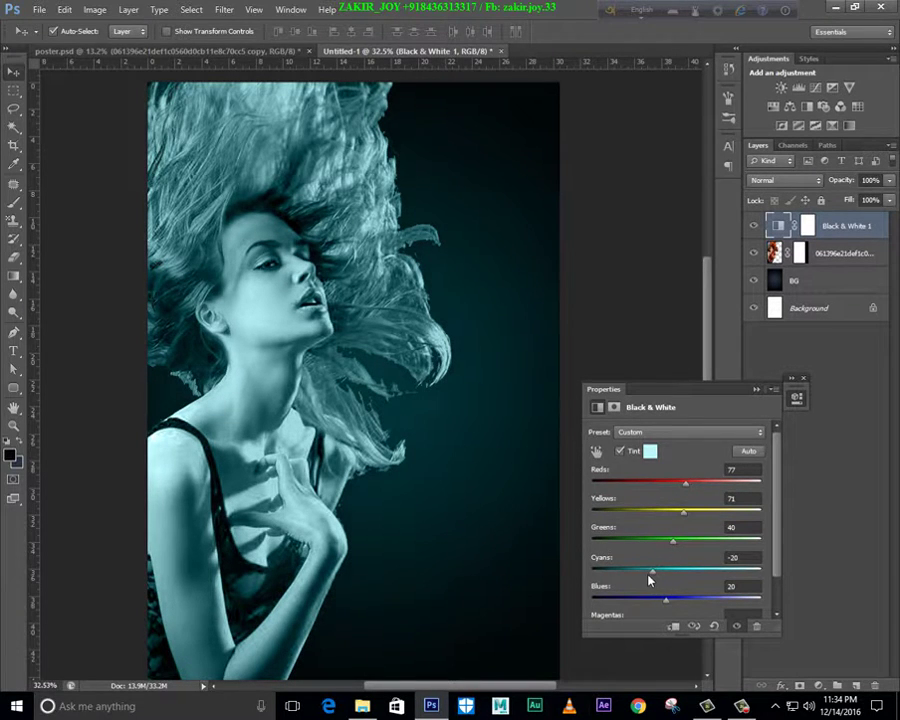
pyautogui.moveTo(641, 574); pyautogui.dragTo(635, 572)
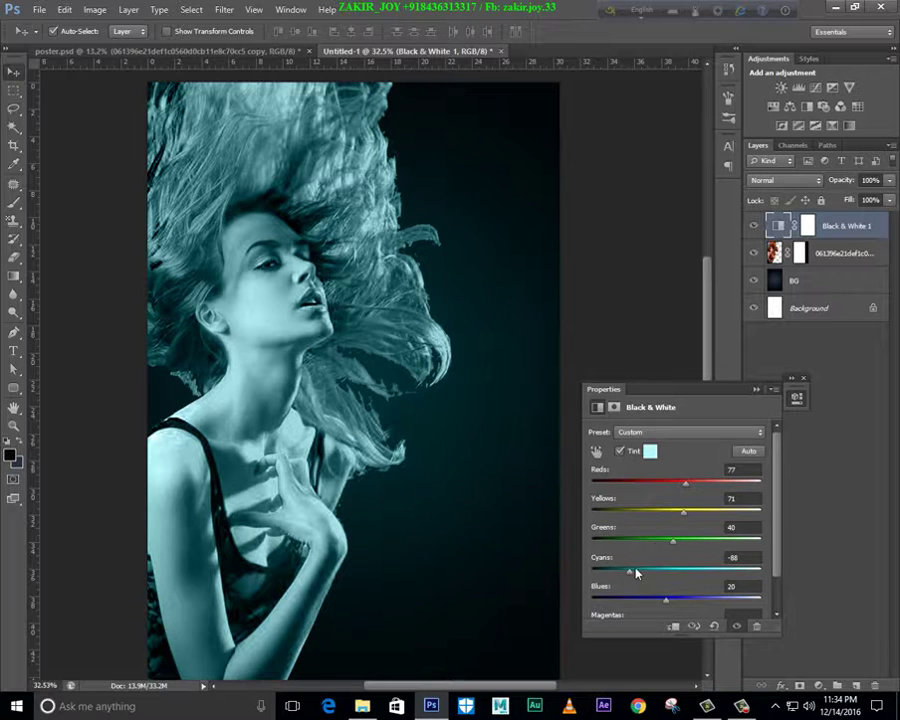
# Step: Re-enable the tint as very pale cyan e1f7f9 and raise Cyans to -2
pyautogui.click(620, 452)
pyautogui.click(651, 455)
pyautogui.moveTo(351, 446)
pyautogui.mouseDown()
pyautogui.moveTo(337, 443)
pyautogui.moveTo(347, 442)
pyautogui.mouseUp()
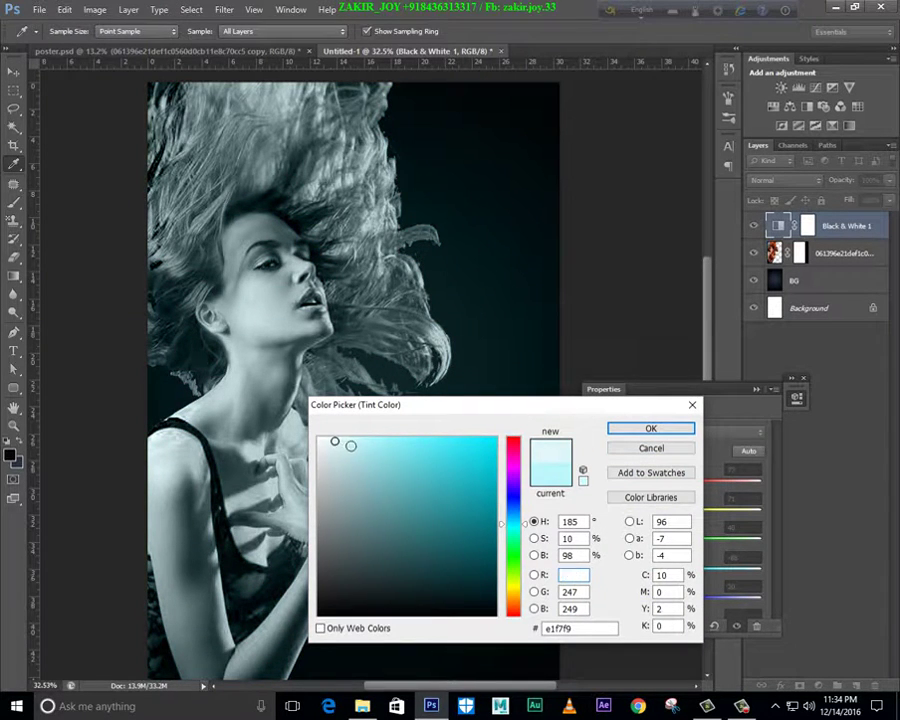
pyautogui.click(650, 428)
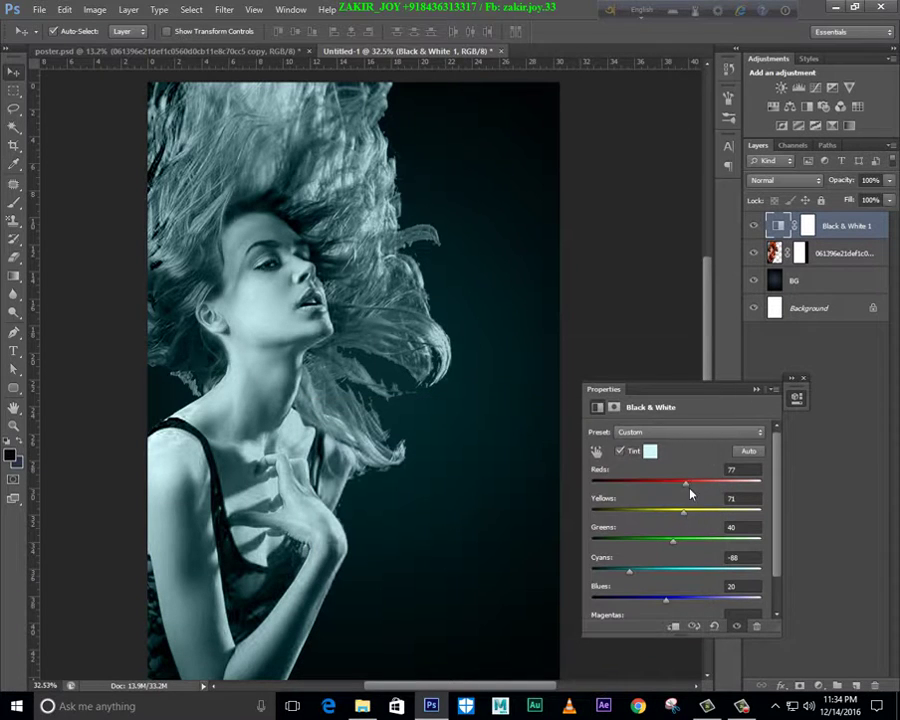
pyautogui.moveTo(657, 573)
pyautogui.mouseDown()
pyautogui.moveTo(674, 575)
pyautogui.moveTo(658, 575)
pyautogui.mouseUp()
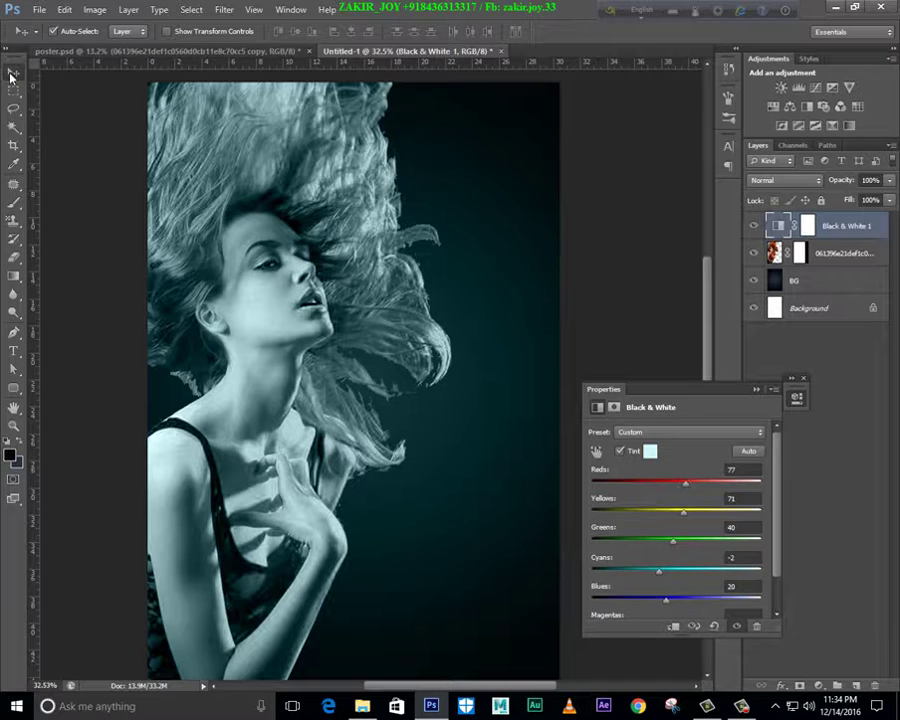
pyautogui.click(622, 192)
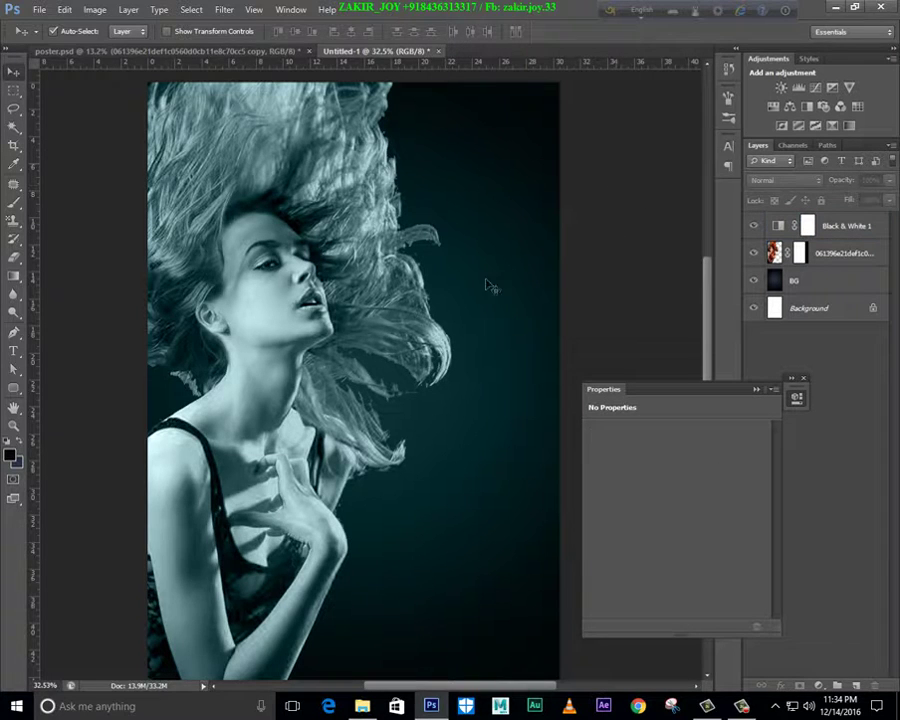
# Step: Duplicate the woman's photo layer in Untitled-1 with Ctrl+J
pyautogui.click(105, 52)
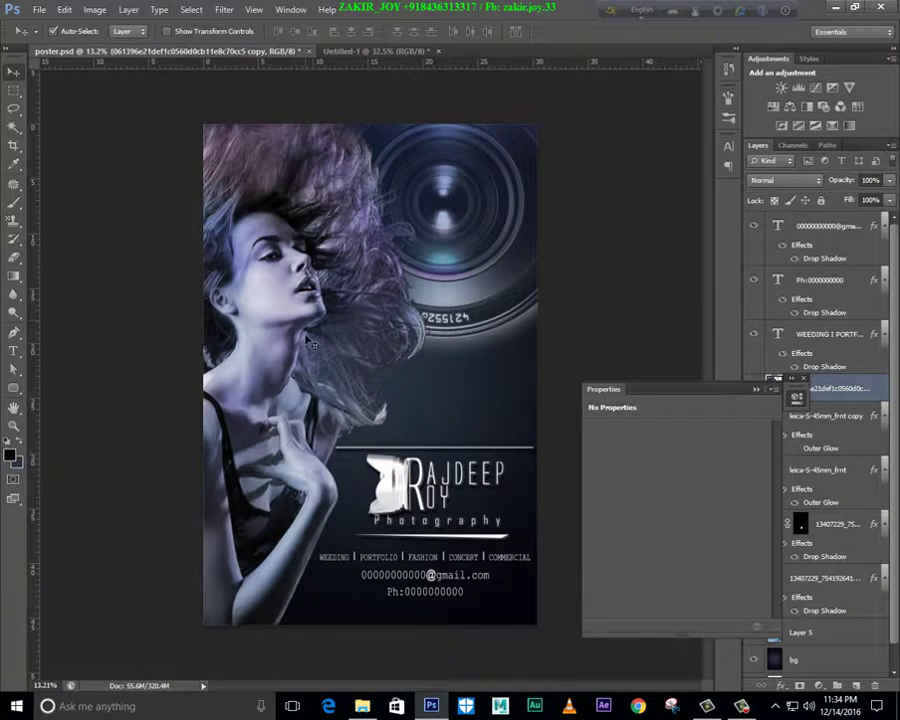
pyautogui.click(345, 51)
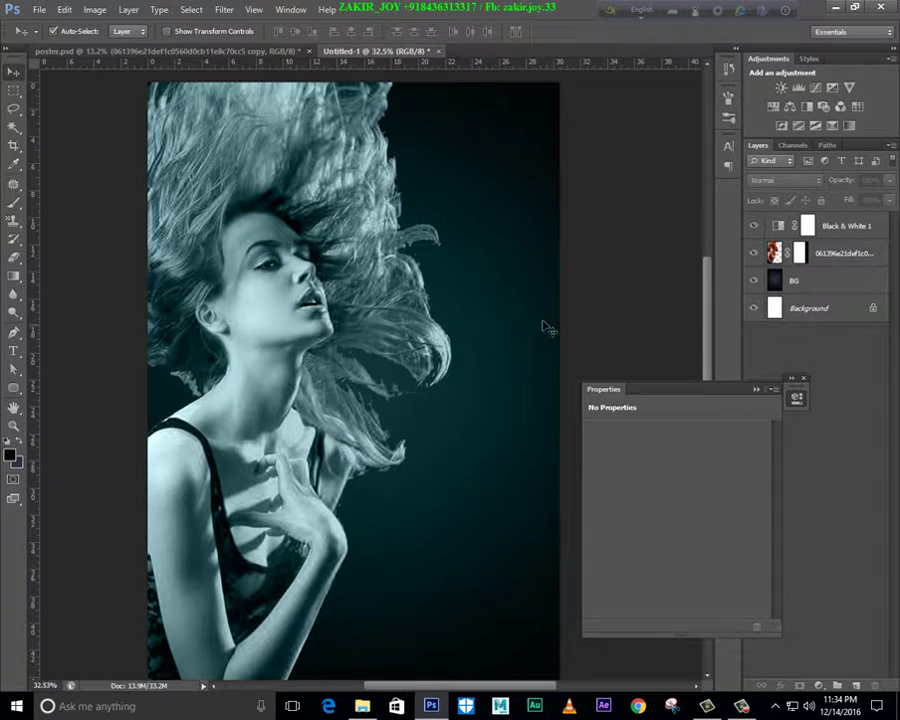
pyautogui.click(503, 372)
pyautogui.click(258, 270)
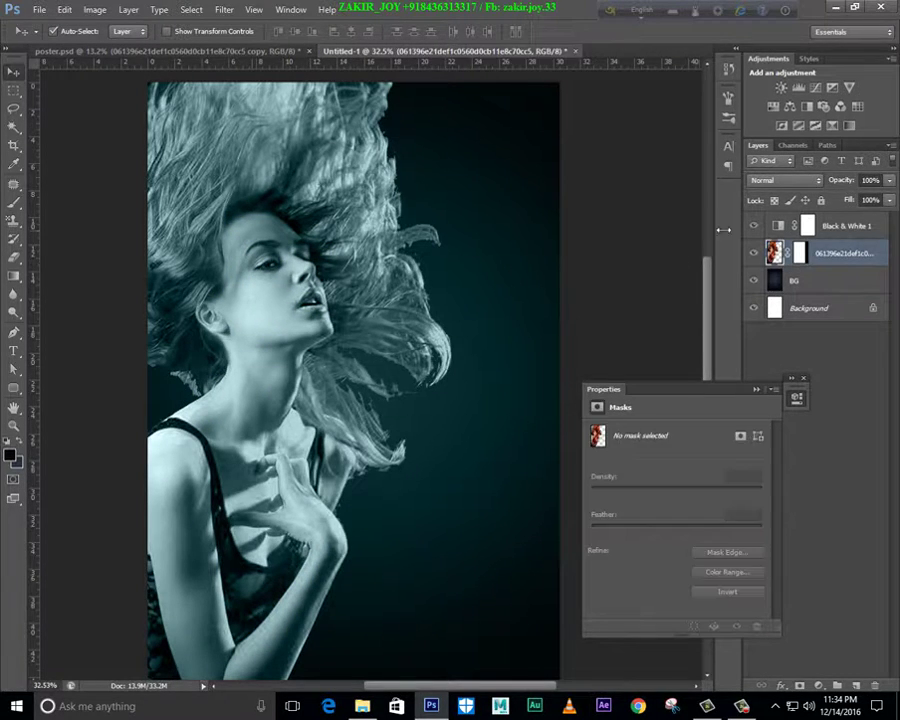
pyautogui.press('alt')
pyautogui.hotkey('ctrl', 'j')
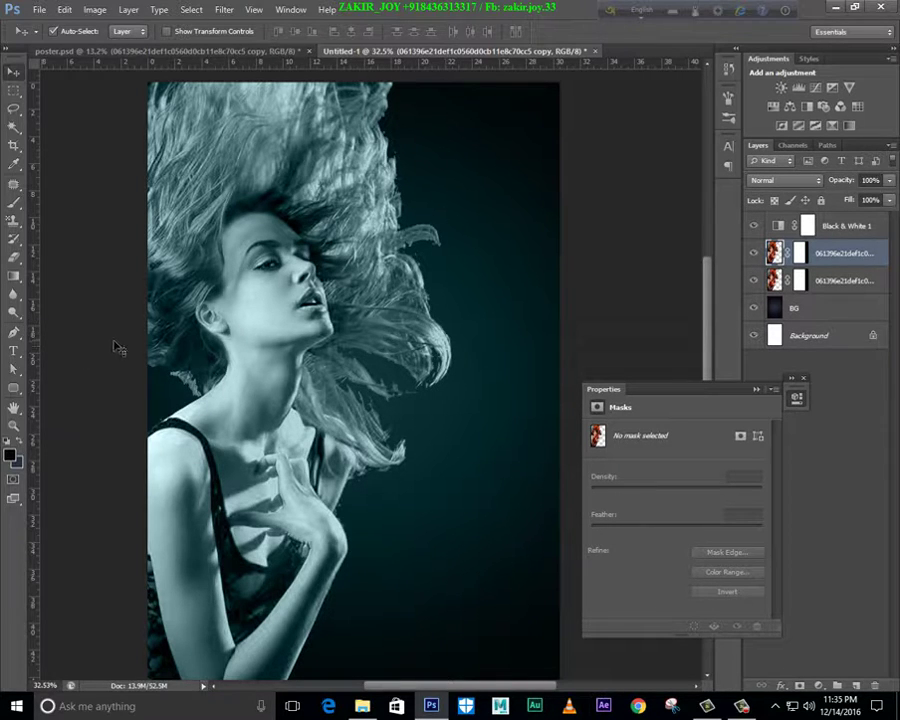
pyautogui.press('b')
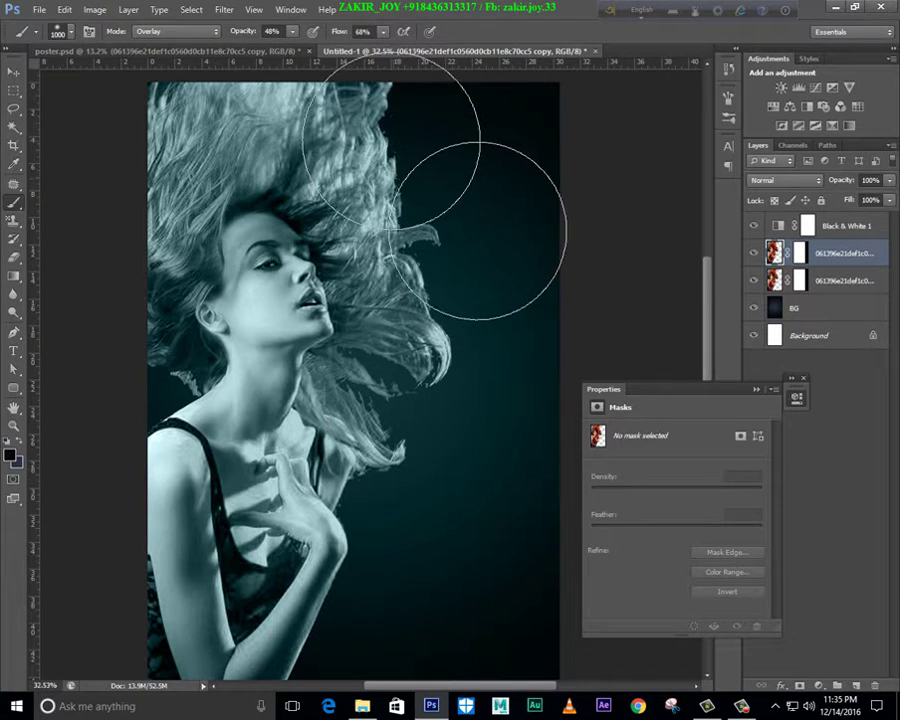
pyautogui.click(14, 72)
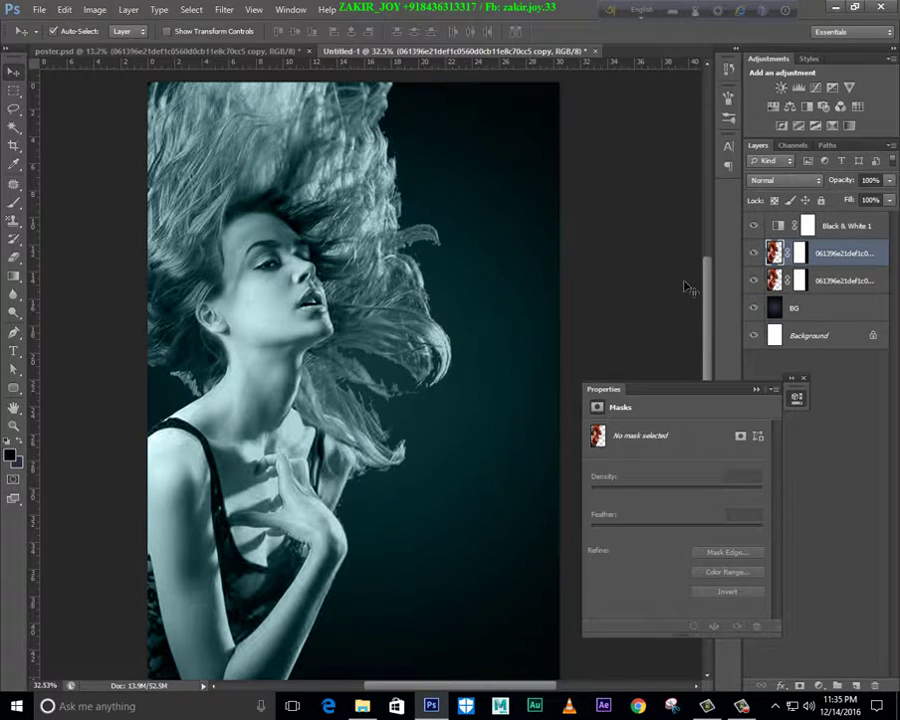
# Step: Copy lens.png into Untitled-1 as Layer 1, stacked above Black & White 1
pyautogui.hotkey('ctrl', 'o')
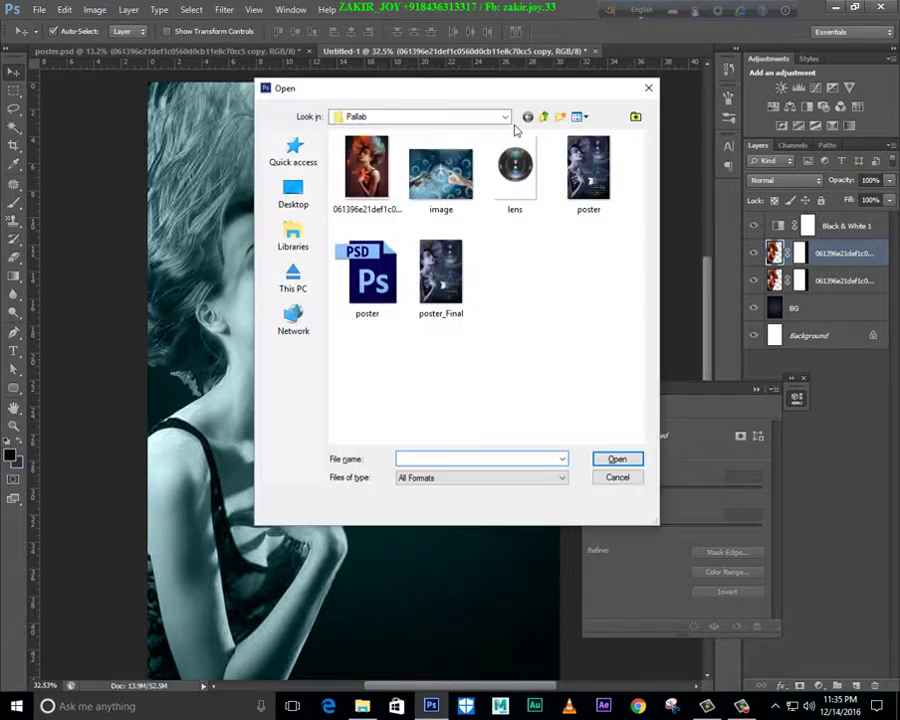
pyautogui.click(515, 170)
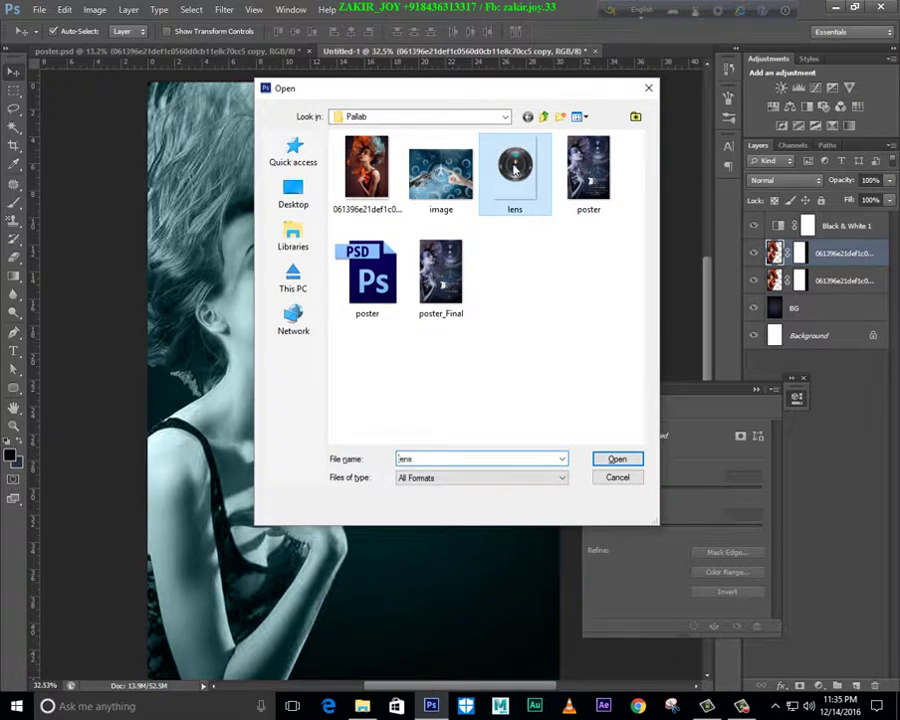
pyautogui.click(617, 459)
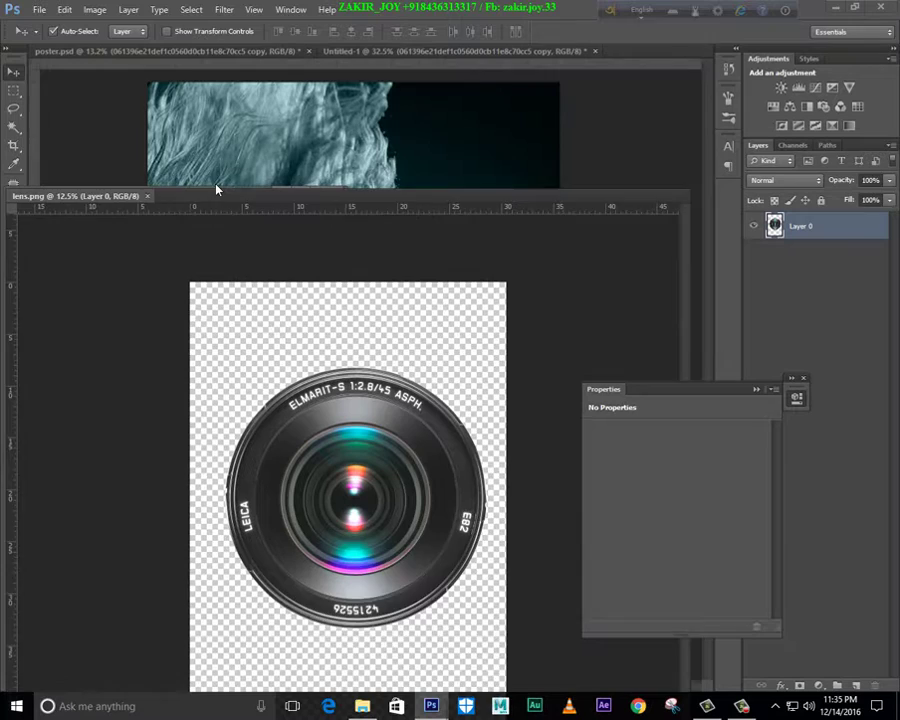
pyautogui.moveTo(576, 54); pyautogui.dragTo(214, 194)
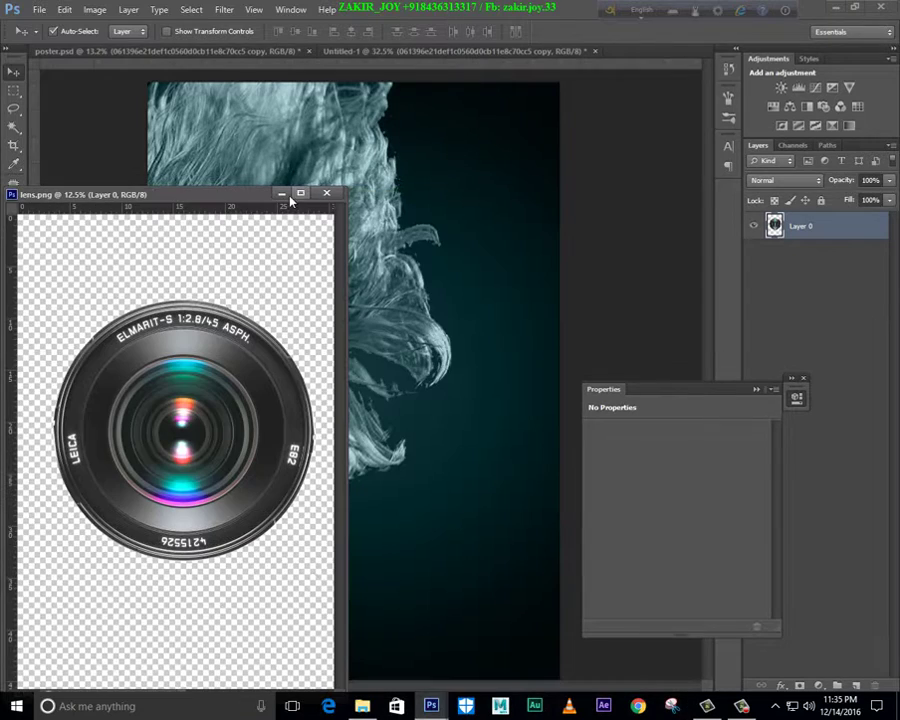
pyautogui.moveTo(203, 380); pyautogui.dragTo(480, 285)
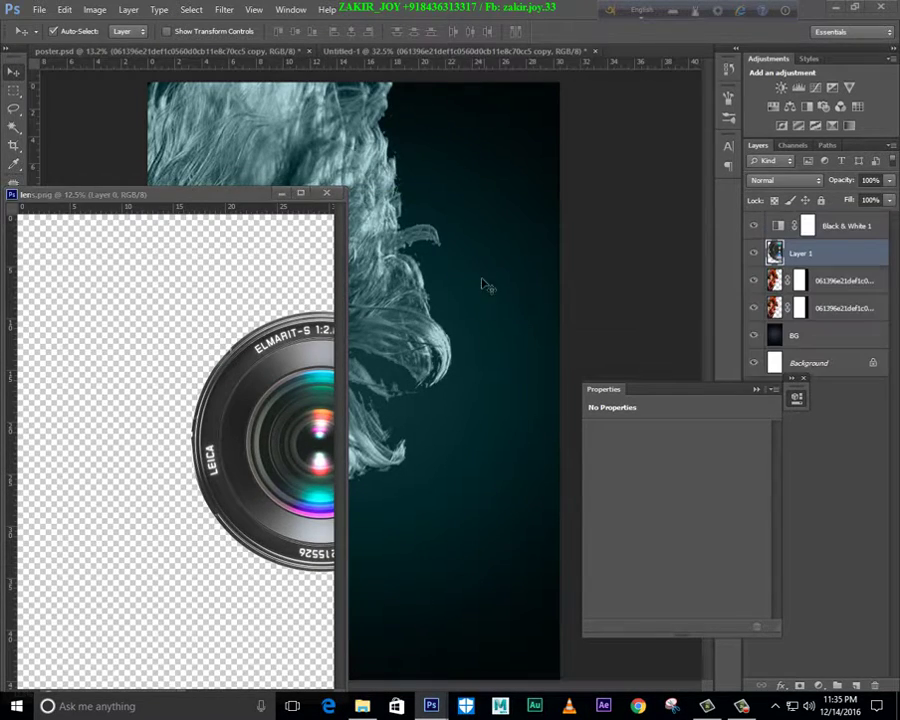
pyautogui.click(326, 193)
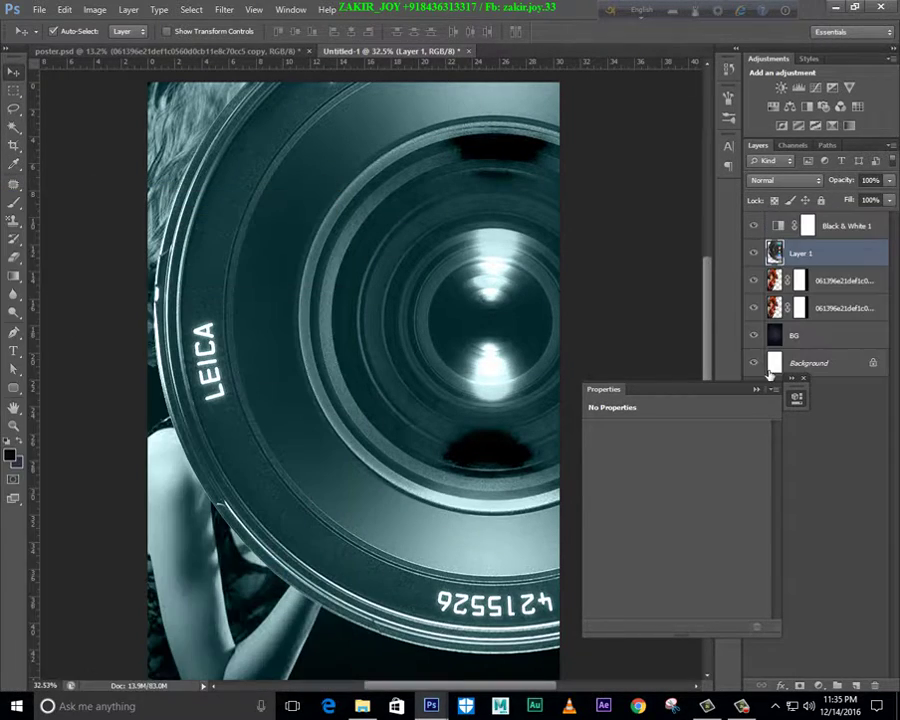
pyautogui.moveTo(741, 397); pyautogui.dragTo(783, 526)
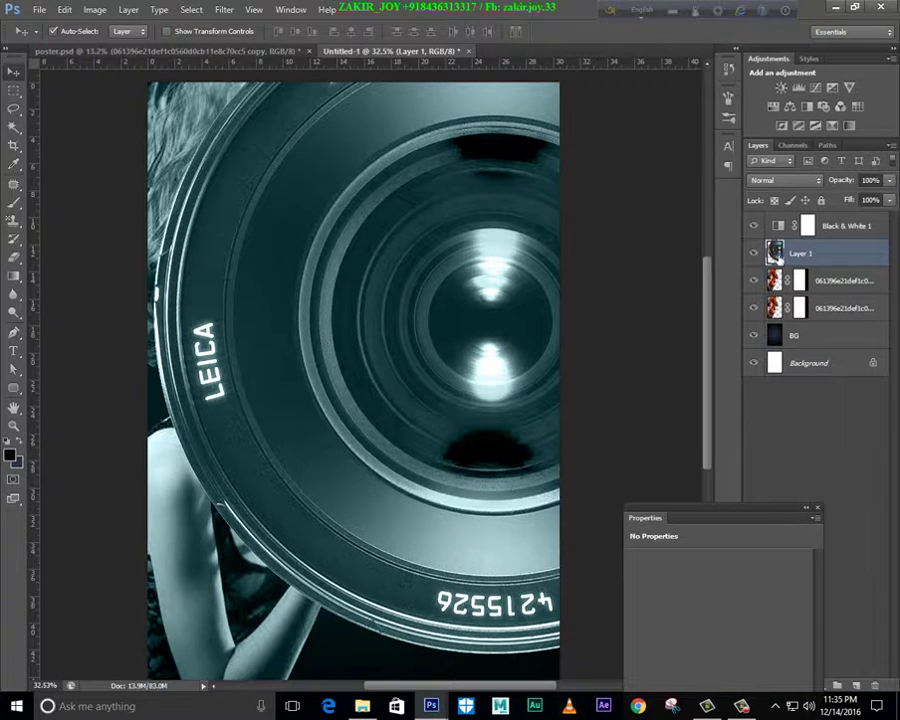
pyautogui.moveTo(777, 256); pyautogui.dragTo(790, 222)
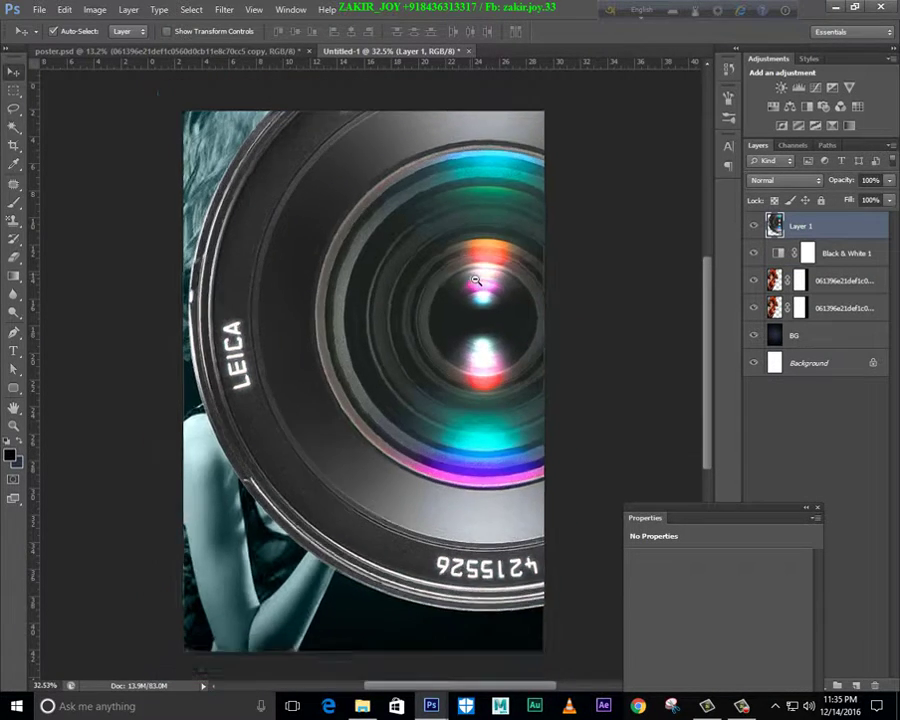
# Step: Scale the lens layer to about 56% and place it at the poster's upper right
pyautogui.scroll(-2, 476, 281)
pyautogui.scroll(-1, 440, 288)
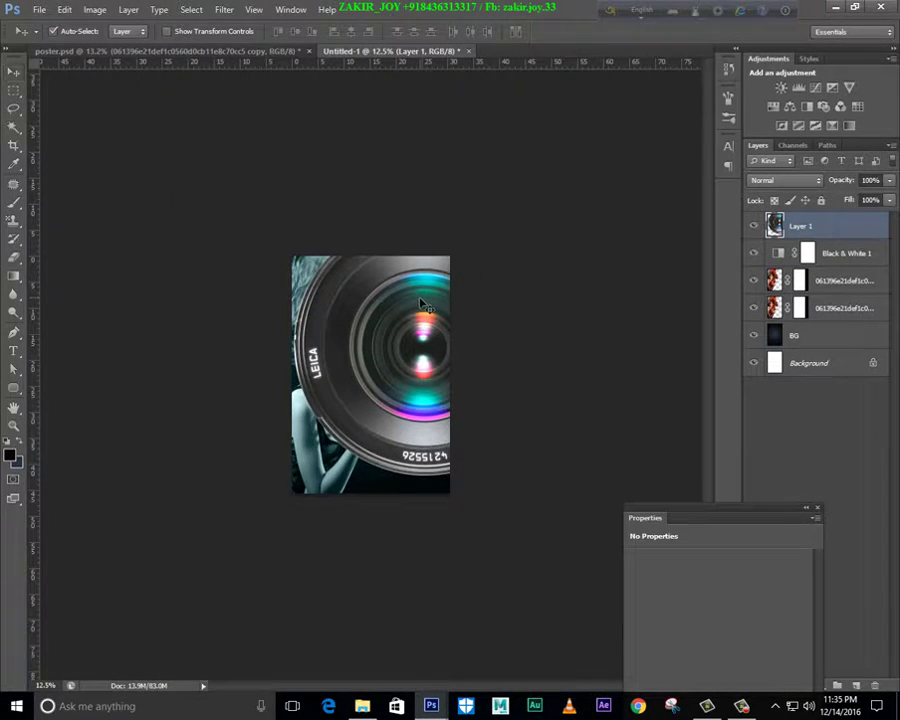
pyautogui.hotkey('ctrl', 't')
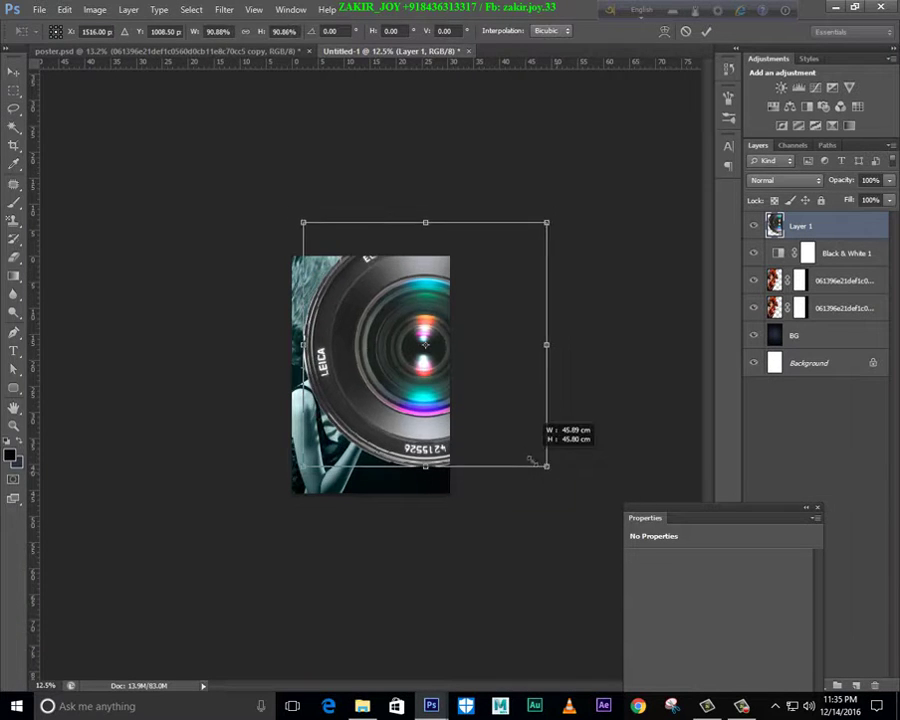
pyautogui.moveTo(561, 478); pyautogui.dragTo(449, 391)
pyautogui.moveTo(434, 345); pyautogui.dragTo(434, 313)
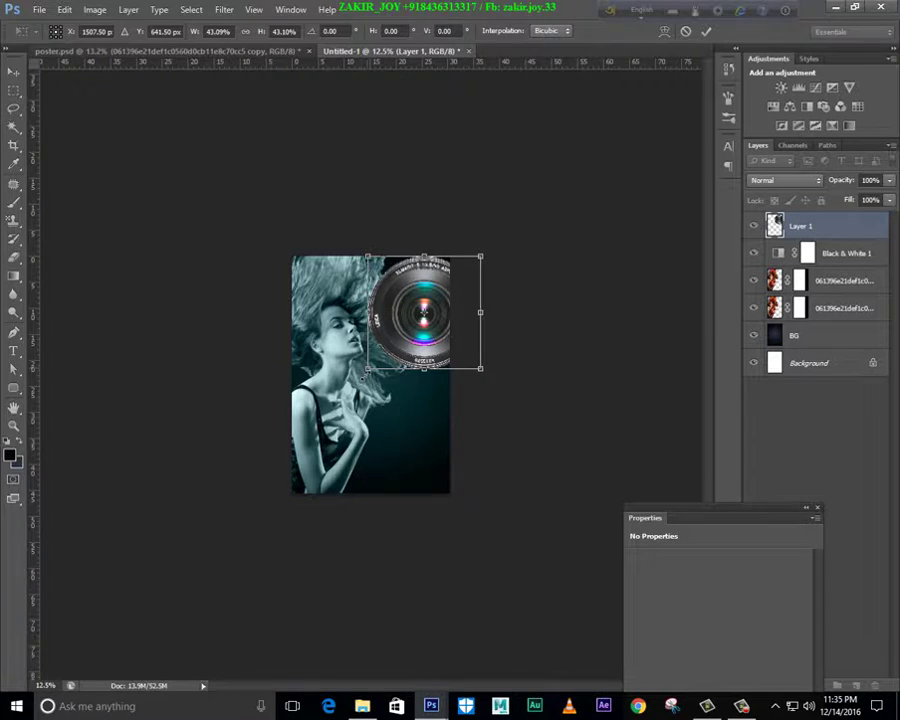
pyautogui.moveTo(366, 368); pyautogui.dragTo(335, 402)
pyautogui.moveTo(425, 308); pyautogui.dragTo(425, 283)
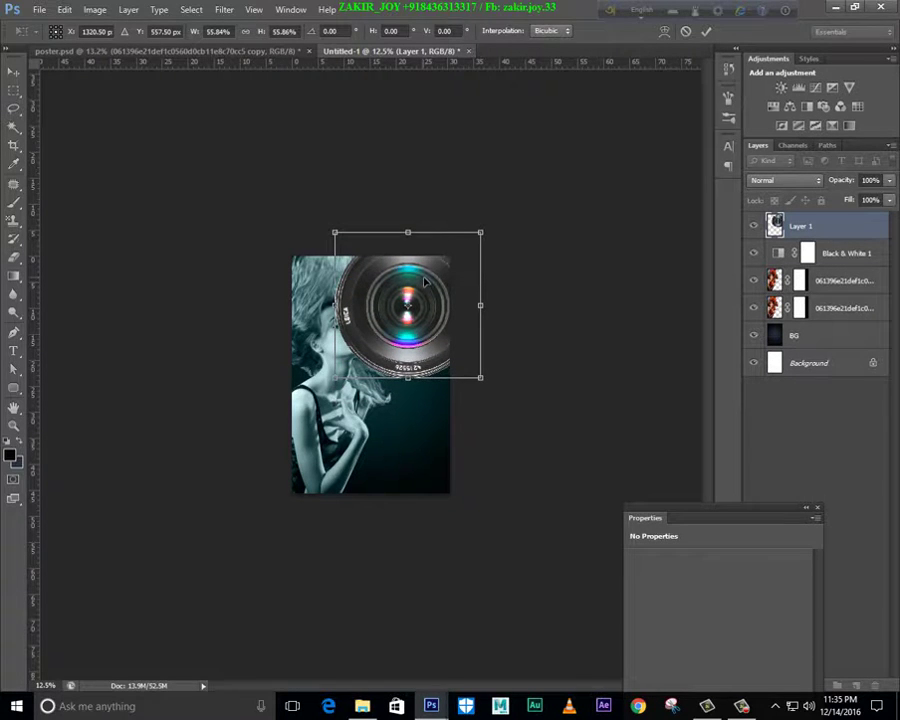
pyautogui.press('Return')
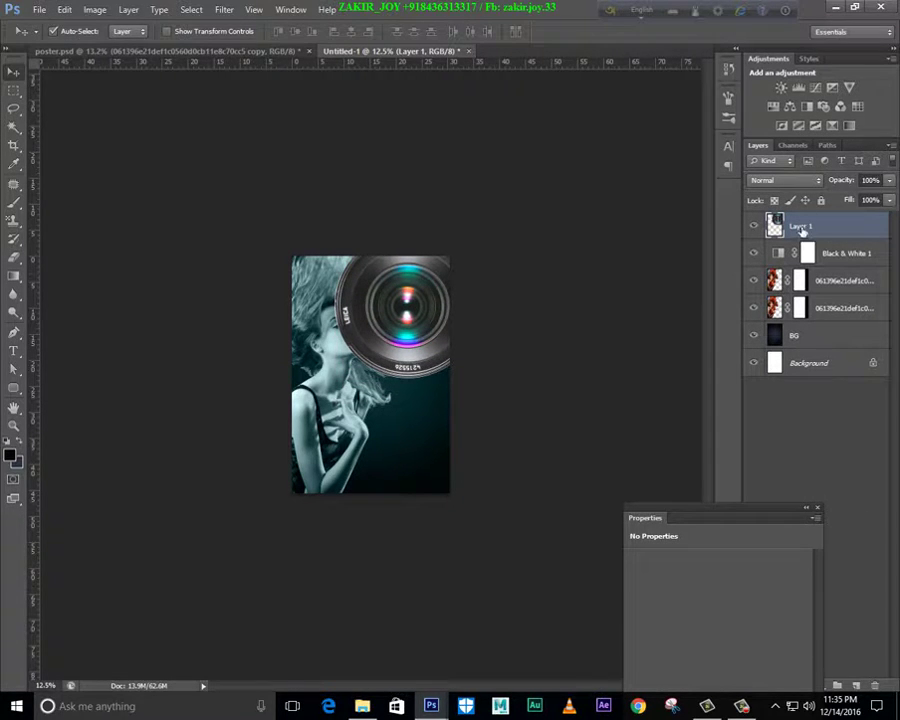
# Step: Group Black & White 1 and both photo layers as Group 1, lens inside beneath the woman
pyautogui.hotkey('alt', '[')
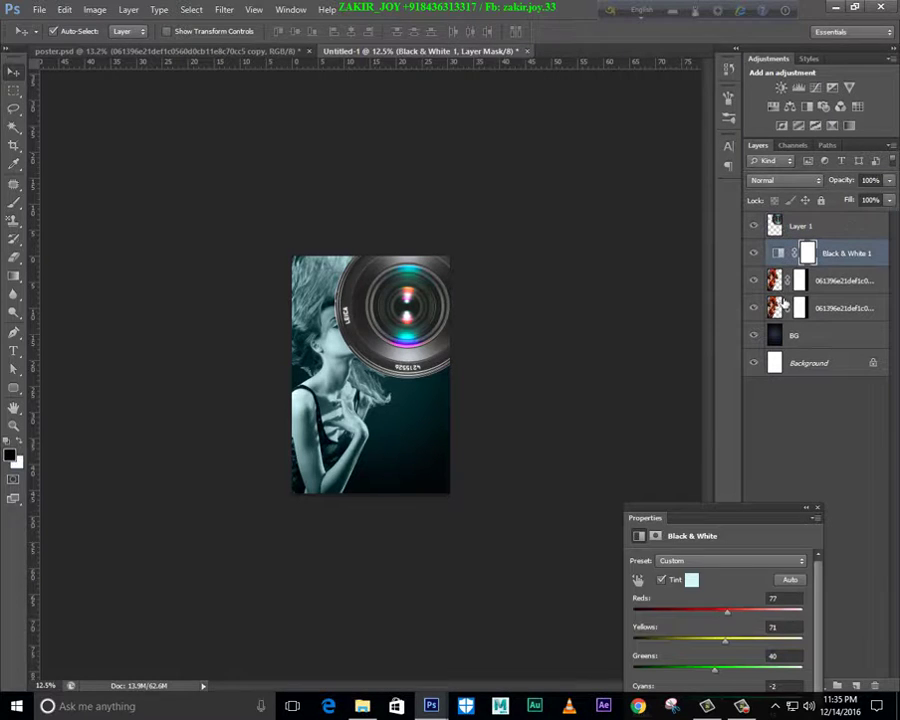
pyautogui.click(817, 512)
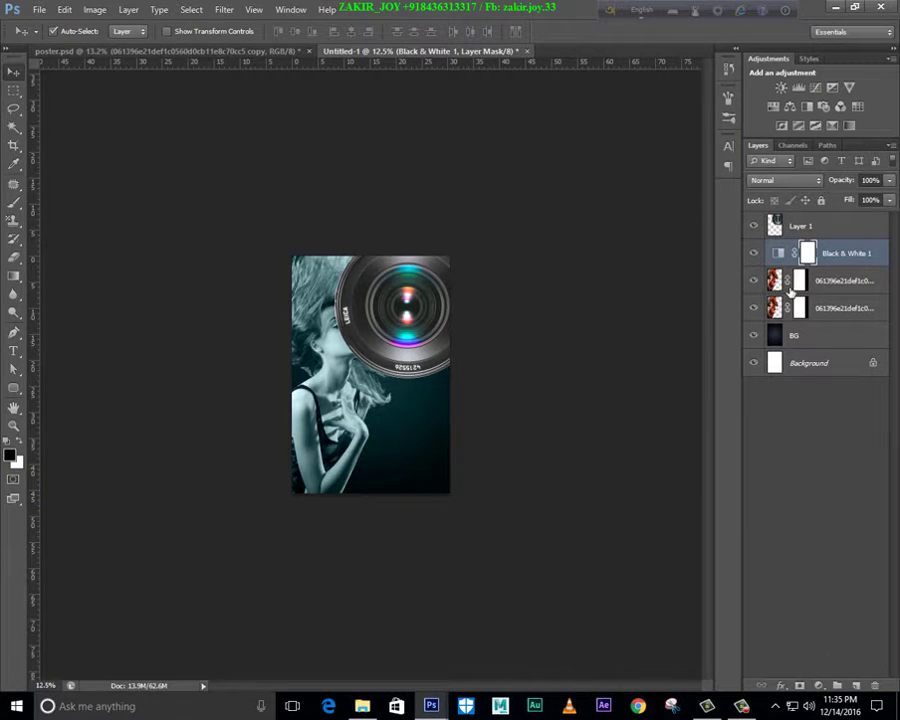
pyautogui.keyDown('shift'); pyautogui.click(786, 310); pyautogui.keyUp('shift')
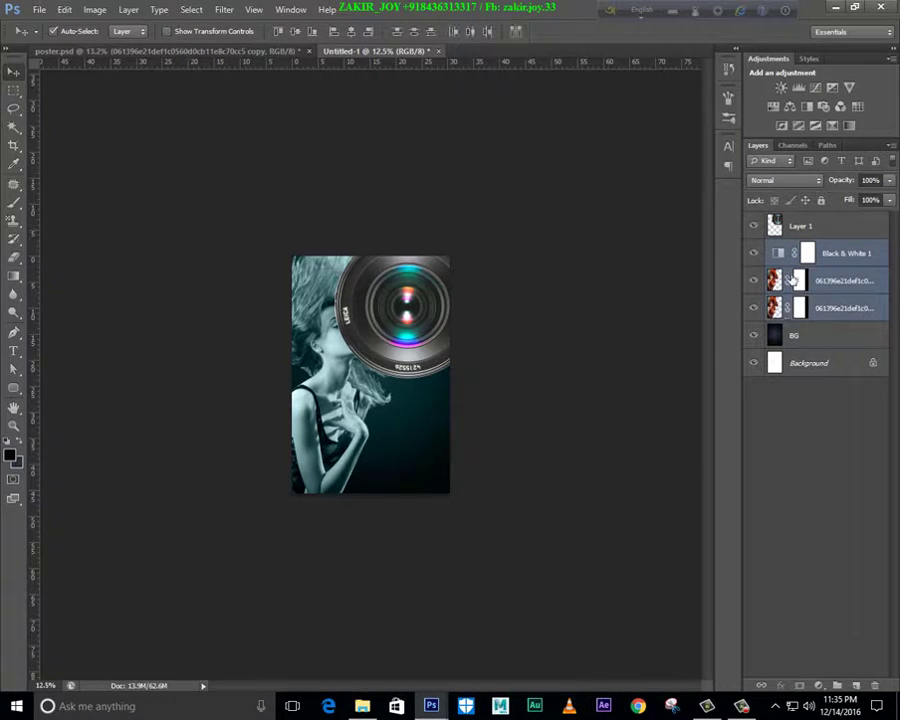
pyautogui.hotkey('ctrl', 'g')
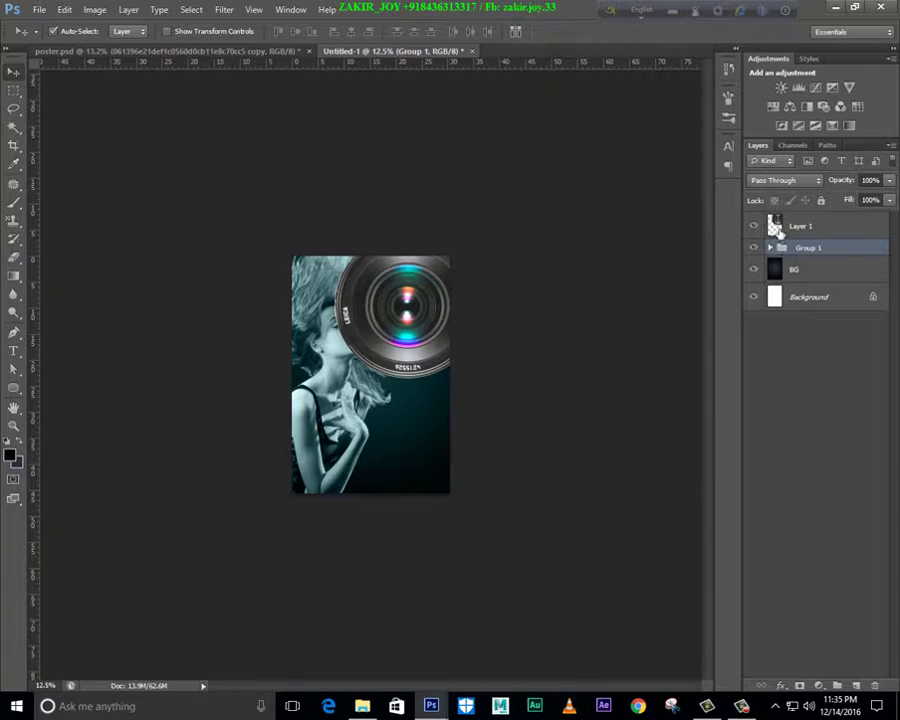
pyautogui.moveTo(778, 230); pyautogui.dragTo(782, 252)
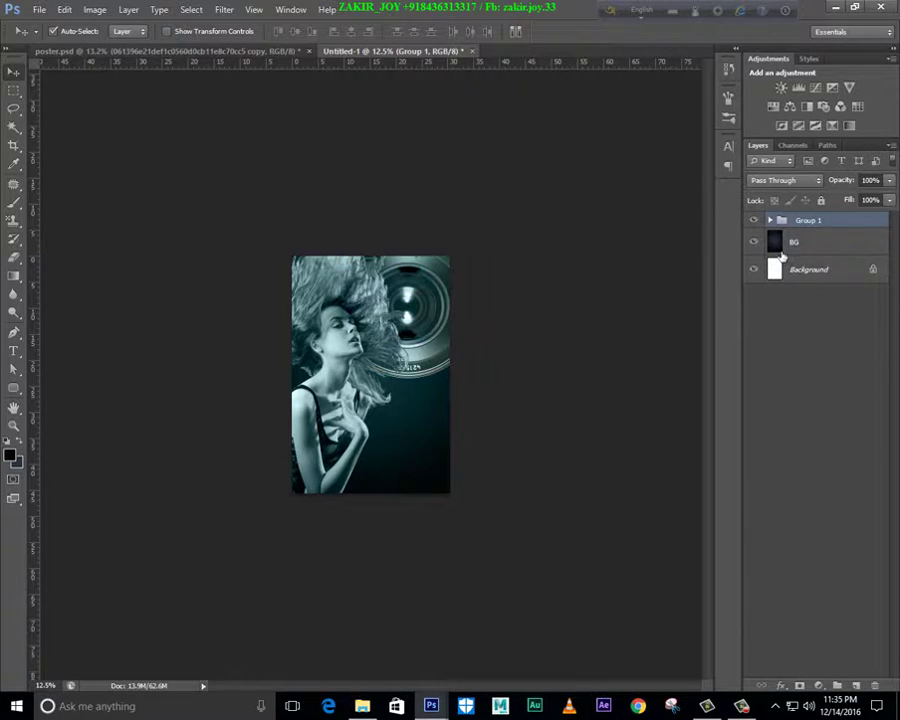
pyautogui.moveTo(425, 307); pyautogui.dragTo(425, 291)
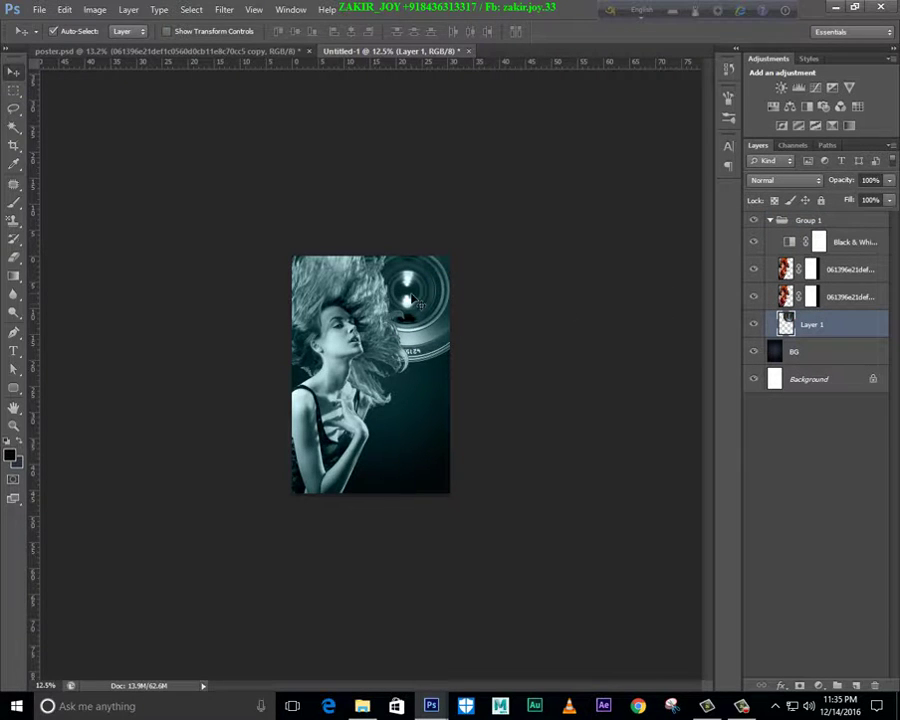
pyautogui.scroll(3, 370, 374)
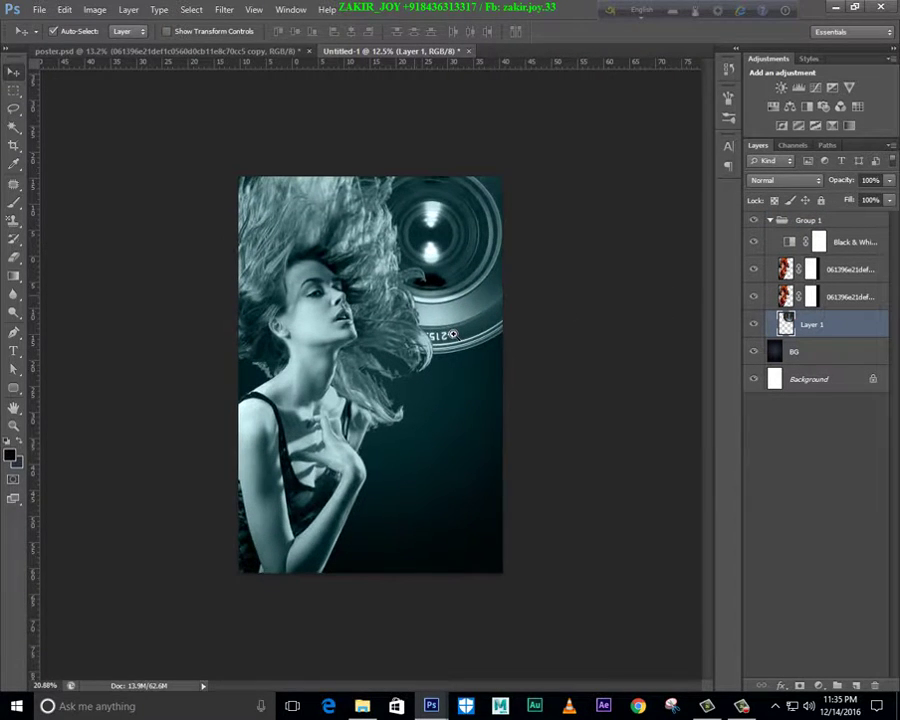
pyautogui.click(797, 244)
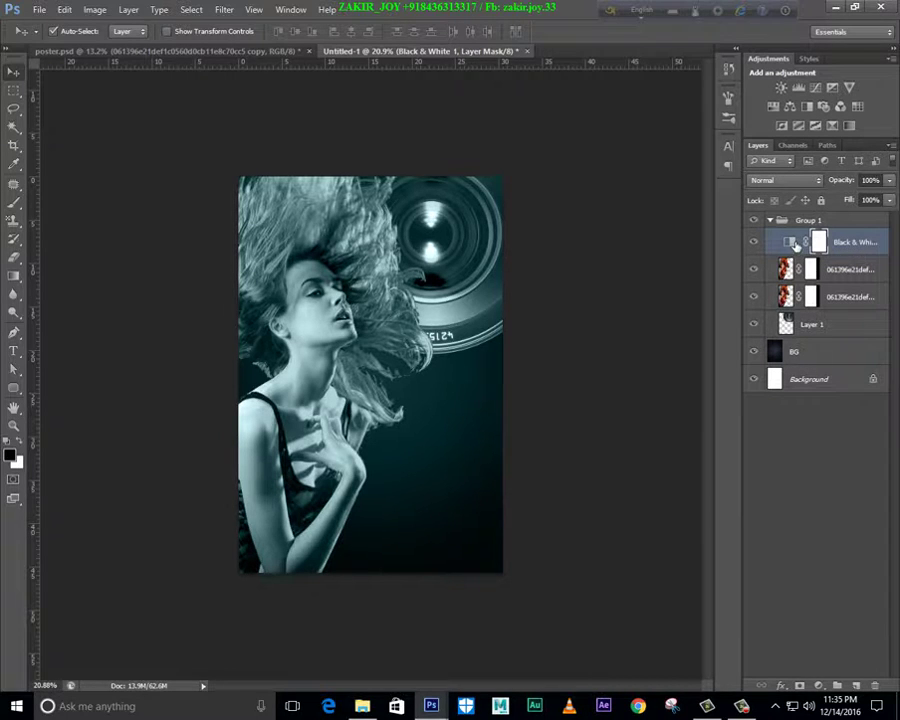
# Step: Clip the Black & White adjustment to the top portrait layer and collapse its panel
pyautogui.doubleClick(795, 244)
pyautogui.moveTo(743, 509); pyautogui.dragTo(718, 361)
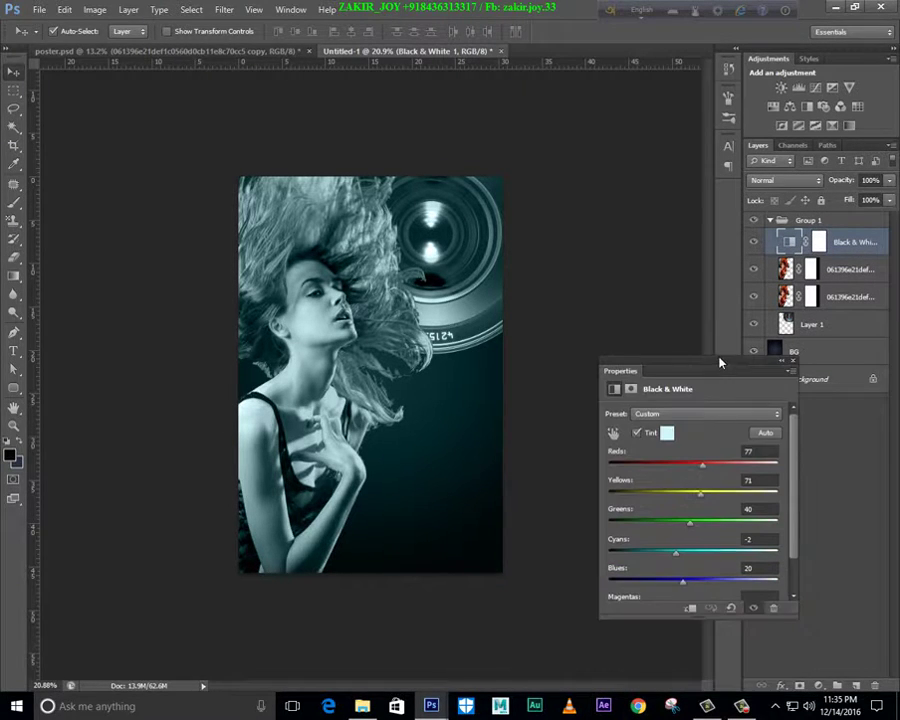
pyautogui.click(698, 612)
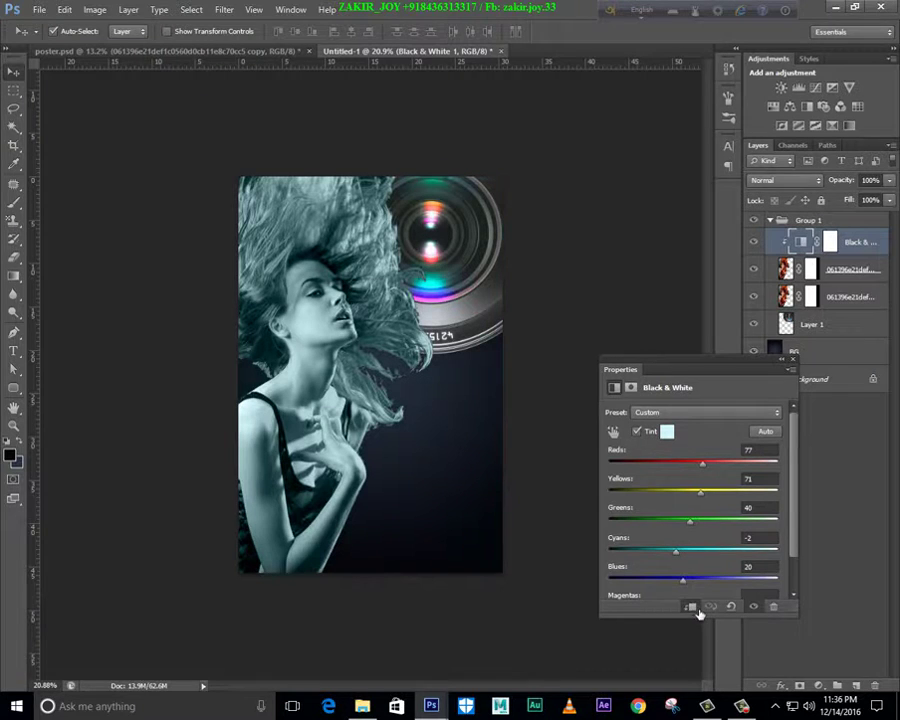
pyautogui.doubleClick(767, 362)
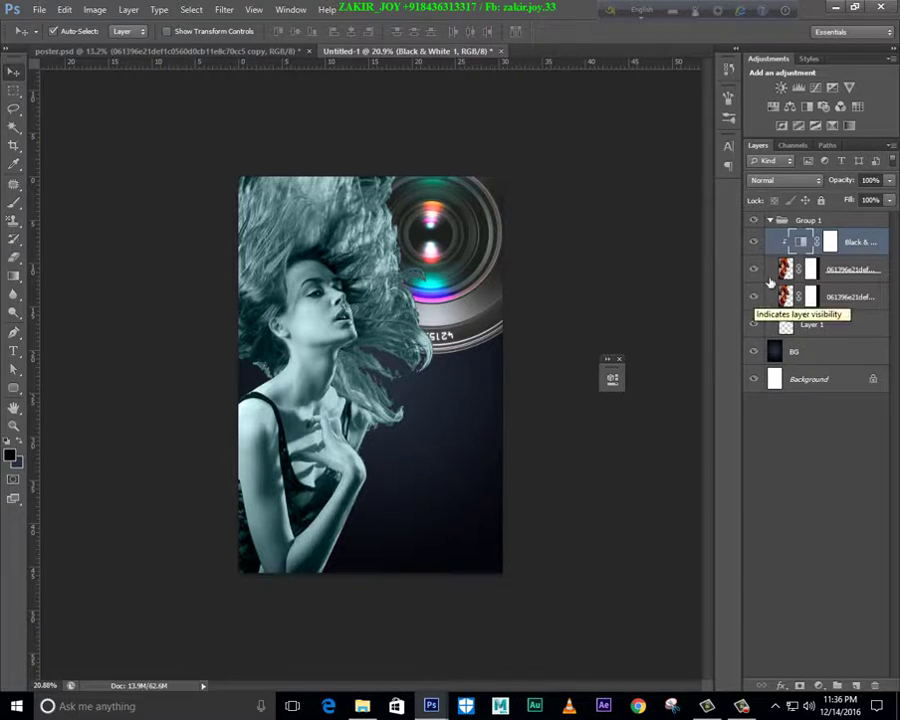
pyautogui.click(797, 272)
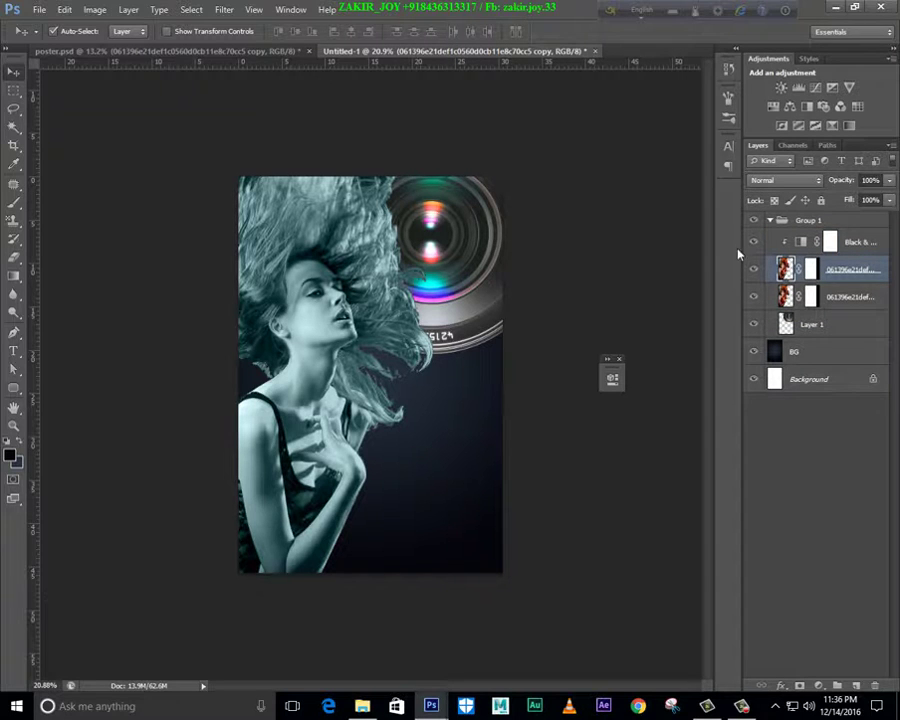
# Step: Set the brush to Overlay mode and load the woman's outline as a selection
pyautogui.press('b')
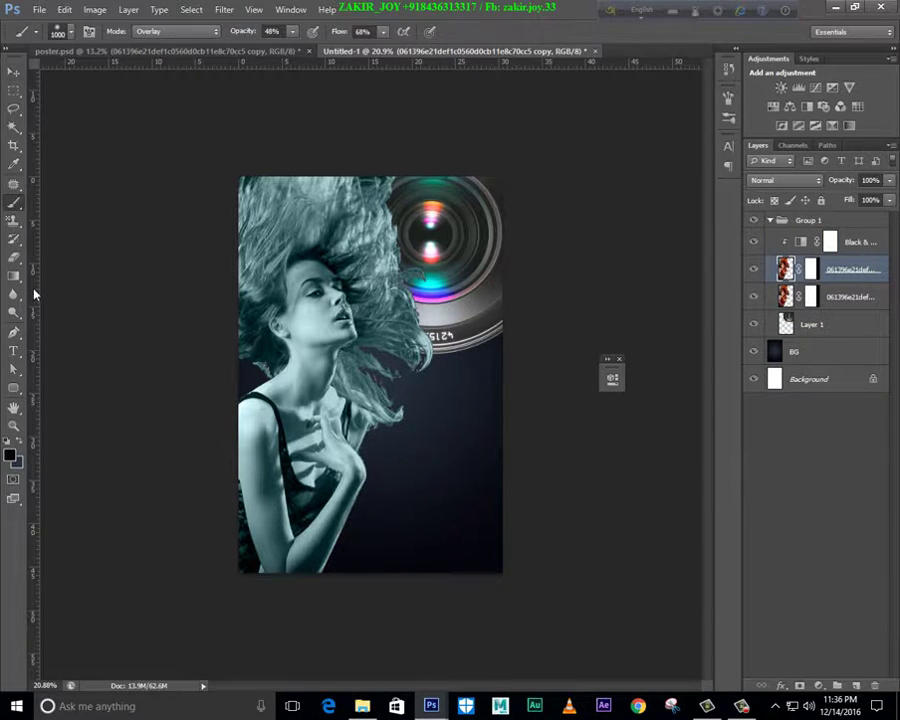
pyautogui.click(170, 31)
pyautogui.press('Escape')
pyautogui.keyDown('ctrl'); pyautogui.click(788, 270); pyautogui.keyUp('ctrl')
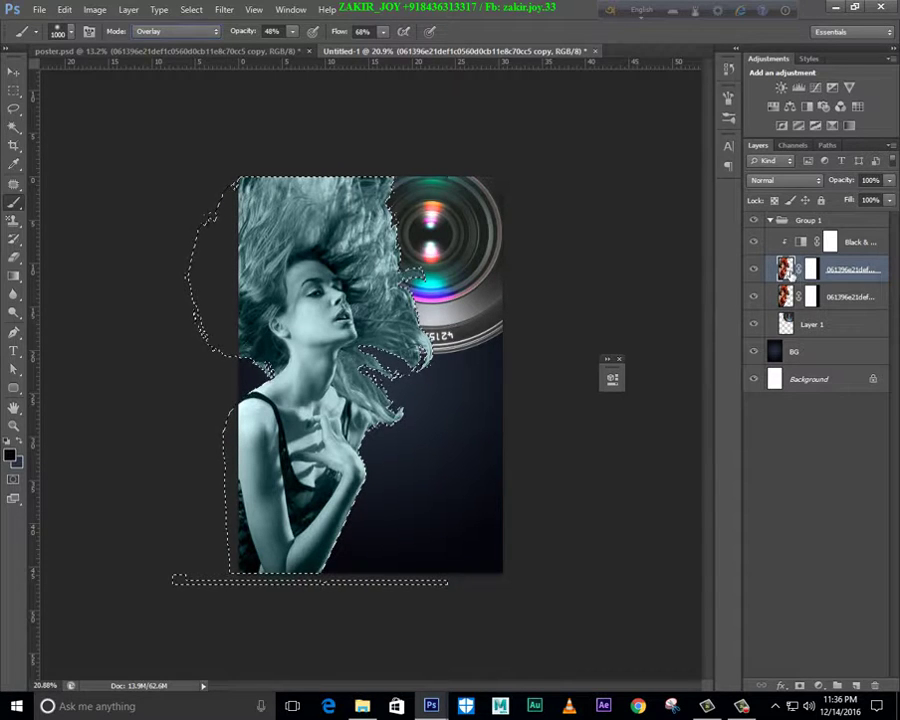
# Step: Choose a bright magenta foreground colour and move the woman copy above Black & White 1
pyautogui.click(10, 455)
pyautogui.moveTo(515, 505); pyautogui.dragTo(515, 470)
pyautogui.click(466, 442)
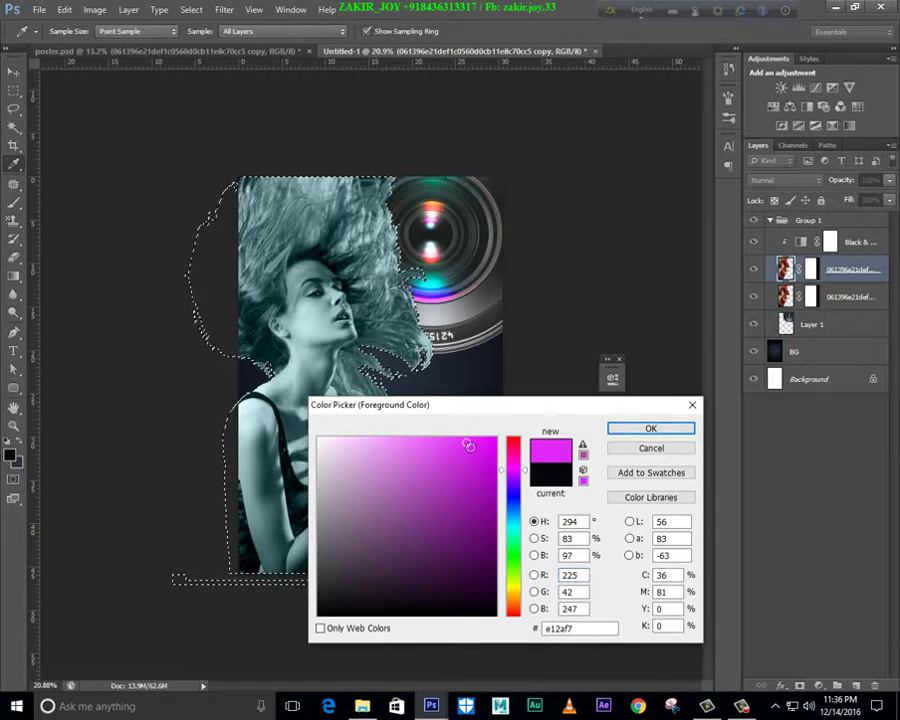
pyautogui.click(650, 428)
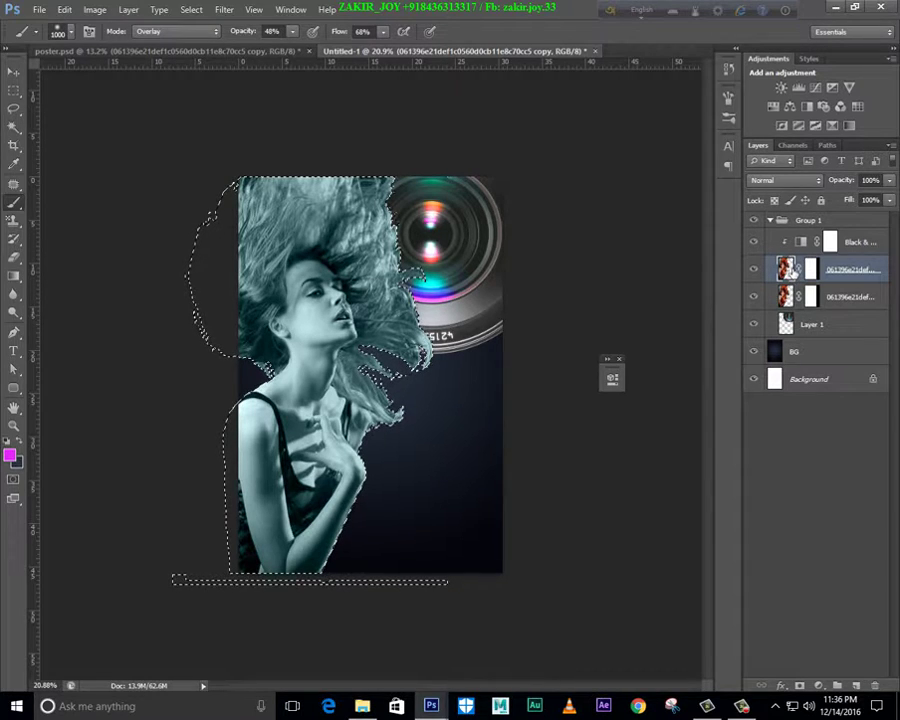
pyautogui.moveTo(800, 268); pyautogui.dragTo(800, 236)
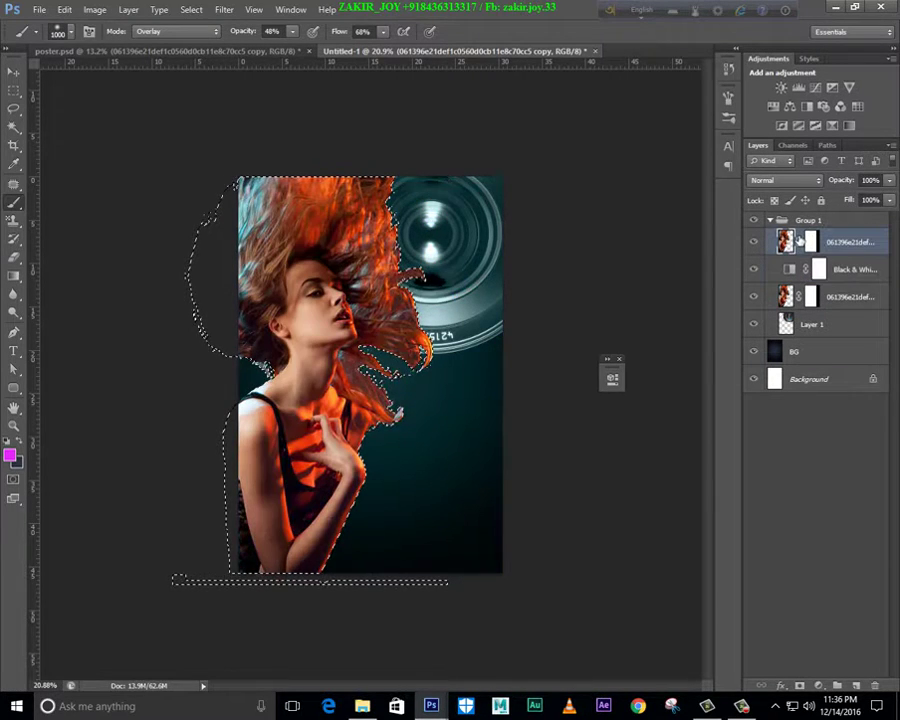
# Step: Move the woman copy under the Black & White adjustment and hide it, undoing a trial magenta stroke
pyautogui.scroll(2, 367, 228)
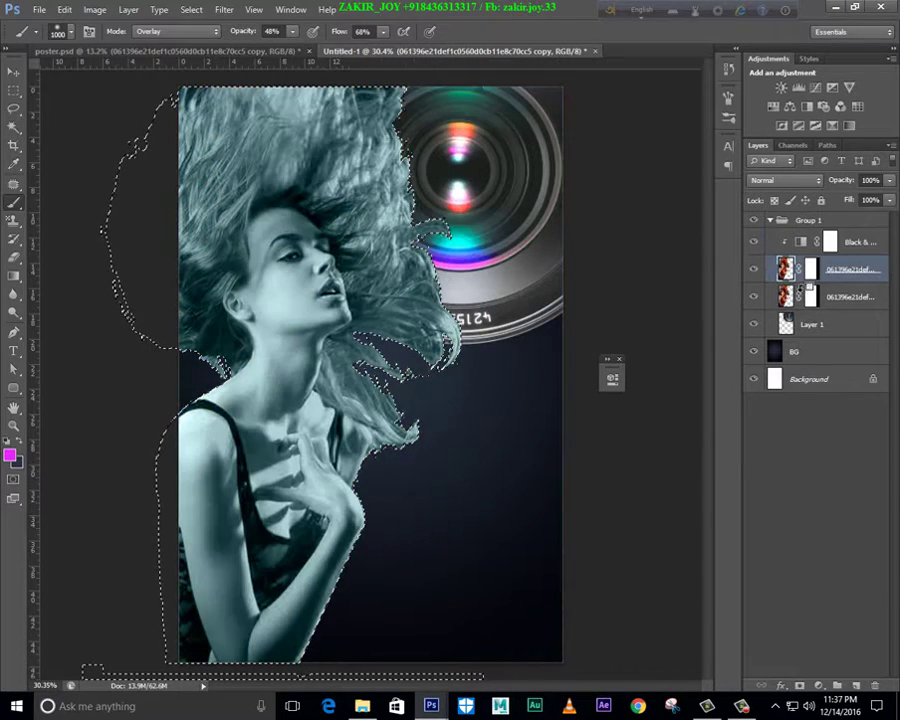
pyautogui.moveTo(797, 297); pyautogui.dragTo(797, 283)
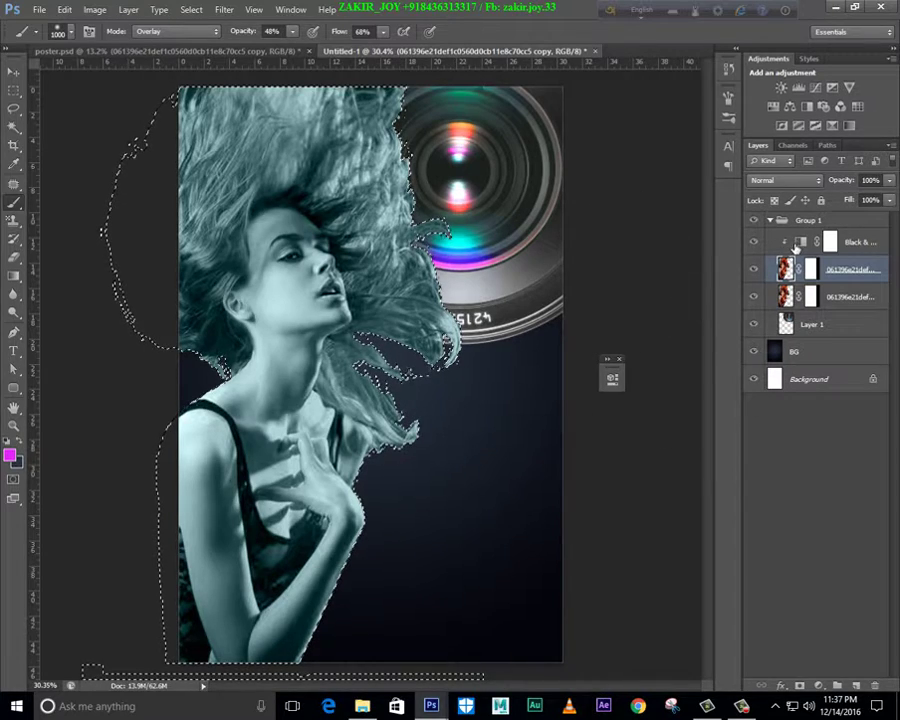
pyautogui.click(754, 242)
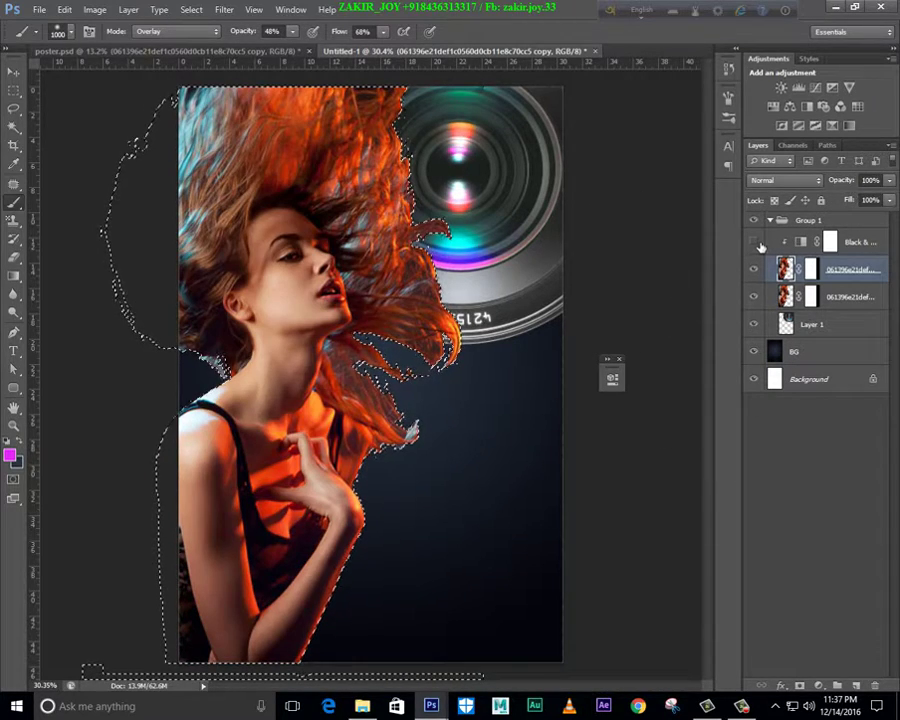
pyautogui.moveTo(367, 370)
pyautogui.mouseDown()
pyautogui.moveTo(380, 420)
pyautogui.moveTo(320, 510)
pyautogui.moveTo(390, 330)
pyautogui.moveTo(328, 207)
pyautogui.mouseUp()
pyautogui.hotkey('ctrl', 'z')
pyautogui.hotkey('ctrl', 'd')
# Step: Delete the Black & White 1 adjustment layer and merge the extra woman copy into Layer 1
pyautogui.click(800, 242)
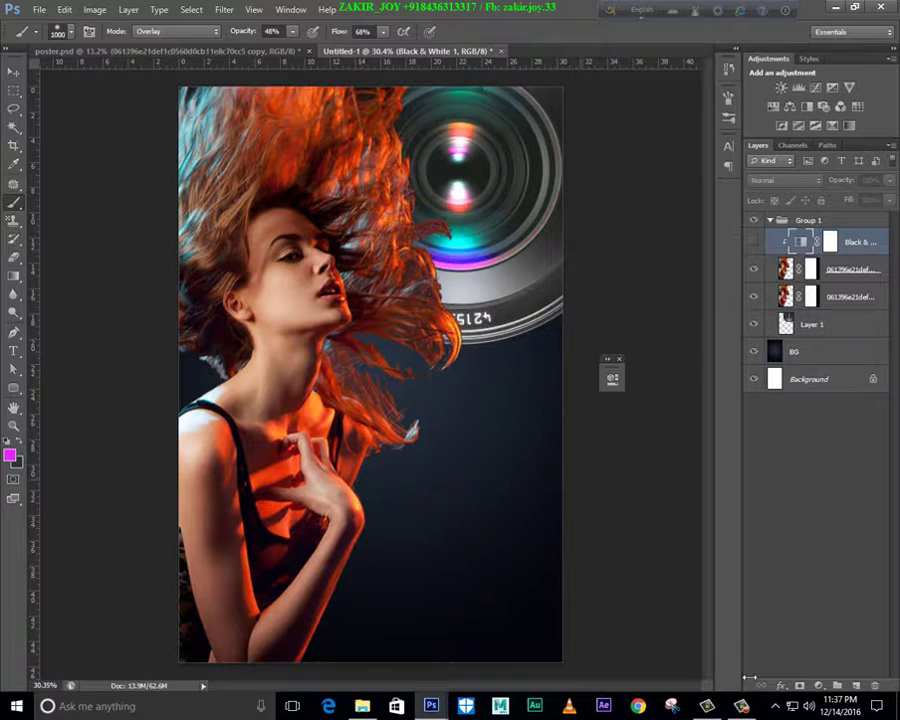
pyautogui.click(743, 707)
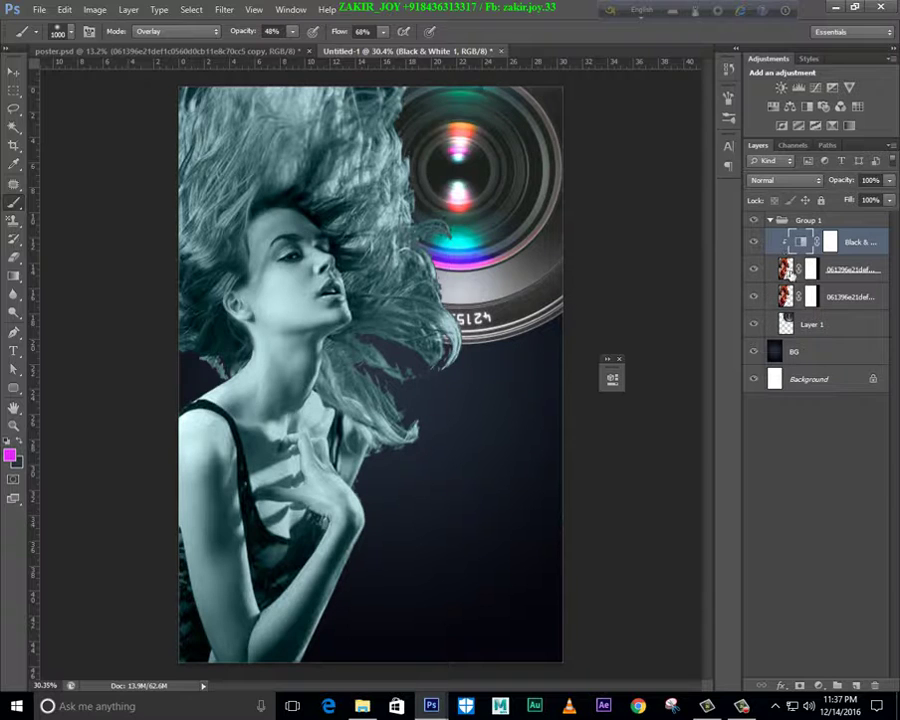
pyautogui.click(850, 269)
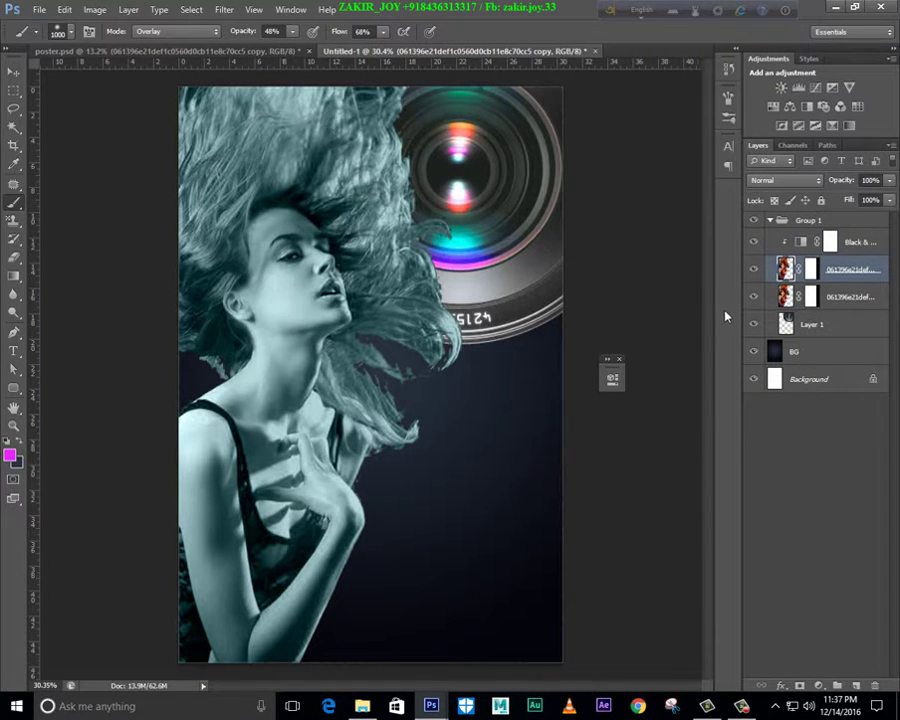
pyautogui.click(800, 243)
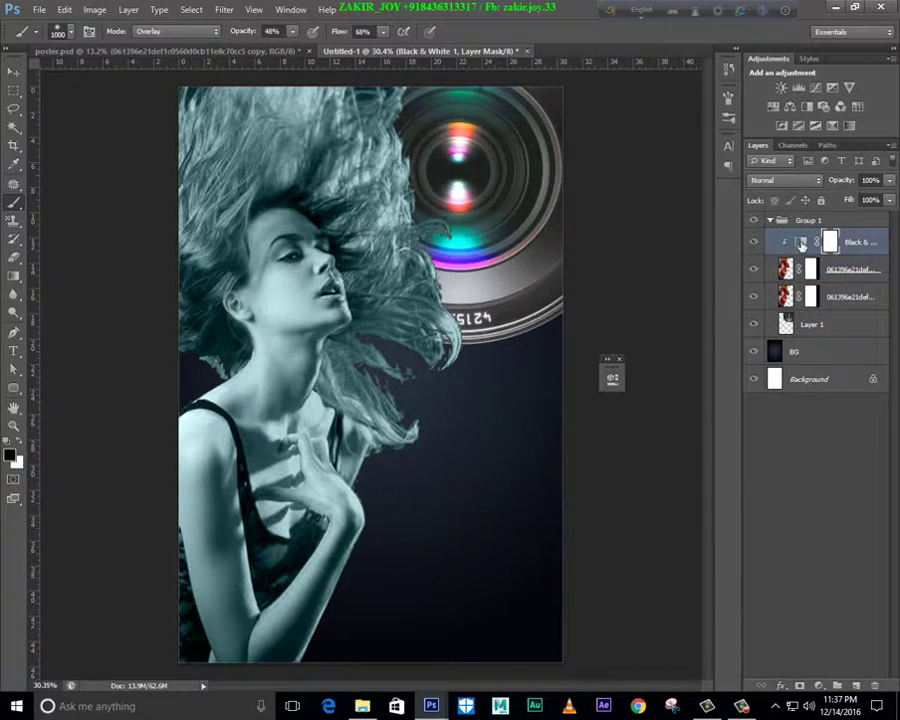
pyautogui.press('Delete')
pyautogui.click(784, 270)
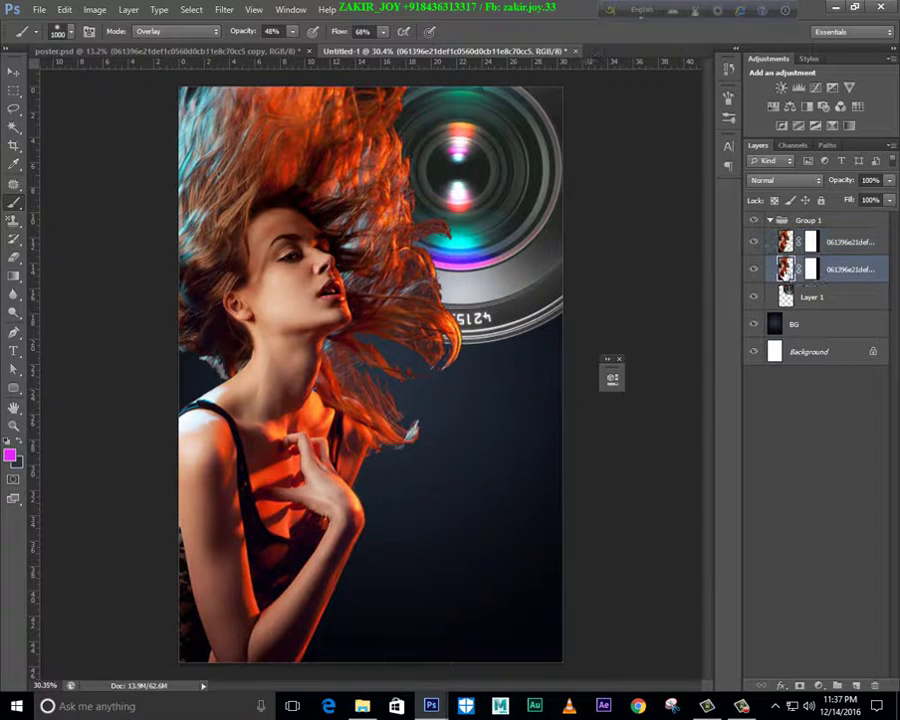
pyautogui.hotkey('ctrl', 'e')
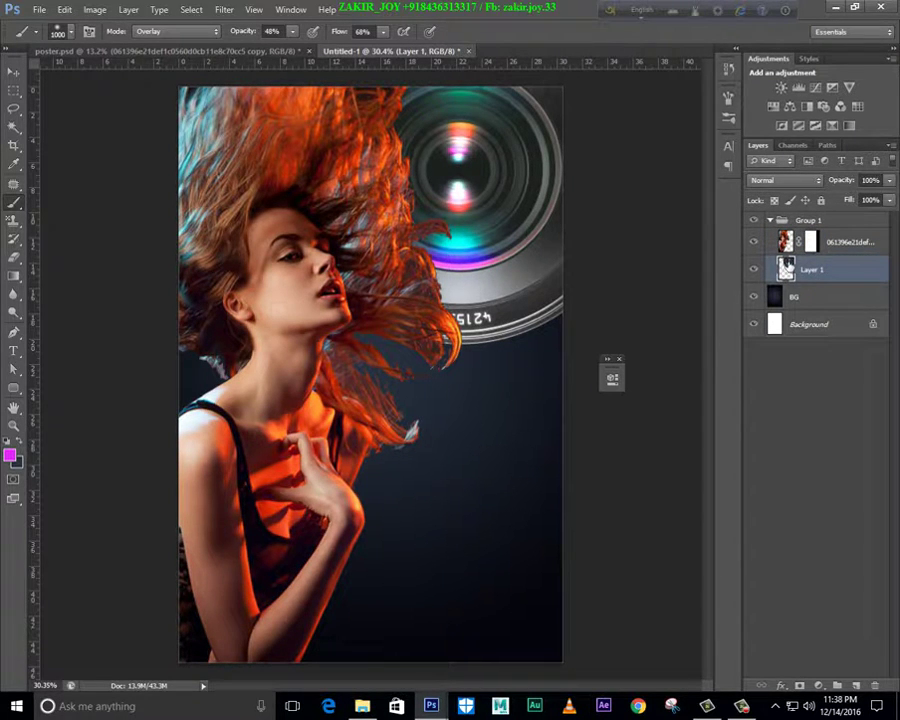
# Step: Reselect the woman layer in Group 1, restoring it after an accidental delete, then open Image > Adjustments
pyautogui.click(788, 243)
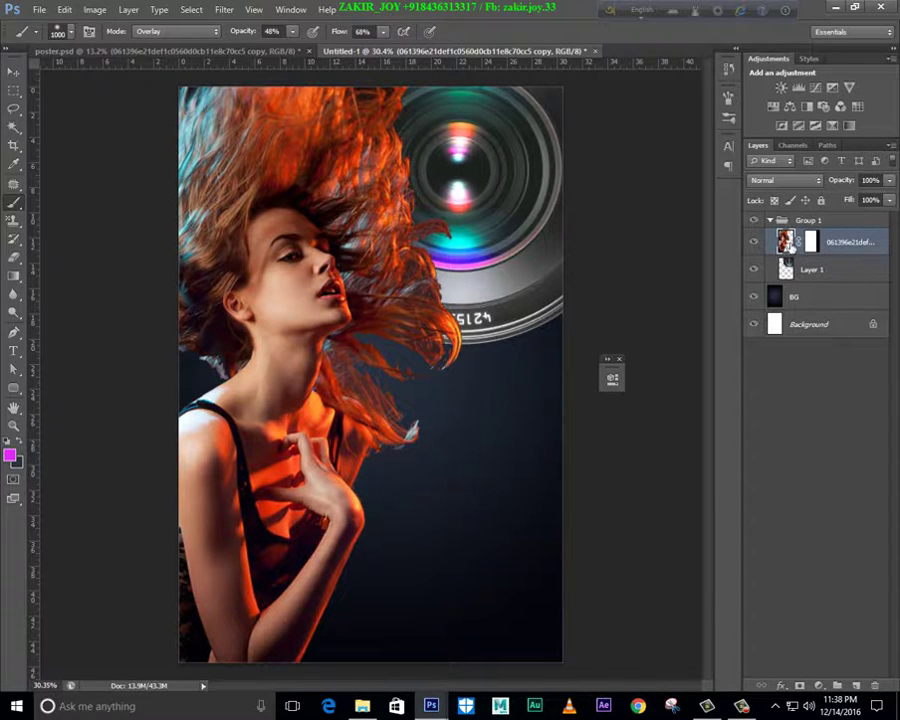
pyautogui.click(806, 224)
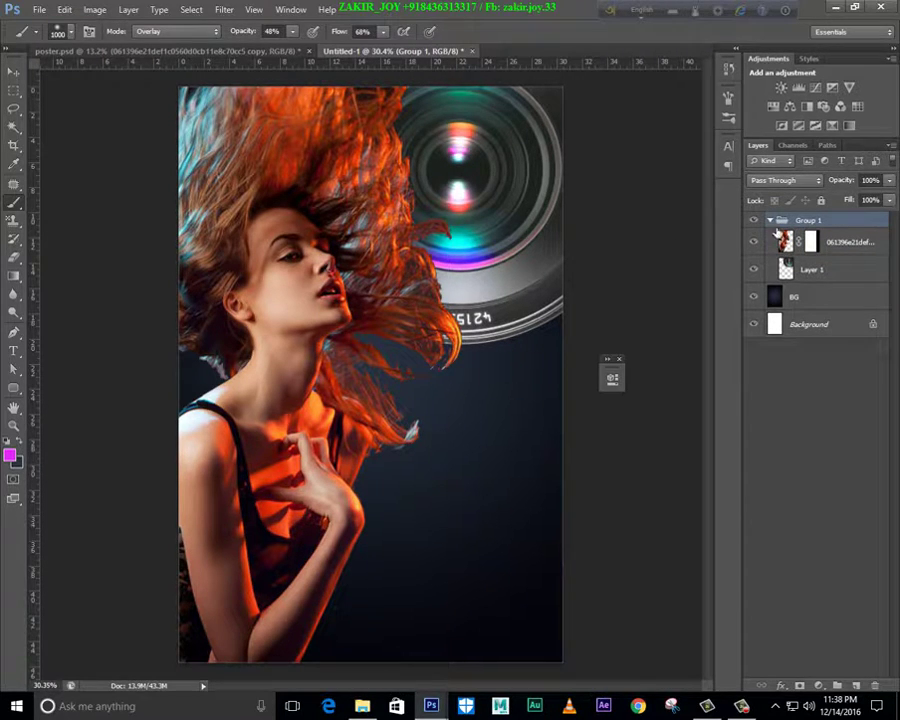
pyautogui.click(795, 248)
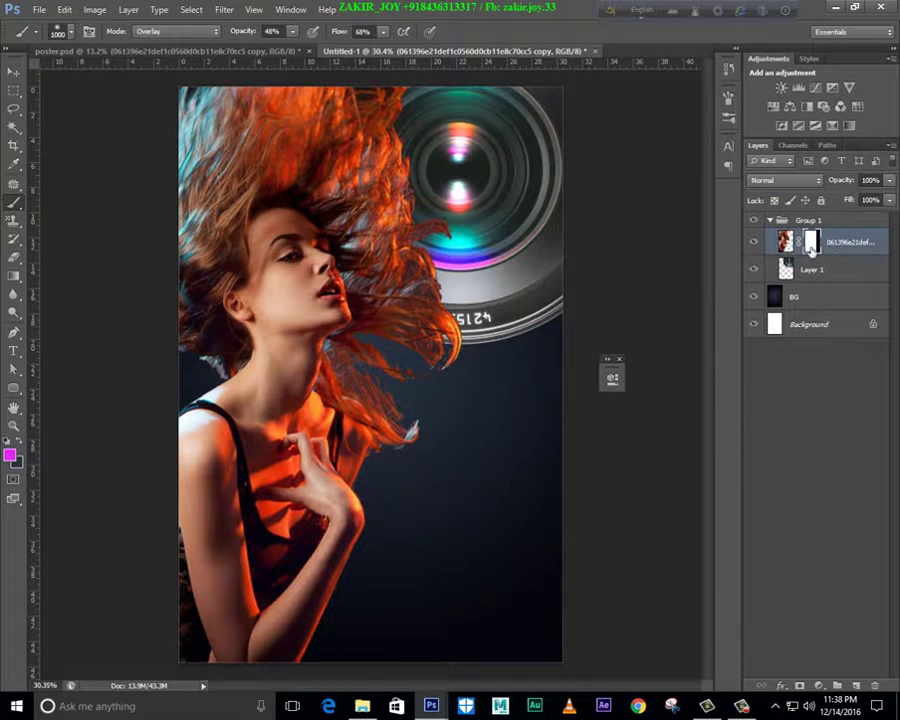
pyautogui.click(812, 246)
pyautogui.press('Delete')
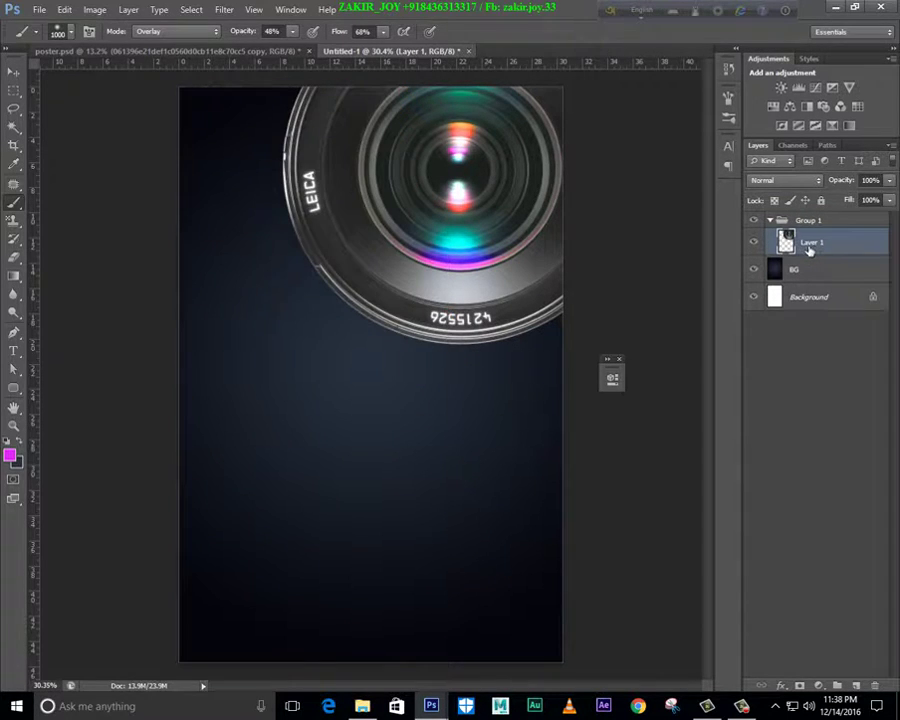
pyautogui.hotkey('ctrl', 'z')
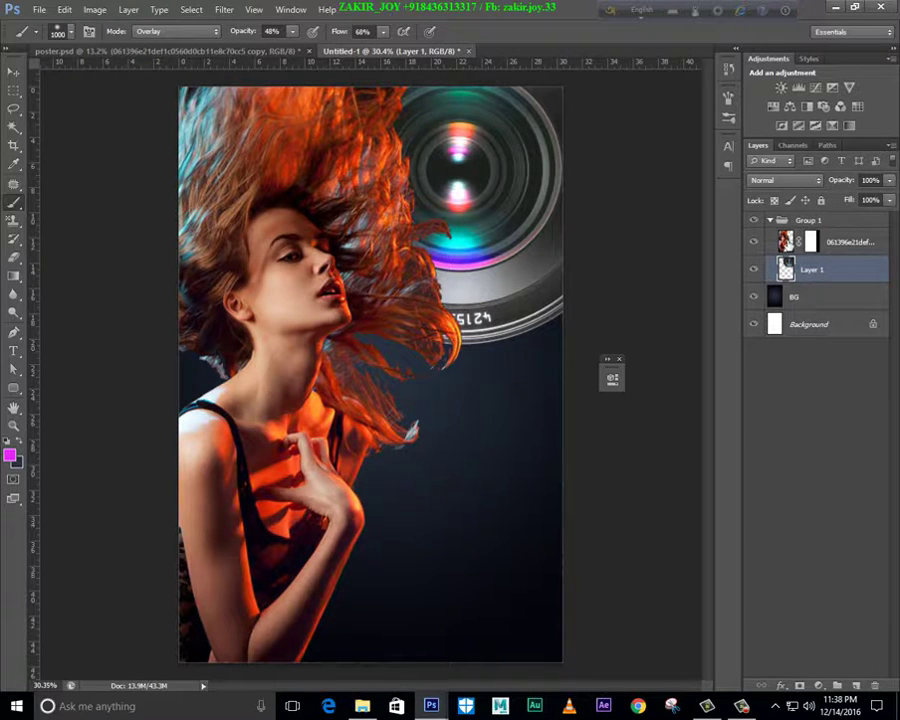
pyautogui.hotkey('alt', ']')
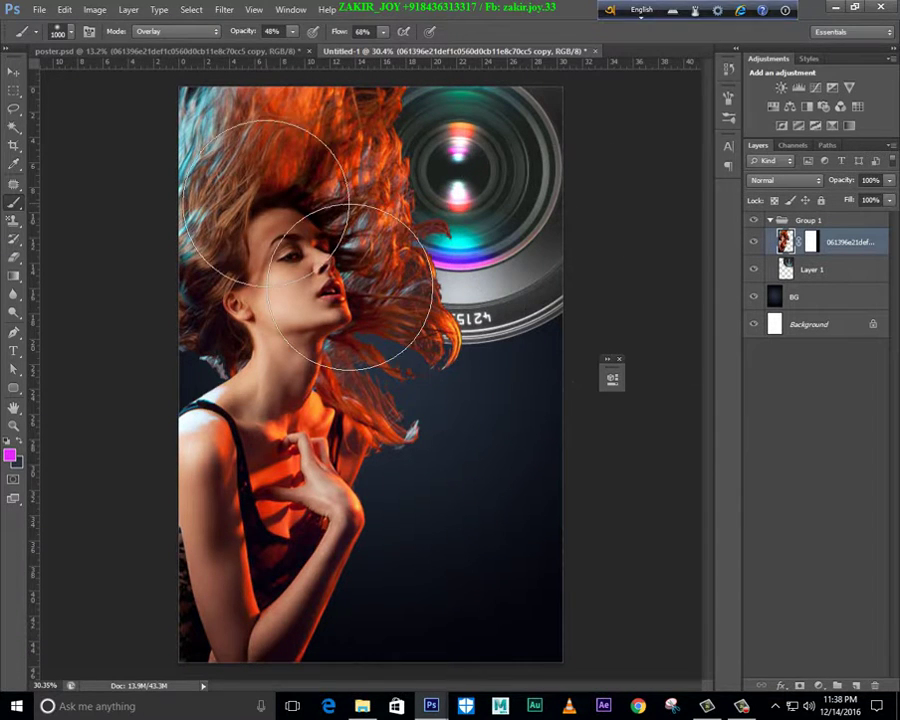
pyautogui.click(13, 72)
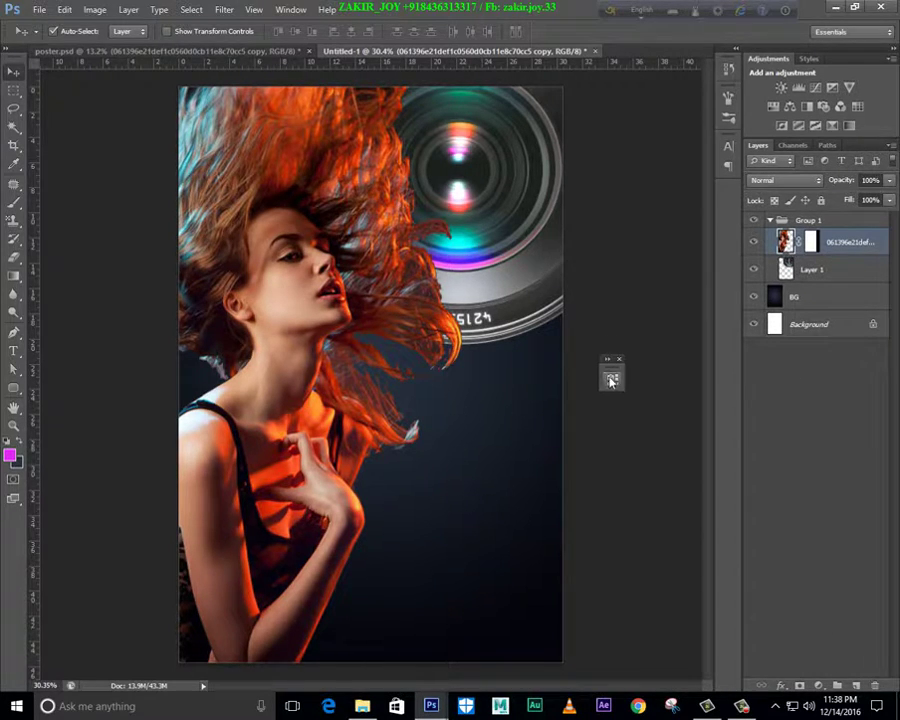
pyautogui.click(98, 10)
pyautogui.moveTo(116, 45)
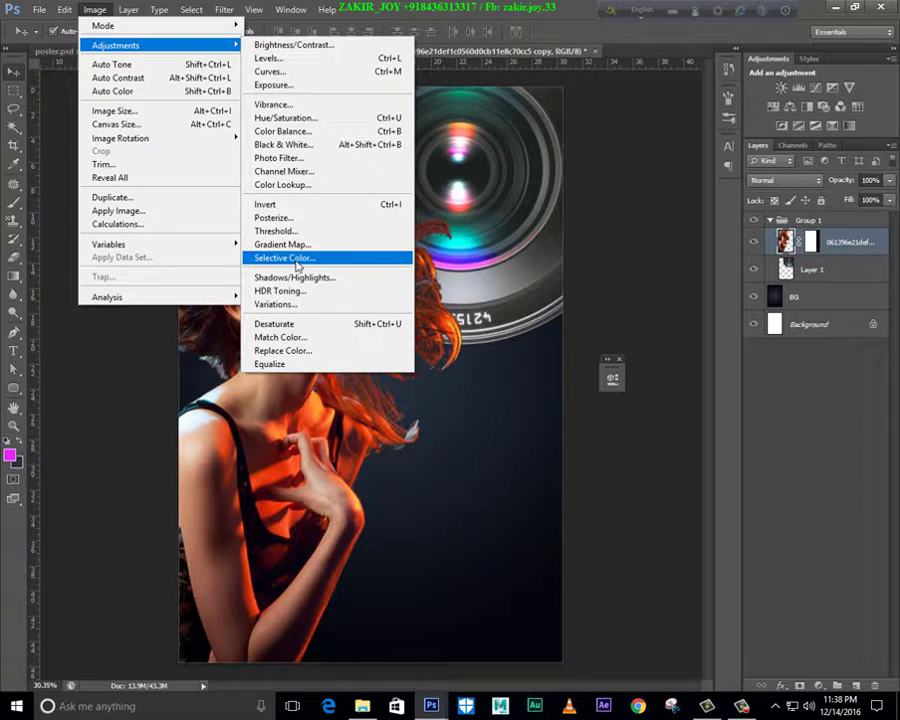
# Step: Apply a Black & White conversion to the woman's layer, tinted pale cyan at Hue 188
pyautogui.click(293, 145)
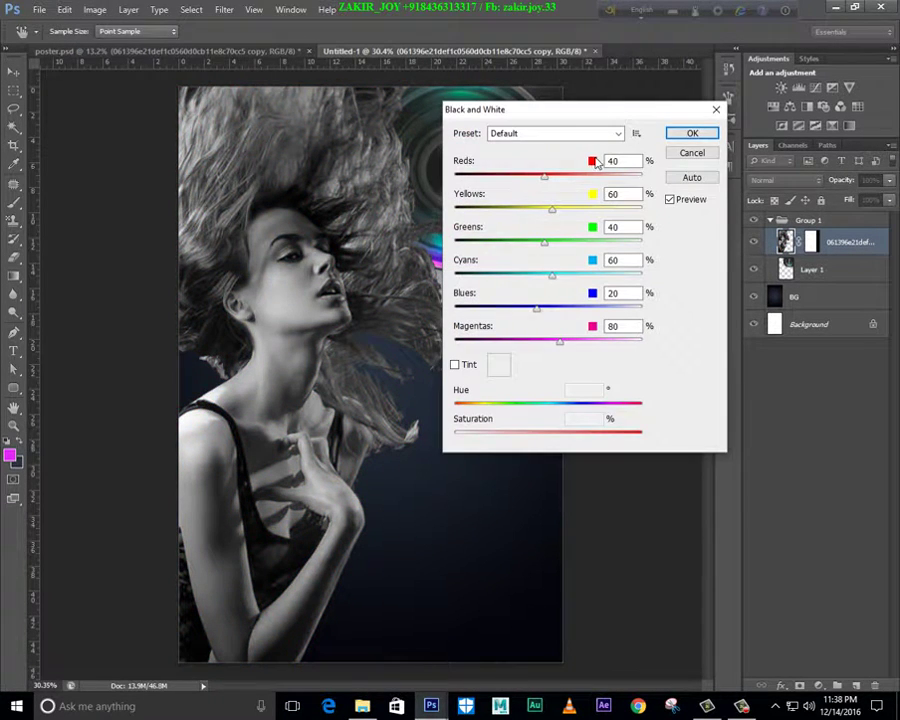
pyautogui.click(456, 366)
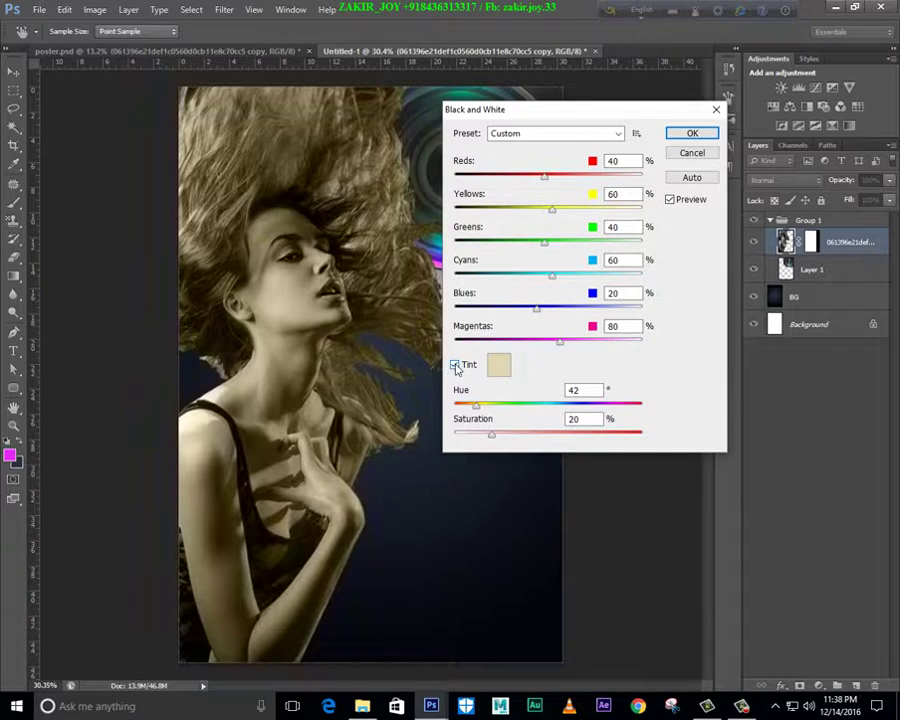
pyautogui.moveTo(557, 279)
pyautogui.mouseDown()
pyautogui.moveTo(571, 279)
pyautogui.moveTo(551, 277)
pyautogui.mouseUp()
pyautogui.click(500, 370)
pyautogui.moveTo(476, 408); pyautogui.dragTo(534, 428)
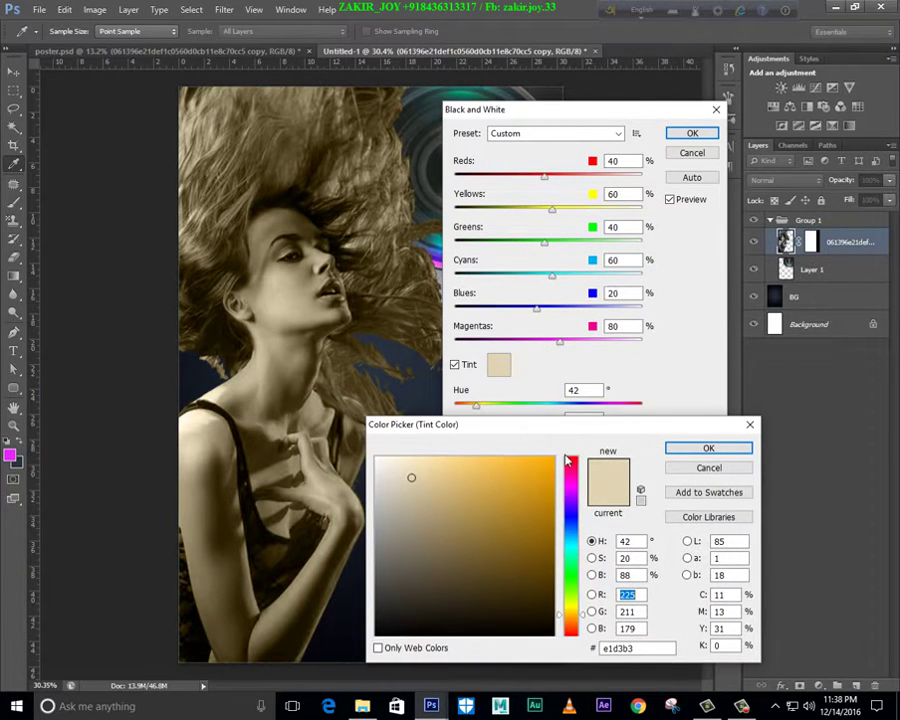
pyautogui.click(574, 541)
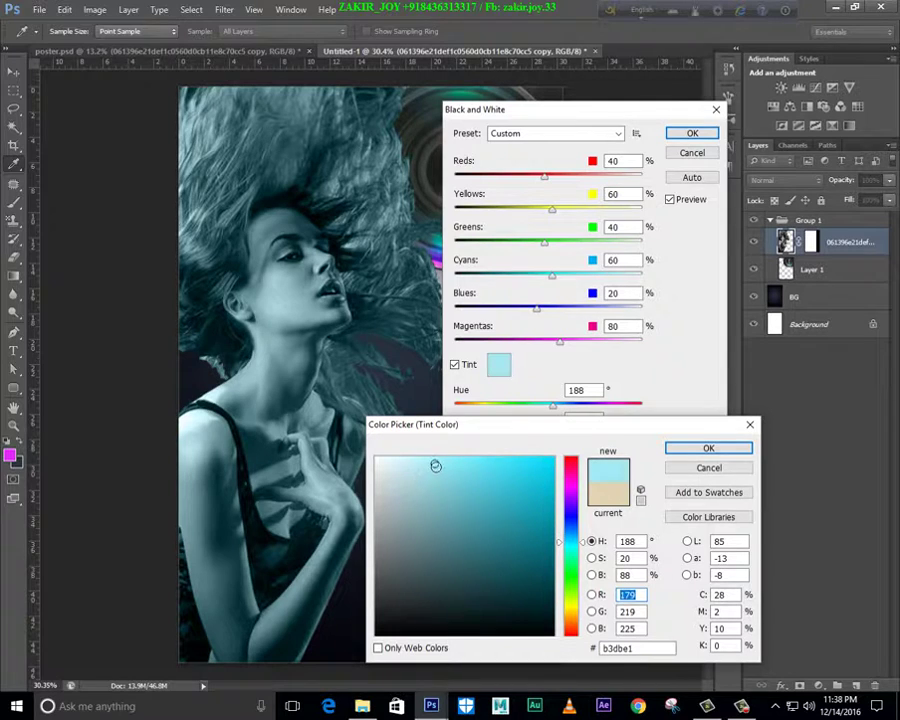
pyautogui.click(431, 462)
pyautogui.click(430, 467)
pyautogui.moveTo(430, 467); pyautogui.dragTo(404, 463)
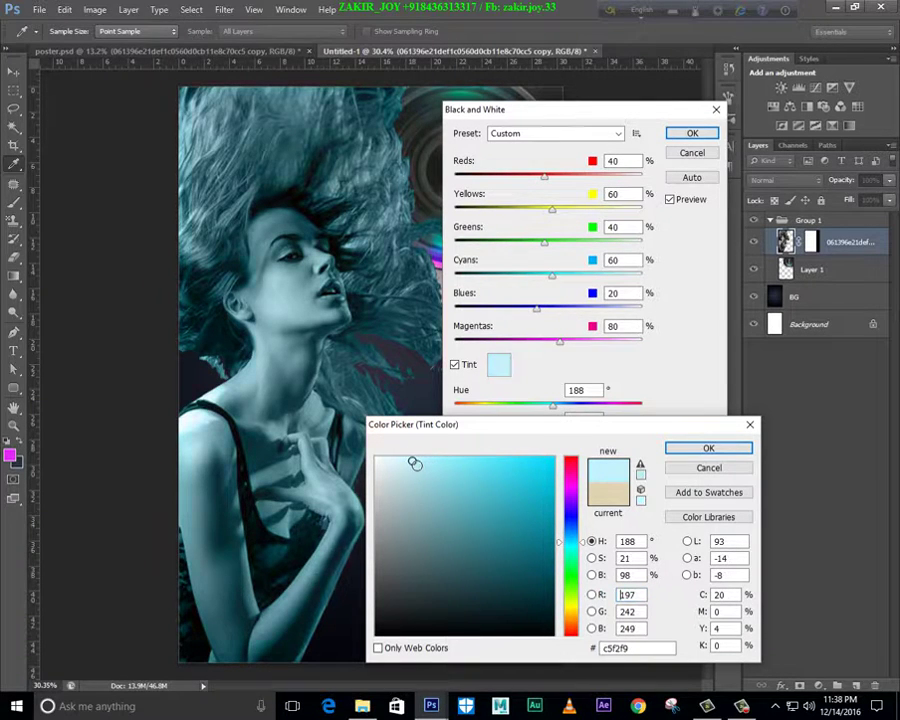
pyautogui.click(706, 448)
pyautogui.click(698, 133)
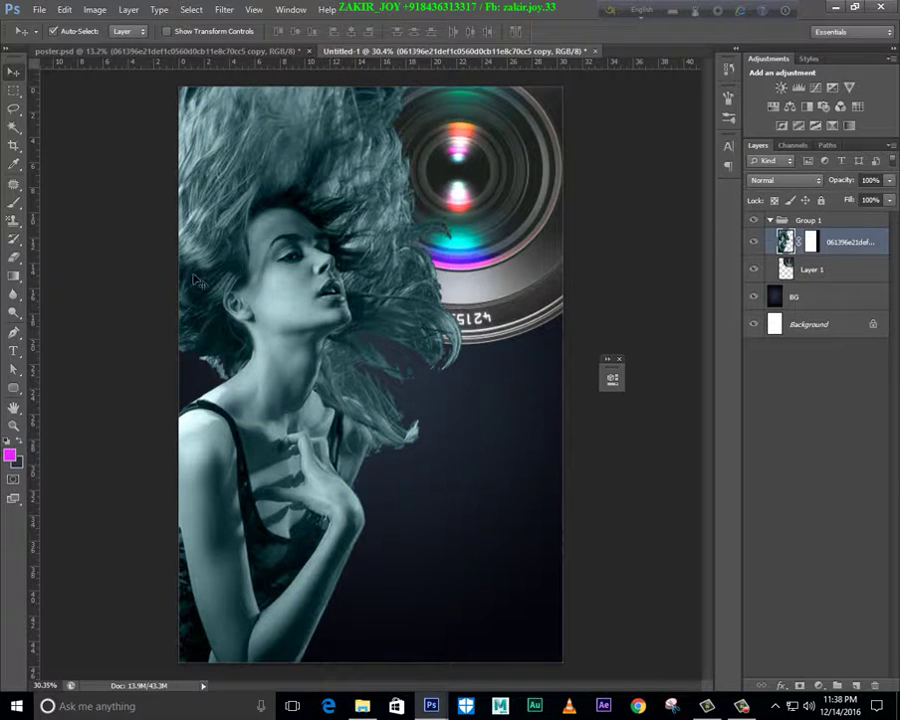
pyautogui.press('b')
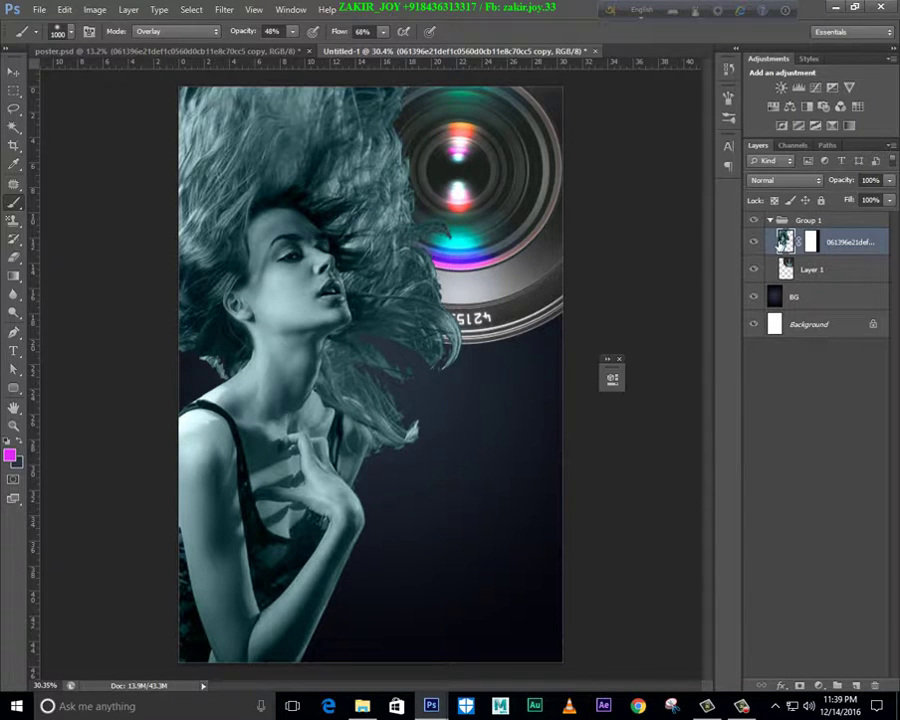
# Step: Sample salmon from the lens highlight and overlay-paint it onto the hair near the lens
pyautogui.keyDown('ctrl'); pyautogui.click(789, 246); pyautogui.keyUp('ctrl')
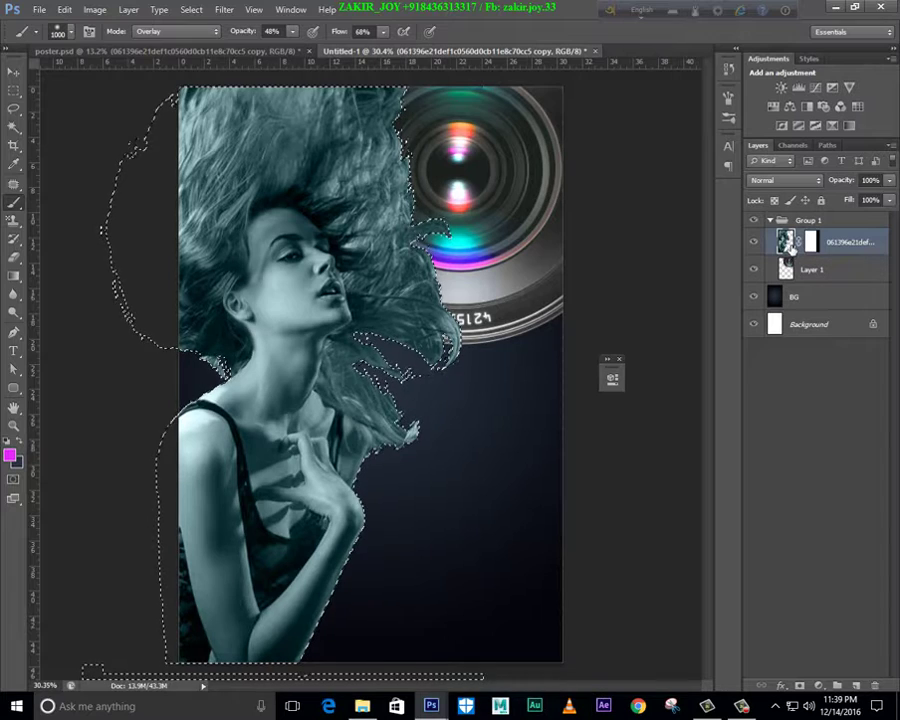
pyautogui.press('[')
pyautogui.press('[')
pyautogui.press('[')
pyautogui.moveTo(370, 140)
pyautogui.mouseDown()
pyautogui.moveTo(405, 250)
pyautogui.moveTo(300, 180)
pyautogui.moveTo(360, 95)
pyautogui.moveTo(395, 130)
pyautogui.mouseUp()
pyautogui.hotkey('ctrl', 'z')
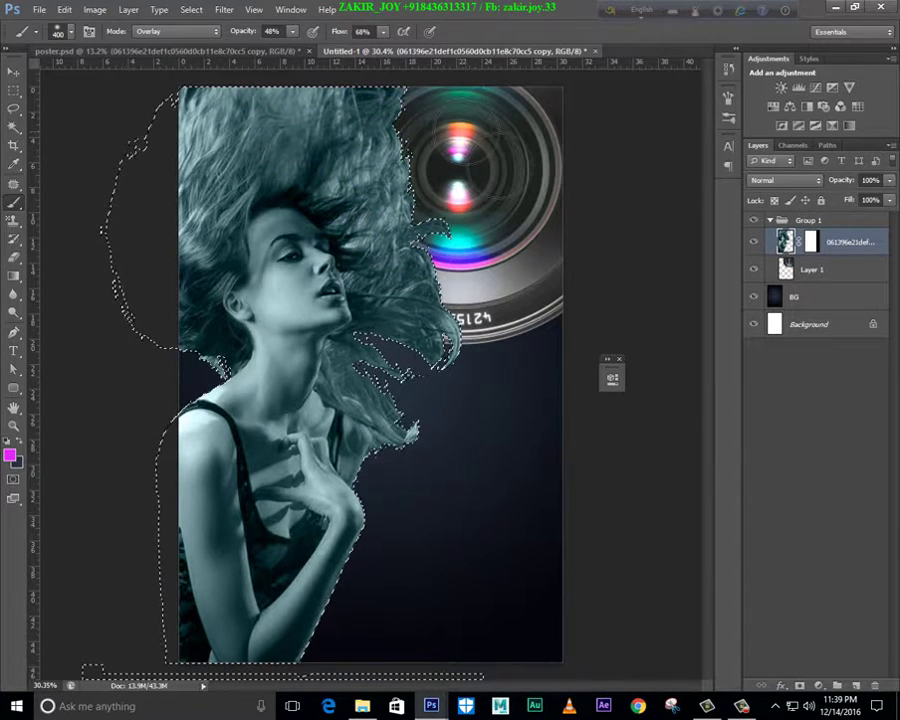
pyautogui.press('i')
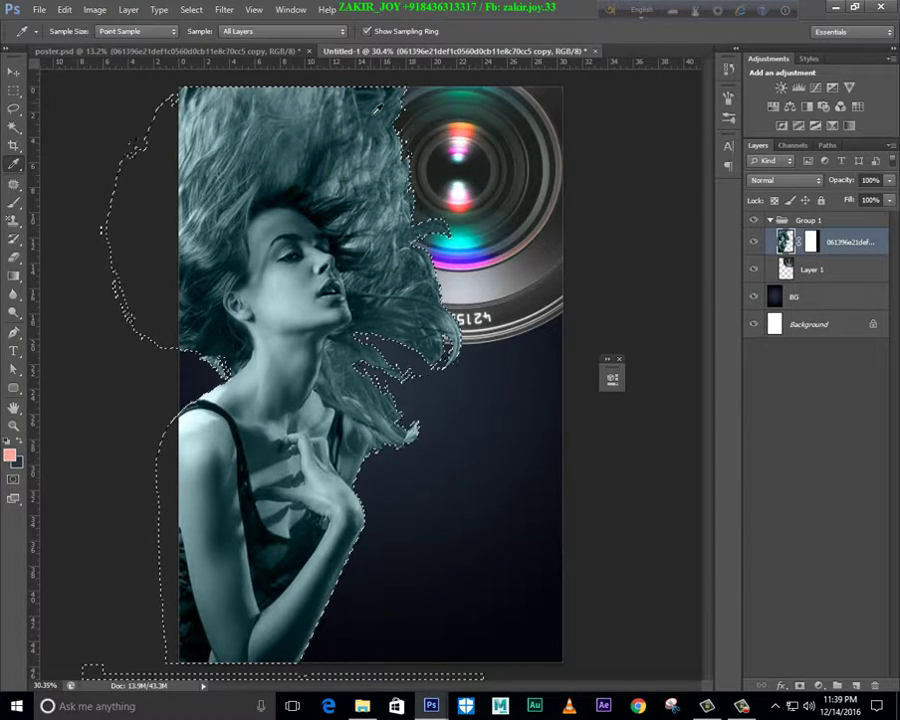
pyautogui.moveTo(377, 108); pyautogui.dragTo(490, 150)
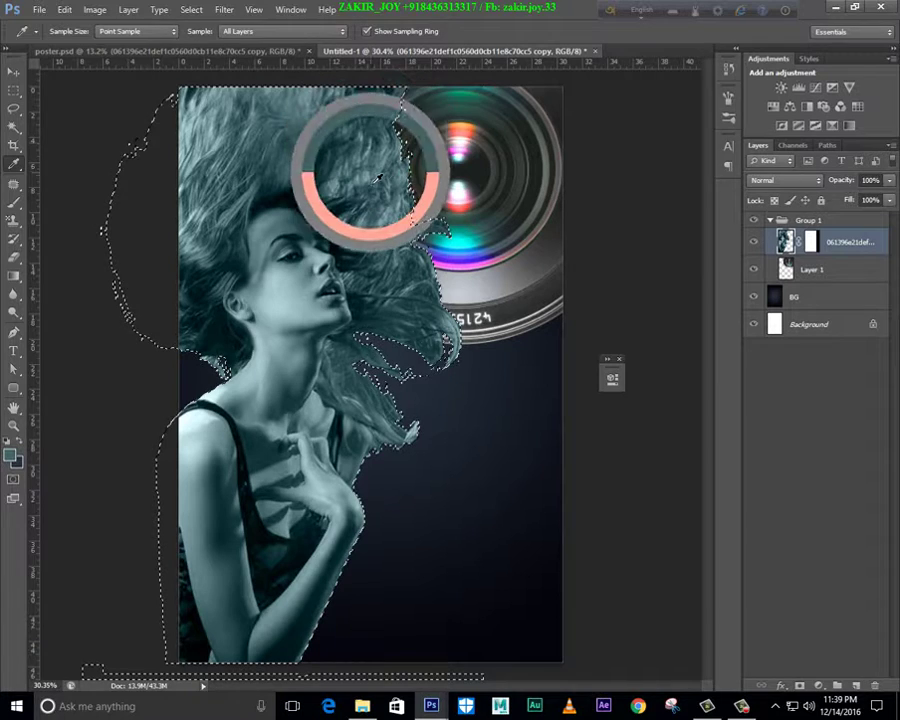
pyautogui.click(468, 142)
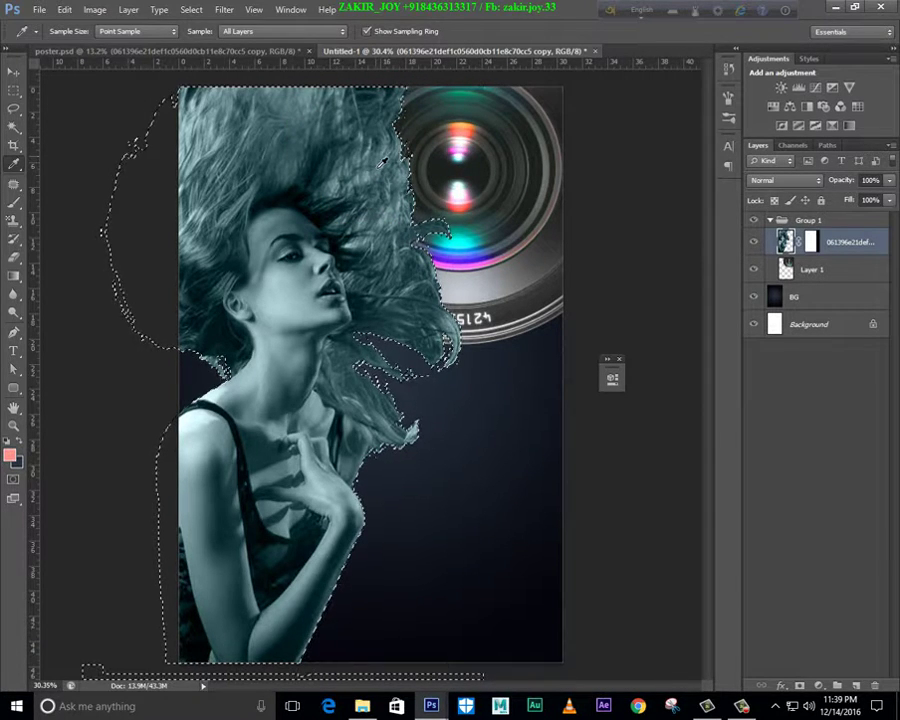
pyautogui.press('b')
pyautogui.moveTo(420, 145)
pyautogui.mouseDown()
pyautogui.moveTo(367, 127)
pyautogui.moveTo(397, 117)
pyautogui.moveTo(482, 351)
pyautogui.moveTo(361, 80)
pyautogui.moveTo(535, 198)
pyautogui.moveTo(470, 195)
pyautogui.moveTo(490, 285)
pyautogui.mouseUp()
# Step: Paint pink and purple overlay tints across the top-left, upper, right-edge and neck hair strands
pyautogui.press('i')
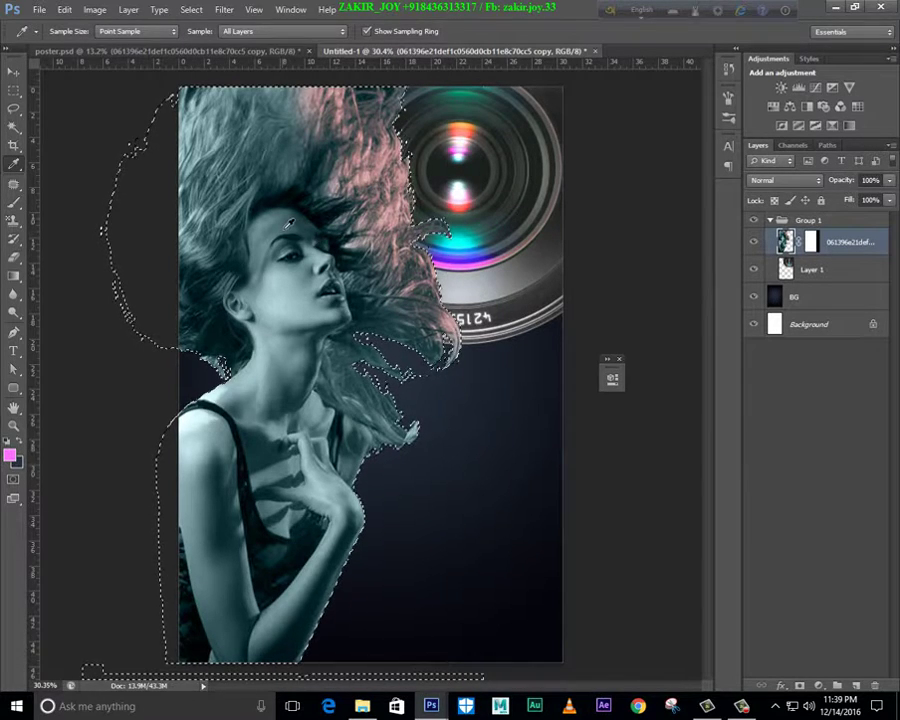
pyautogui.press('b')
pyautogui.moveTo(262, 90)
pyautogui.mouseDown()
pyautogui.moveTo(290, 160)
pyautogui.moveTo(268, 122)
pyautogui.moveTo(190, 250)
pyautogui.mouseUp()
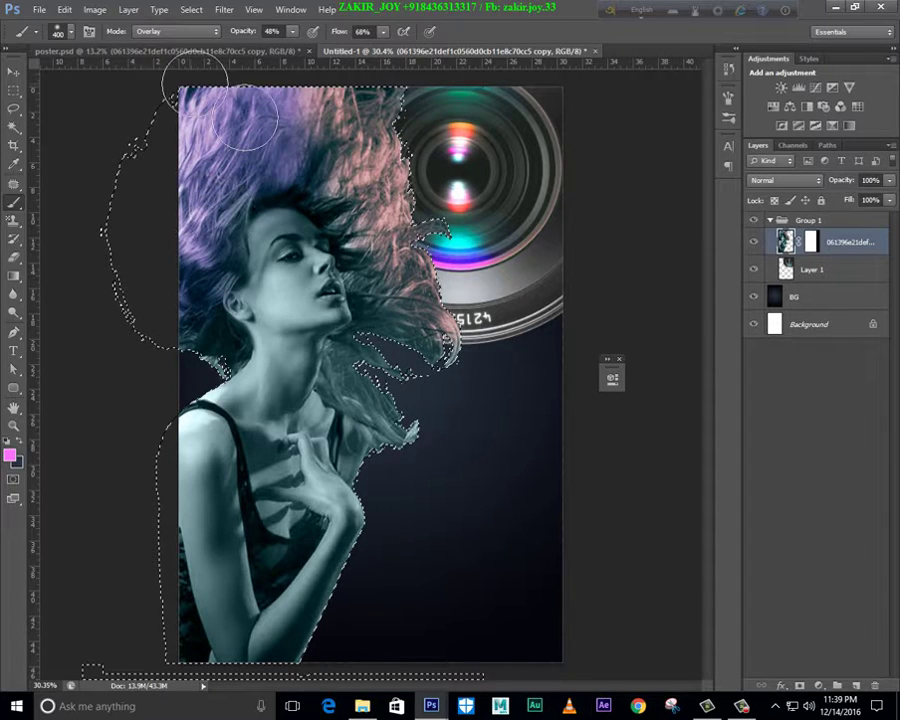
pyautogui.moveTo(345, 125)
pyautogui.mouseDown()
pyautogui.moveTo(415, 105)
pyautogui.moveTo(240, 170)
pyautogui.moveTo(405, 285)
pyautogui.moveTo(520, 387)
pyautogui.mouseUp()
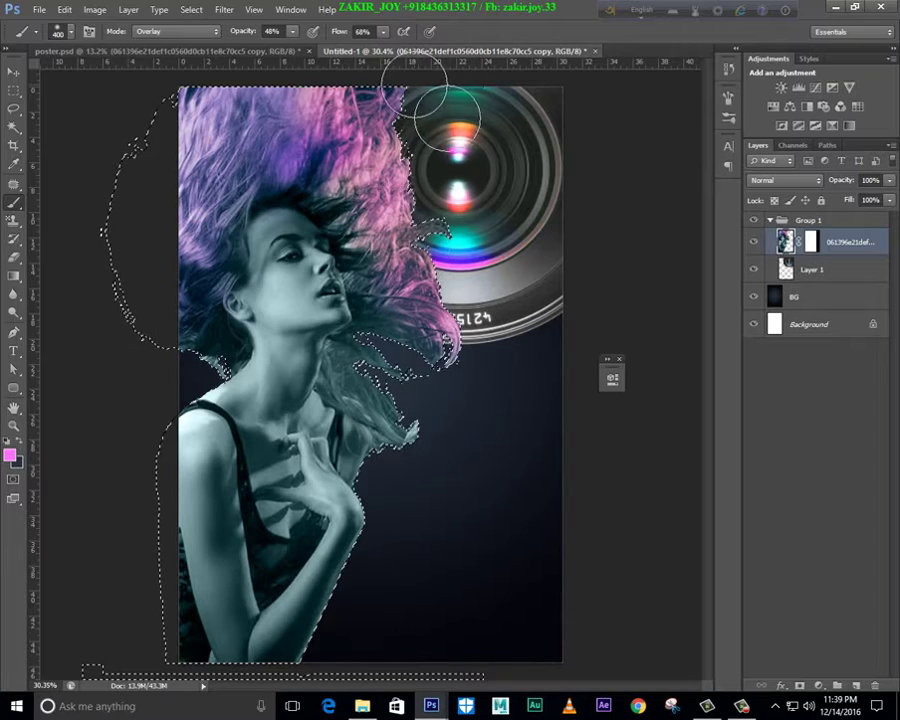
pyautogui.moveTo(470, 210)
pyautogui.mouseDown()
pyautogui.moveTo(445, 340)
pyautogui.moveTo(505, 235)
pyautogui.mouseUp()
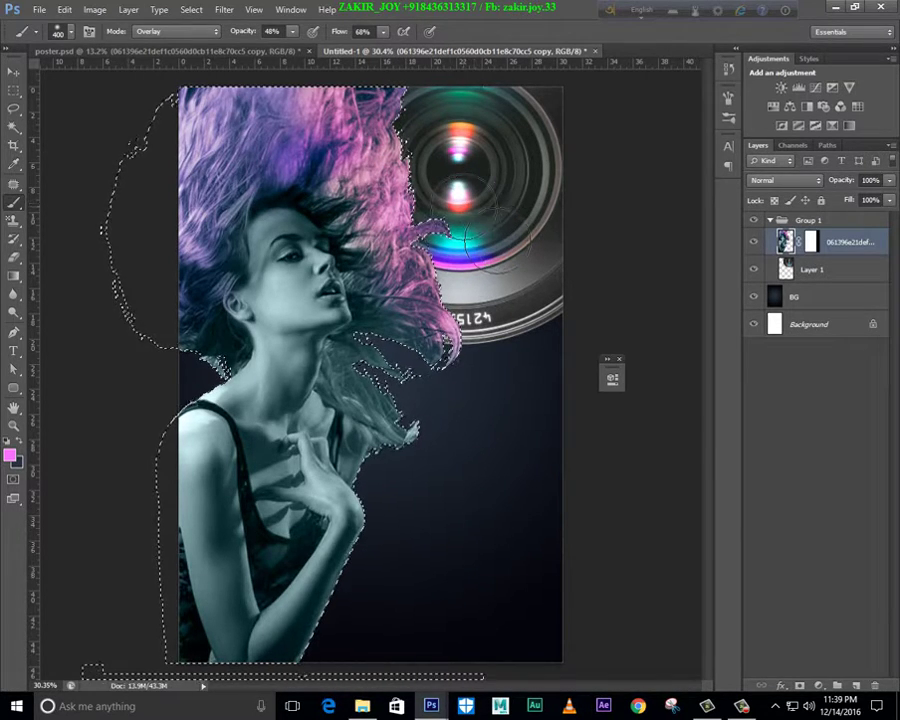
pyautogui.press('i')
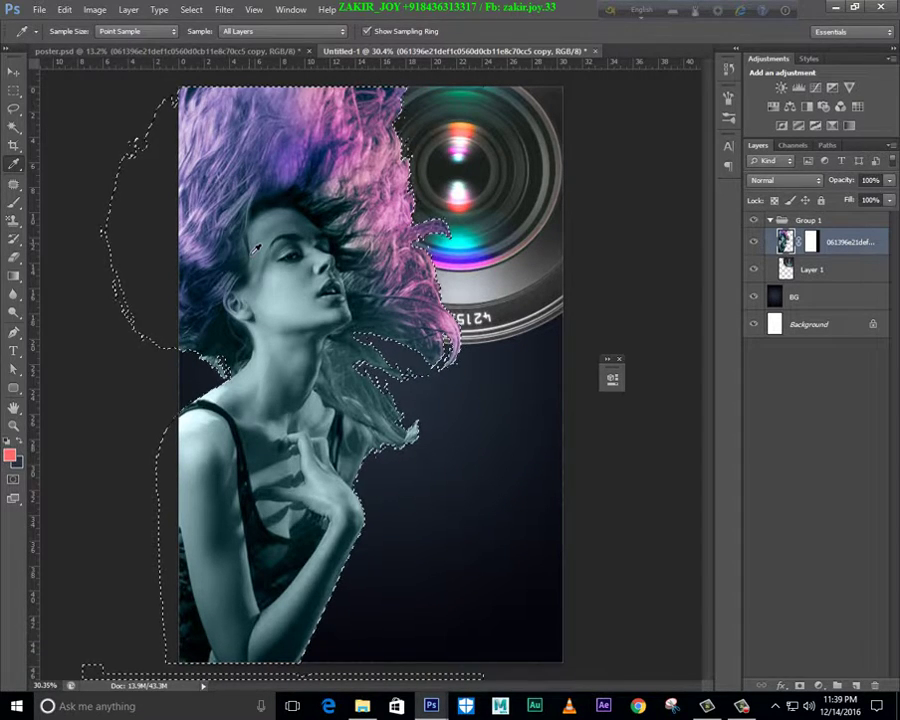
pyautogui.press('b')
pyautogui.moveTo(212, 345)
pyautogui.mouseDown()
pyautogui.moveTo(235, 398)
pyautogui.moveTo(326, 230)
pyautogui.moveTo(290, 220)
pyautogui.moveTo(310, 270)
pyautogui.moveTo(443, 470)
pyautogui.moveTo(412, 382)
pyautogui.moveTo(422, 346)
pyautogui.moveTo(400, 307)
pyautogui.moveTo(310, 215)
pyautogui.moveTo(285, 265)
pyautogui.moveTo(335, 240)
pyautogui.moveTo(378, 345)
pyautogui.moveTo(300, 340)
pyautogui.moveTo(280, 300)
pyautogui.moveTo(400, 420)
pyautogui.moveTo(355, 380)
pyautogui.moveTo(300, 140)
pyautogui.moveTo(305, 382)
pyautogui.moveTo(321, 362)
pyautogui.moveTo(510, 270)
pyautogui.moveTo(530, 165)
pyautogui.moveTo(480, 222)
pyautogui.mouseUp()
pyautogui.press('i')
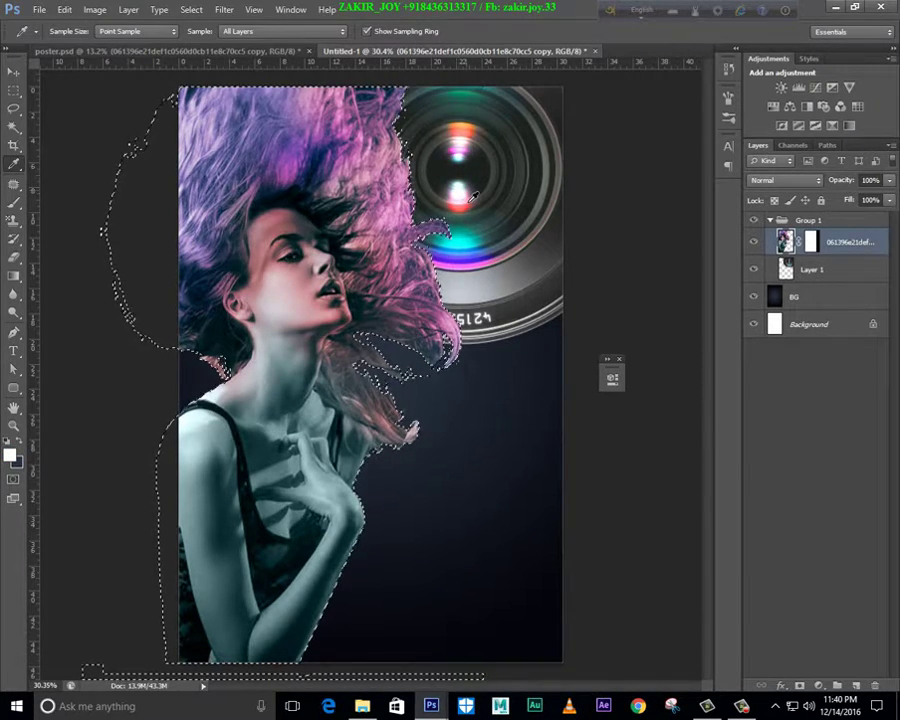
# Step: Sample light pink from the lens, overlay-paint the neck, chest and arm, then deselect
pyautogui.click(464, 207)
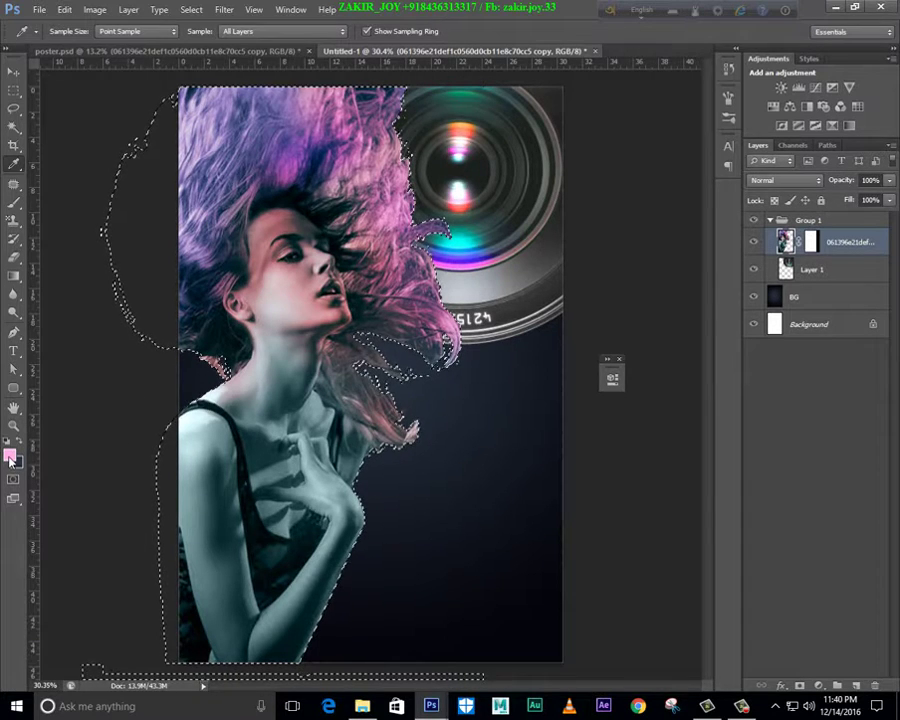
pyautogui.press('b')
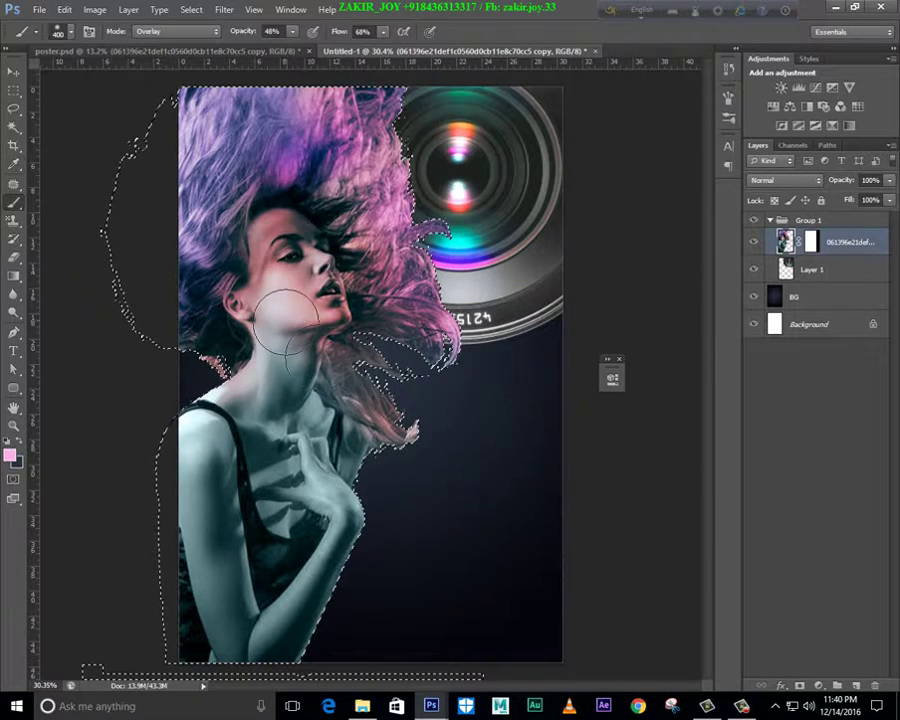
pyautogui.moveTo(280, 310)
pyautogui.mouseDown()
pyautogui.moveTo(343, 398)
pyautogui.moveTo(292, 394)
pyautogui.moveTo(380, 472)
pyautogui.moveTo(378, 488)
pyautogui.moveTo(222, 440)
pyautogui.moveTo(412, 402)
pyautogui.moveTo(422, 392)
pyautogui.moveTo(440, 422)
pyautogui.moveTo(400, 420)
pyautogui.moveTo(360, 400)
pyautogui.moveTo(320, 480)
pyautogui.moveTo(352, 410)
pyautogui.moveTo(238, 280)
pyautogui.moveTo(210, 278)
pyautogui.moveTo(180, 300)
pyautogui.moveTo(205, 480)
pyautogui.moveTo(261, 647)
pyautogui.moveTo(311, 583)
pyautogui.mouseUp()
pyautogui.moveTo(229, 695)
pyautogui.mouseDown()
pyautogui.moveTo(261, 553)
pyautogui.moveTo(372, 503)
pyautogui.moveTo(275, 630)
pyautogui.moveTo(283, 505)
pyautogui.moveTo(211, 653)
pyautogui.moveTo(230, 595)
pyautogui.moveTo(210, 425)
pyautogui.moveTo(390, 370)
pyautogui.moveTo(430, 475)
pyautogui.moveTo(225, 315)
pyautogui.mouseUp()
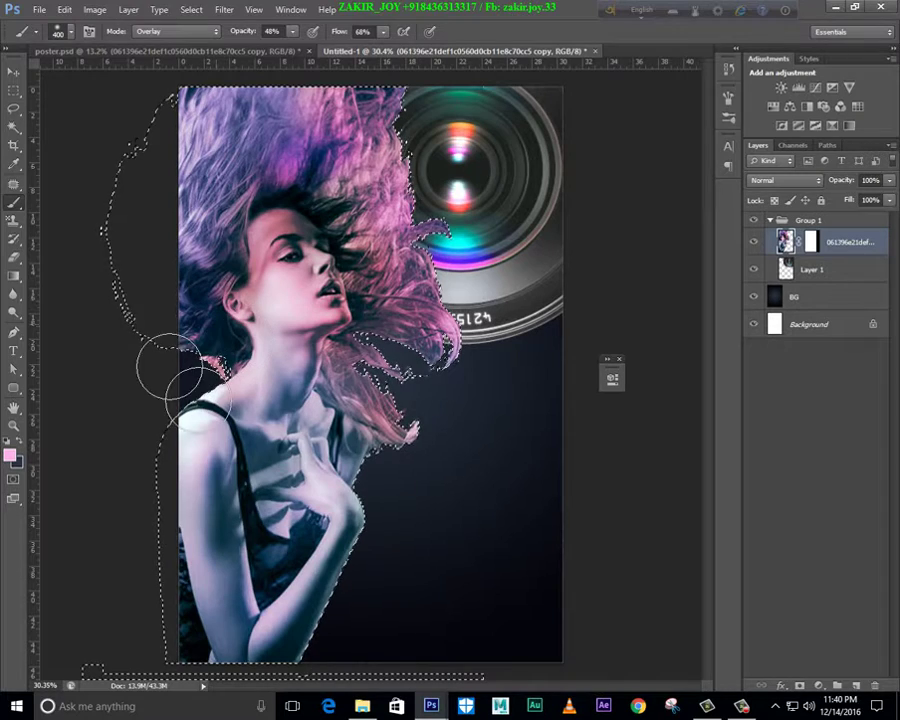
pyautogui.click(13, 72)
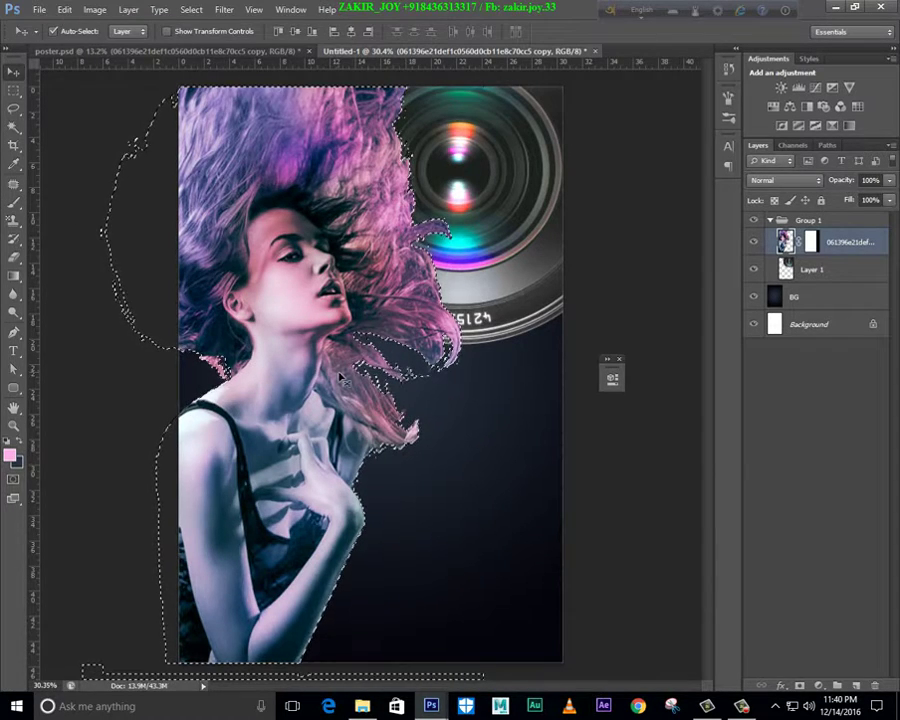
pyautogui.hotkey('ctrl', 'd')
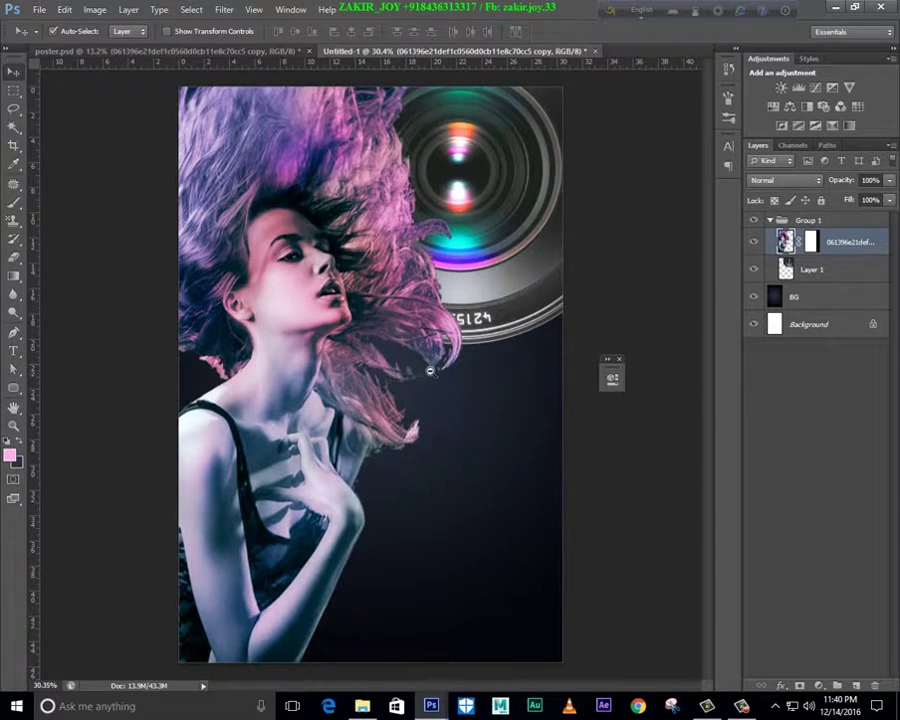
# Step: Fit the poster in view and duplicate Layer 1 into Layer 1 copy with Ctrl+J
pyautogui.keyDown('alt'); pyautogui.click(430, 371); pyautogui.keyUp('alt')
pyautogui.moveTo(430, 320); pyautogui.dragTo(360, 325)
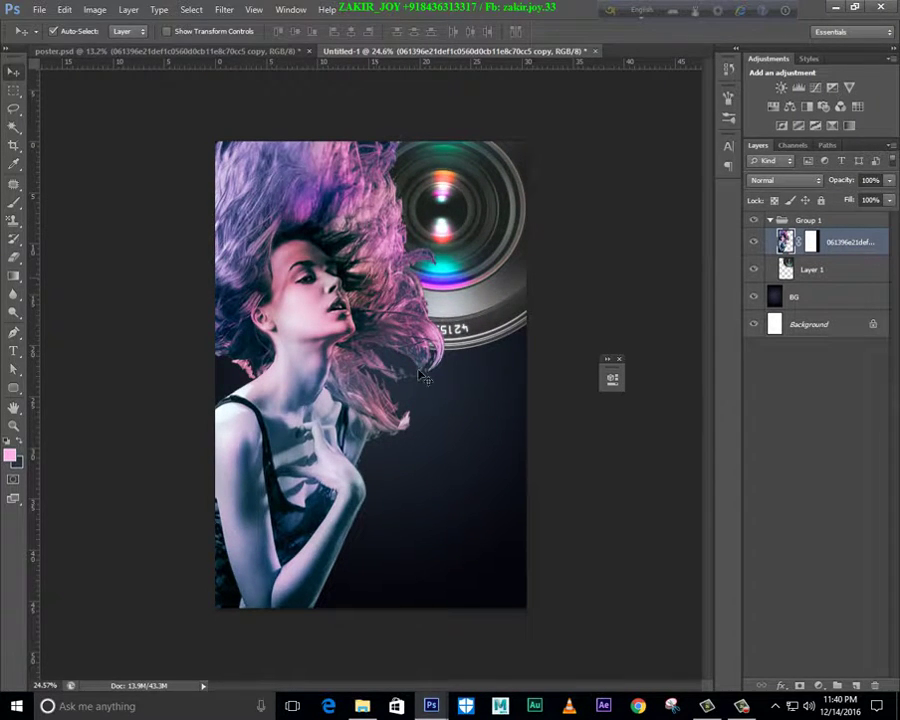
pyautogui.click(485, 183)
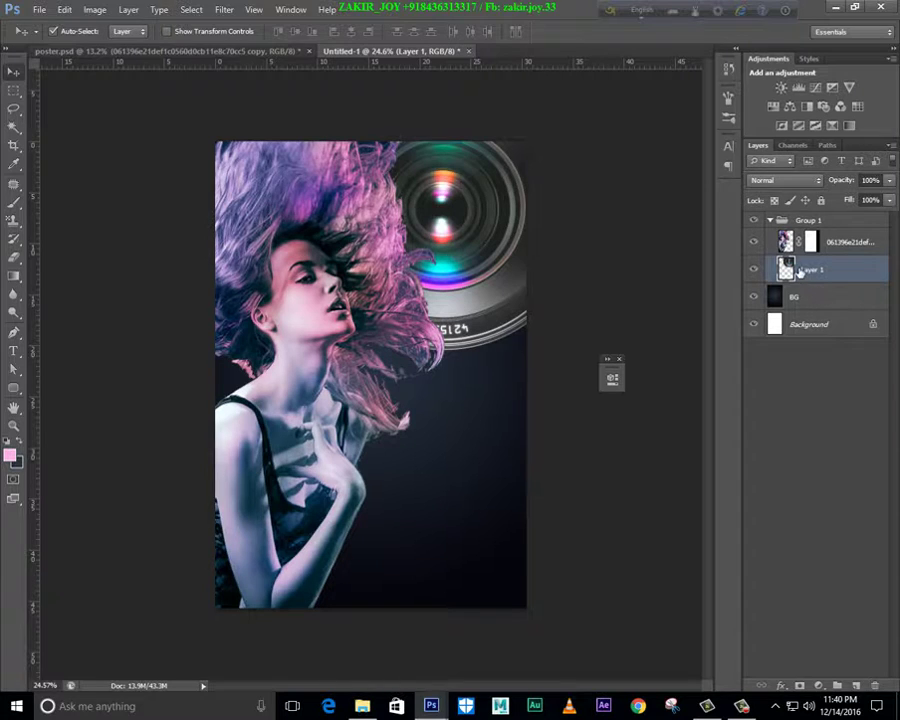
pyautogui.hotkey('ctrl', 'j')
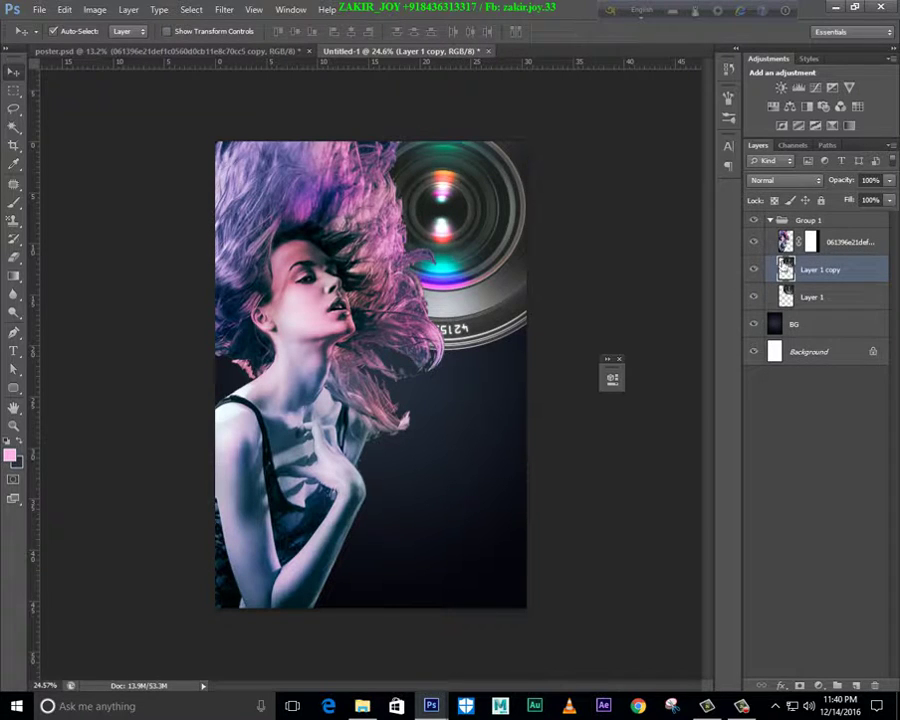
# Step: Set Layer 1 copy to Overlay blending at 44% opacity
pyautogui.click(793, 300)
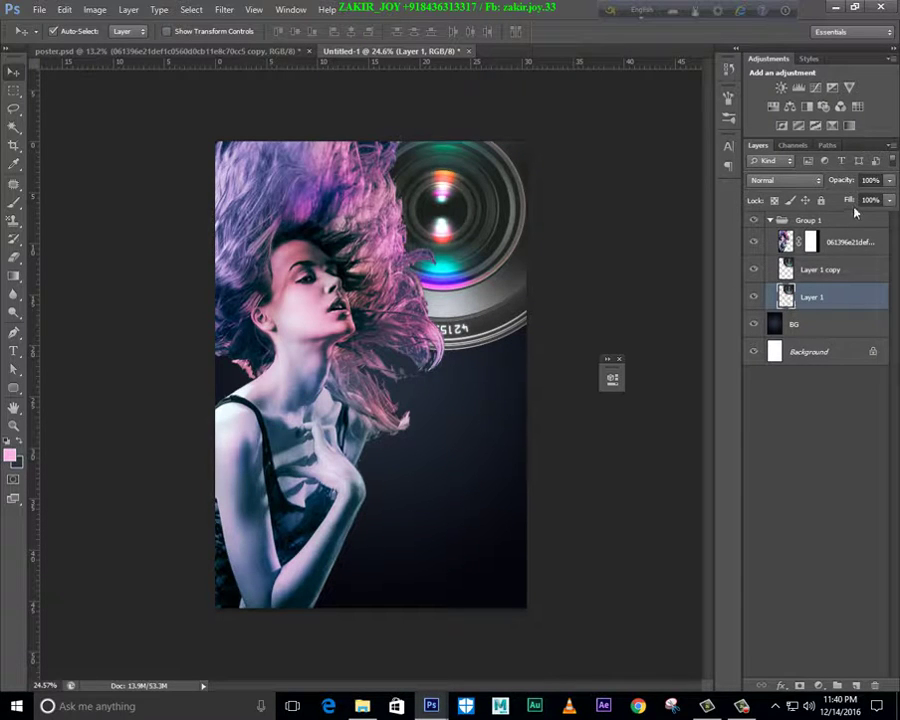
pyautogui.click(795, 270)
pyautogui.click(790, 181)
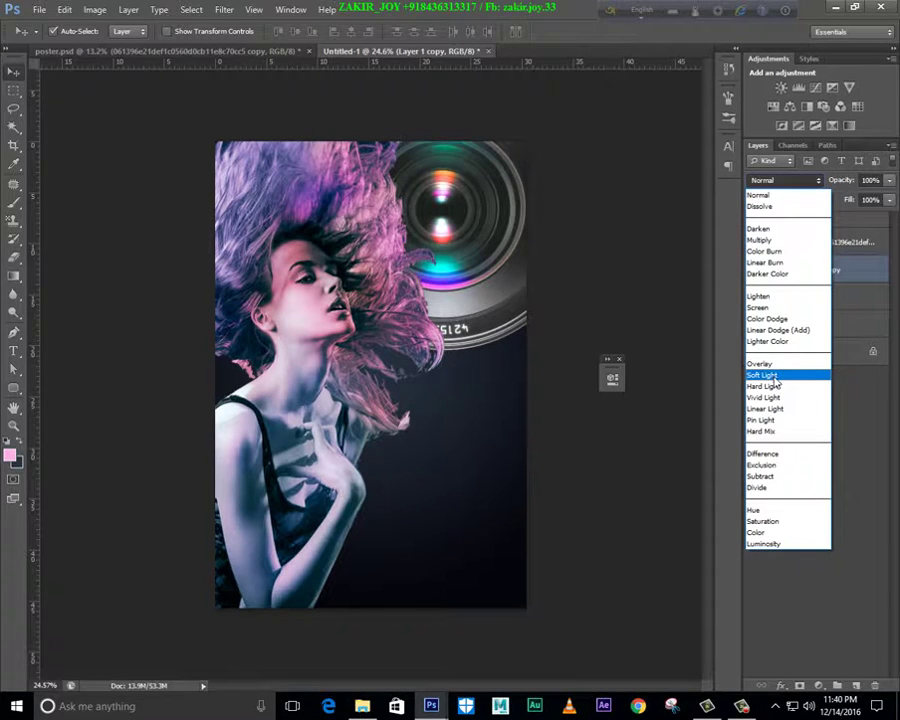
pyautogui.click(778, 364)
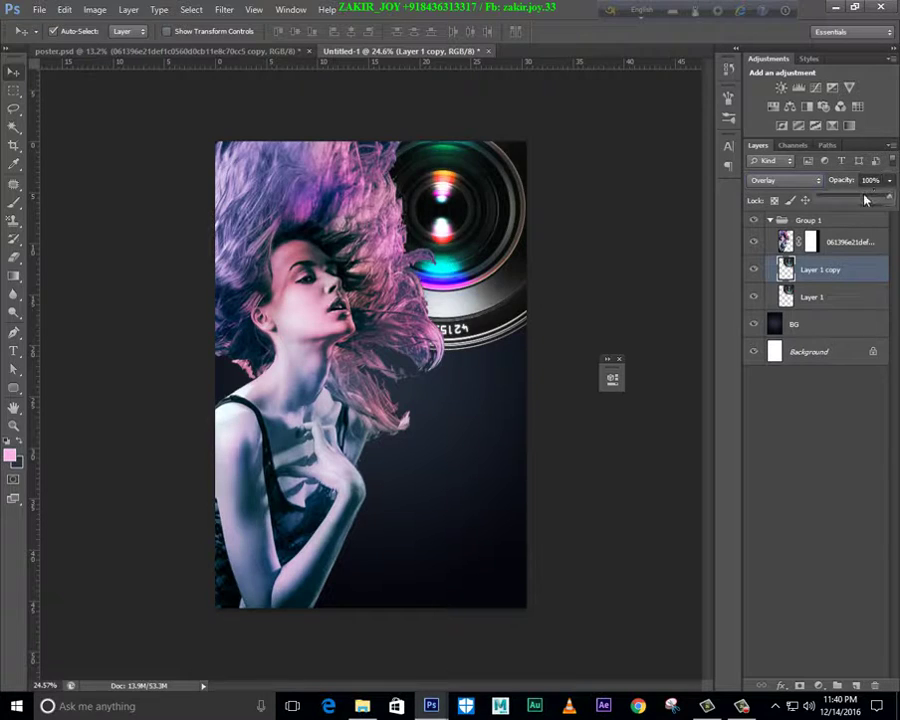
pyautogui.moveTo(888, 185); pyautogui.dragTo(857, 200)
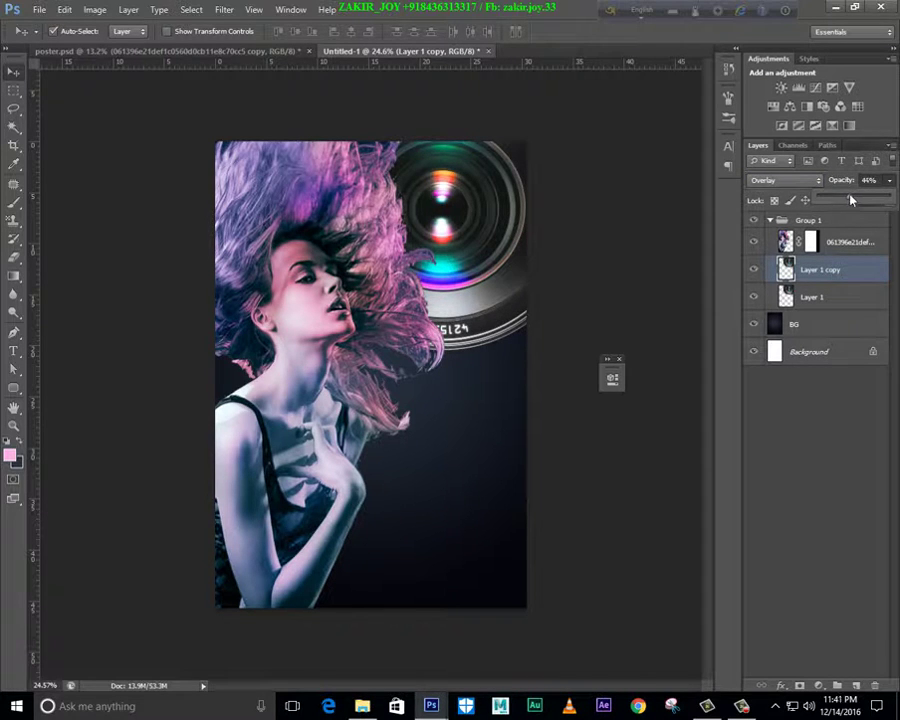
# Step: Cycle Layer 1's blend mode through Soft Light and Linear Light, settling on Difference
pyautogui.click(801, 297)
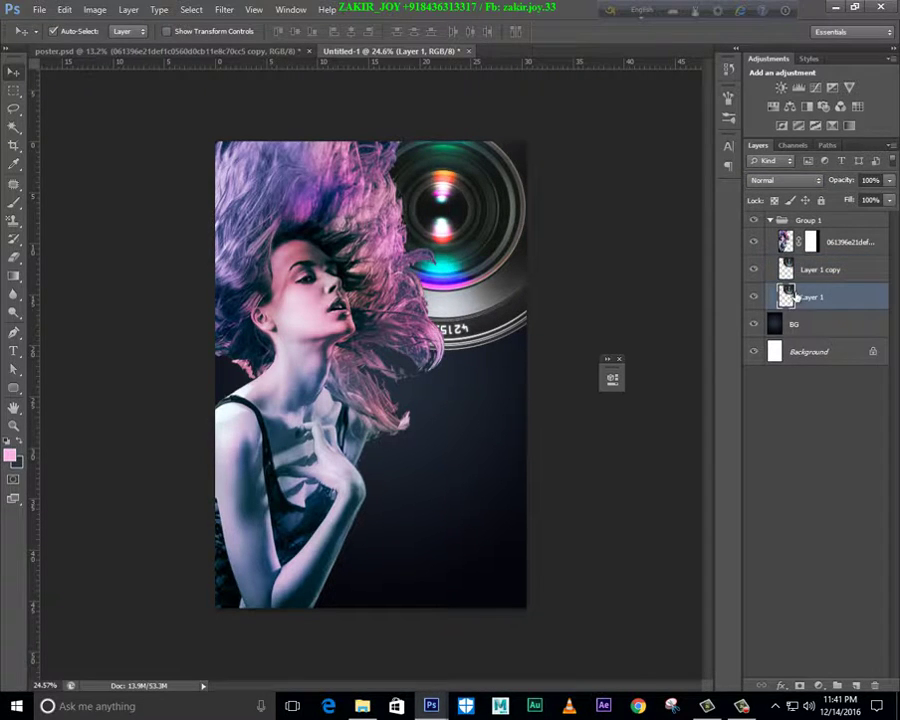
pyautogui.click(800, 181)
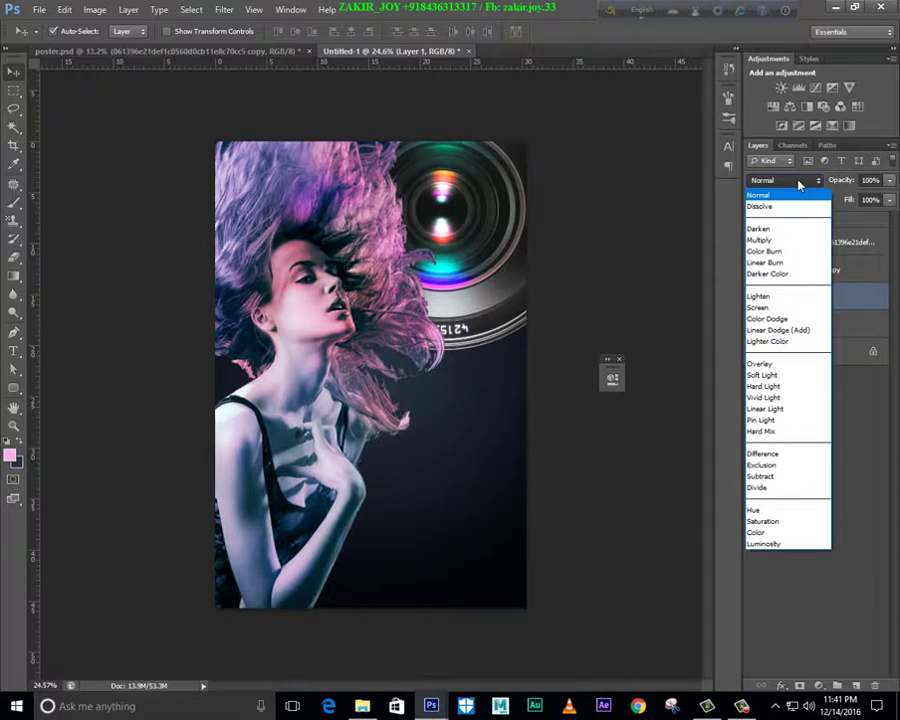
pyautogui.click(782, 376)
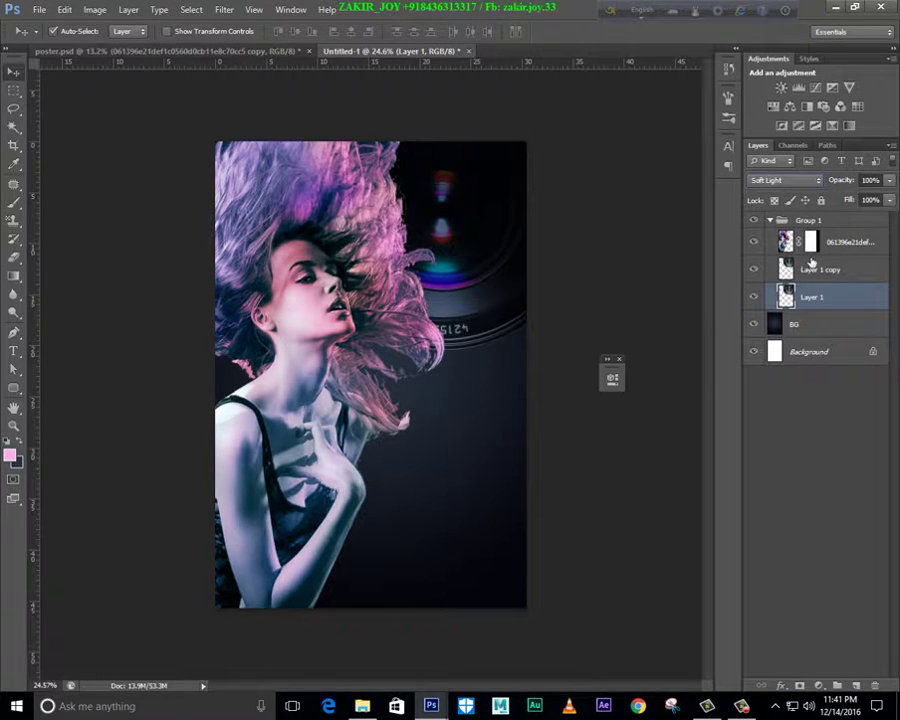
pyautogui.click(790, 181)
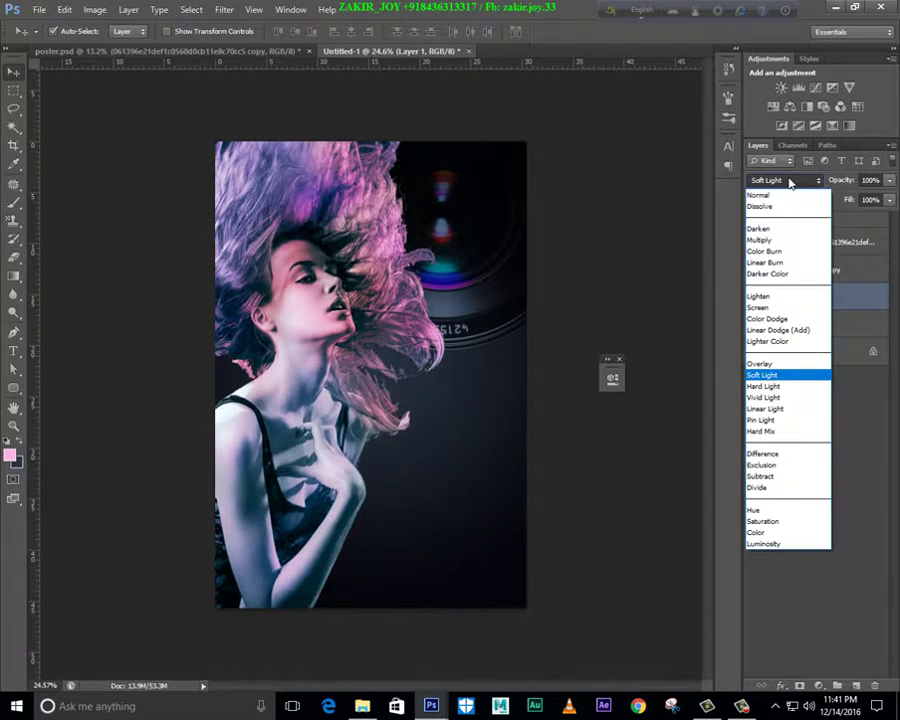
pyautogui.click(790, 181)
pyautogui.press('Down')
pyautogui.press('Down')
pyautogui.press('Down')
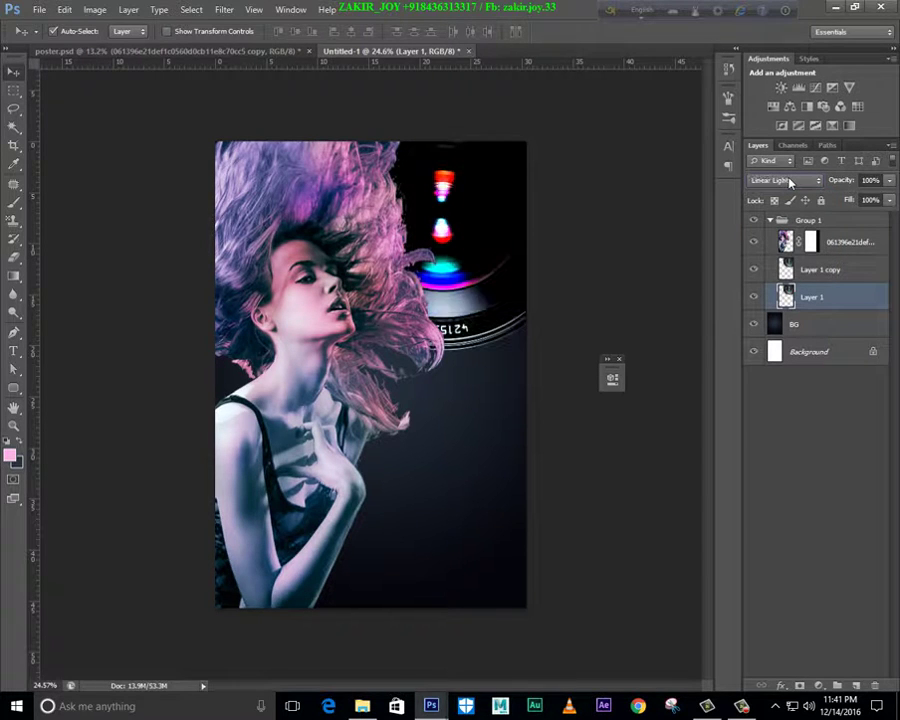
pyautogui.press('Down')
pyautogui.press('Down')
pyautogui.press('Down')
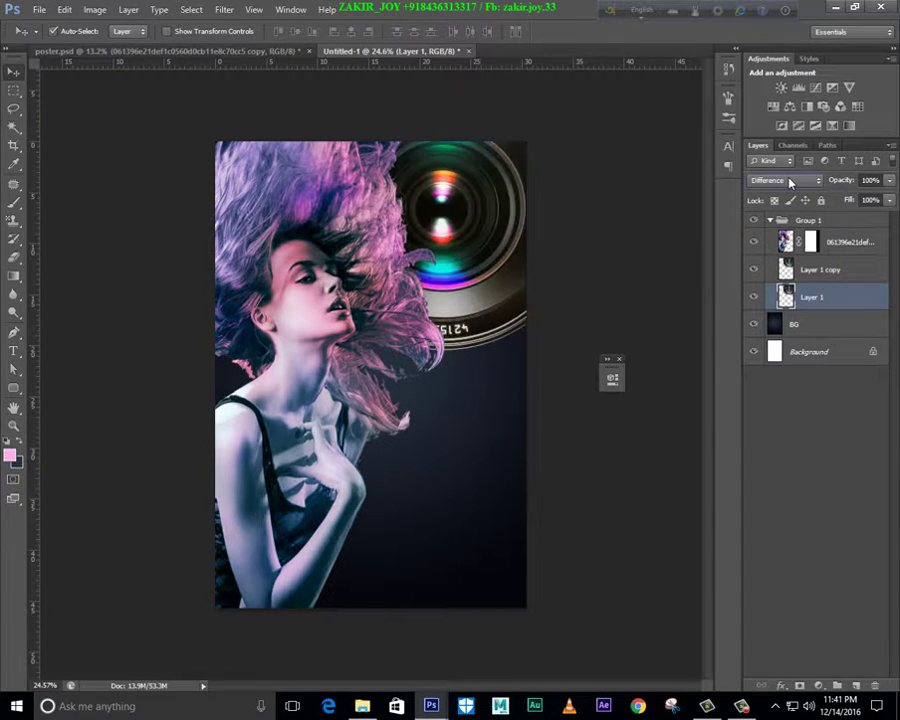
pyautogui.press('Down')
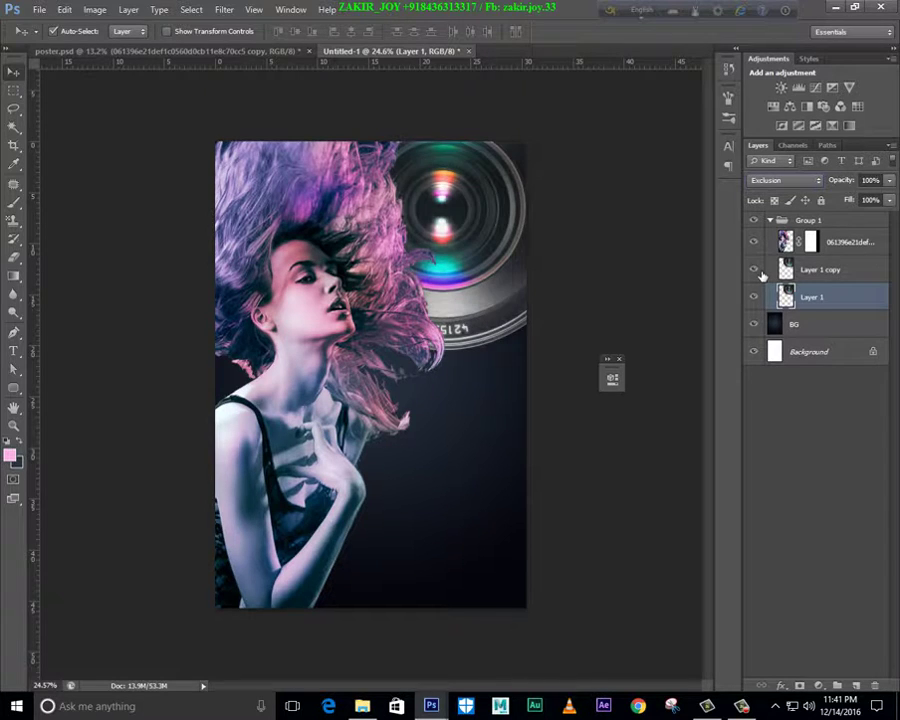
# Step: Show and select Layer 1 copy, then load its circular selection
pyautogui.click(754, 270)
pyautogui.click(802, 270)
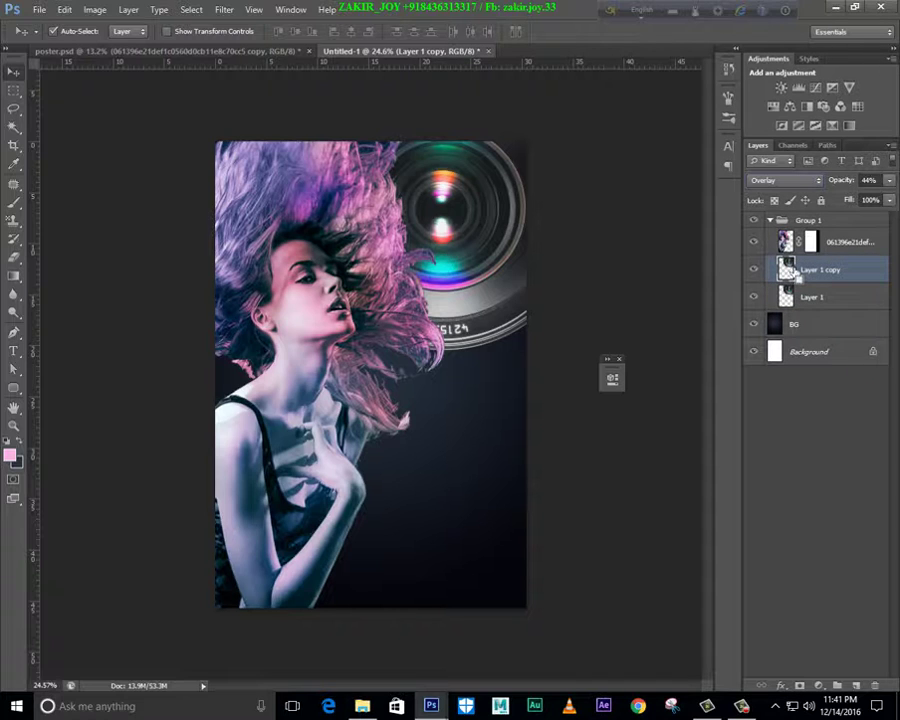
pyautogui.keyDown('ctrl'); pyautogui.click(791, 270); pyautogui.keyUp('ctrl')
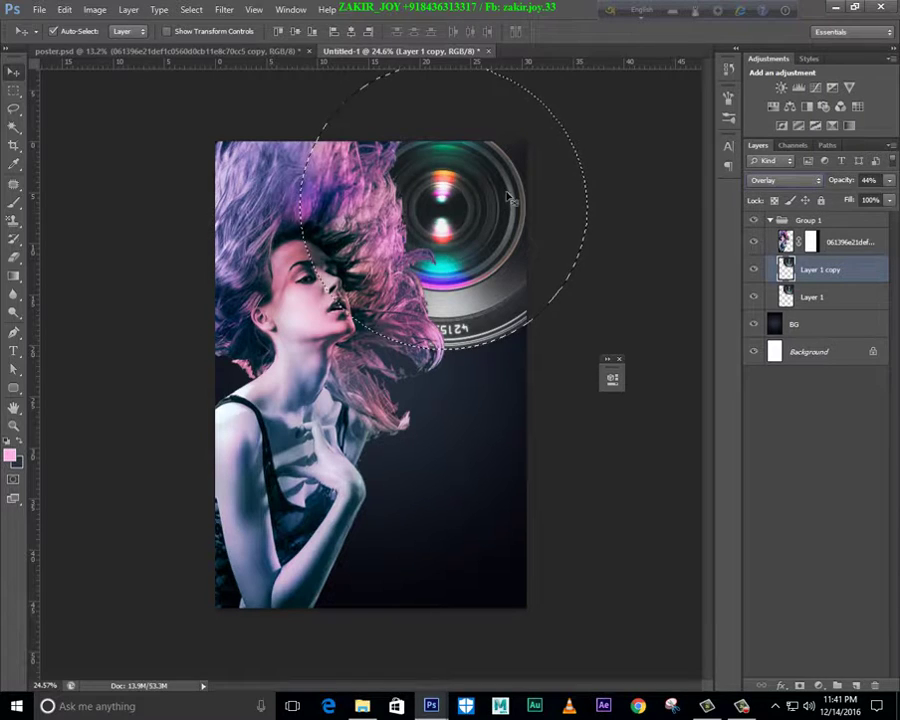
# Step: Fade the lens overlay with gradients inside the circle, then bring up the Gradient Editor
pyautogui.click(13, 275)
pyautogui.moveTo(562, 126); pyautogui.dragTo(470, 205)
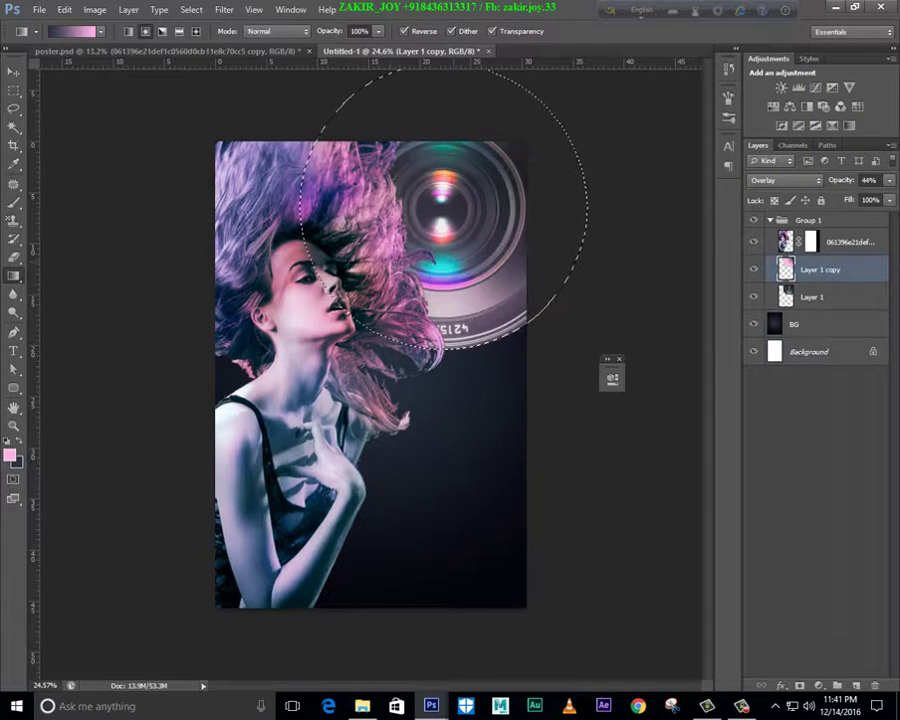
pyautogui.moveTo(410, 260); pyautogui.dragTo(463, 274)
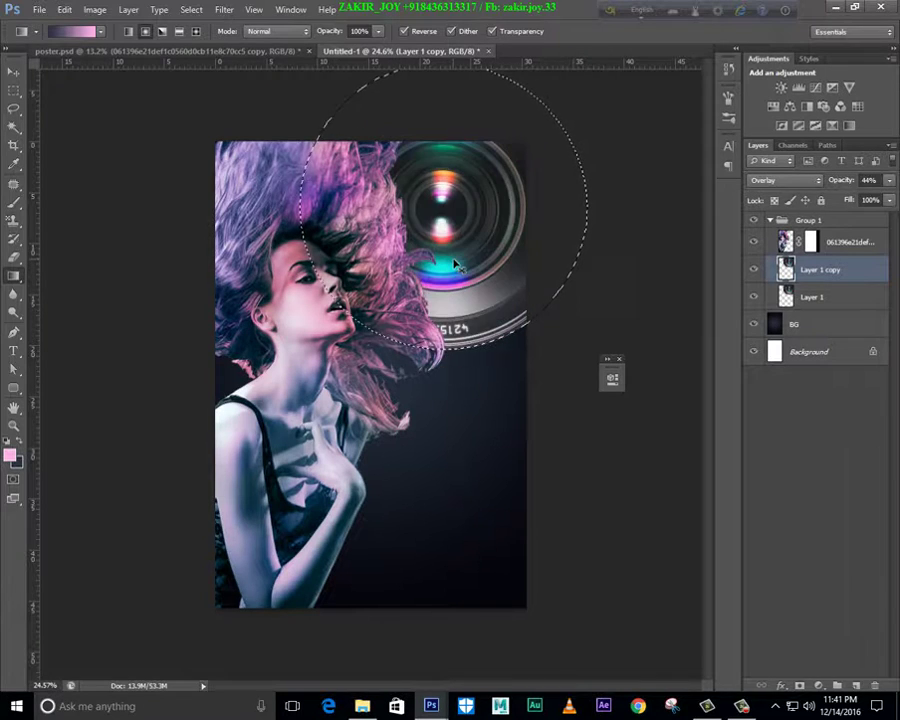
pyautogui.hotkey('ctrl', '-')
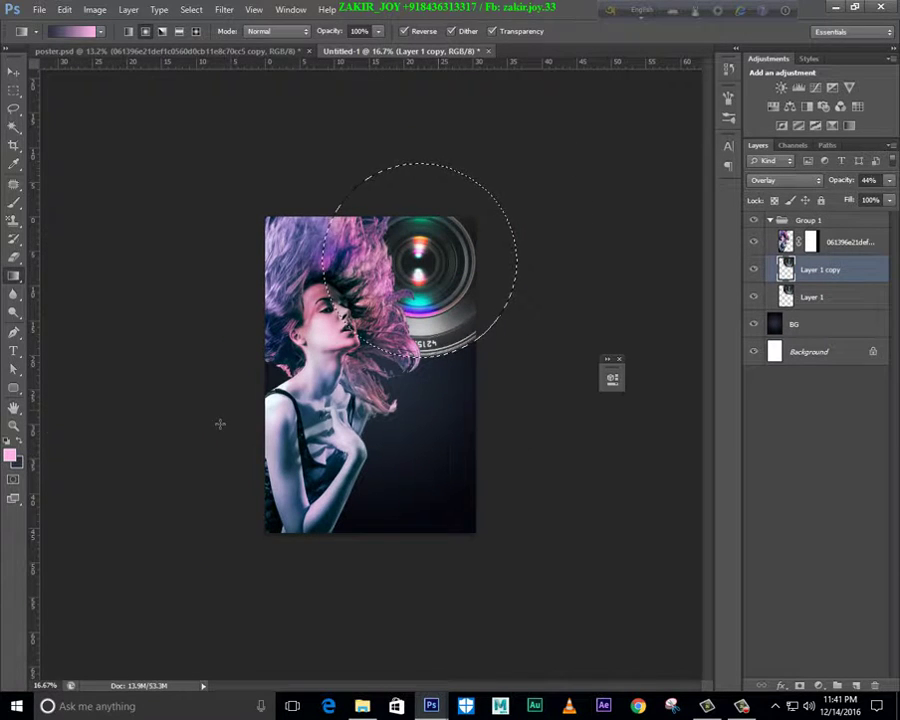
pyautogui.moveTo(362, 150); pyautogui.dragTo(485, 288)
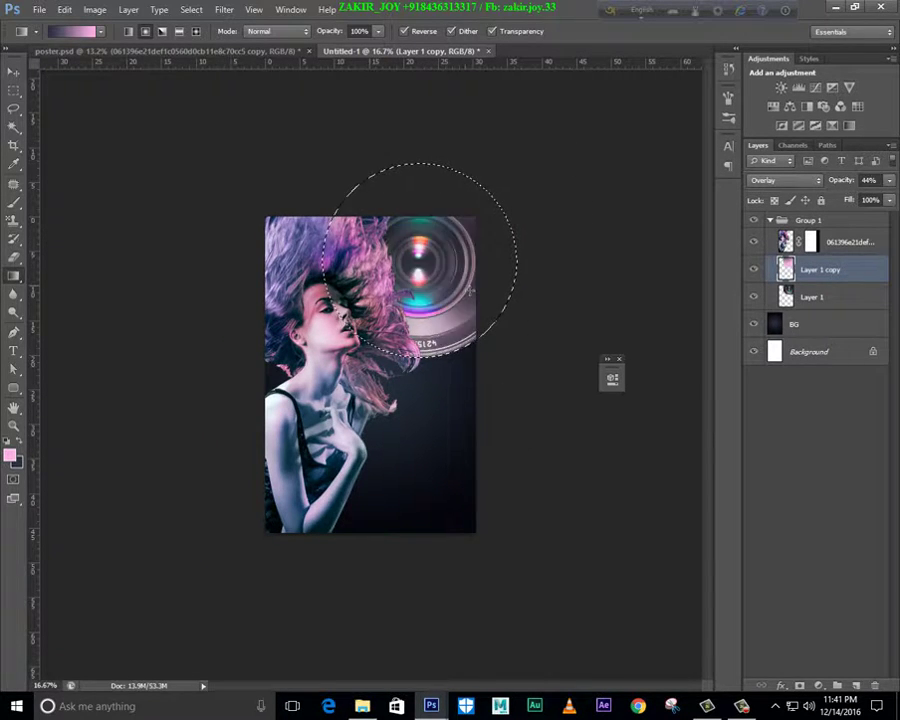
pyautogui.click(62, 31)
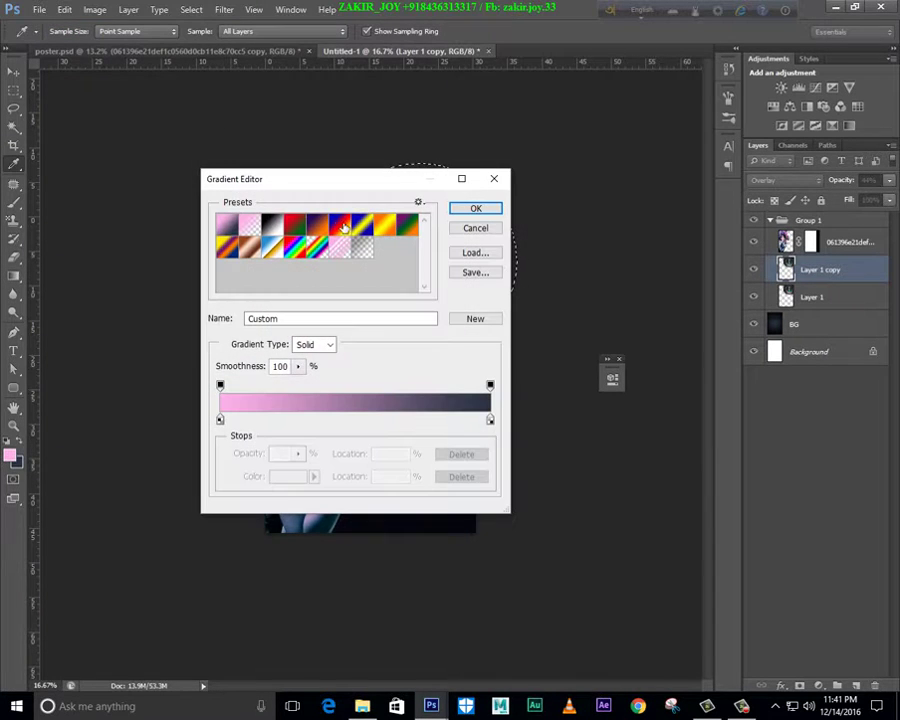
# Step: Build a gradient from hair purple to near-black, both sampled from the image
pyautogui.click(220, 420)
pyautogui.moveTo(395, 181); pyautogui.dragTo(238, 163)
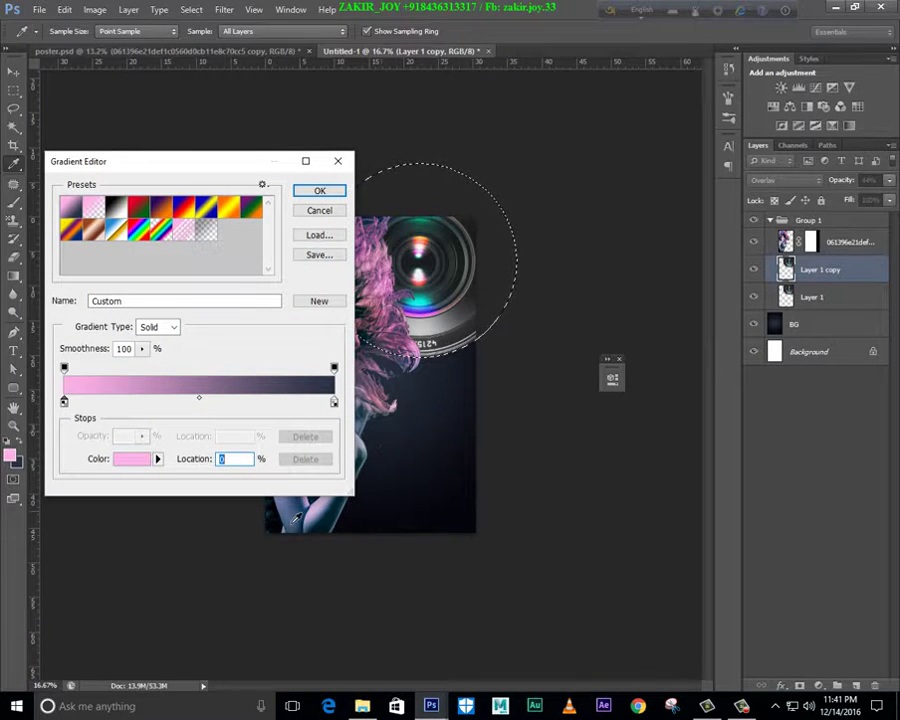
pyautogui.moveTo(244, 166)
pyautogui.mouseDown()
pyautogui.moveTo(458, 347)
pyautogui.moveTo(619, 307)
pyautogui.mouseUp()
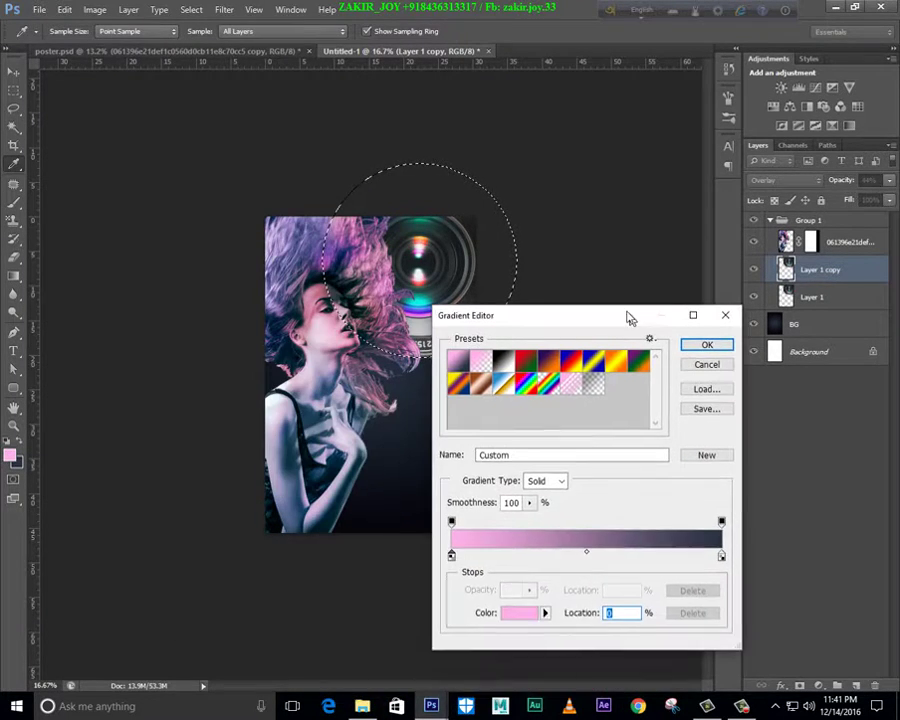
pyautogui.click(325, 370)
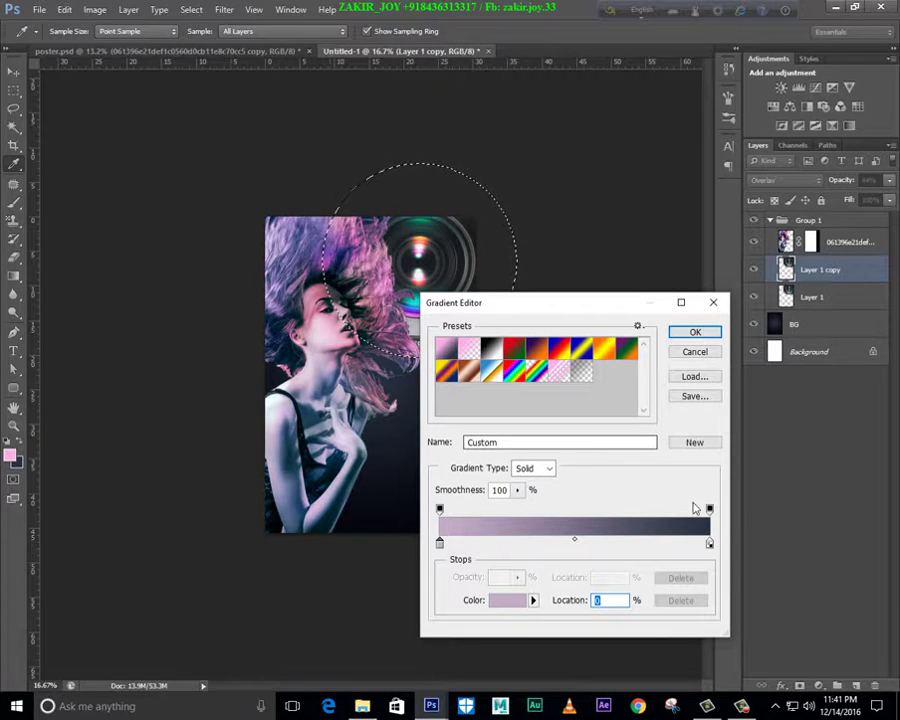
pyautogui.click(709, 543)
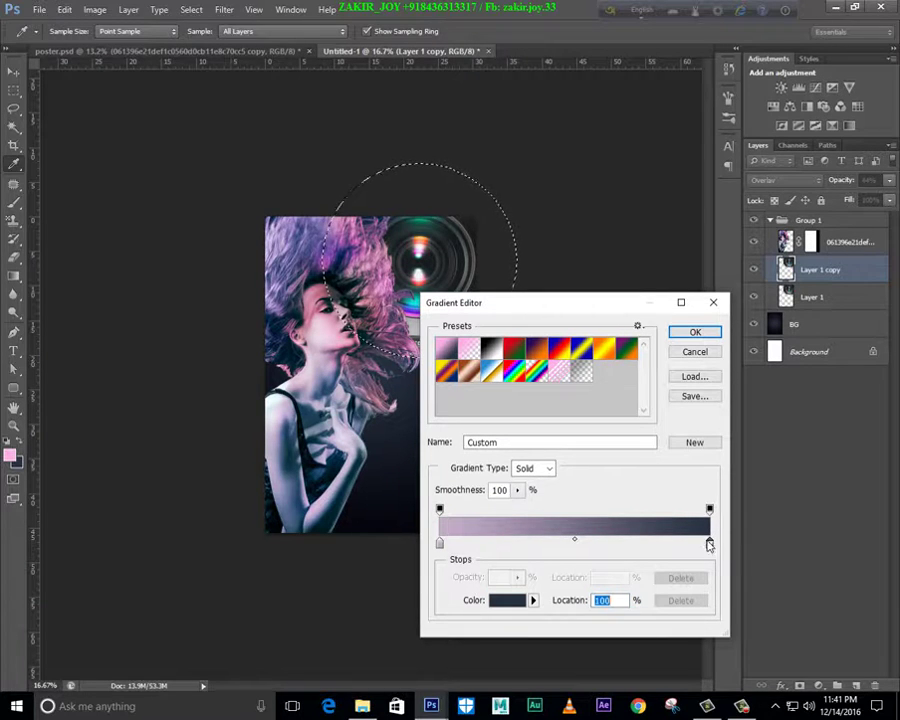
pyautogui.click(384, 495)
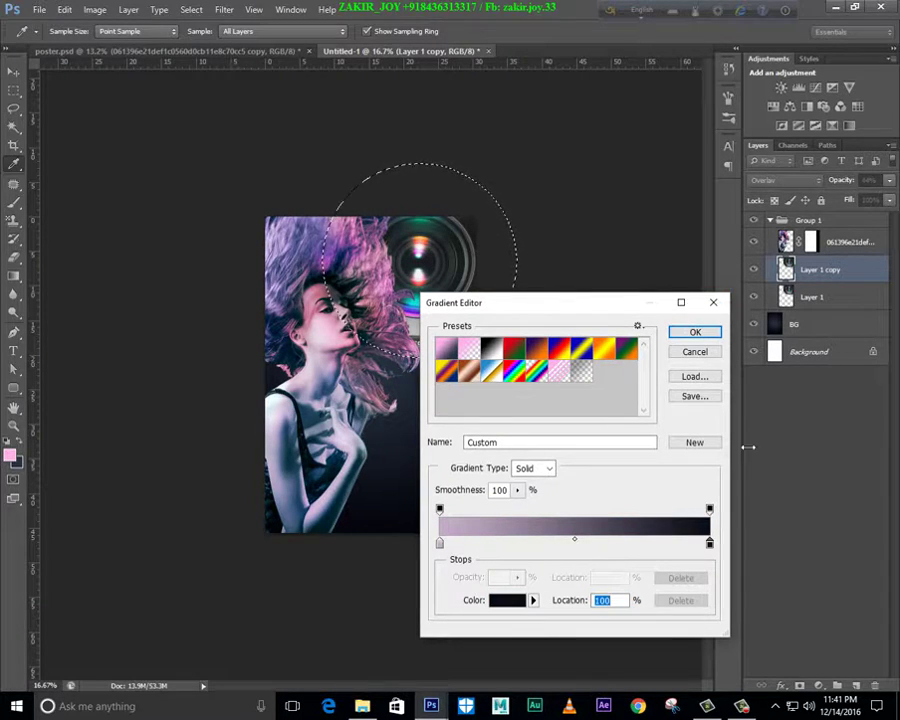
pyautogui.click(440, 545)
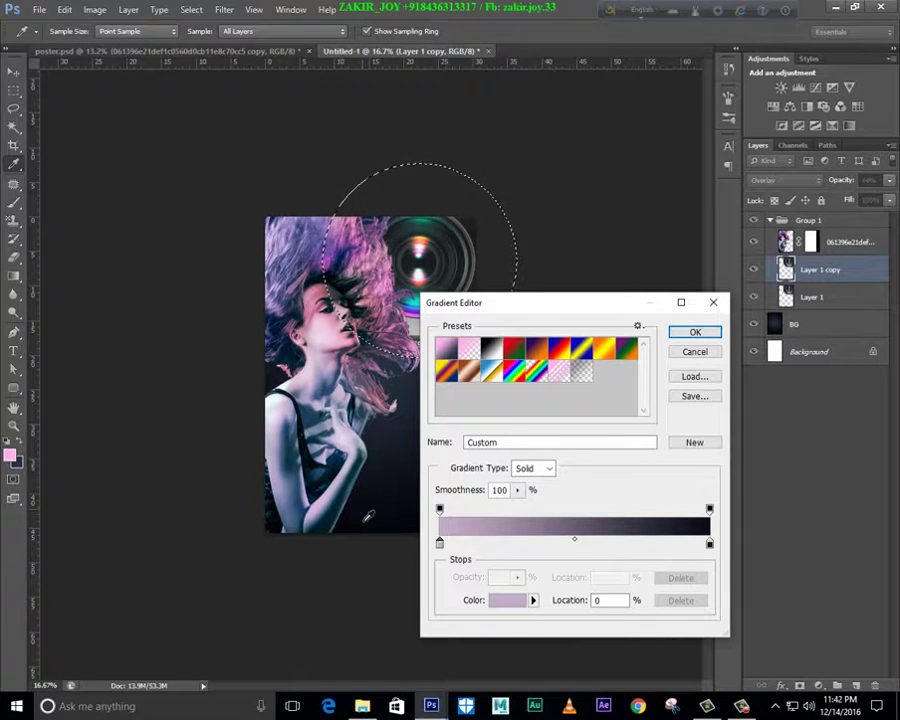
pyautogui.click(308, 248)
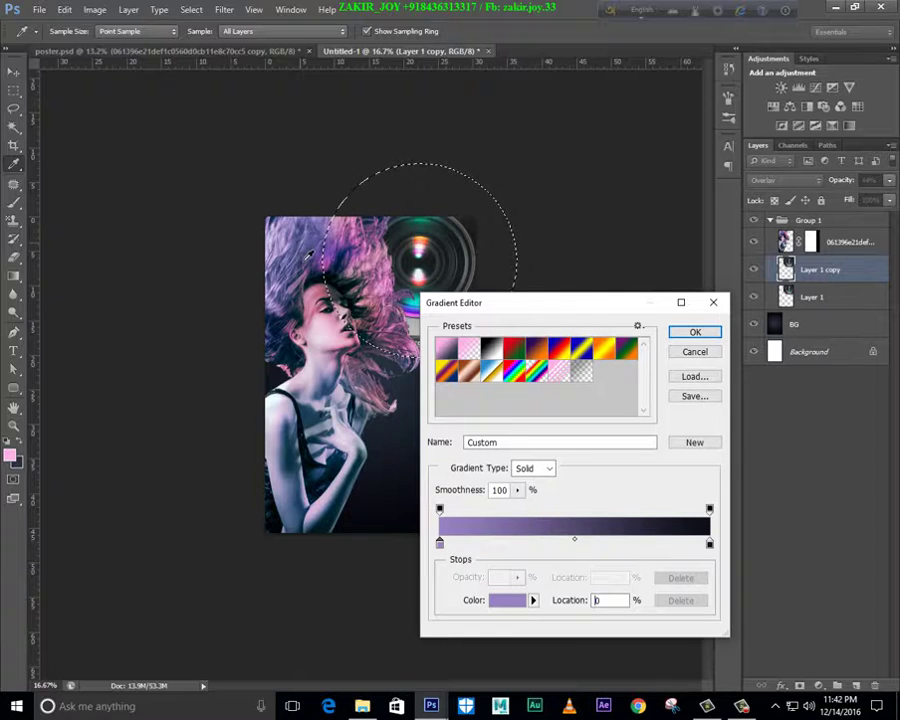
pyautogui.click(695, 332)
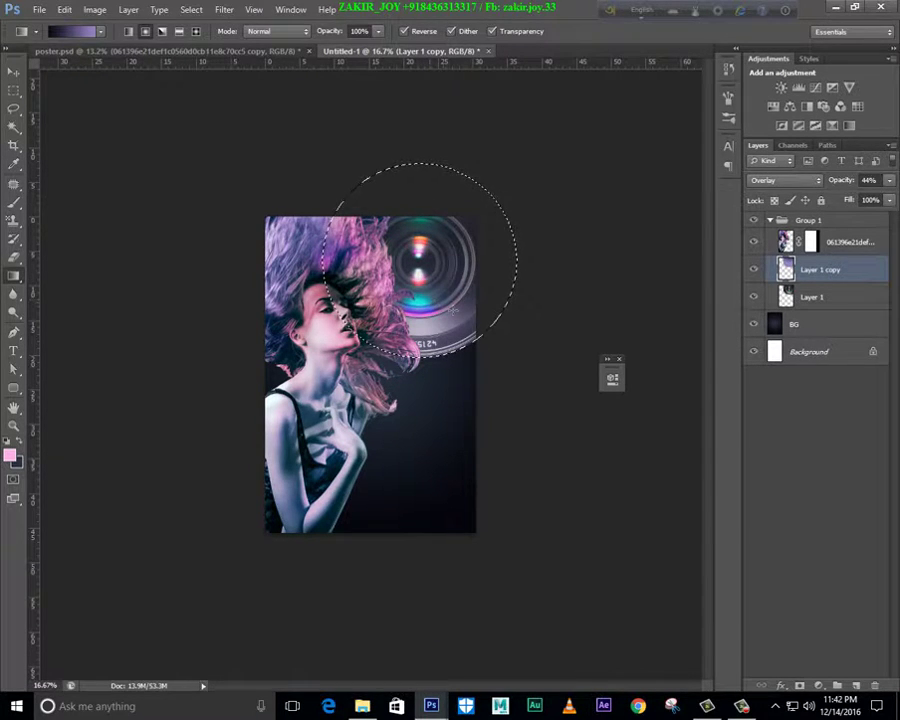
# Step: Fill the lens circle with the purple-to-black gradient and clear the selection
pyautogui.moveTo(384, 199); pyautogui.dragTo(461, 281)
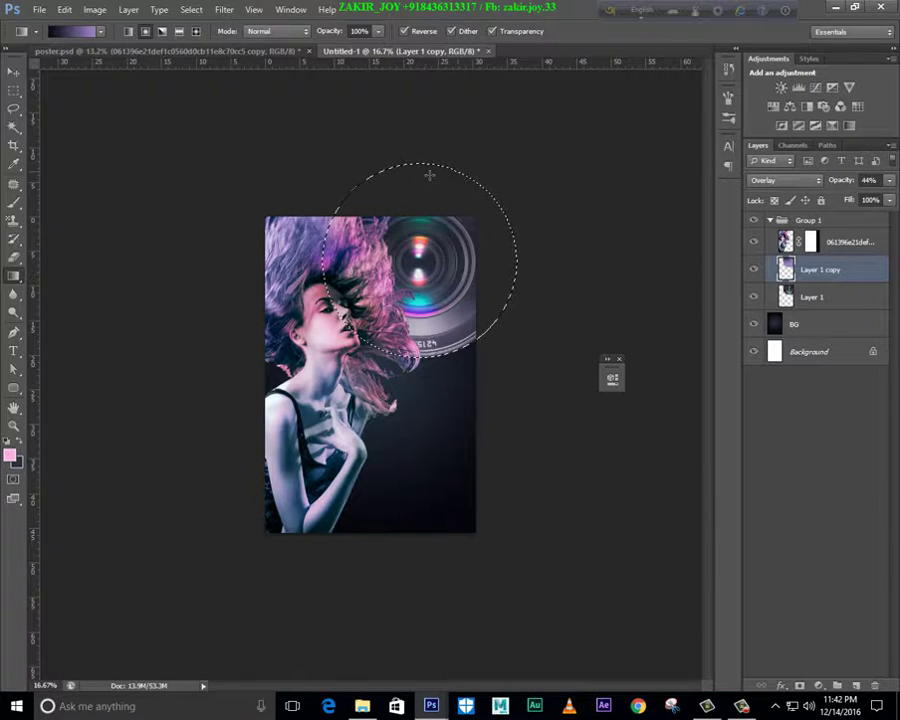
pyautogui.moveTo(429, 175); pyautogui.dragTo(452, 311)
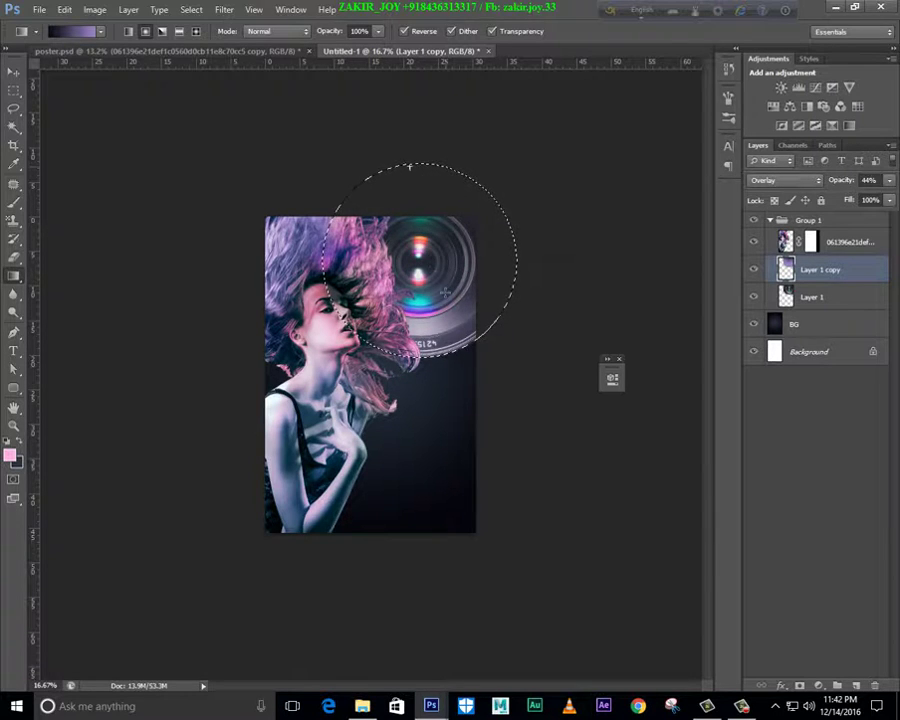
pyautogui.moveTo(397, 147); pyautogui.dragTo(455, 390)
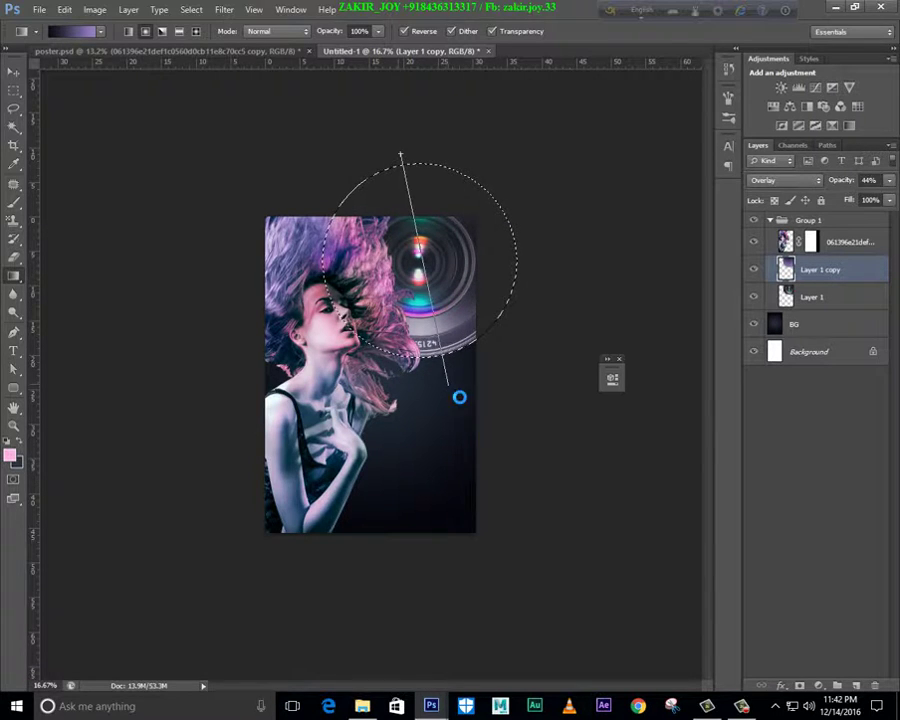
pyautogui.hotkey('ctrl', 'd')
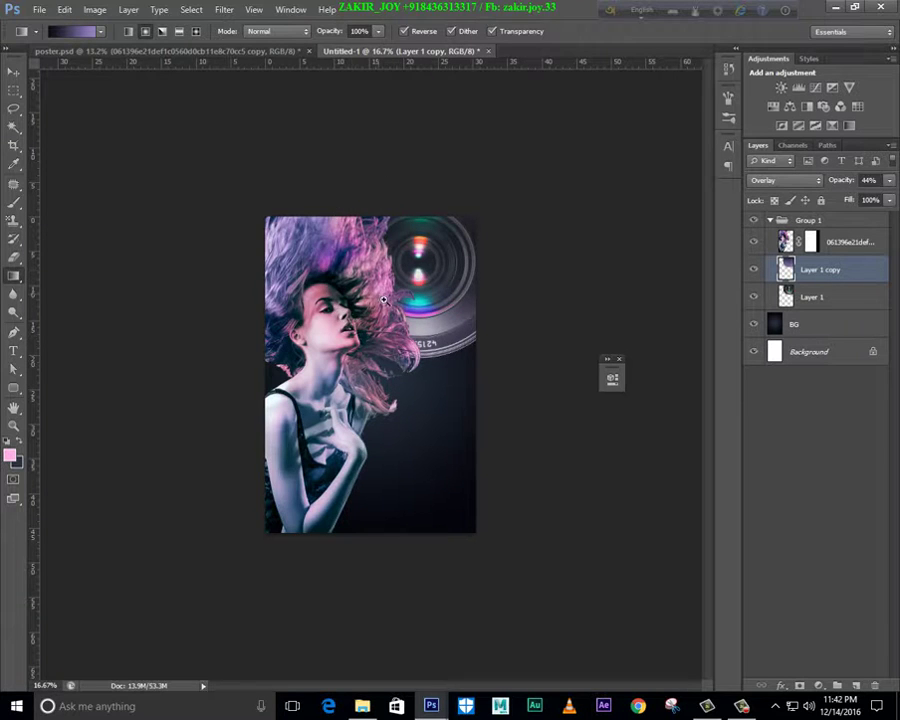
pyautogui.scroll(3, 410, 310)
pyautogui.scroll(-1, 412, 320)
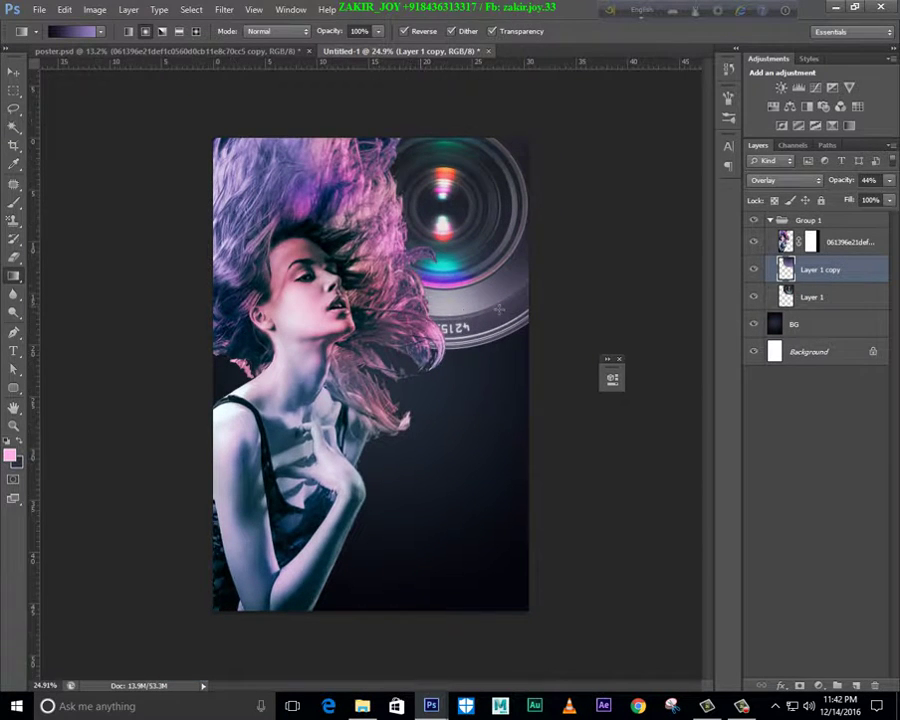
# Step: Toggle the lens overlay to compare, then reopen the Gradient Editor
pyautogui.click(764, 297)
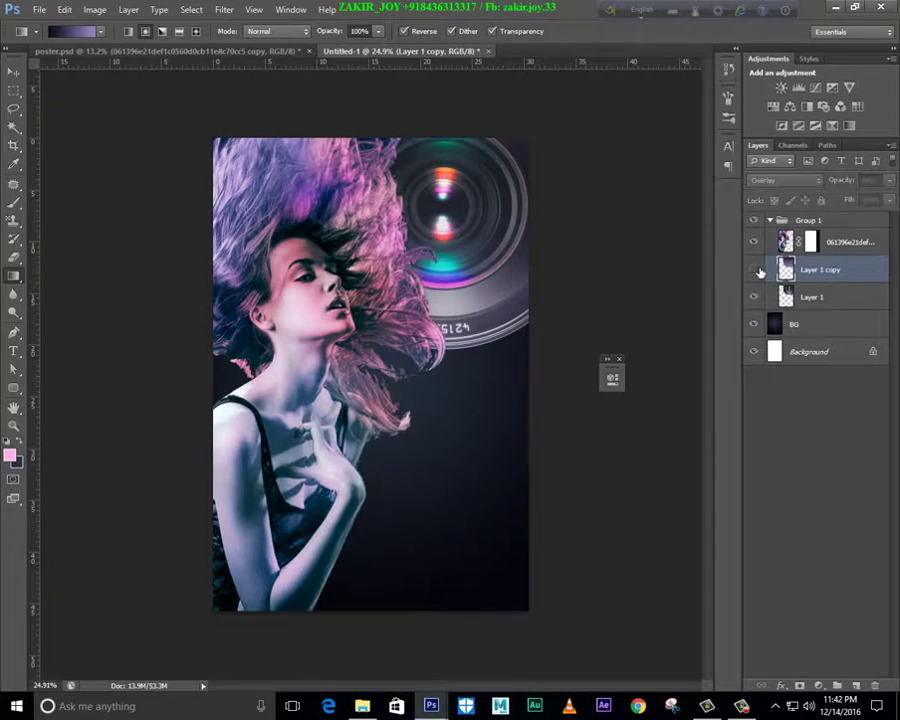
pyautogui.click(758, 269)
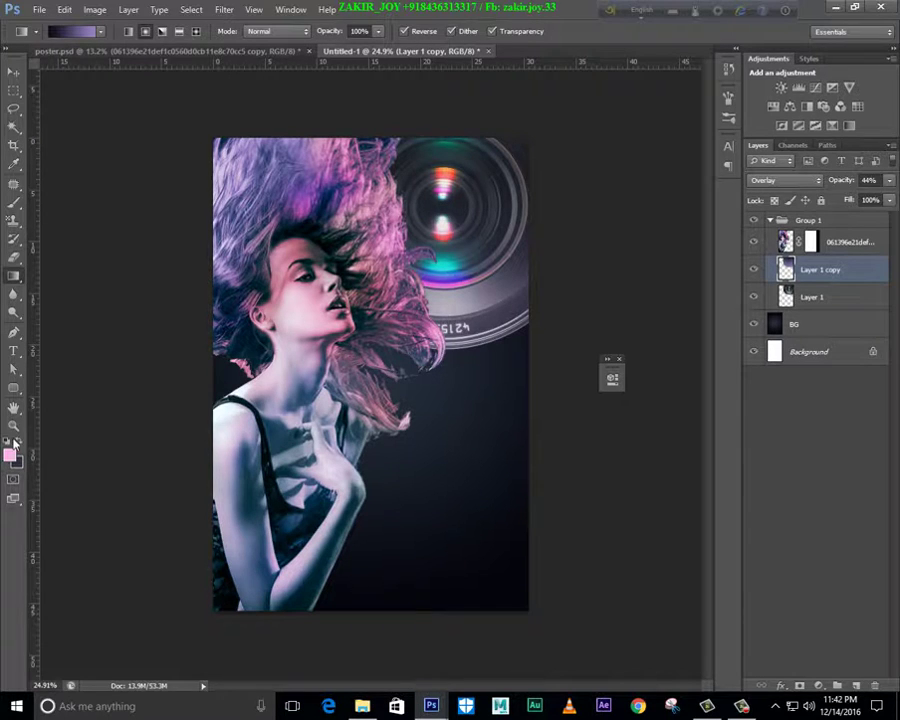
pyautogui.click(50, 31)
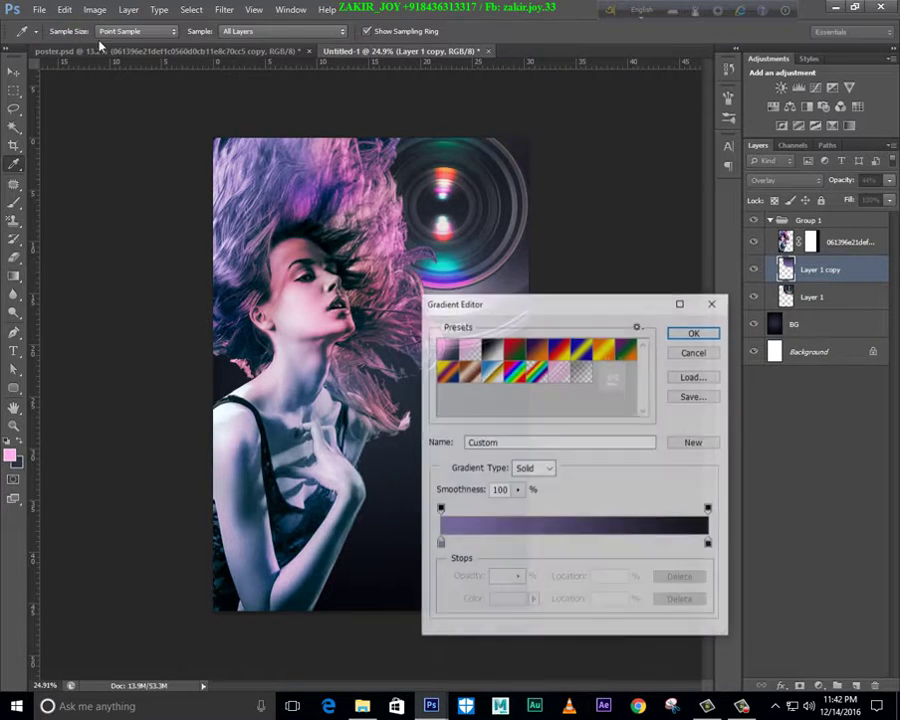
pyautogui.click(713, 302)
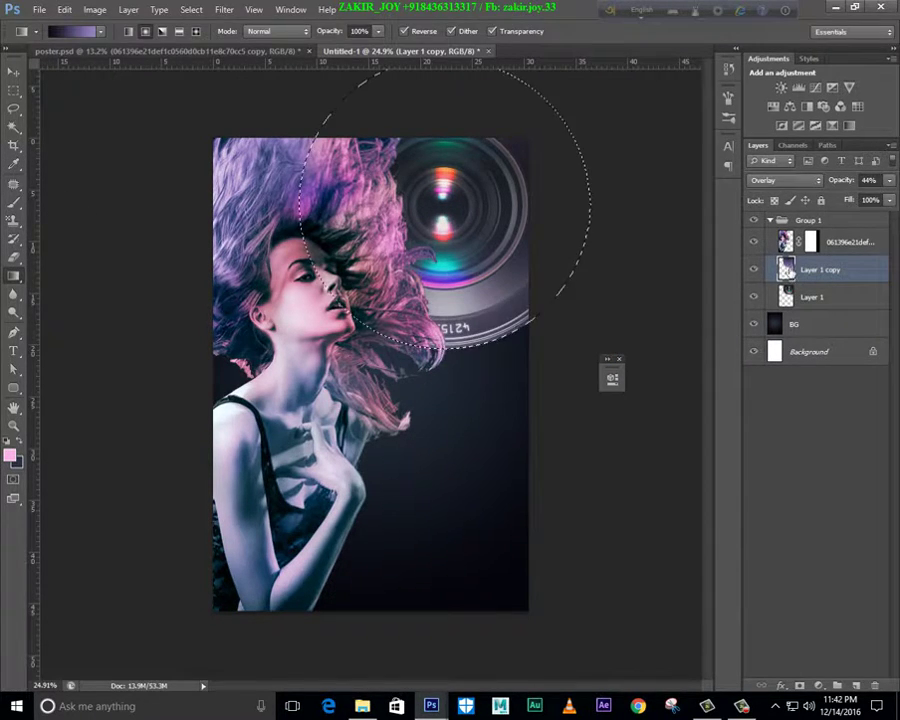
pyautogui.click(63, 31)
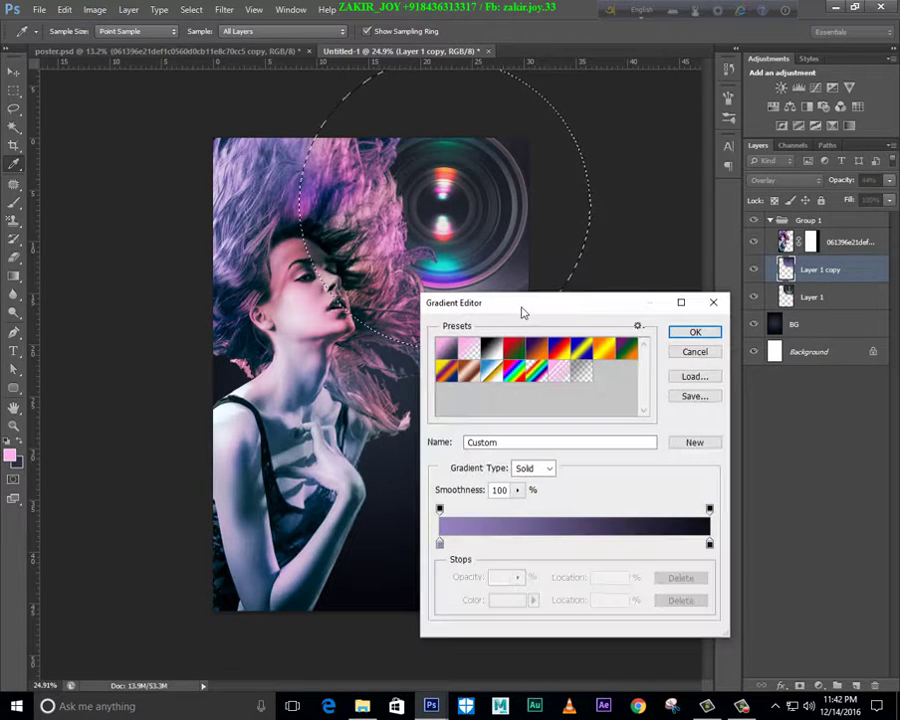
pyautogui.moveTo(528, 301)
pyautogui.mouseDown()
pyautogui.moveTo(392, 288)
pyautogui.moveTo(654, 170)
pyautogui.mouseUp()
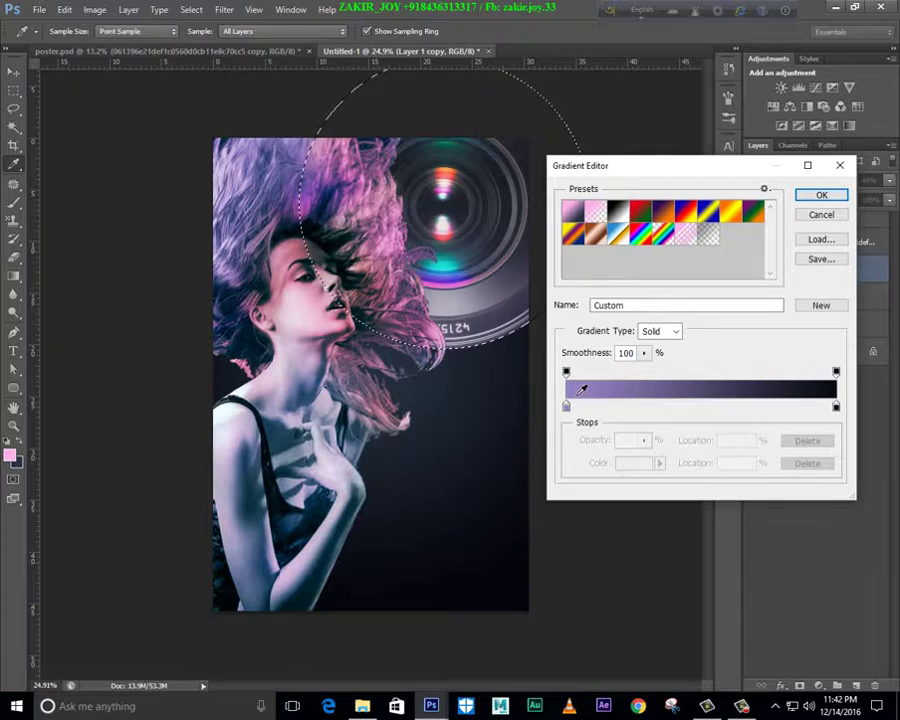
pyautogui.moveTo(640, 168); pyautogui.dragTo(662, 189)
# Step: Set the gradient stops to near-black and dark navy sampled from the canvas
pyautogui.click(588, 427)
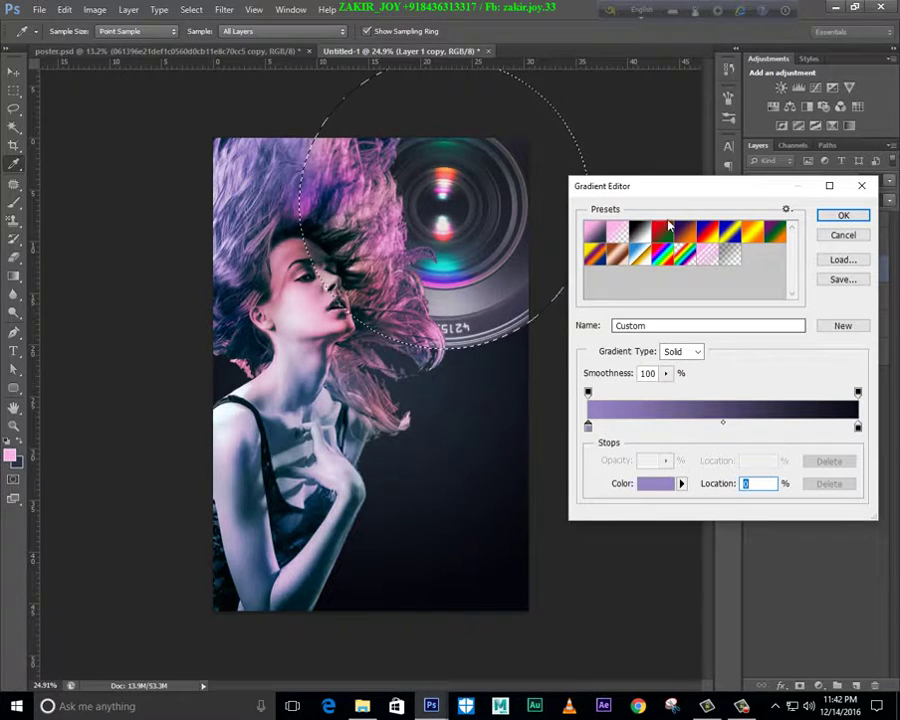
pyautogui.moveTo(673, 190); pyautogui.dragTo(684, 201)
pyautogui.click(404, 559)
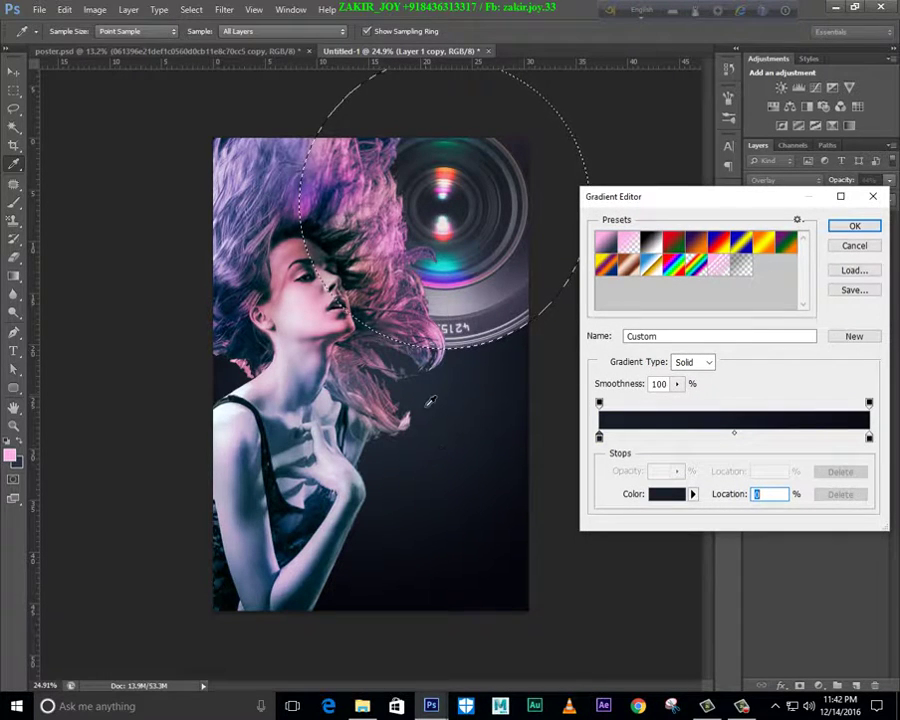
pyautogui.click(431, 400)
pyautogui.click(868, 437)
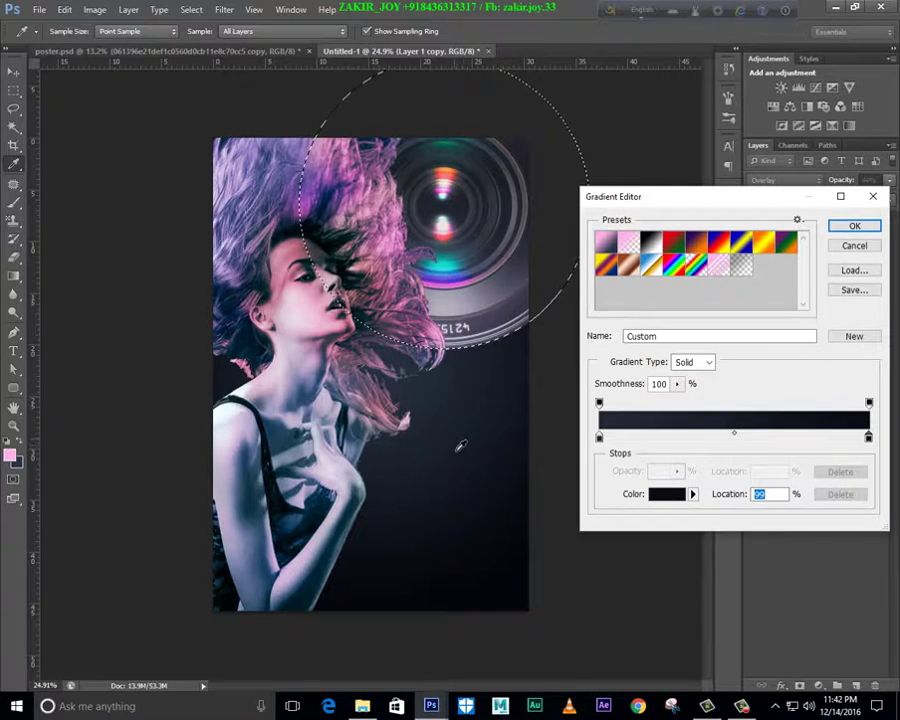
pyautogui.click(466, 437)
pyautogui.click(599, 438)
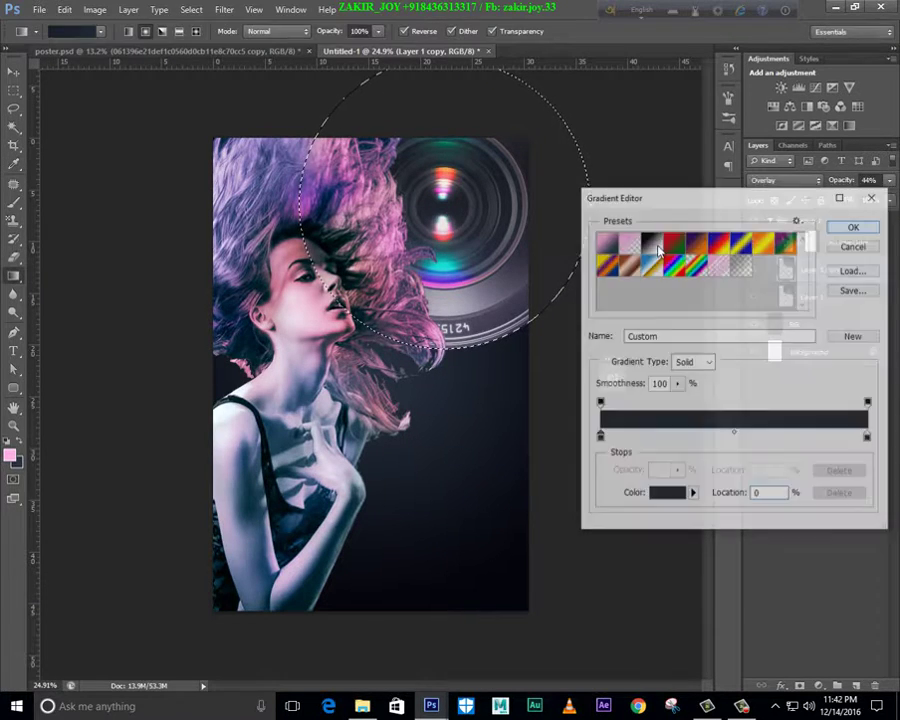
pyautogui.click(855, 227)
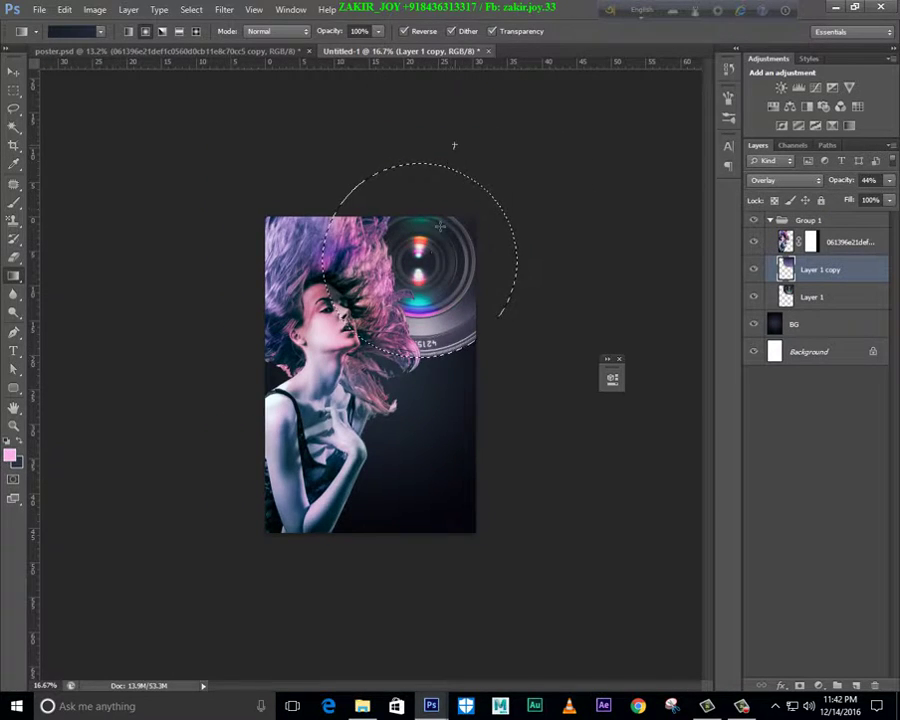
# Step: Fill the lens circle with the dark navy gradient and clear the selection
pyautogui.moveTo(316, 104); pyautogui.dragTo(306, 193)
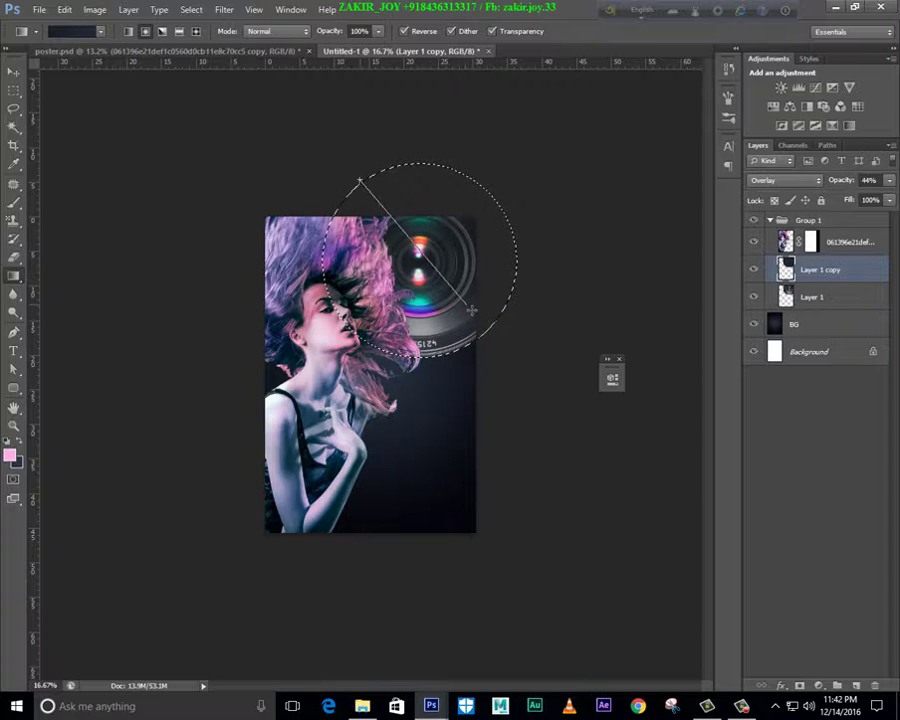
pyautogui.moveTo(366, 184); pyautogui.dragTo(430, 270)
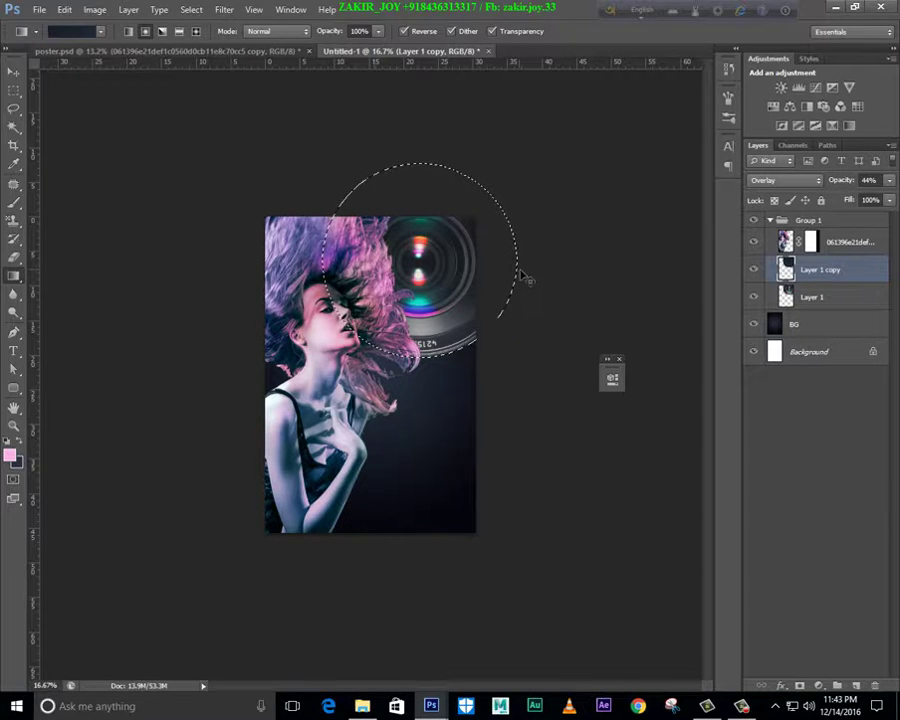
pyautogui.hotkey('ctrl', 'd')
pyautogui.click(754, 271)
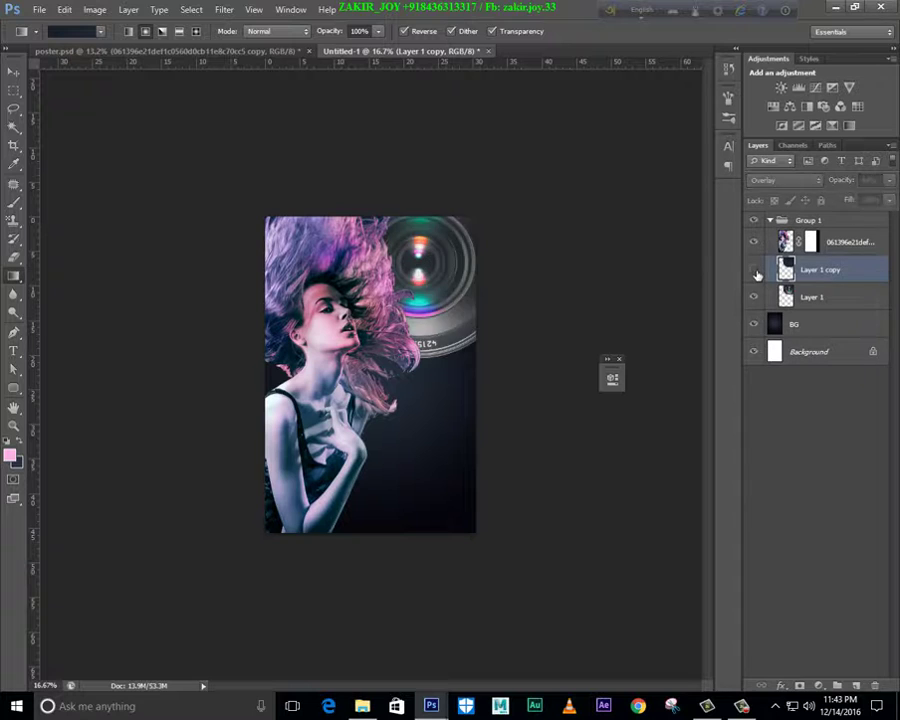
pyautogui.click(14, 72)
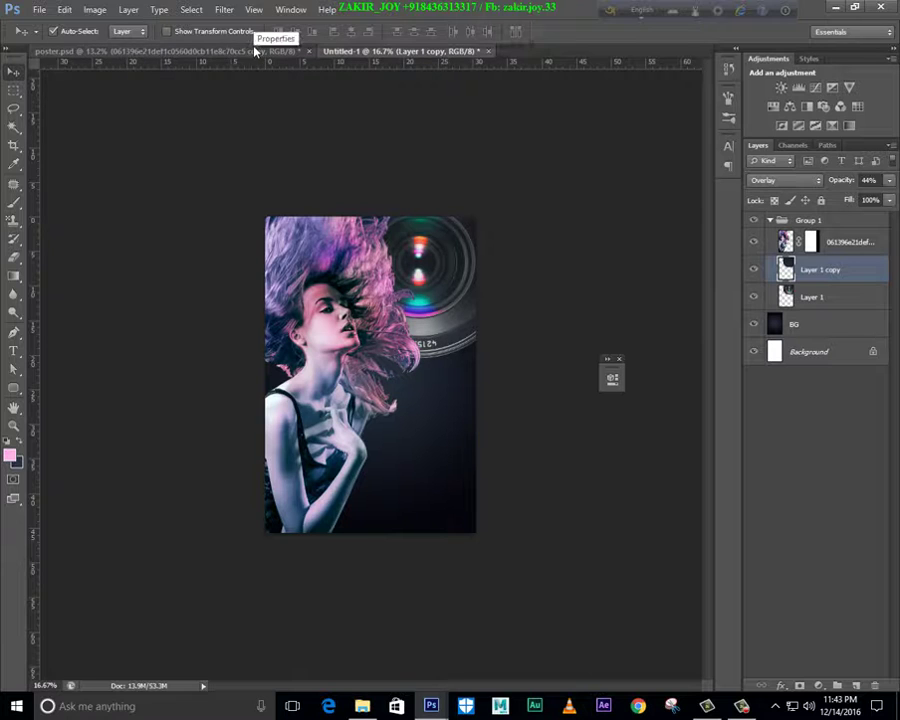
# Step: Open image.png from the Pallab folder and float its document window
pyautogui.hotkey('ctrl', 'o')
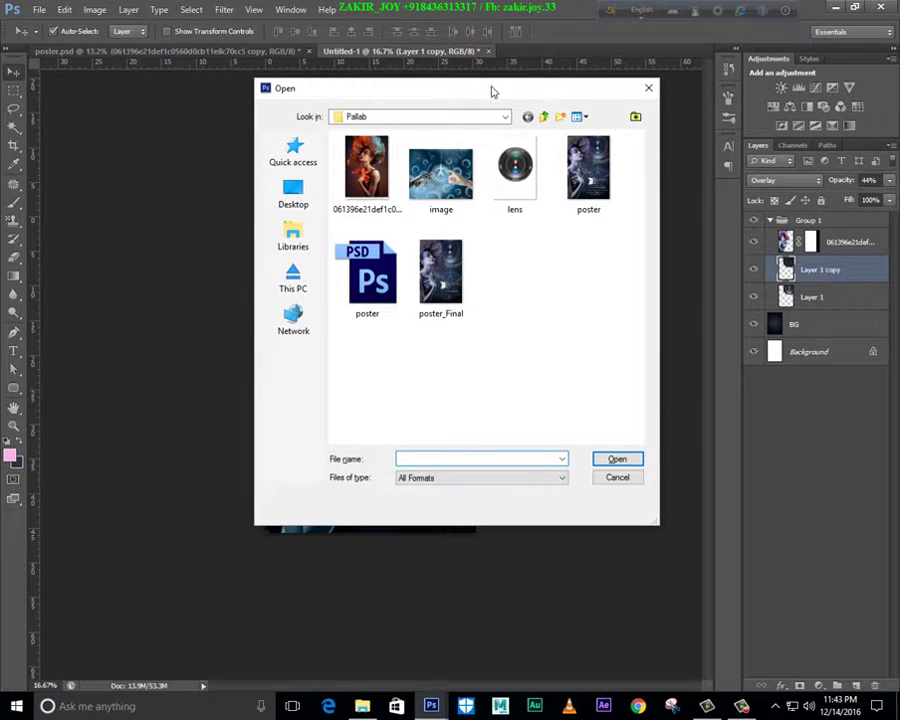
pyautogui.moveTo(491, 91)
pyautogui.mouseDown()
pyautogui.moveTo(404, 166)
pyautogui.moveTo(668, 131)
pyautogui.moveTo(707, 139)
pyautogui.mouseUp()
pyautogui.click(653, 218)
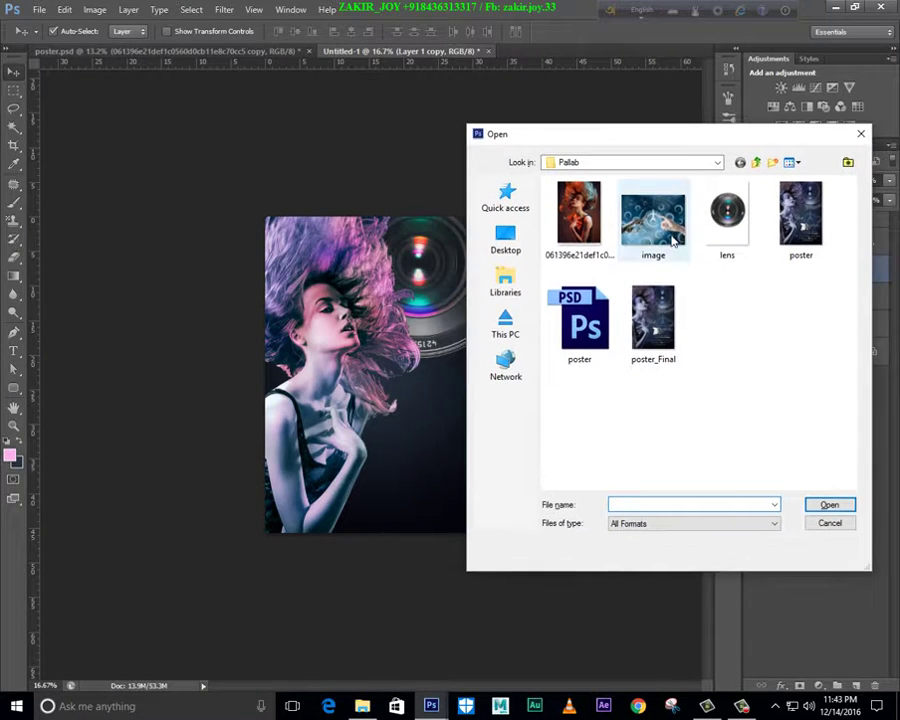
pyautogui.click(829, 504)
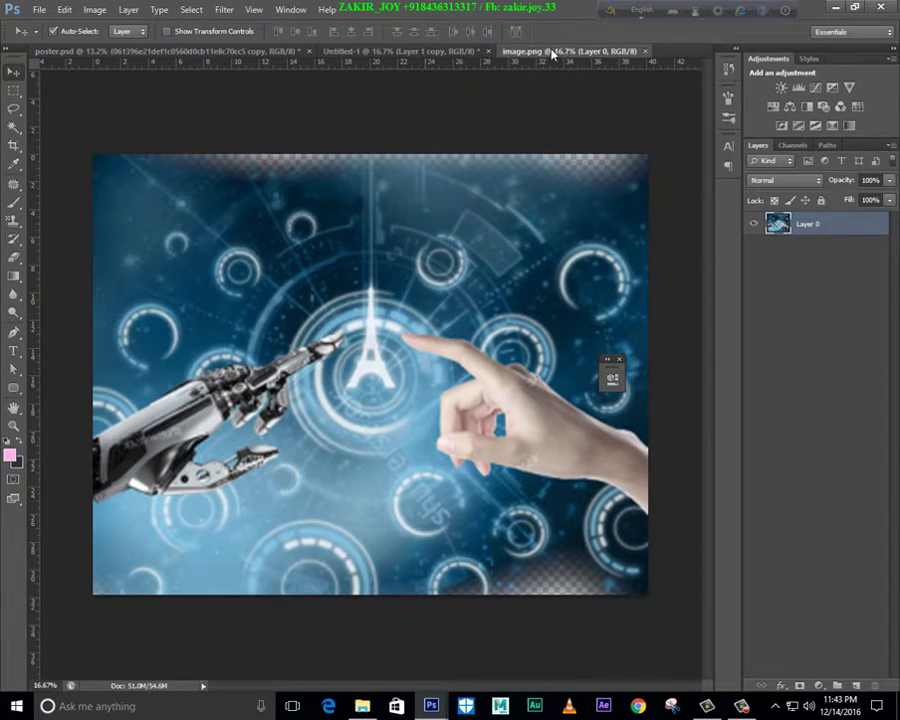
pyautogui.moveTo(536, 51); pyautogui.dragTo(390, 190)
# Step: Drag the circuit picture onto the poster as Layer 2 and close image.png
pyautogui.moveTo(476, 183); pyautogui.dragTo(327, 384)
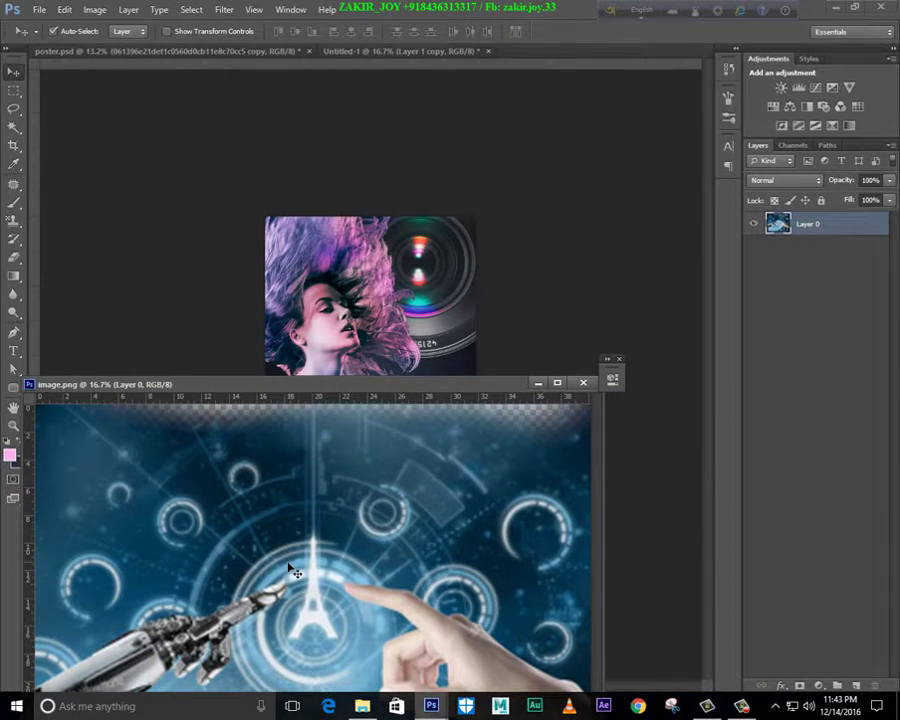
pyautogui.moveTo(315, 563)
pyautogui.mouseDown()
pyautogui.moveTo(400, 270)
pyautogui.moveTo(405, 295)
pyautogui.mouseUp()
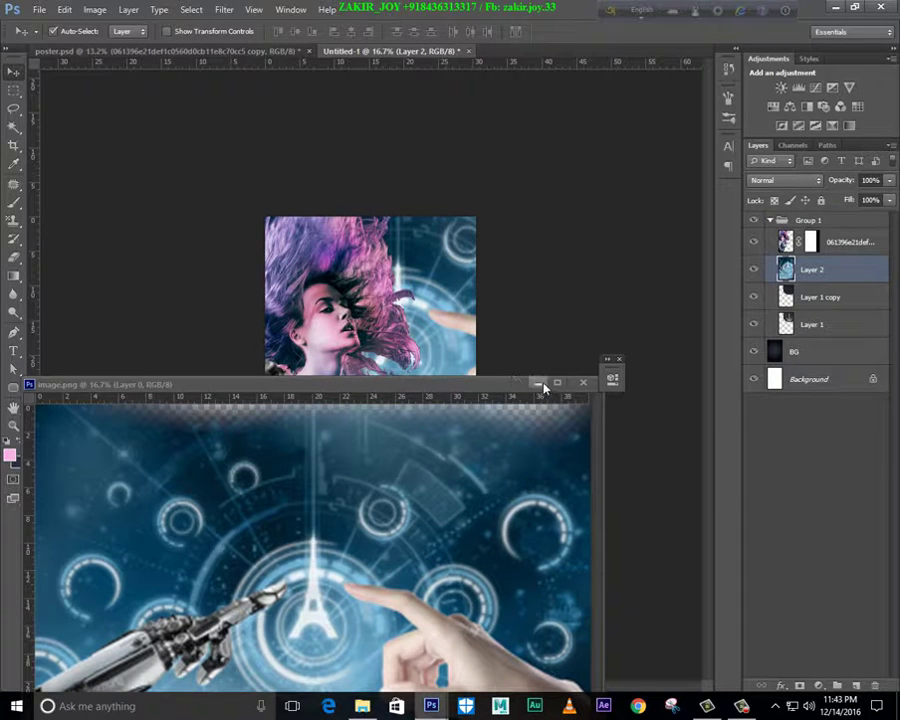
pyautogui.click(583, 382)
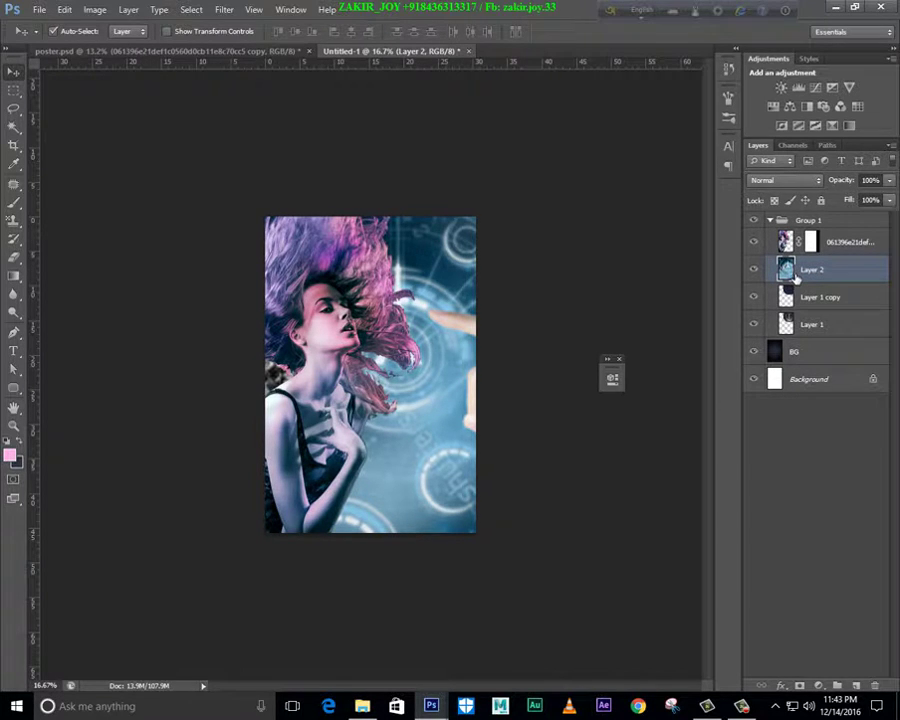
# Step: Move Layer 2 below Layer 1 and scale it down into the lower right
pyautogui.moveTo(797, 272); pyautogui.dragTo(800, 337)
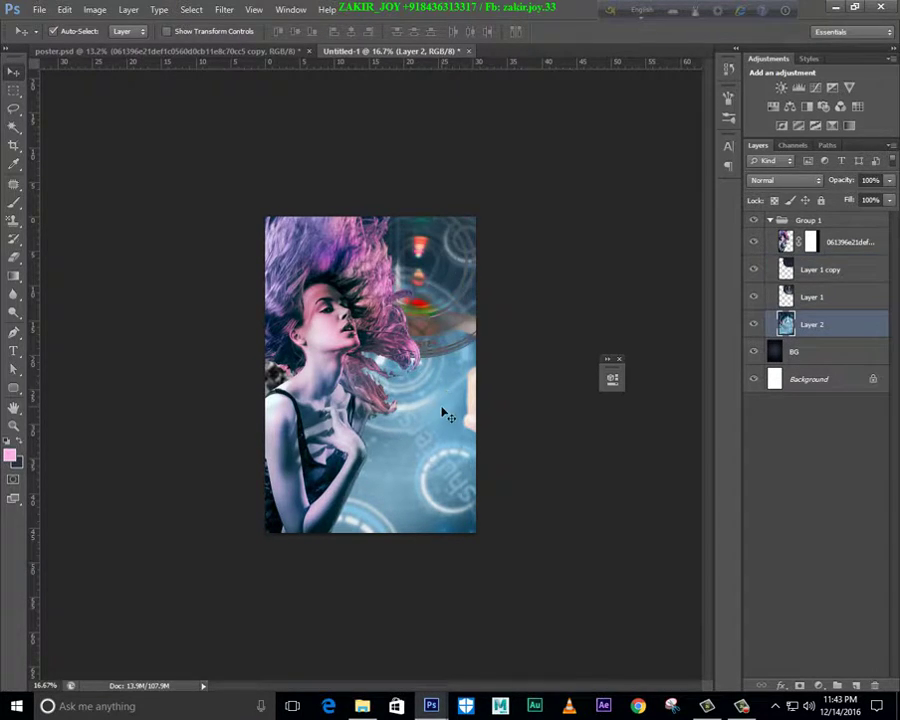
pyautogui.hotkey('ctrl', 't')
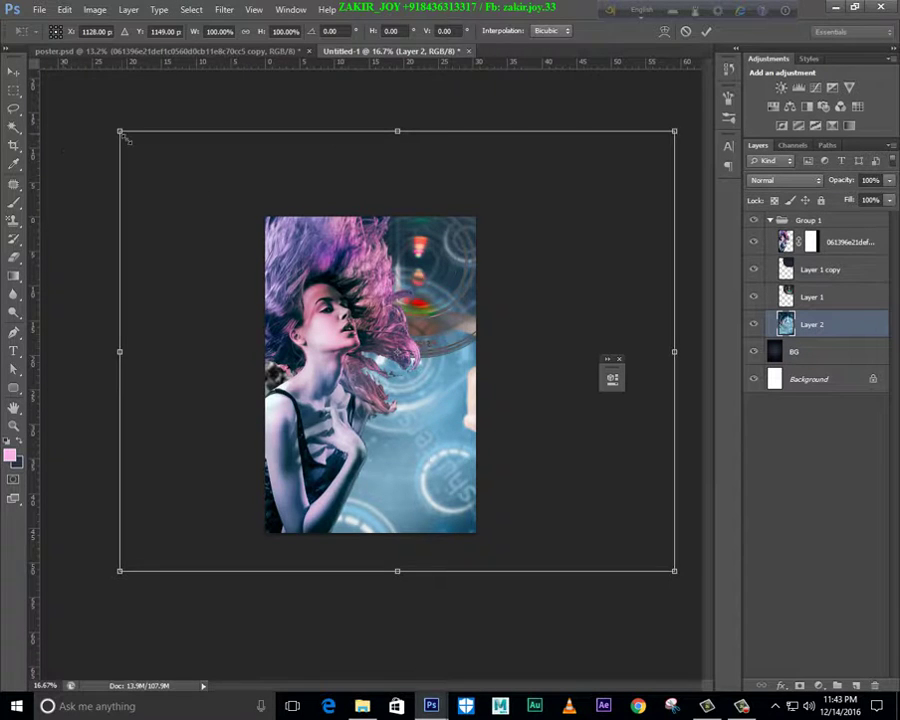
pyautogui.moveTo(122, 133)
pyautogui.mouseDown()
pyautogui.moveTo(304, 255)
pyautogui.moveTo(322, 291)
pyautogui.mouseUp()
pyautogui.moveTo(440, 401); pyautogui.dragTo(445, 452)
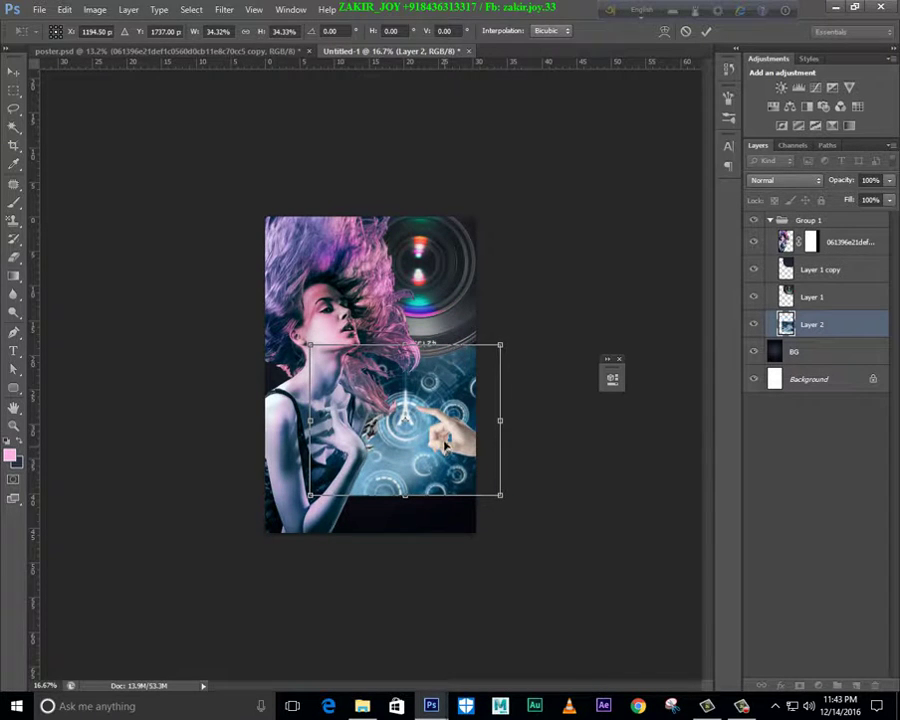
pyautogui.press('Return')
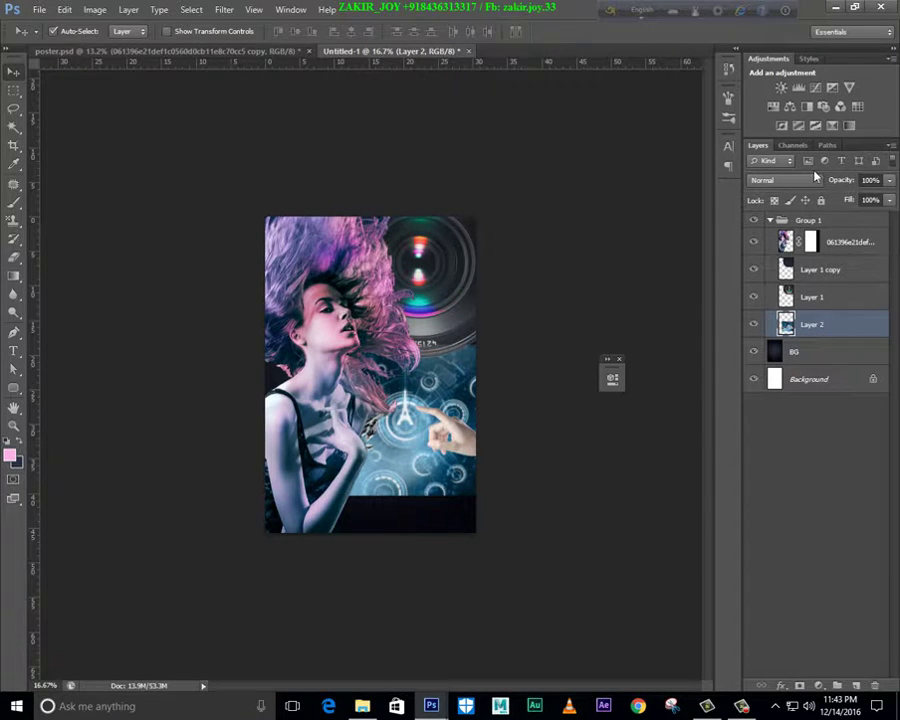
# Step: Blend Layer 2 with Soft Light at 35% opacity
pyautogui.click(805, 179)
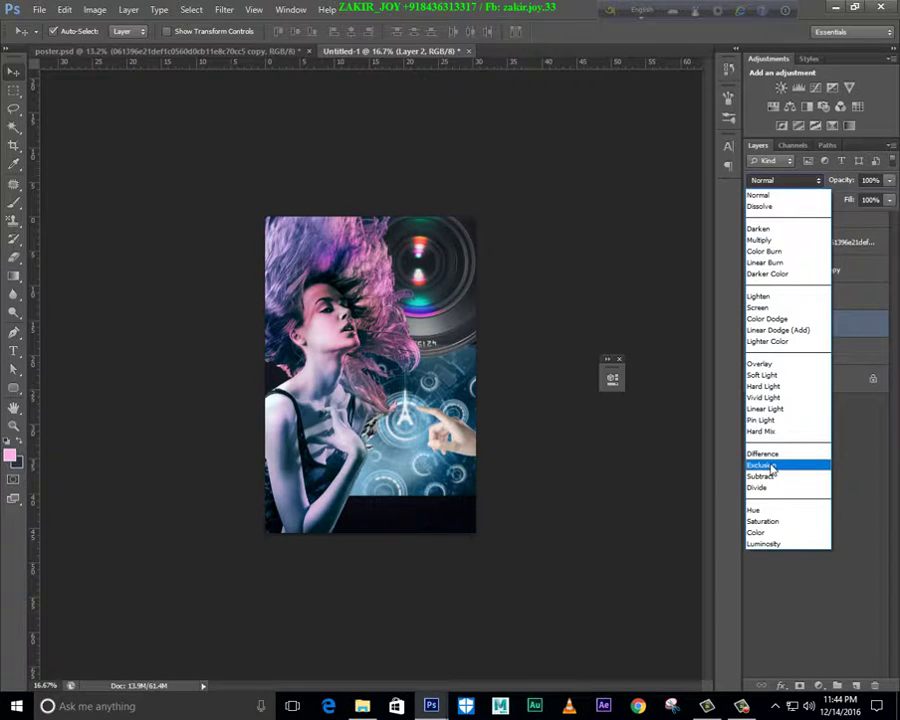
pyautogui.click(765, 454)
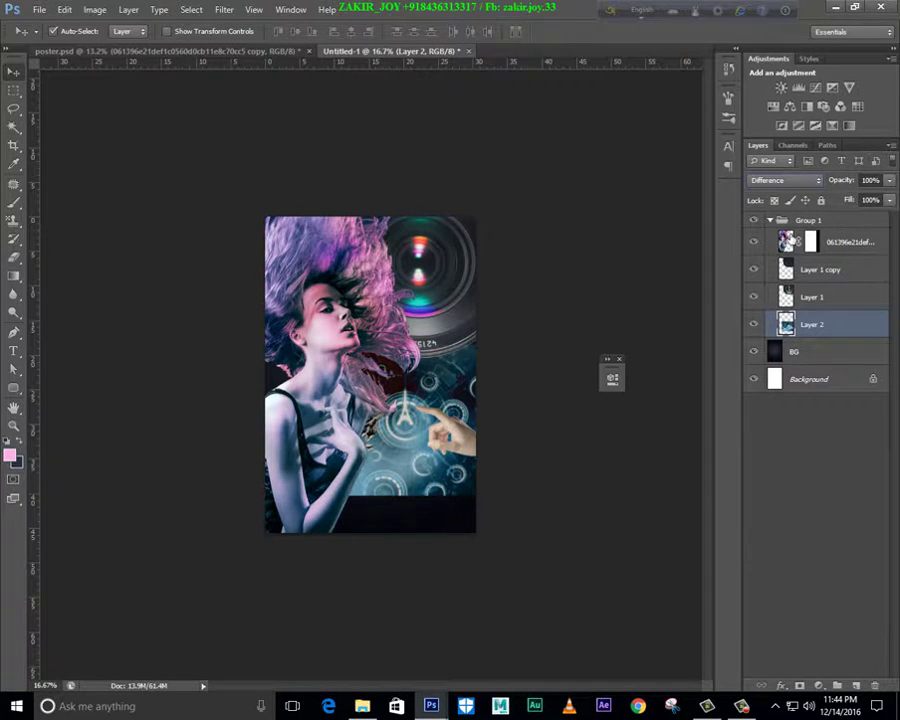
pyautogui.click(787, 181)
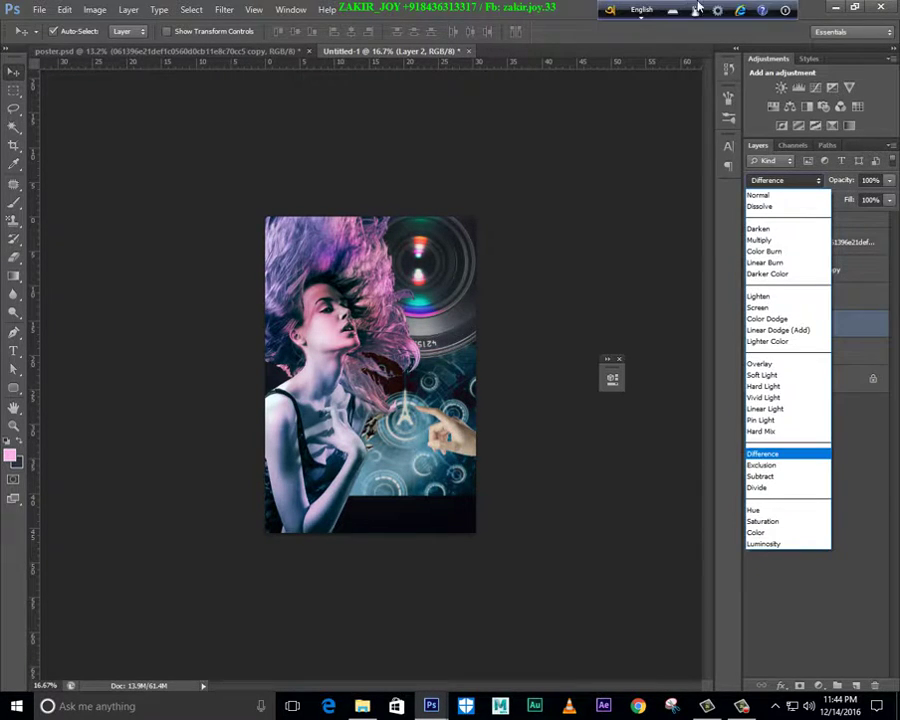
pyautogui.click(776, 362)
pyautogui.scroll(5, 462, 470)
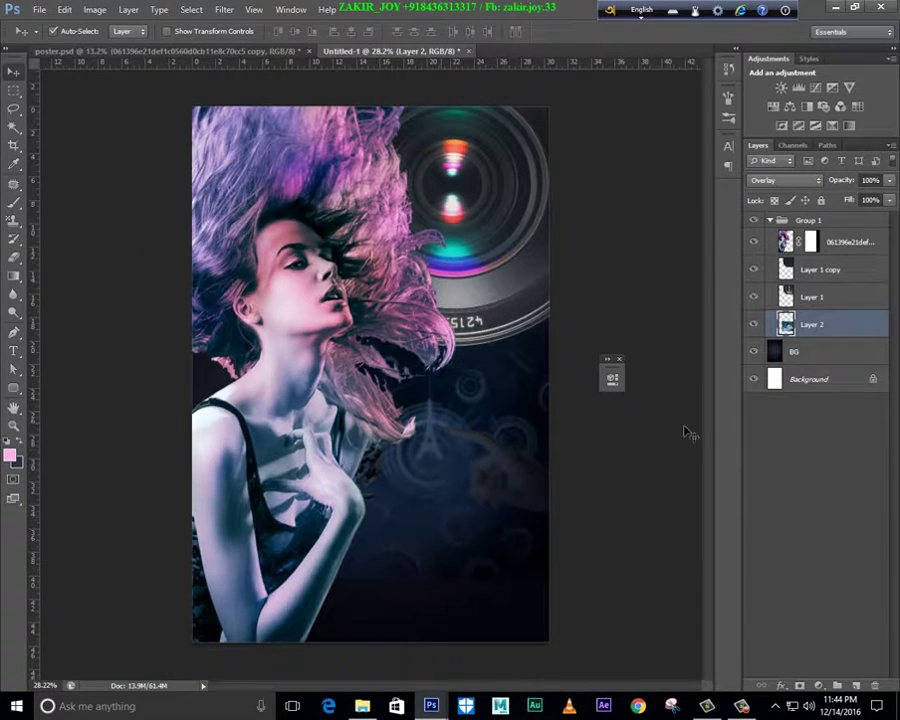
pyautogui.click(787, 181)
pyautogui.click(770, 362)
pyautogui.press('Down')
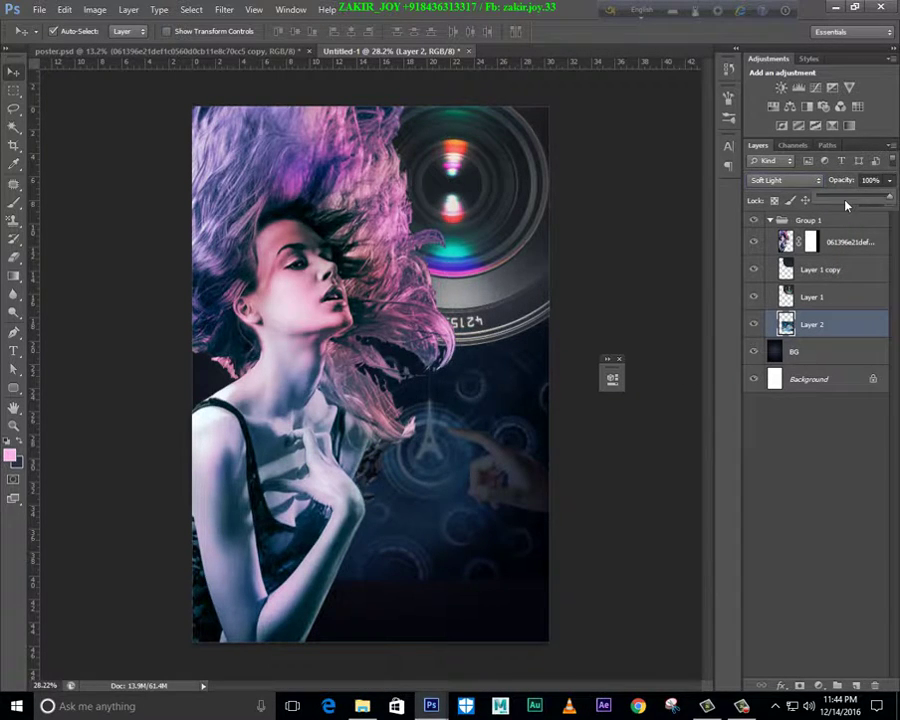
pyautogui.moveTo(889, 184); pyautogui.dragTo(843, 201)
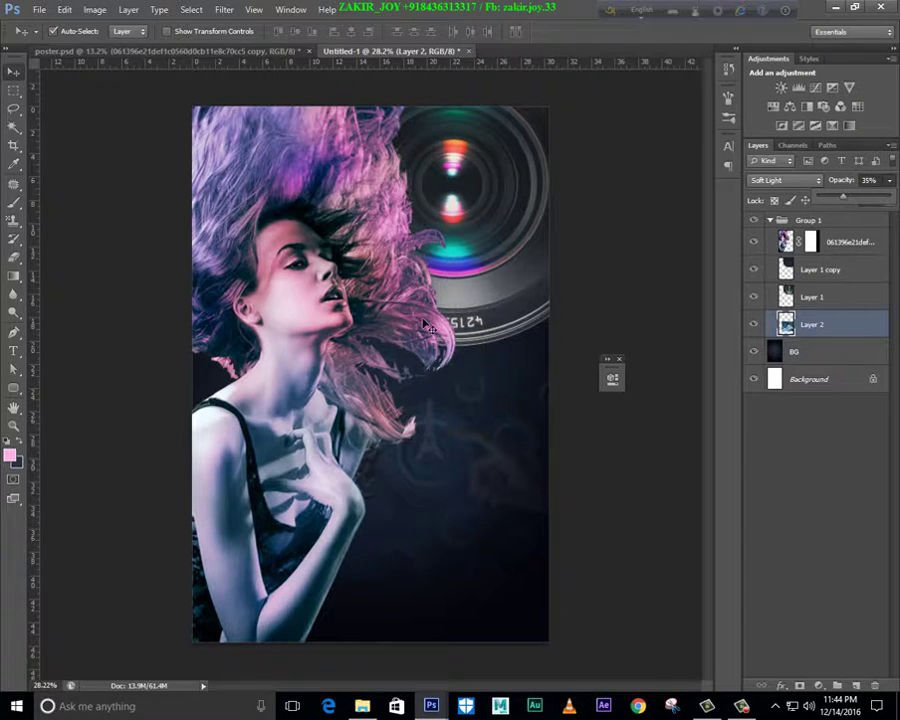
pyautogui.click(660, 240)
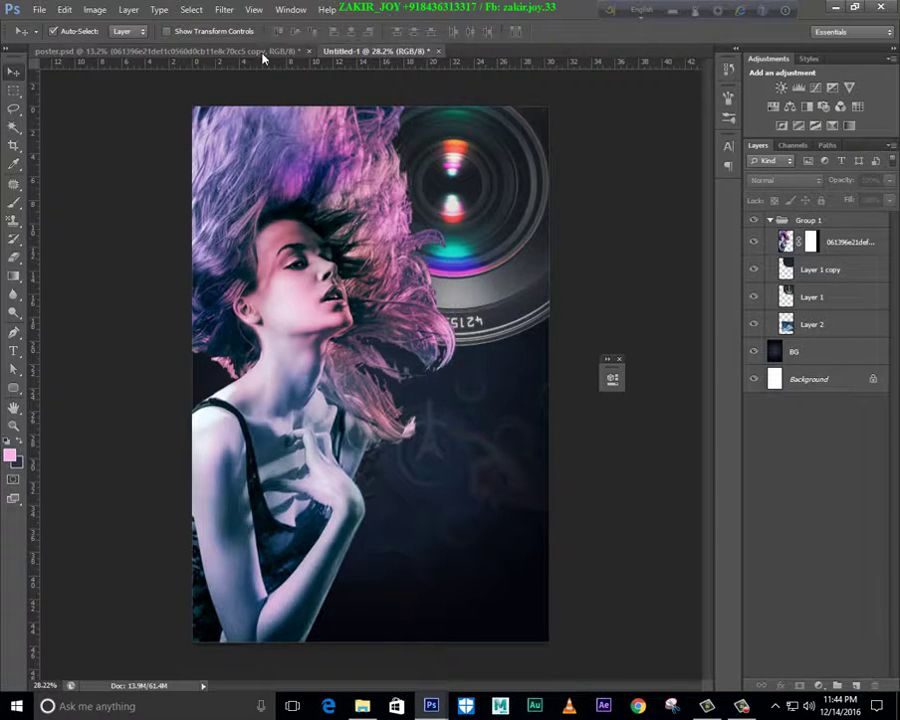
# Step: Float poster.psd in its own window beside the new canvas
pyautogui.click(170, 50)
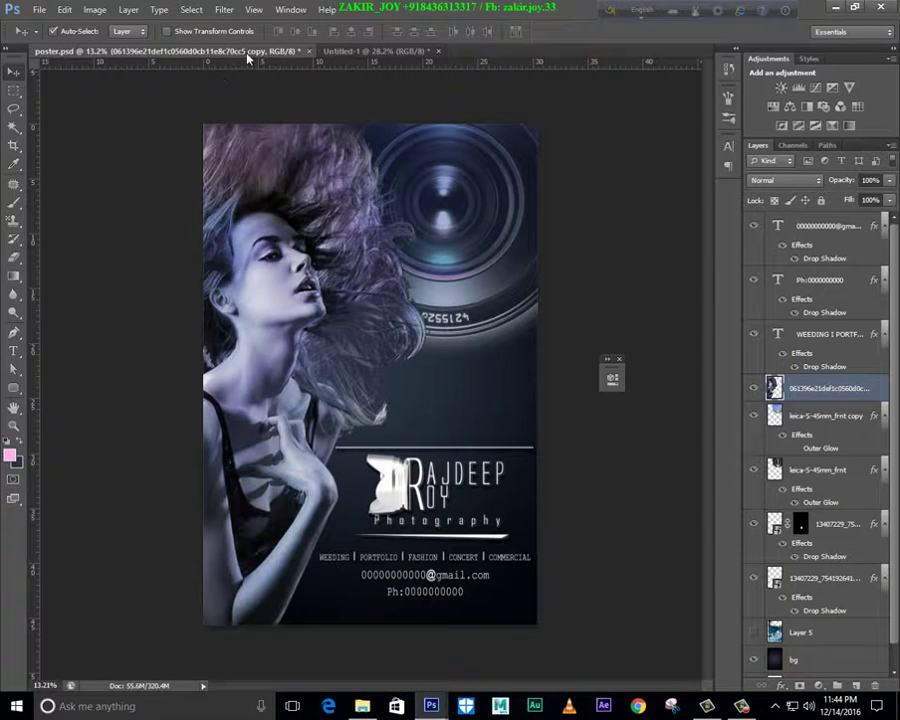
pyautogui.moveTo(266, 50); pyautogui.dragTo(235, 100)
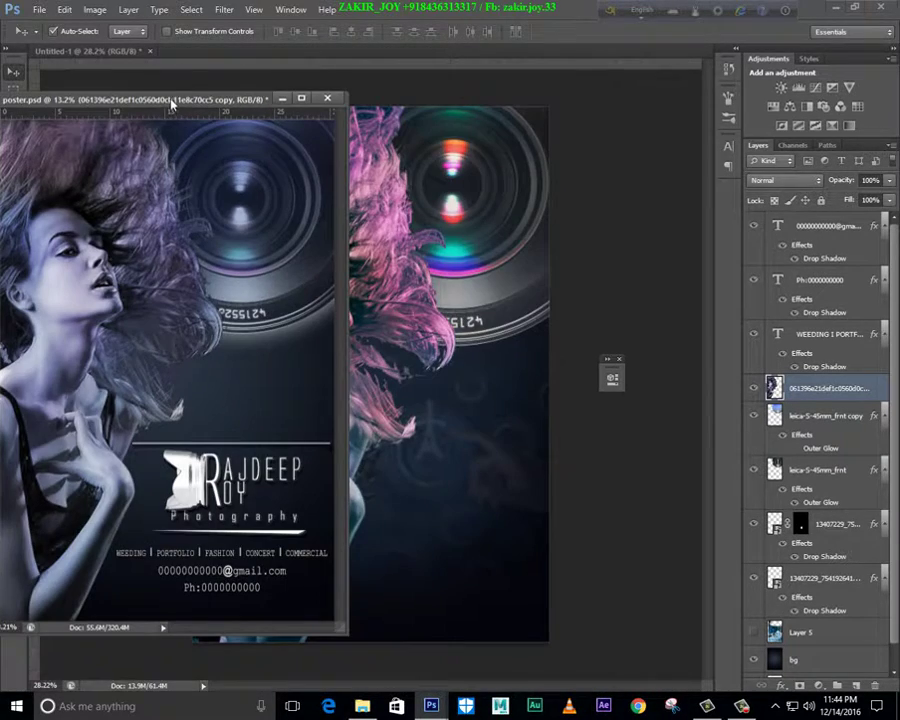
pyautogui.moveTo(172, 103); pyautogui.dragTo(583, 157)
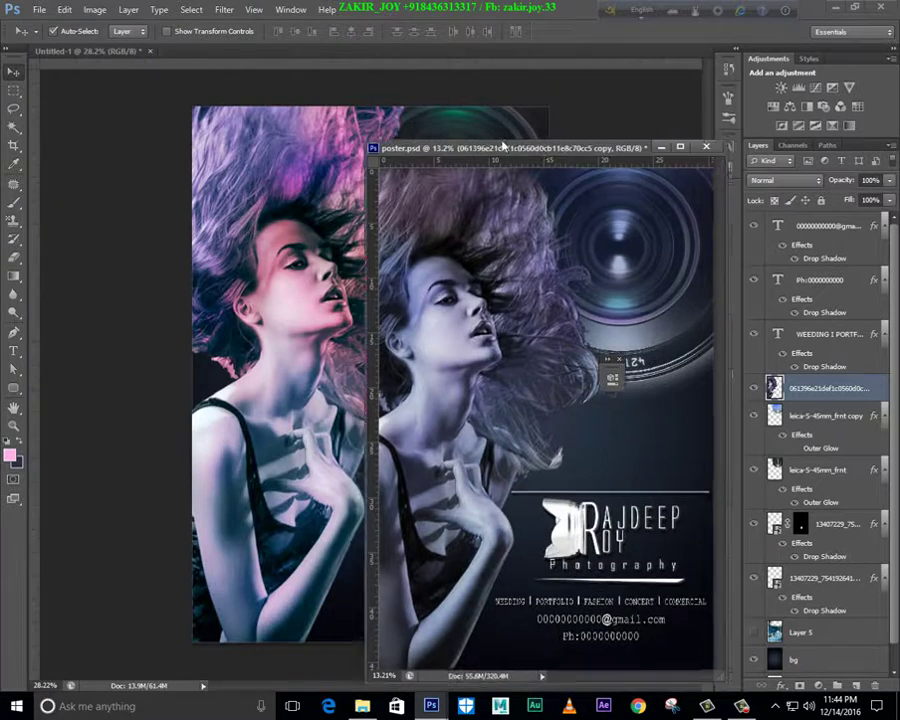
pyautogui.moveTo(576, 152)
pyautogui.mouseDown()
pyautogui.moveTo(324, 125)
pyautogui.moveTo(700, 97)
pyautogui.mouseUp()
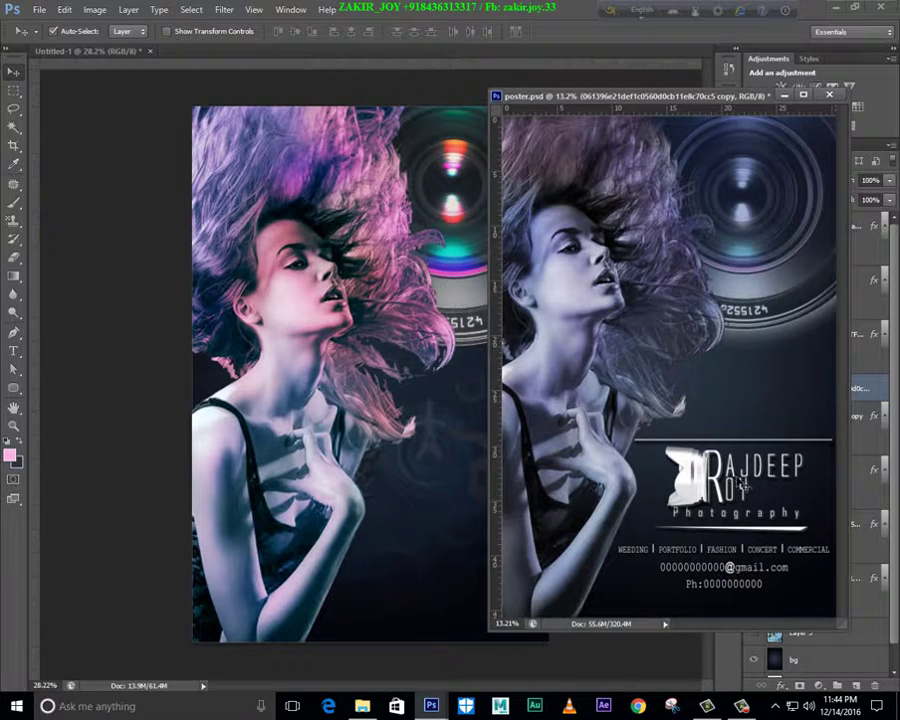
# Step: Drag both logo layers from poster.psd into the new poster
pyautogui.click(712, 485)
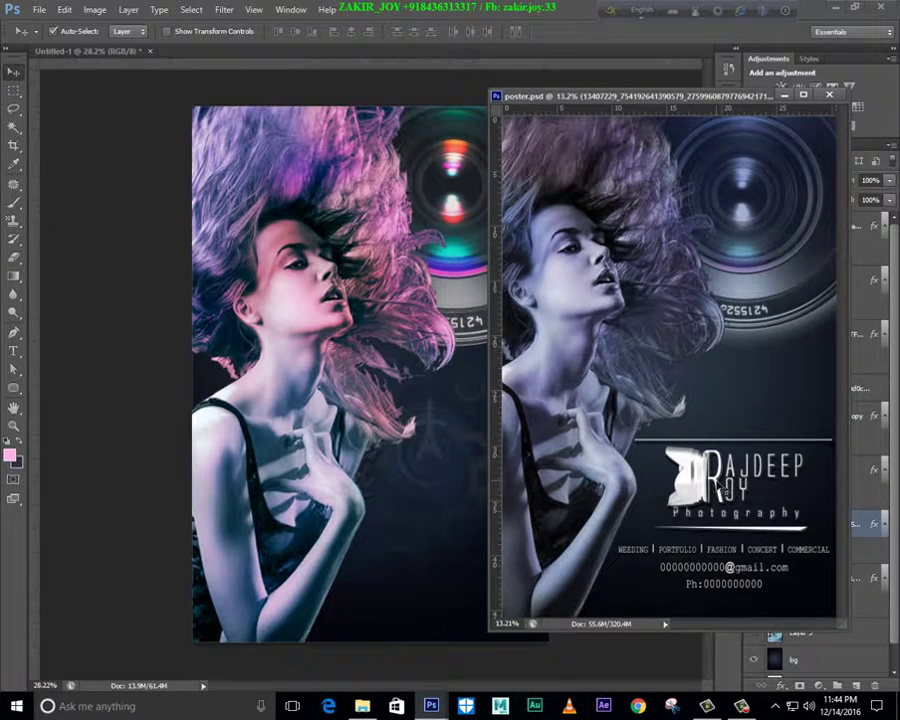
pyautogui.keyDown('shift'); pyautogui.click(717, 485); pyautogui.keyUp('shift')
pyautogui.moveTo(700, 482); pyautogui.dragTo(437, 487)
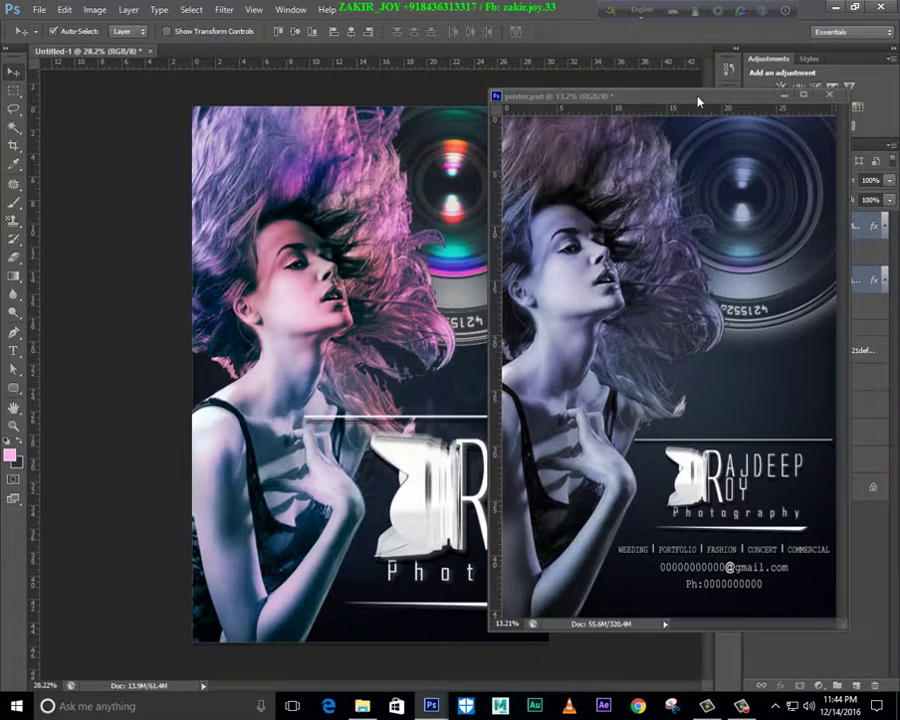
pyautogui.moveTo(698, 101); pyautogui.dragTo(666, 99)
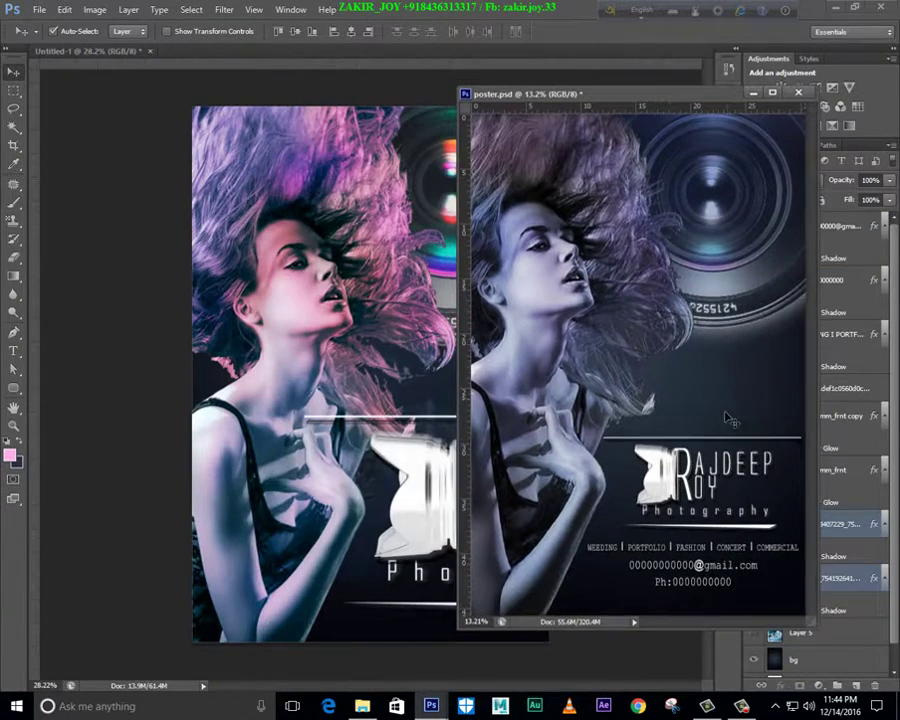
# Step: Close poster.psd, scale the logo to about 45%, and place it lower right beside the woman
pyautogui.click(798, 92)
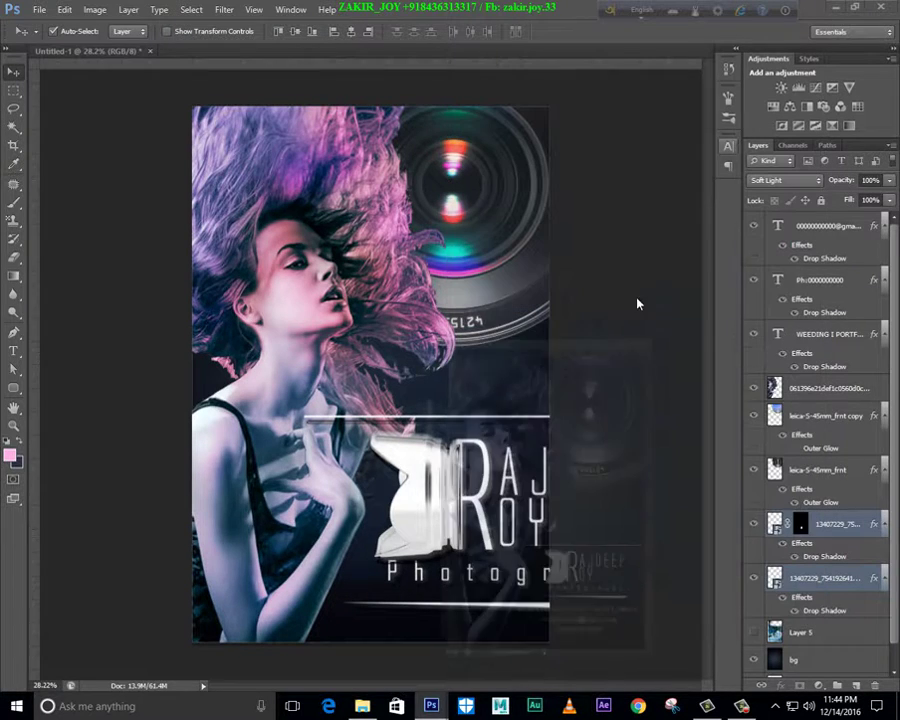
pyautogui.hotkey('ctrl', 't')
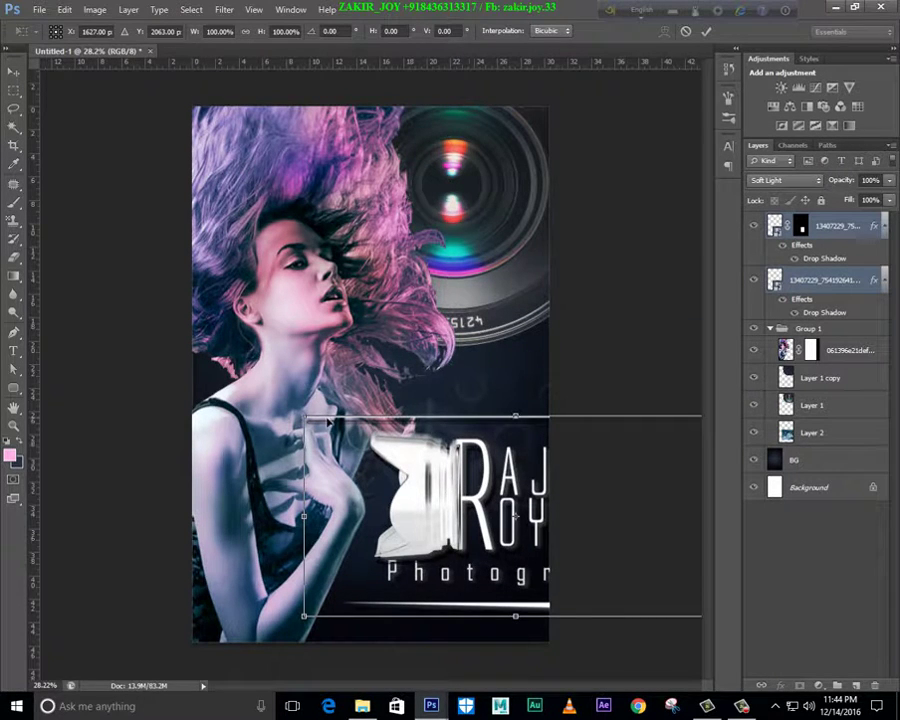
pyautogui.moveTo(305, 419); pyautogui.dragTo(438, 455)
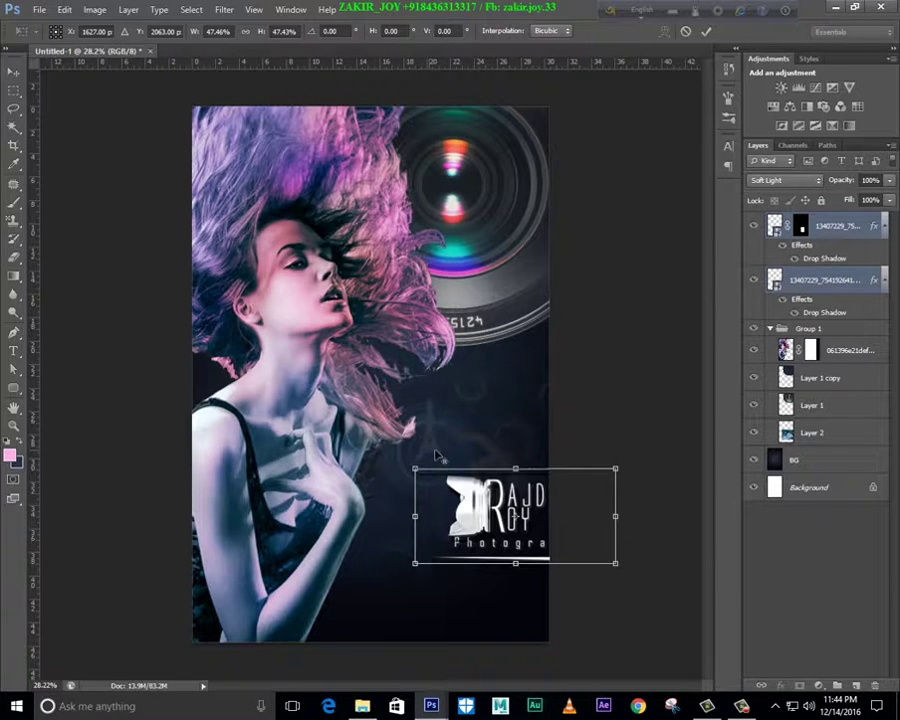
pyautogui.moveTo(478, 511); pyautogui.dragTo(418, 495)
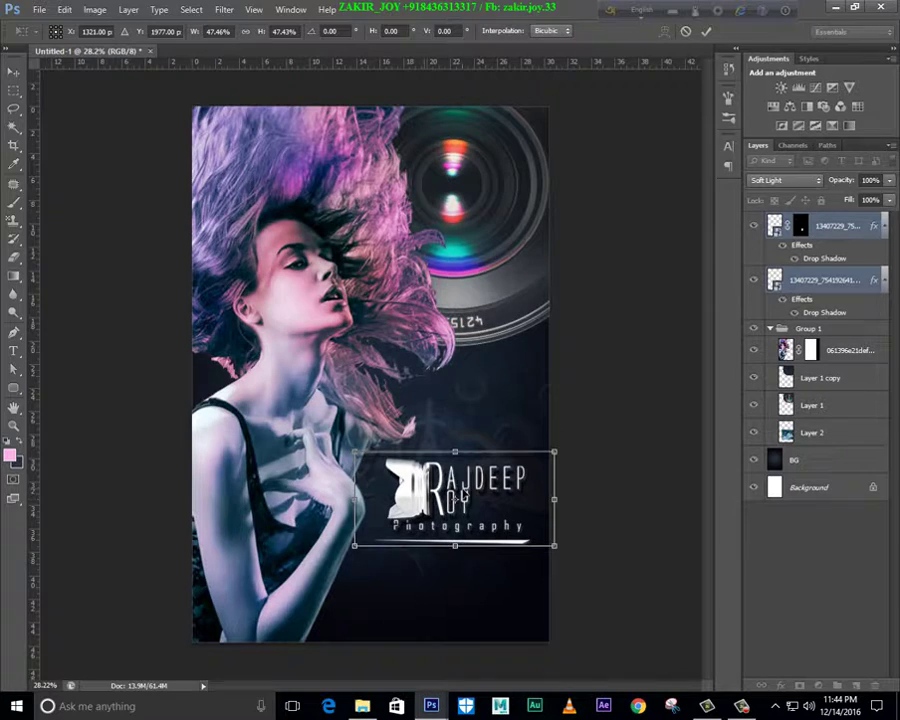
pyautogui.scroll(5, 468, 494)
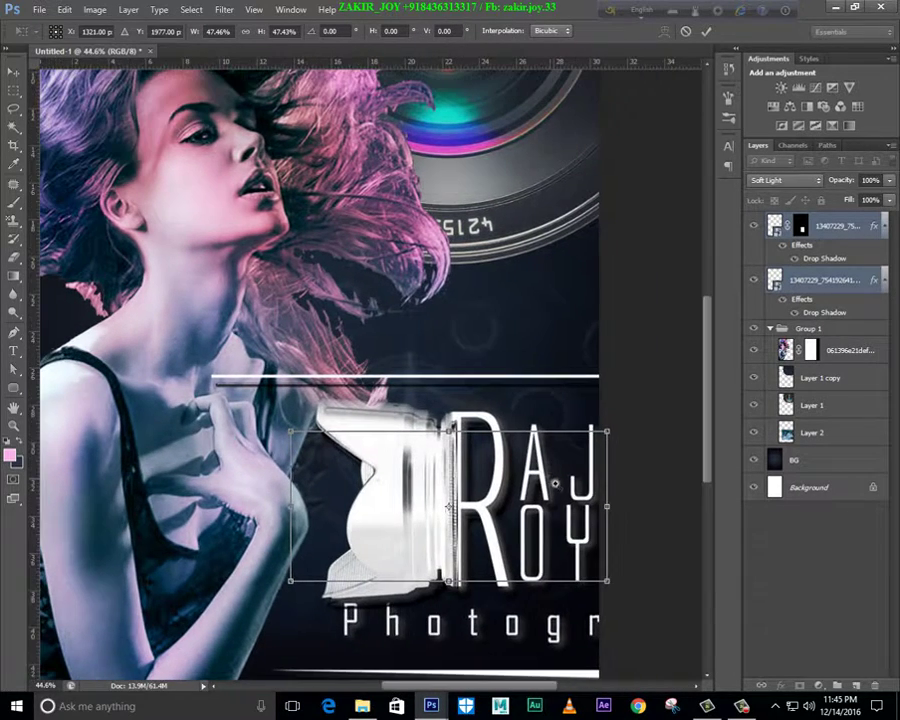
pyautogui.scroll(-2, 640, 424)
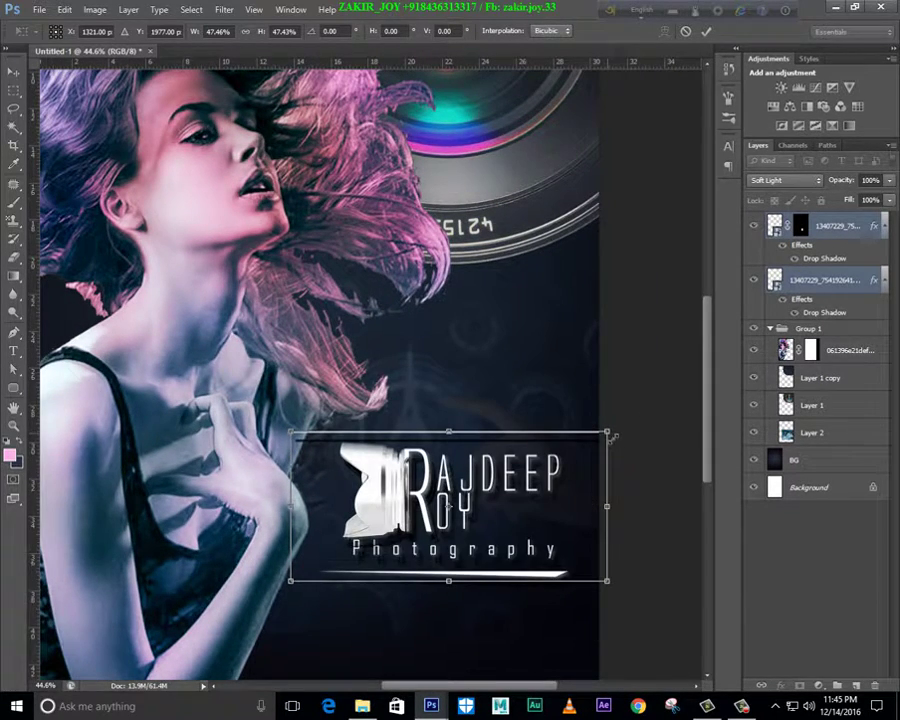
pyautogui.moveTo(612, 437); pyautogui.dragTo(602, 437)
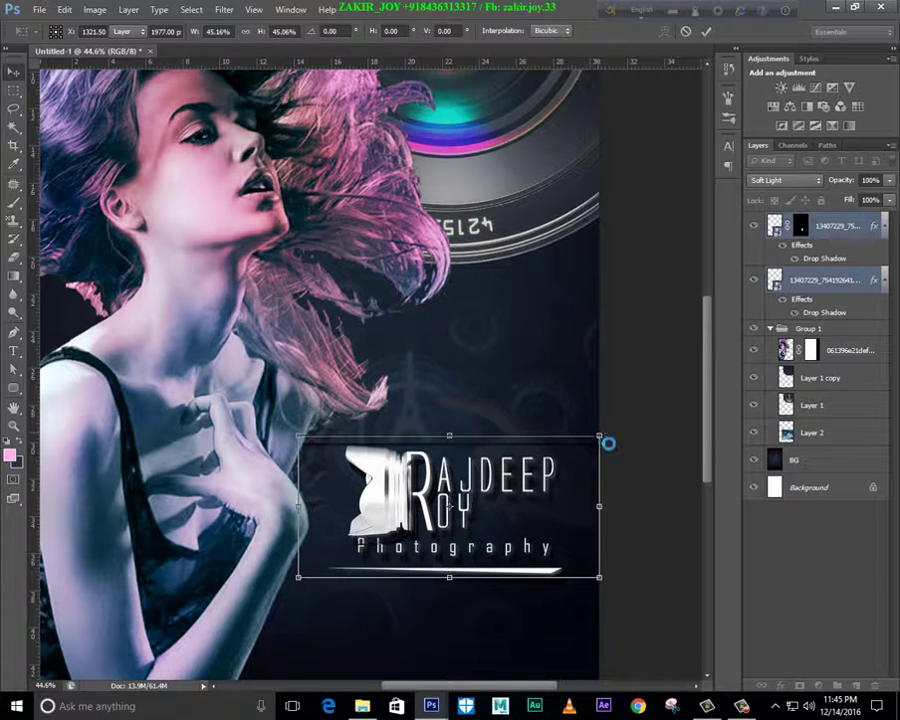
pyautogui.press('Return')
pyautogui.moveTo(400, 483); pyautogui.dragTo(392, 530)
pyautogui.click(462, 438)
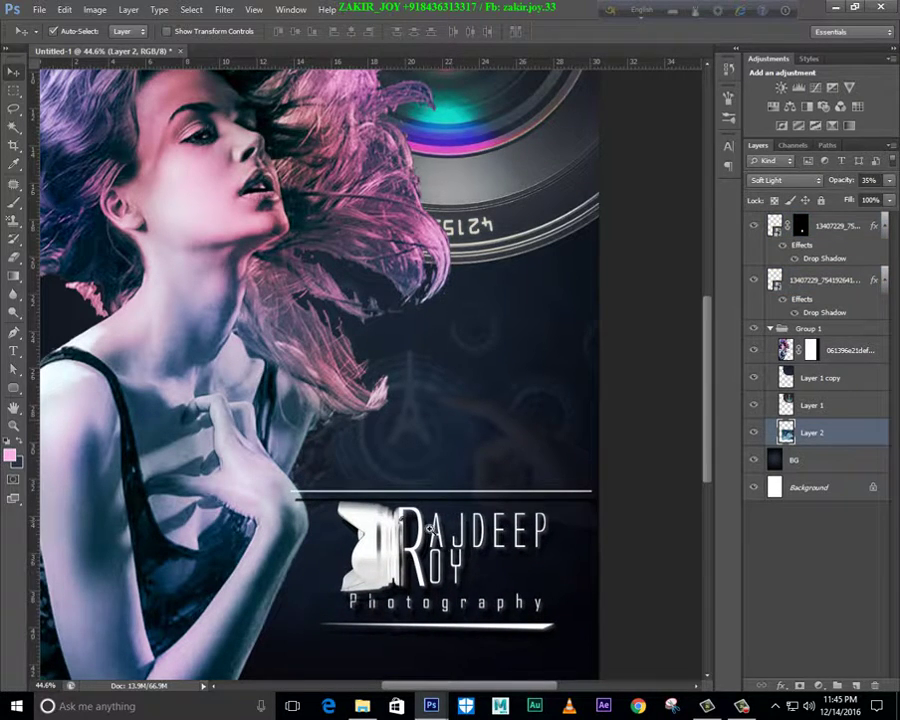
# Step: Show the top logo layer again, undoing a stray move of its striped lens part
pyautogui.scroll(4, 432, 520)
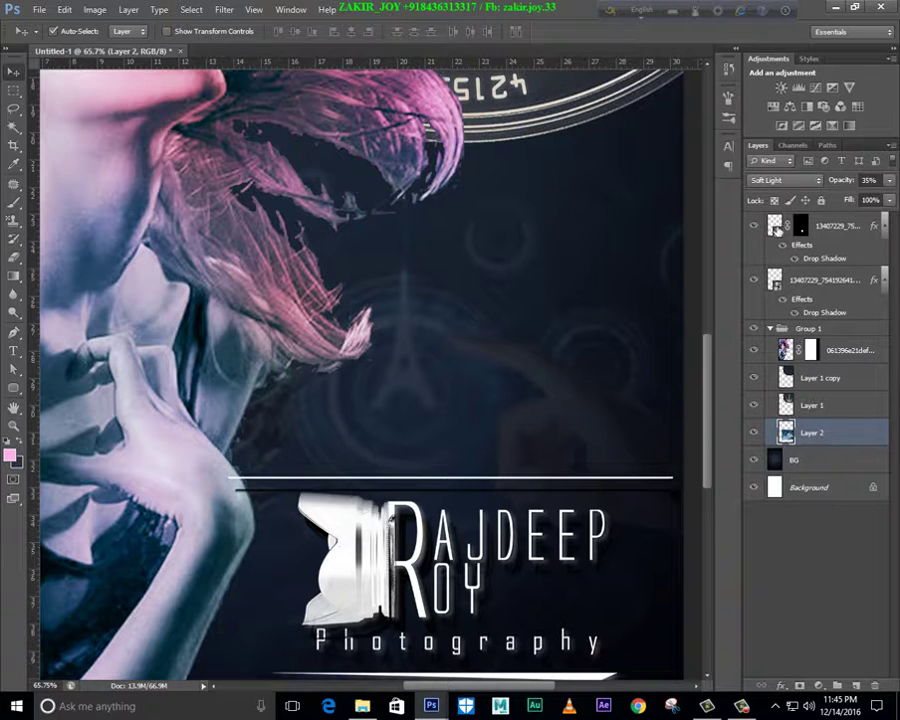
pyautogui.click(755, 226)
pyautogui.moveTo(425, 530)
pyautogui.mouseDown()
pyautogui.moveTo(355, 488)
pyautogui.moveTo(366, 545)
pyautogui.moveTo(396, 591)
pyautogui.mouseUp()
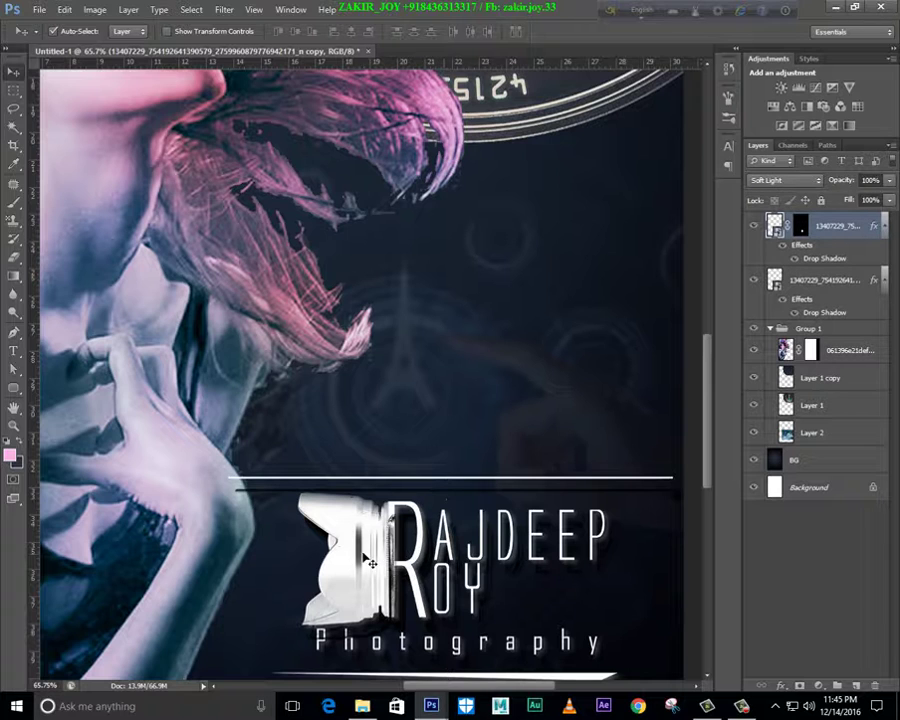
pyautogui.moveTo(374, 534); pyautogui.dragTo(386, 540)
pyautogui.hotkey('ctrl', 'z')
# Step: Cut the second logo layer's drop shadow distance to about 3 px
pyautogui.doubleClick(826, 313)
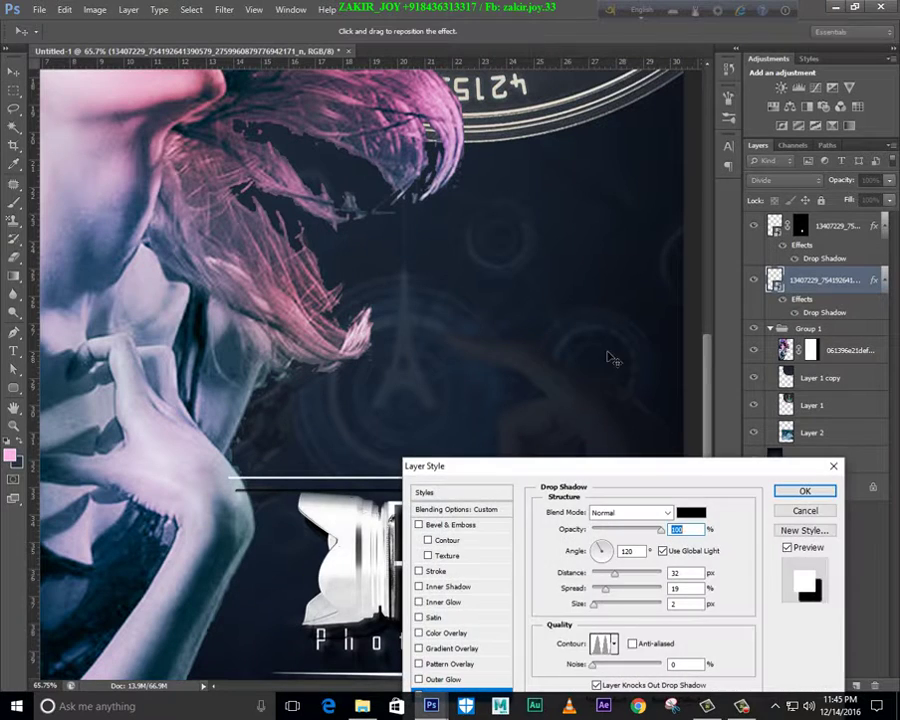
pyautogui.moveTo(578, 470); pyautogui.dragTo(625, 244)
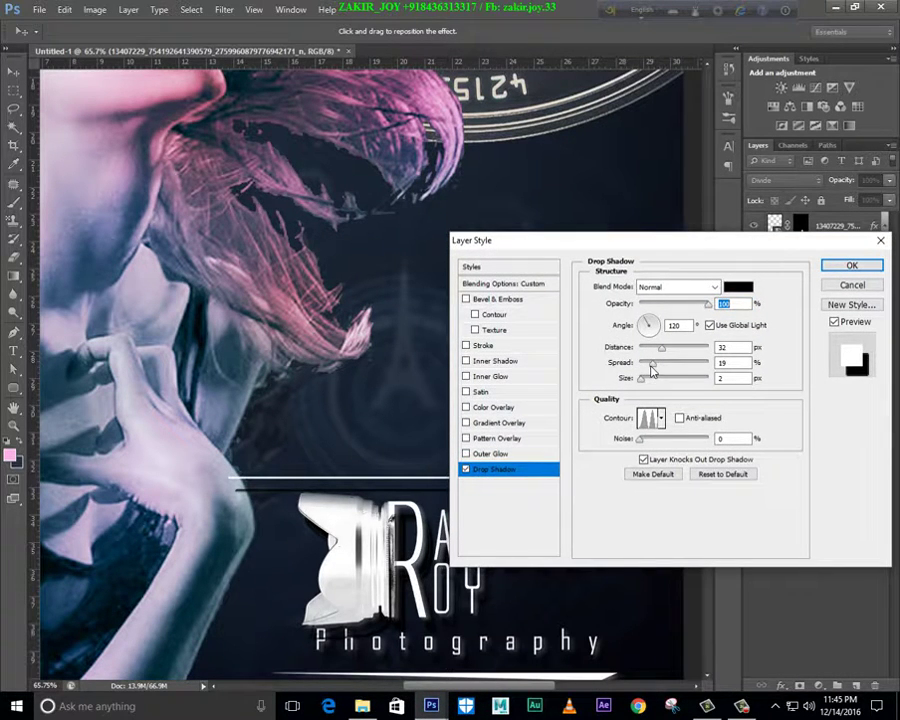
pyautogui.moveTo(661, 349); pyautogui.dragTo(643, 349)
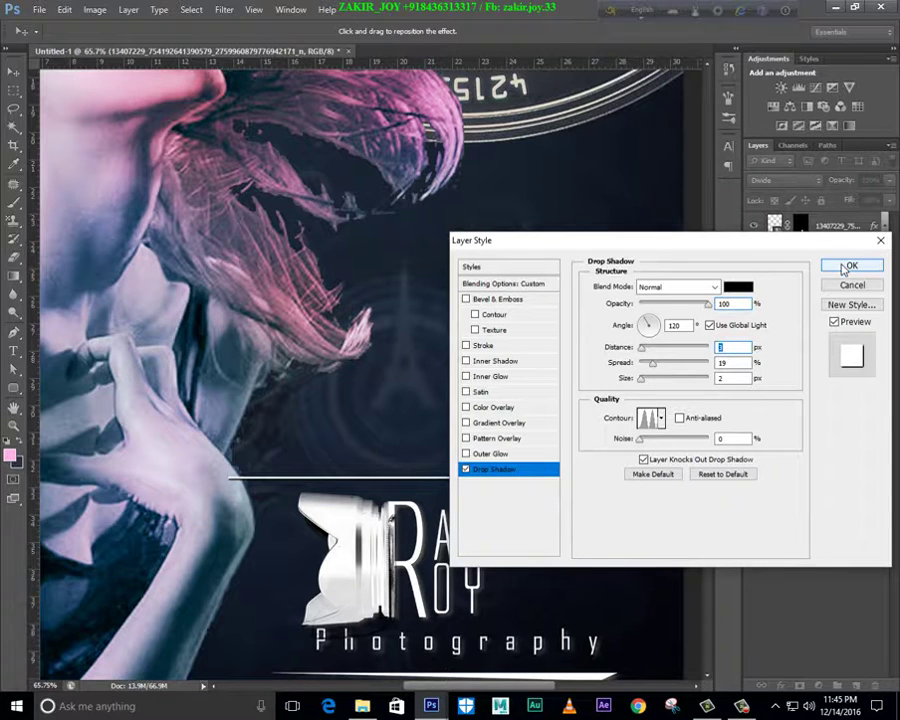
pyautogui.click(849, 266)
# Step: Set the top logo layer's drop shadow distance to 3 px
pyautogui.doubleClick(821, 259)
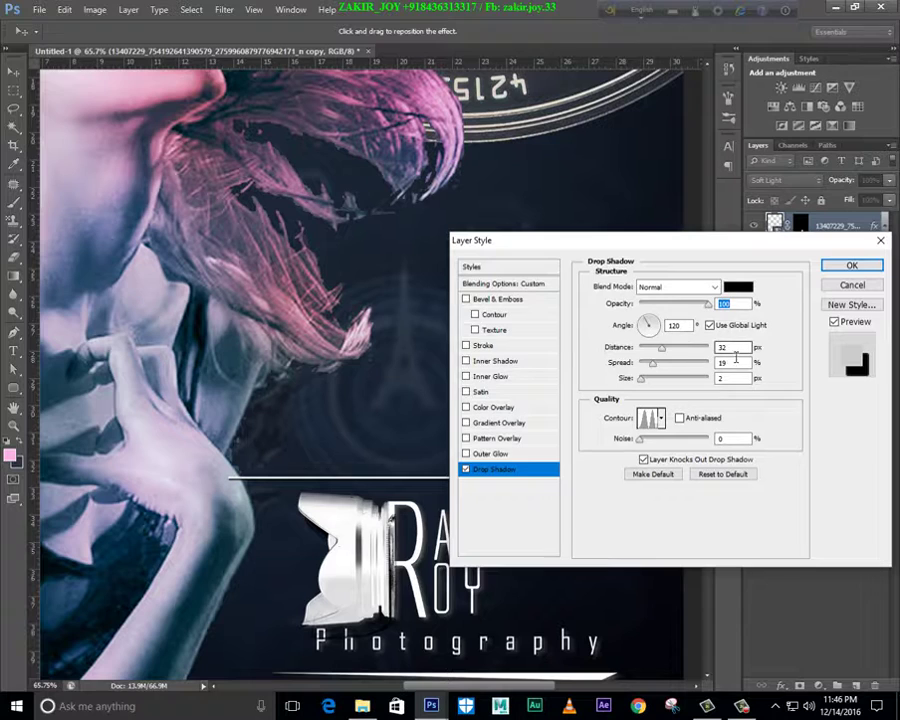
pyautogui.doubleClick(722, 347)
pyautogui.write('3')
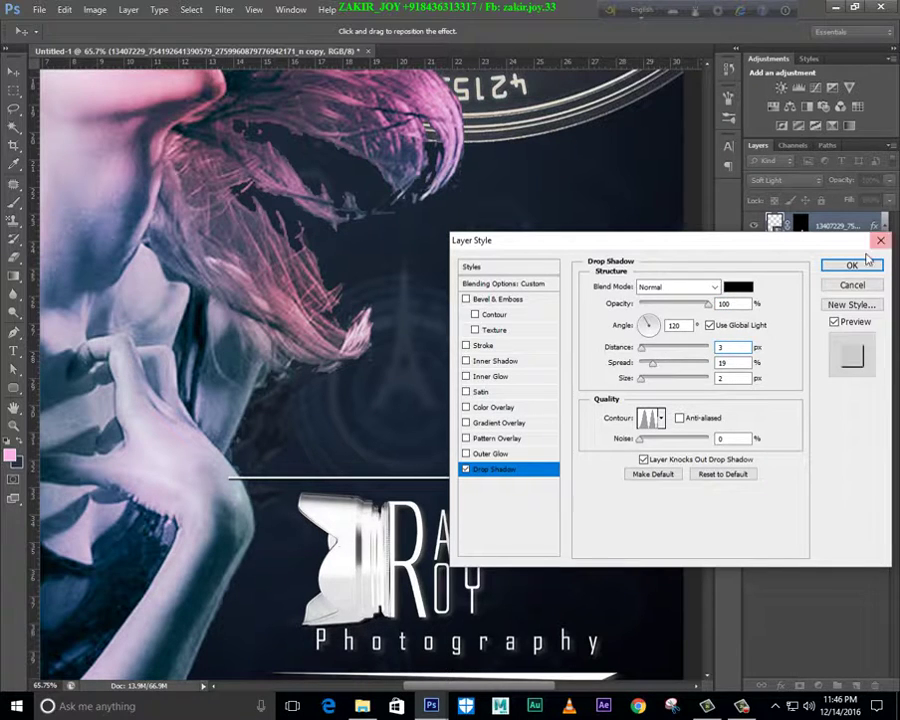
pyautogui.click(852, 265)
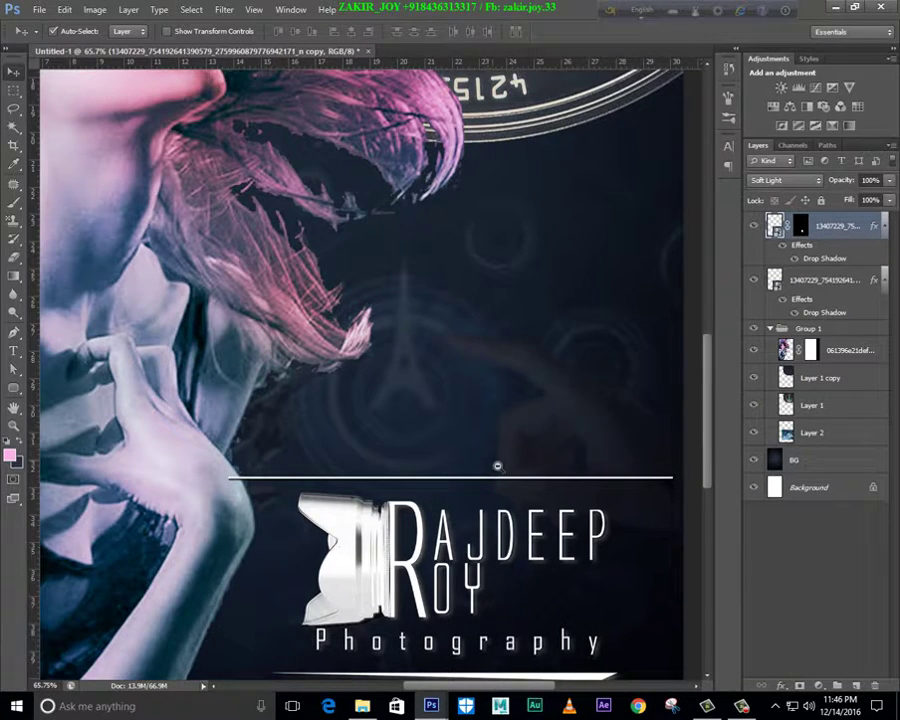
# Step: Group both logo layers into a new Group 2 above Group 1 and begin renaming it
pyautogui.scroll(-3, 494, 466)
pyautogui.scroll(-1, 462, 540)
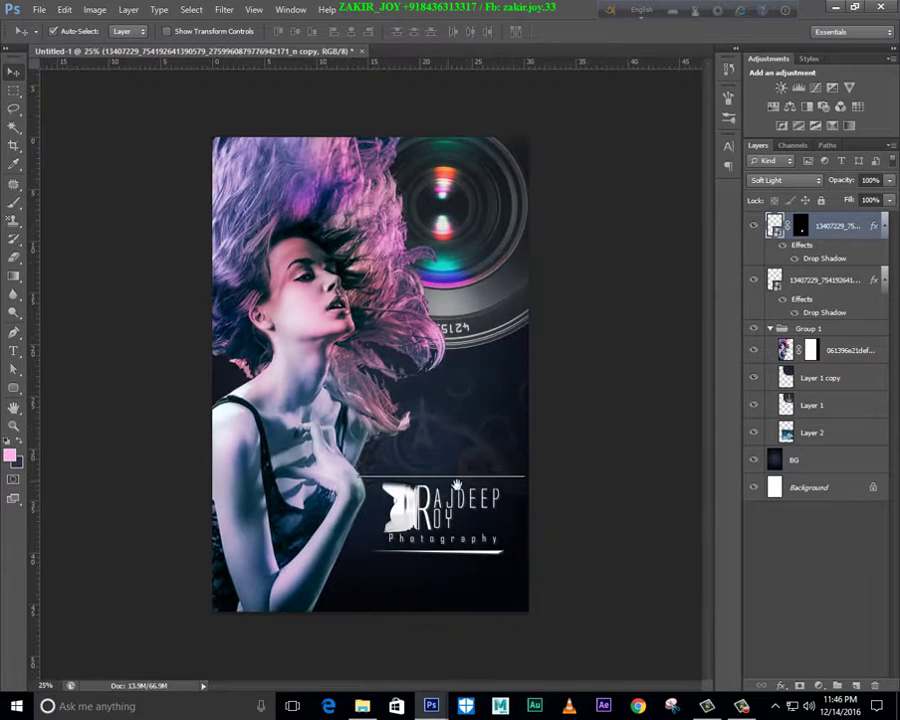
pyautogui.keyDown('shift'); pyautogui.click(779, 284); pyautogui.keyUp('shift')
pyautogui.hotkey('ctrl', 'g')
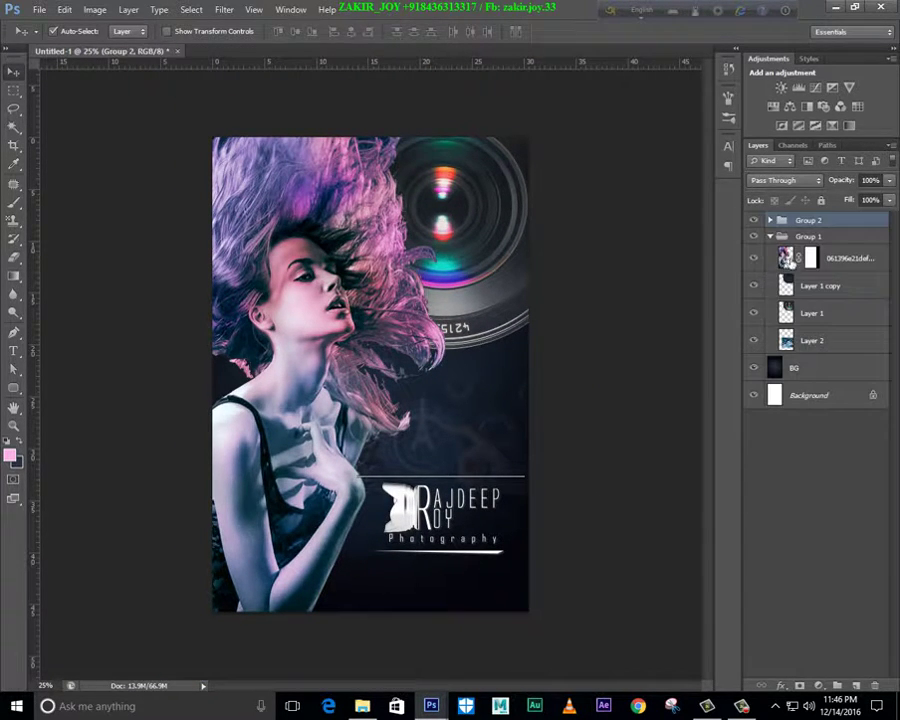
pyautogui.doubleClick(808, 220)
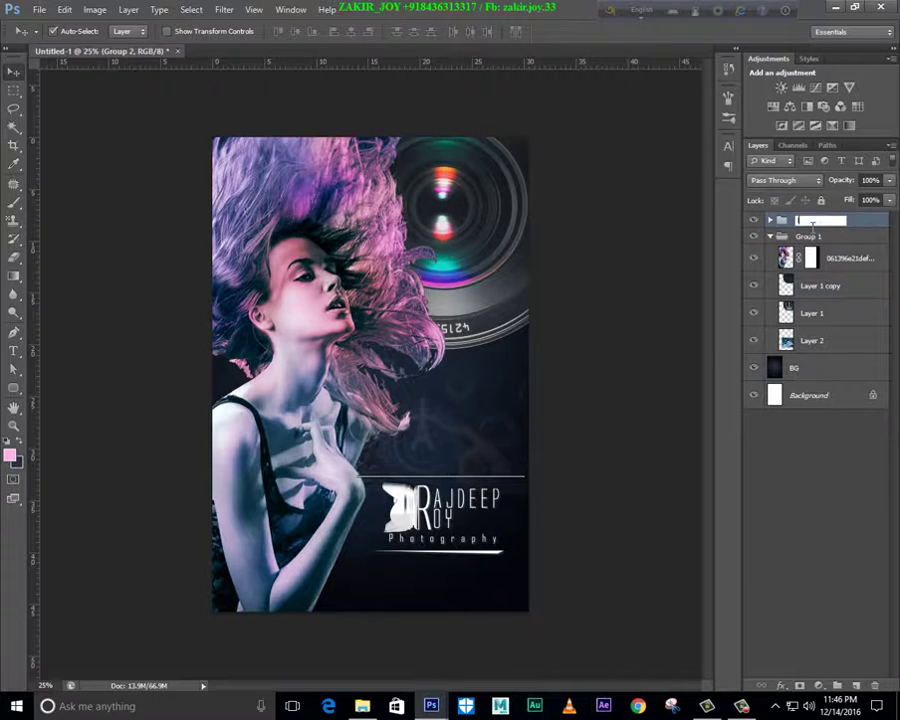
pyautogui.write('logo')
# Step: Name the group 'logo' and scale it down to about 85% at the poster's lower right
pyautogui.press('Return')
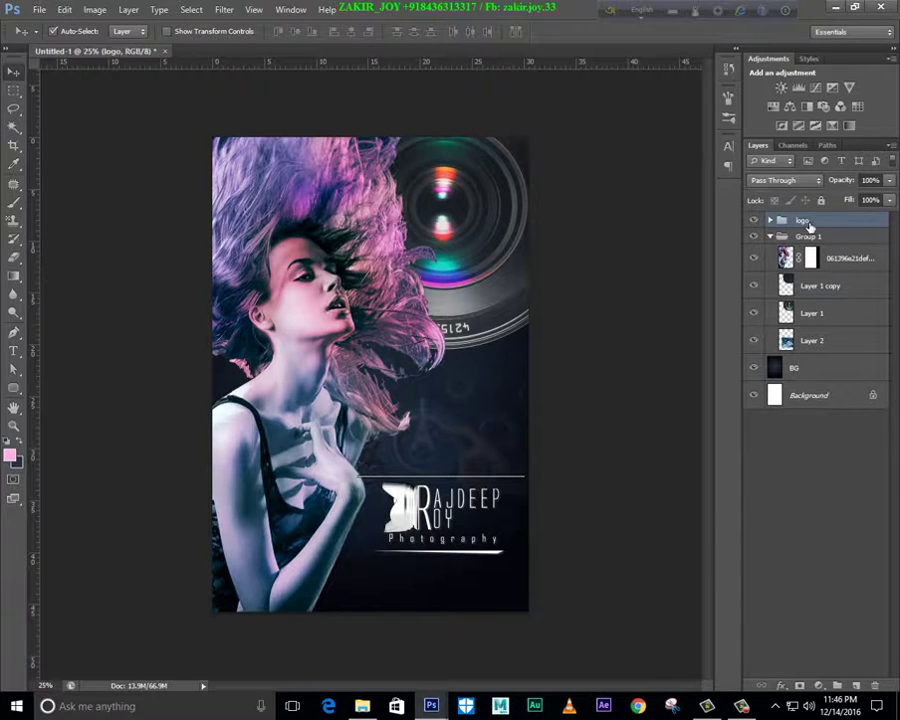
pyautogui.hotkey('ctrl', 't')
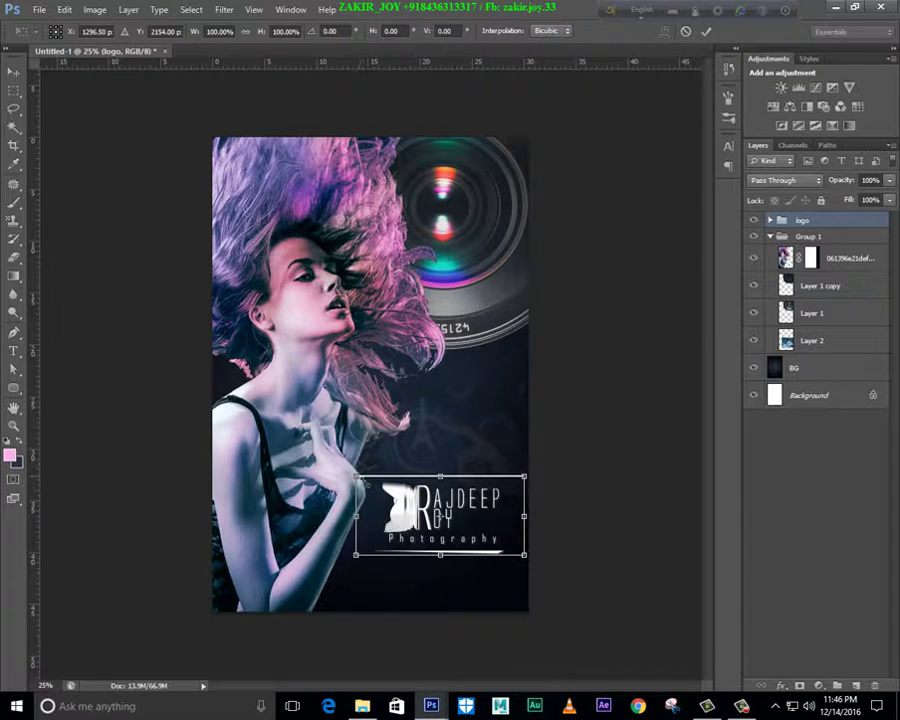
pyautogui.keyDown('alt'); pyautogui.keyDown('shift'); pyautogui.moveTo(356, 477); pyautogui.dragTo(368, 483); pyautogui.keyUp('shift'); pyautogui.keyUp('alt')
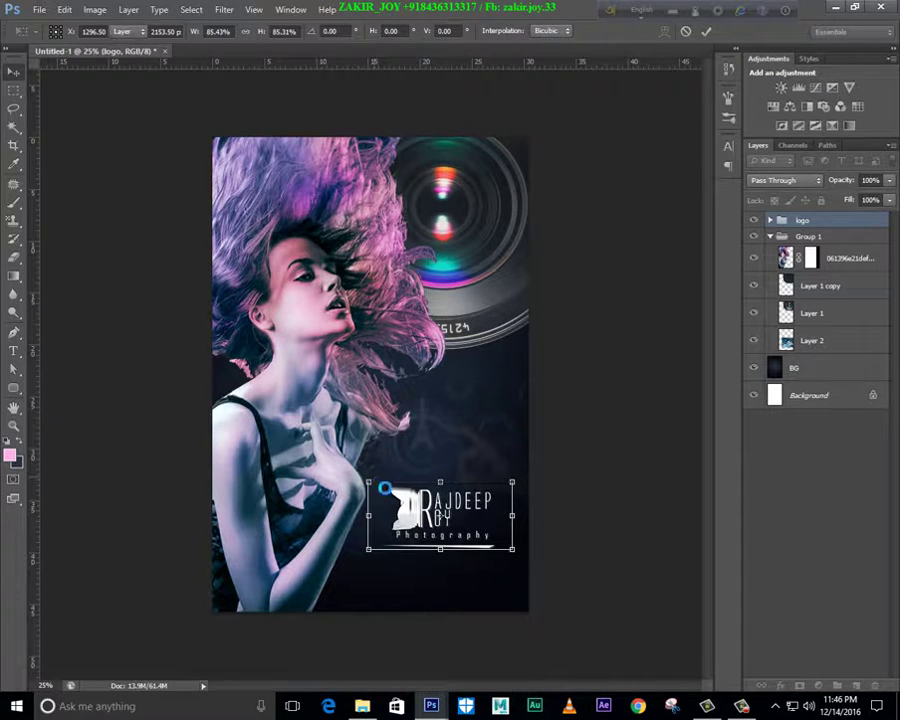
pyautogui.press('Return')
pyautogui.click(425, 517)
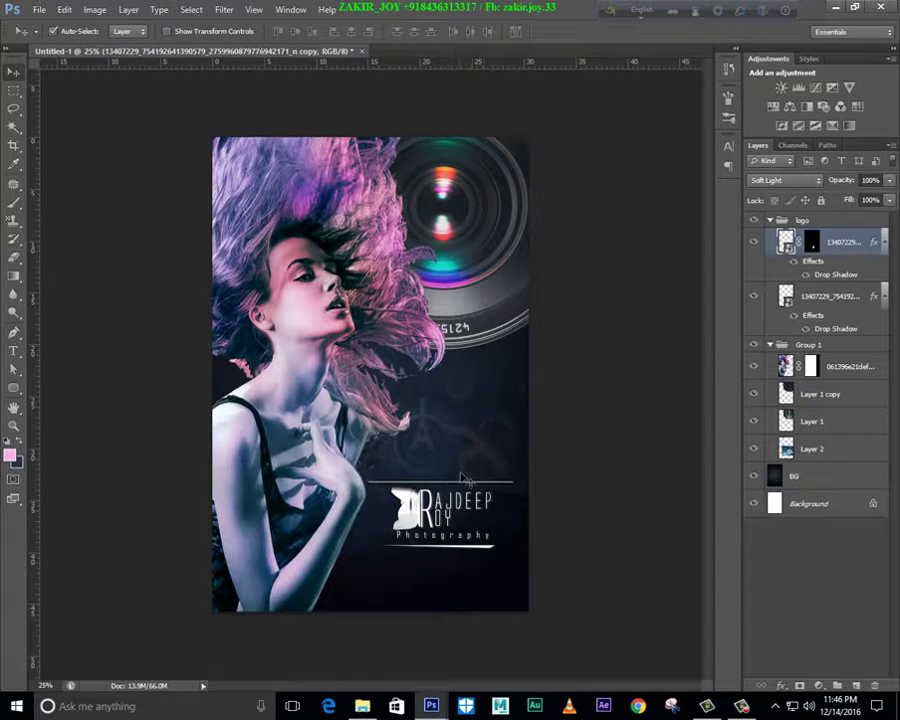
# Step: Load the woman layer's outline as a selection, test a gradient and undo it, then duplicate the layer
pyautogui.click(475, 342)
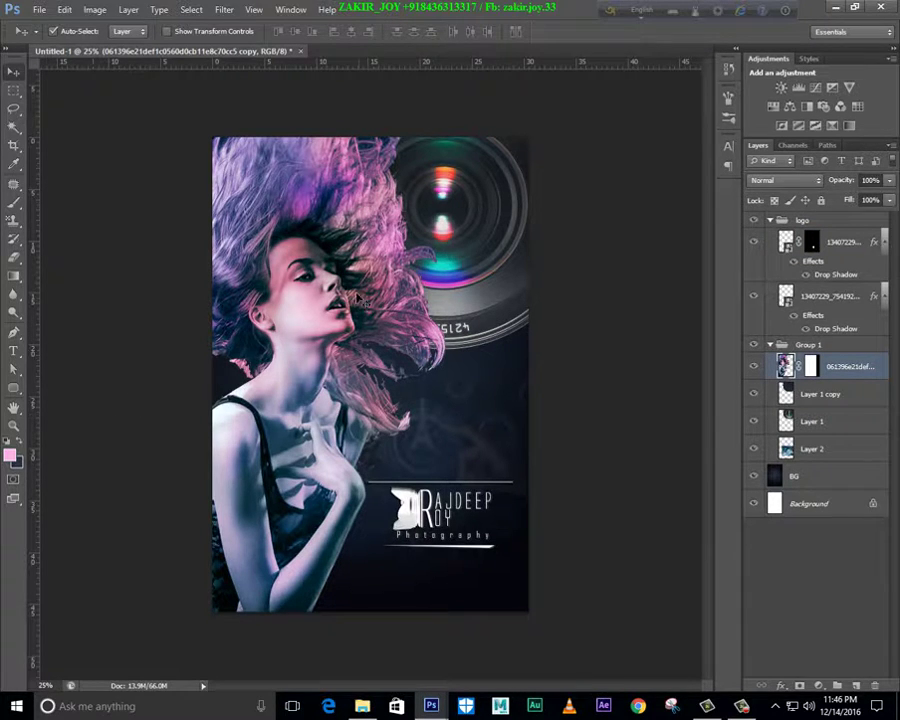
pyautogui.click(754, 366)
pyautogui.keyDown('ctrl'); pyautogui.click(786, 366); pyautogui.keyUp('ctrl')
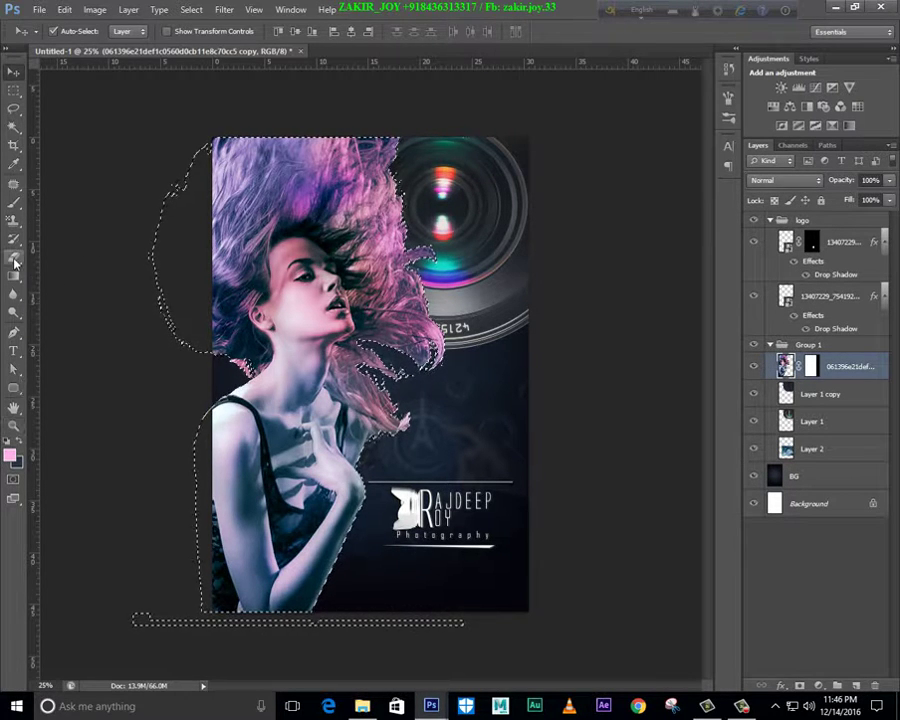
pyautogui.press('g')
pyautogui.moveTo(265, 214); pyautogui.dragTo(172, 320)
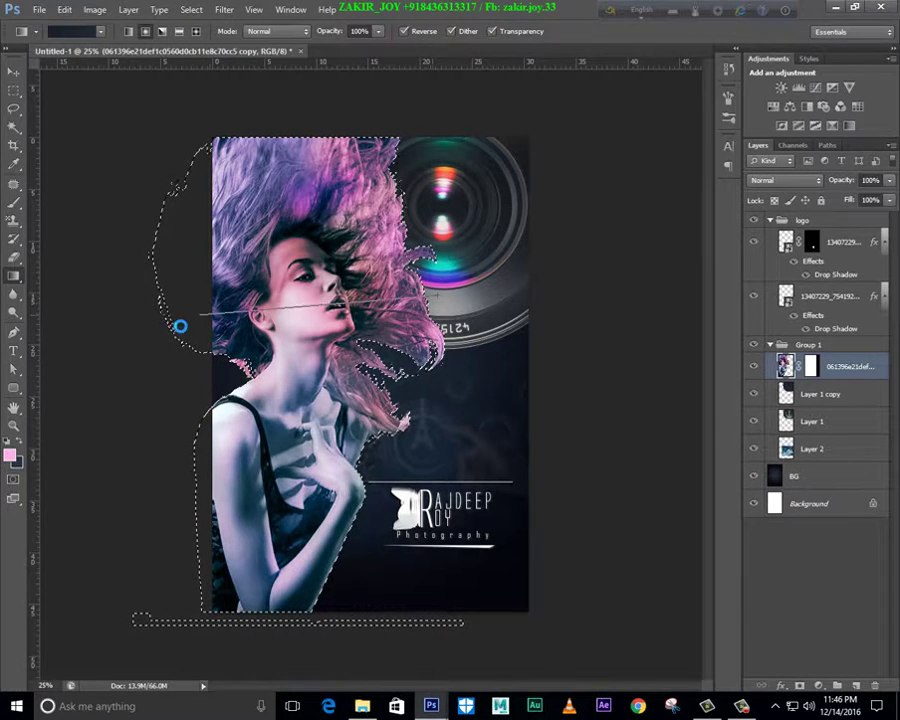
pyautogui.hotkey('ctrl', 'z')
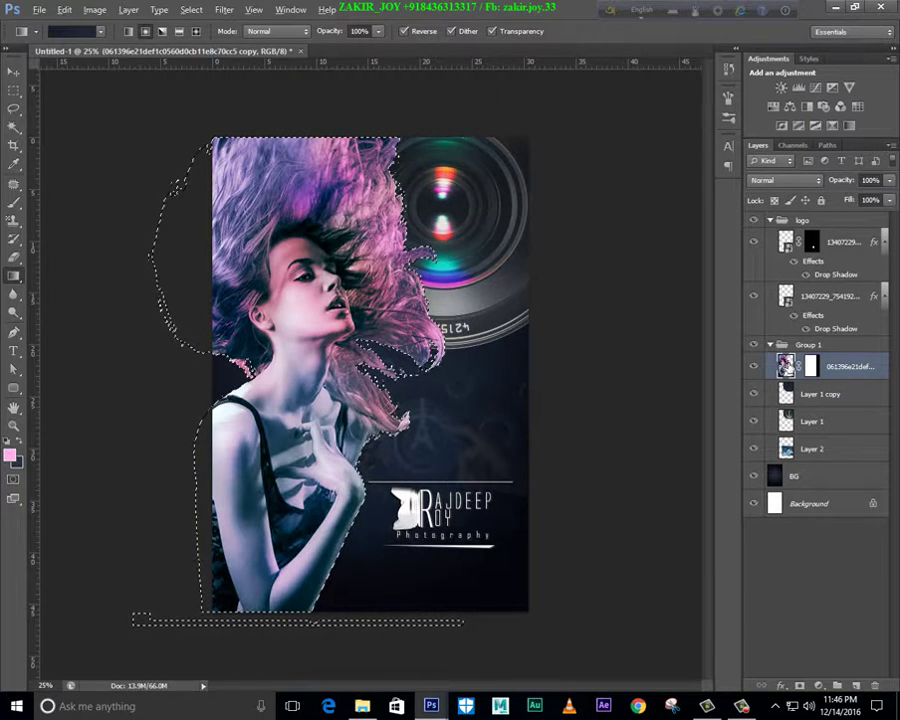
pyautogui.hotkey('ctrl', 'j')
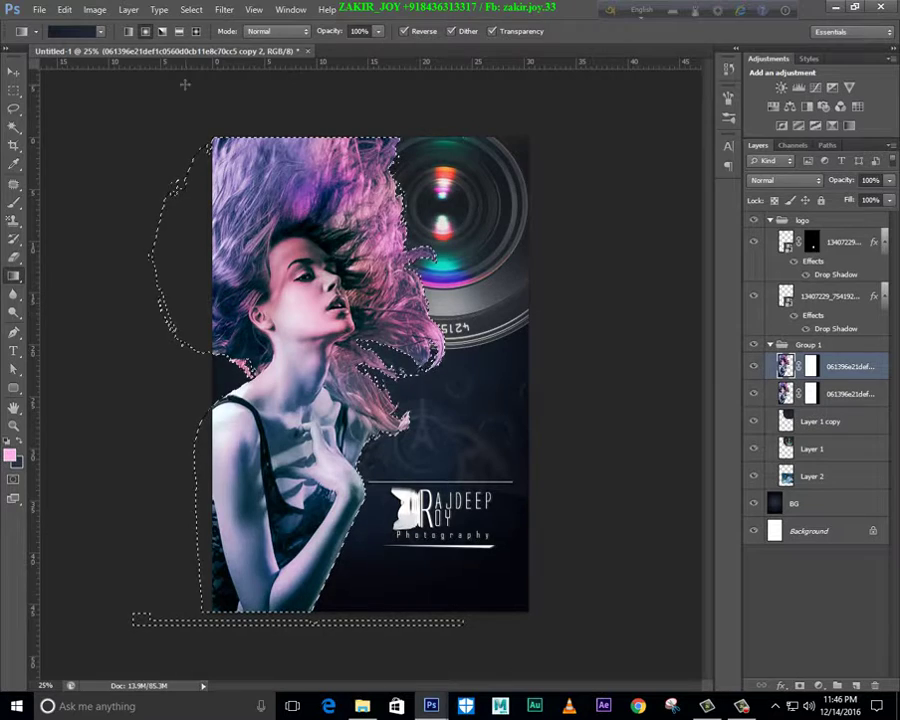
# Step: Set the gradient's left stop to blue 3a679f fading to dark navy, then test-fill and undo
pyautogui.click(79, 33)
pyautogui.click(599, 438)
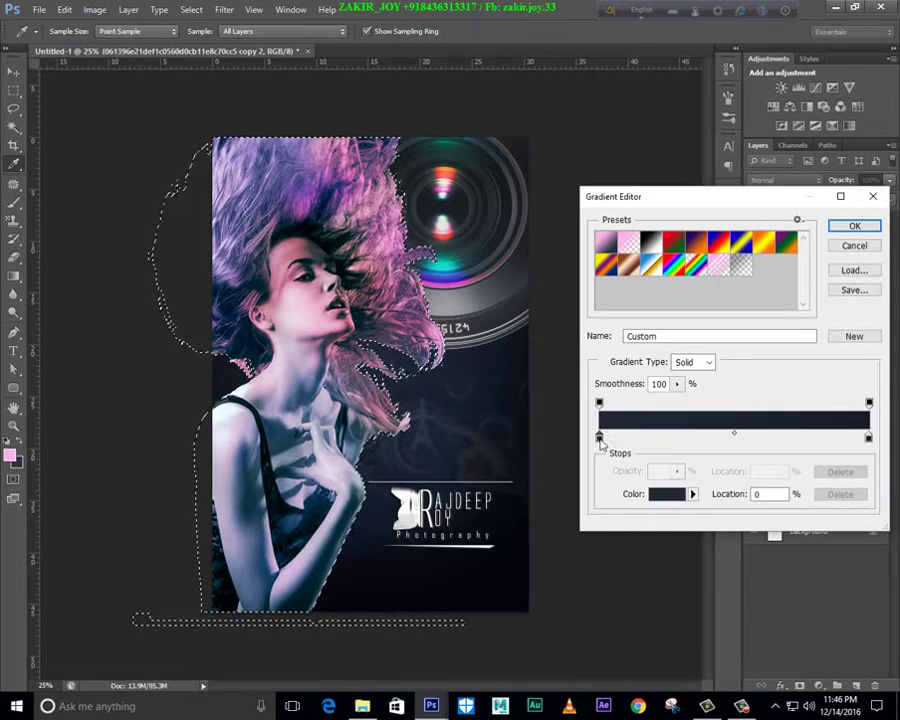
pyautogui.click(677, 497)
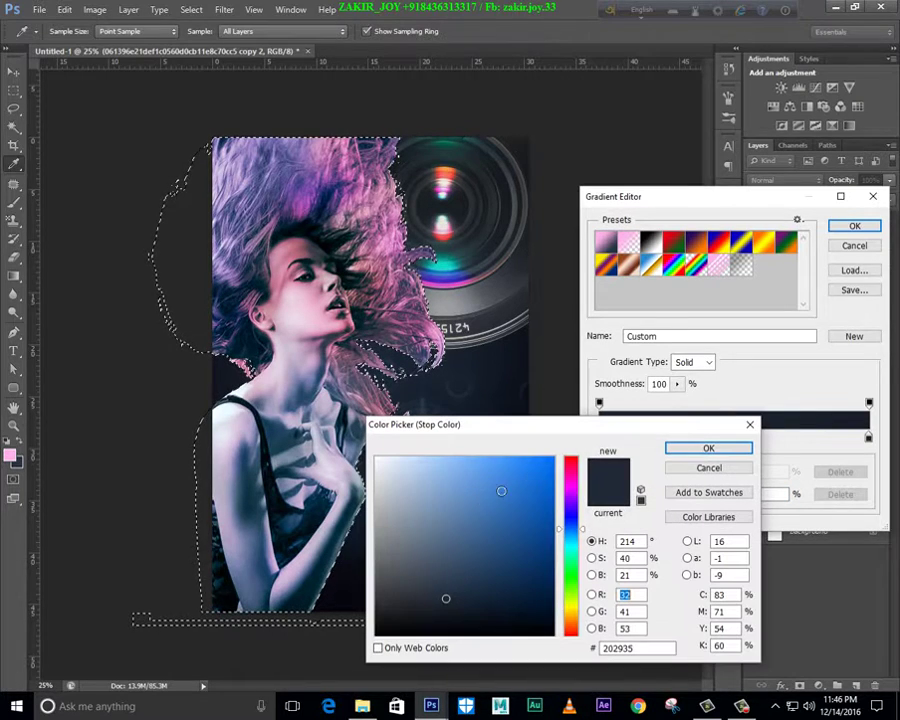
pyautogui.moveTo(422, 535)
pyautogui.mouseDown()
pyautogui.moveTo(458, 489)
pyautogui.moveTo(487, 524)
pyautogui.mouseUp()
pyautogui.click(740, 449)
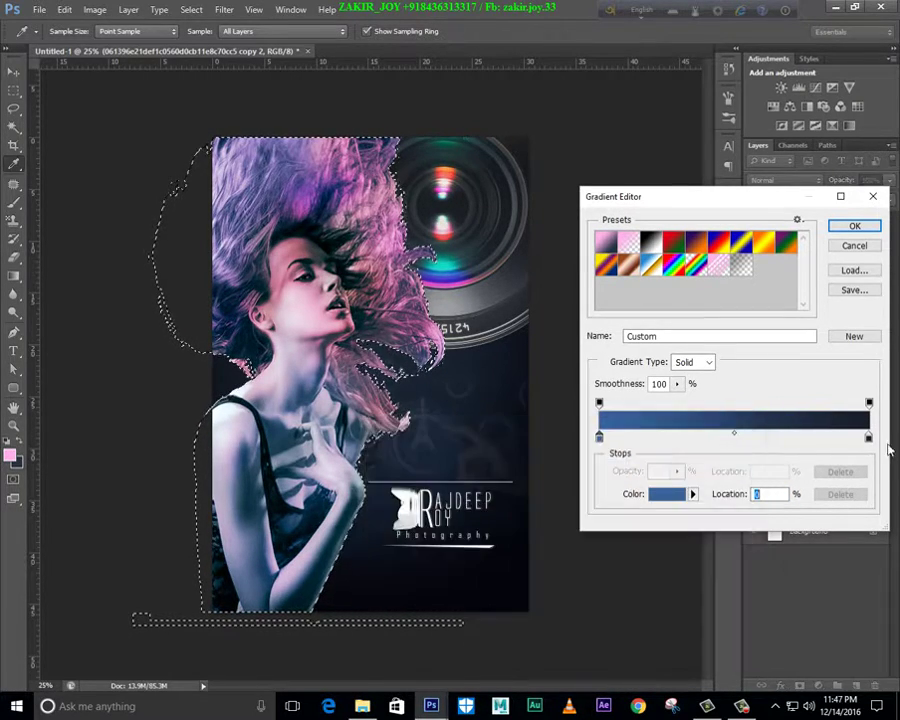
pyautogui.click(854, 226)
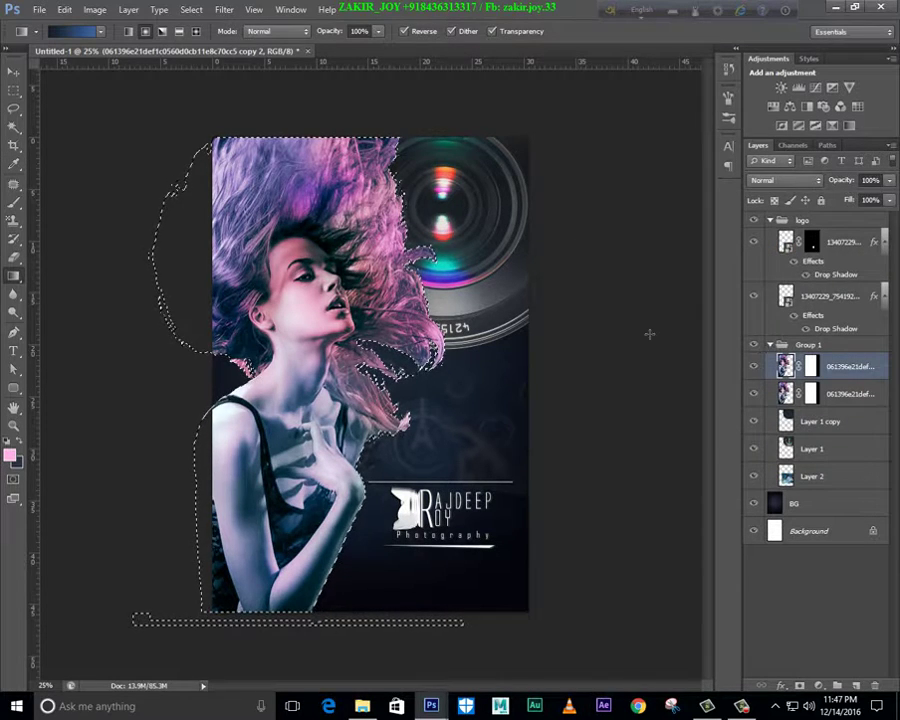
pyautogui.moveTo(178, 236); pyautogui.dragTo(223, 343)
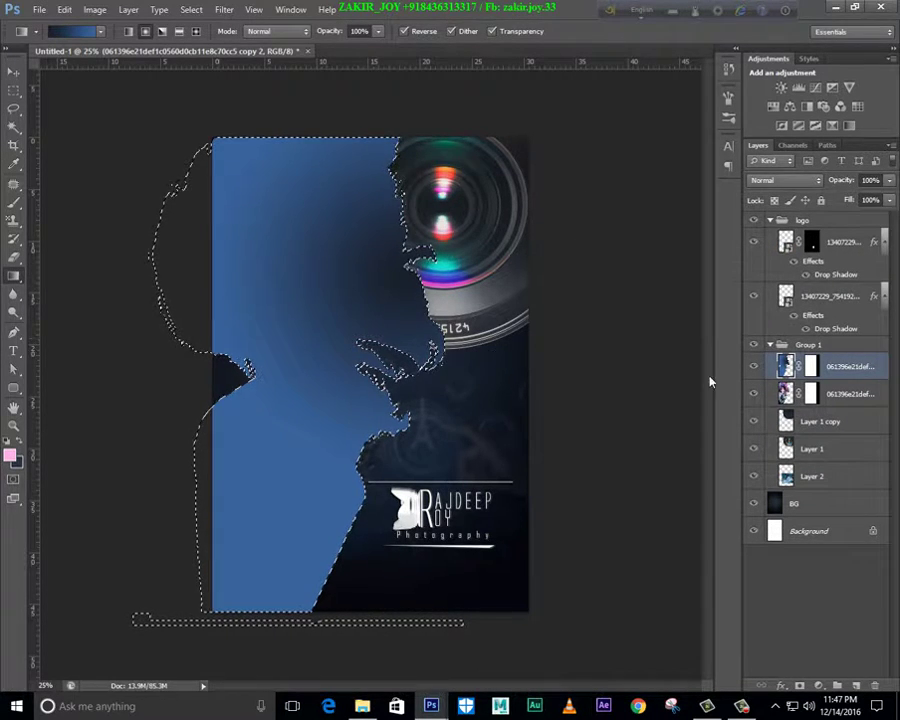
pyautogui.hotkey('ctrl', 'z')
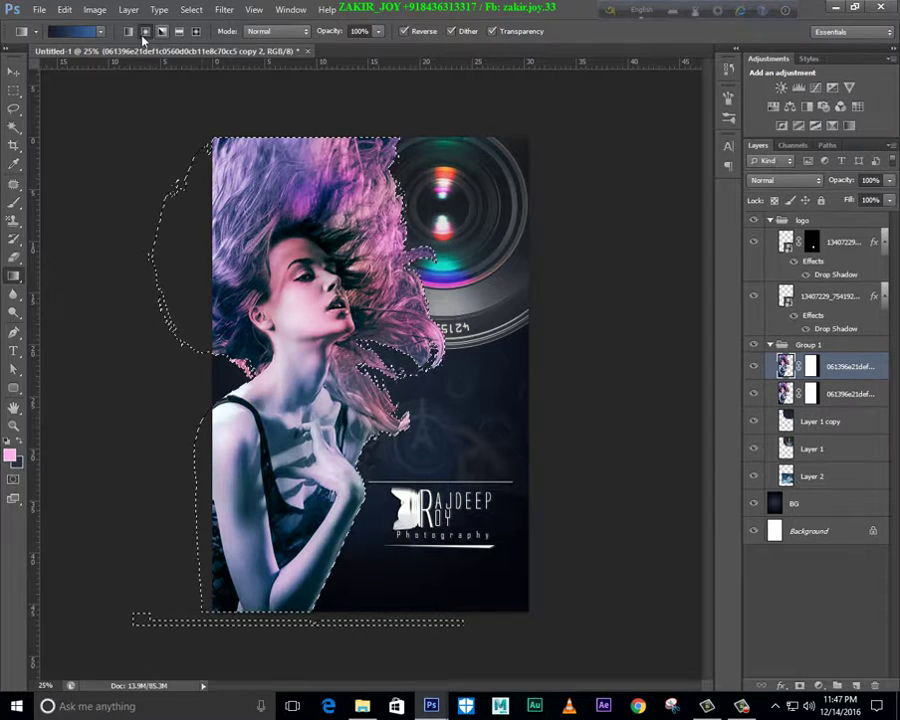
# Step: Choose Linear Gradient, set the duplicate woman layer to Overlay, and fill it with the blue gradient
pyautogui.click(129, 32)
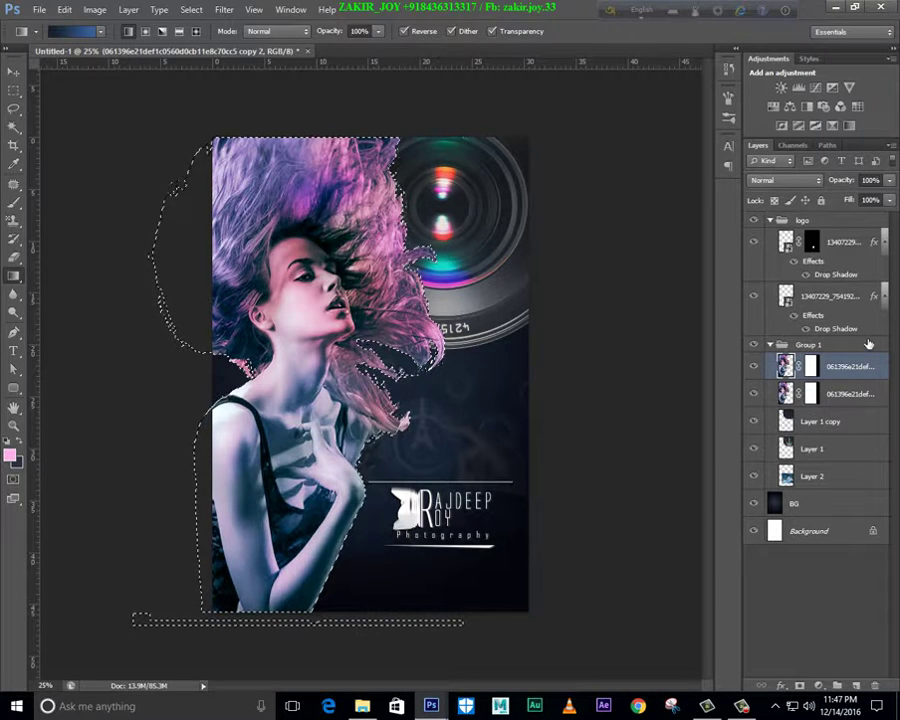
pyautogui.click(788, 182)
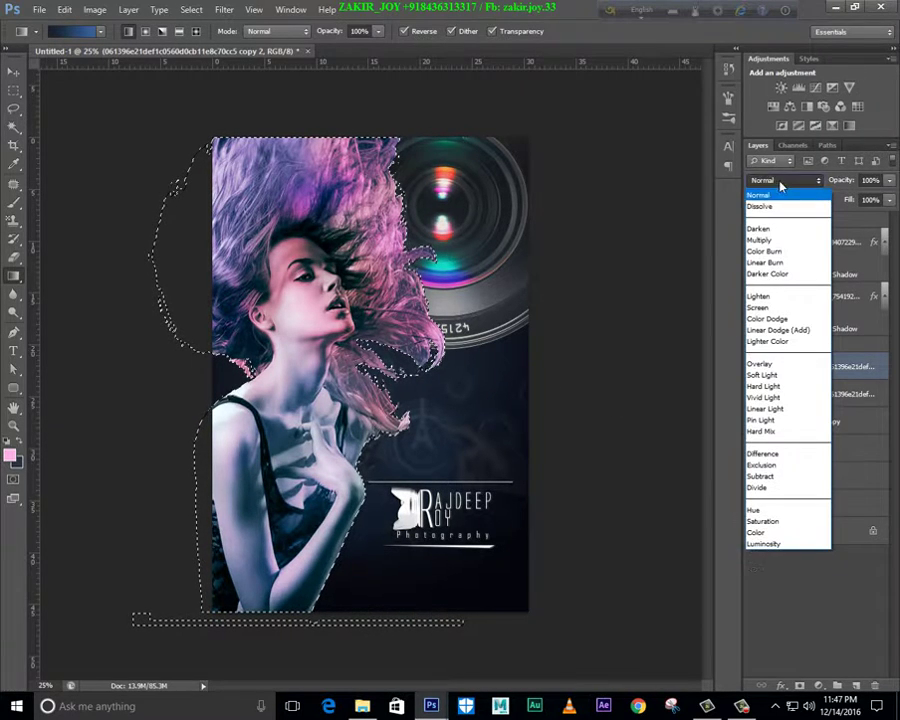
pyautogui.click(800, 358)
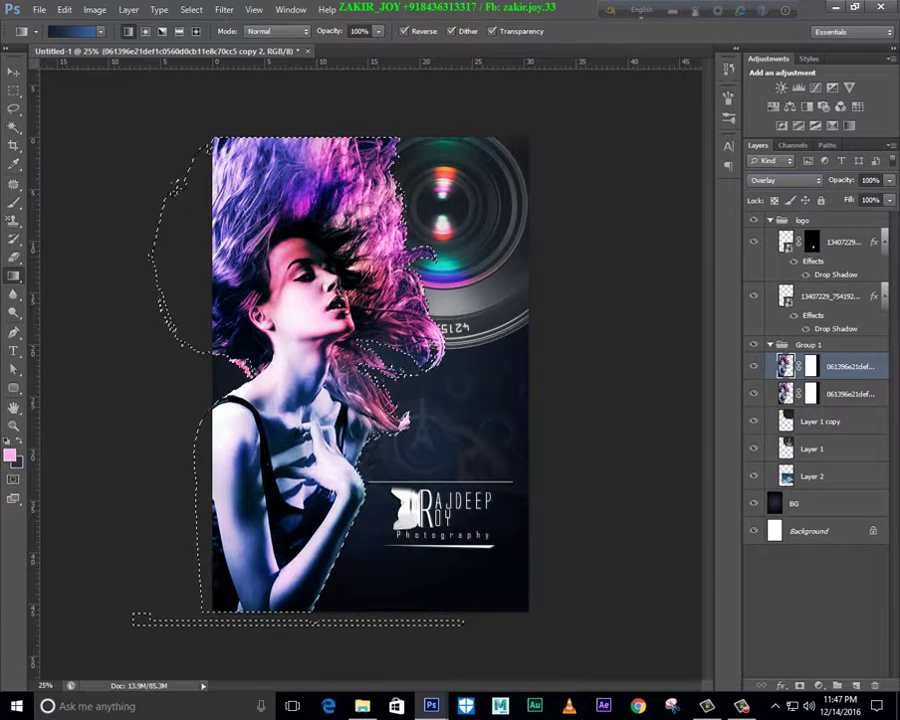
pyautogui.moveTo(230, 188); pyautogui.dragTo(271, 212)
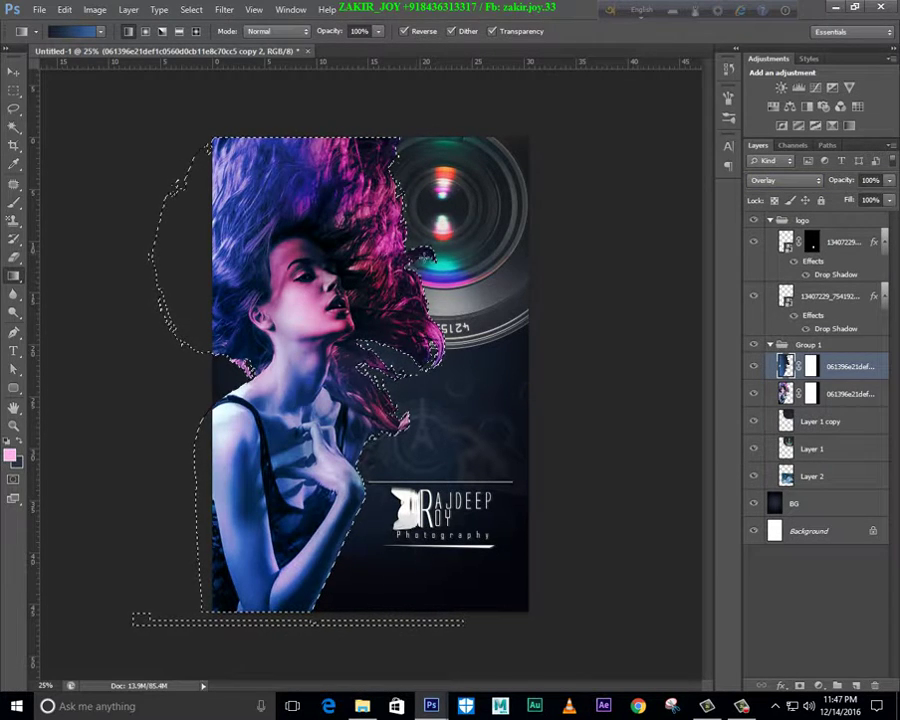
# Step: Try Lighten, Color Dodge and other blend modes, settling on Hue for a blue monochrome tint
pyautogui.click(786, 181)
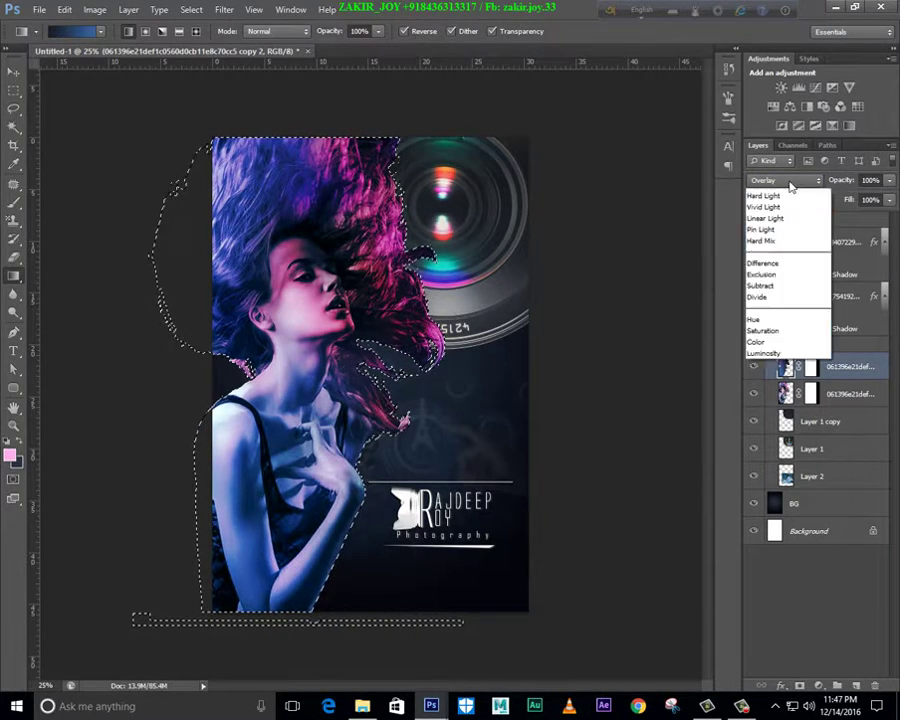
pyautogui.click(766, 297)
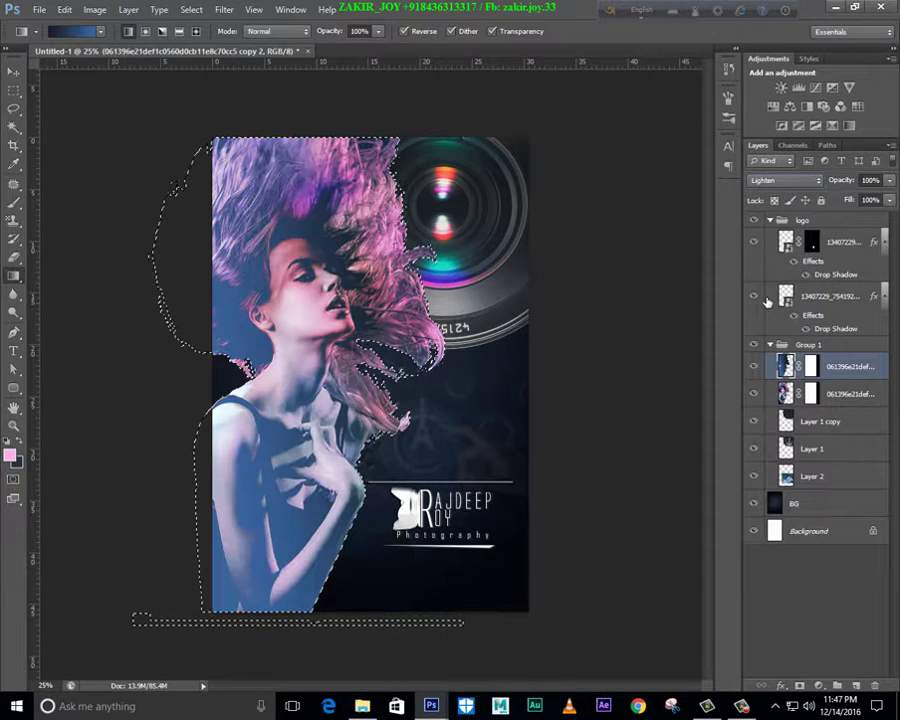
pyautogui.click(798, 190)
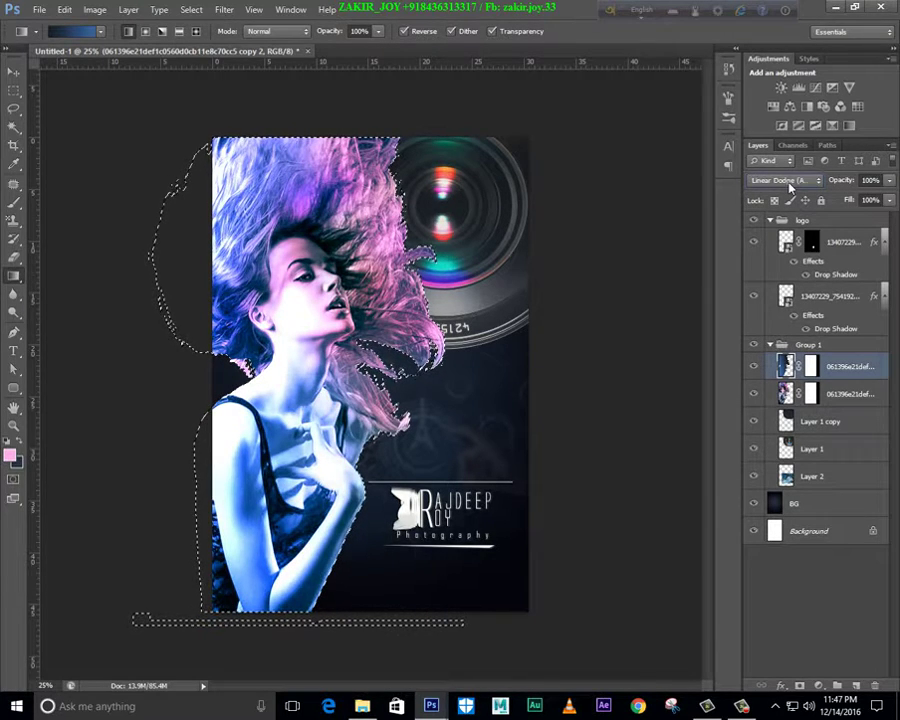
pyautogui.scroll(-1, 790, 187)
pyautogui.scroll(-1, 790, 187)
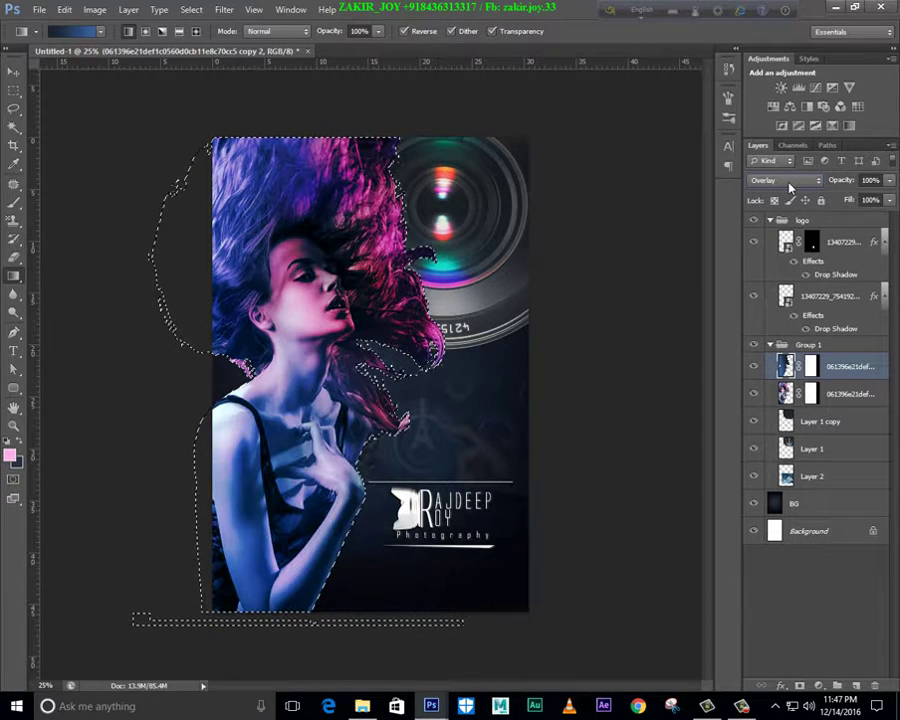
pyautogui.scroll(1, 790, 187)
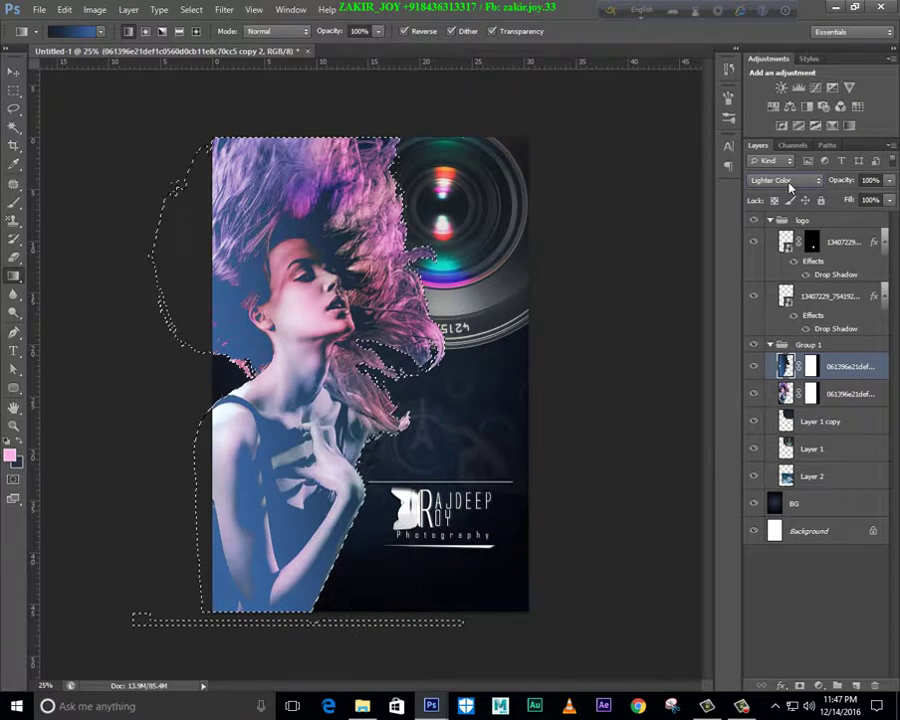
pyautogui.scroll(2, 790, 187)
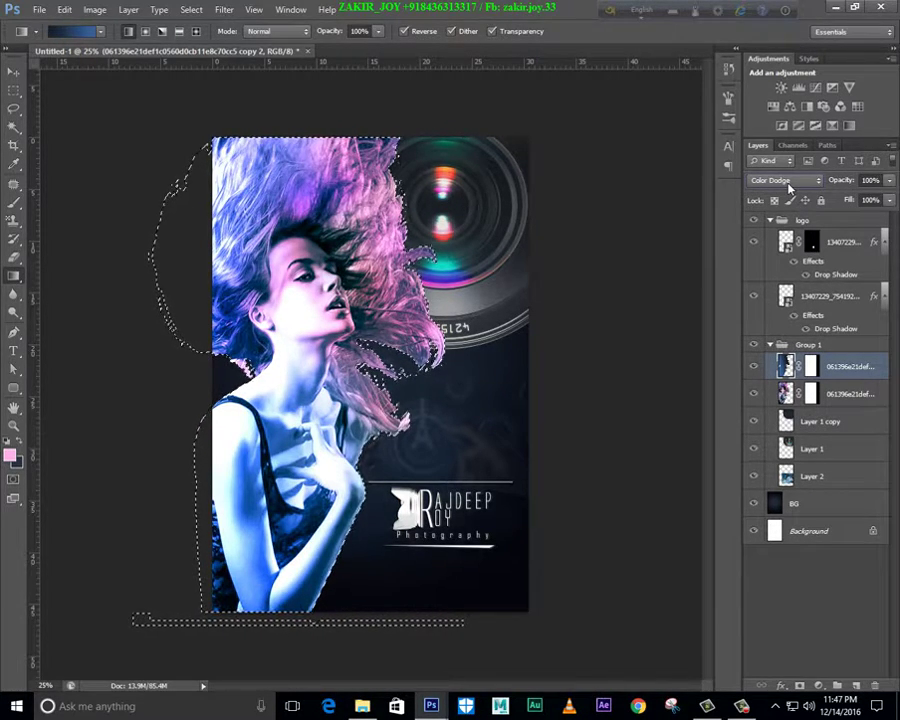
pyautogui.scroll(-1, 790, 187)
pyautogui.scroll(-1, 790, 187)
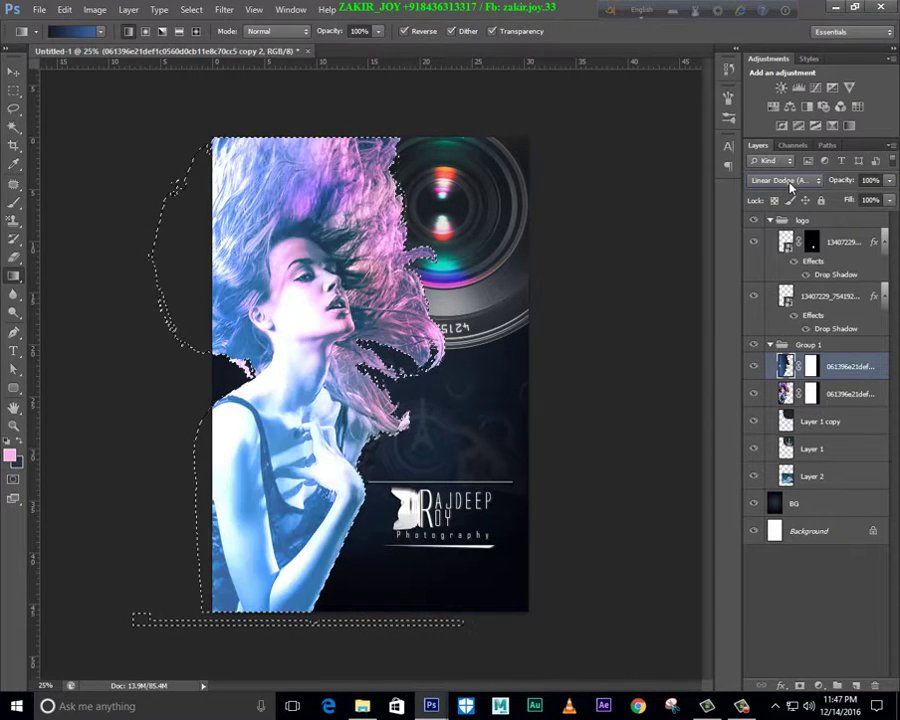
pyautogui.scroll(-1, 790, 187)
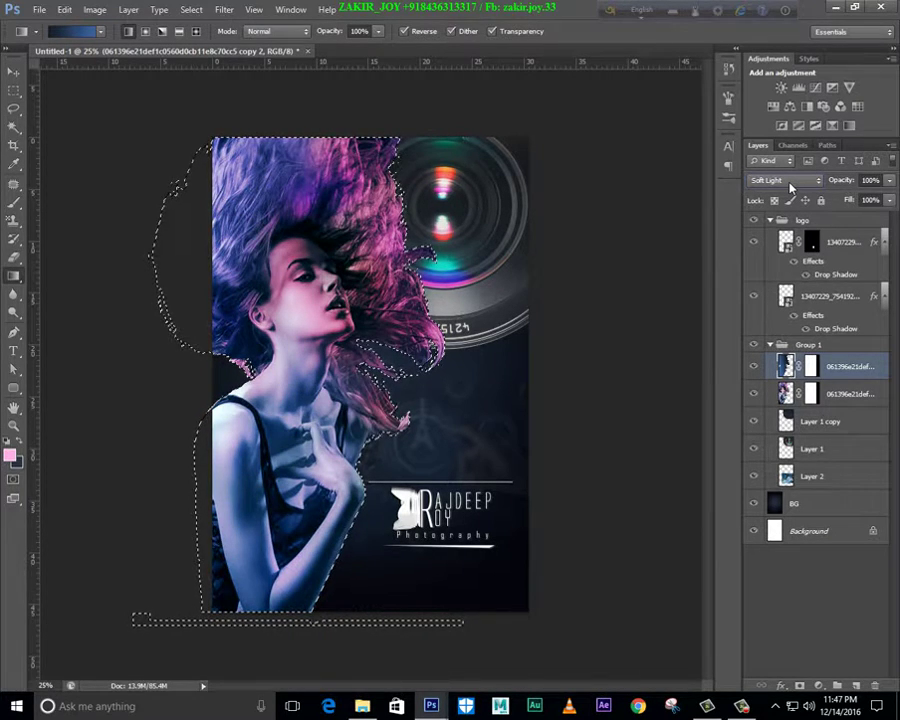
pyautogui.scroll(-1, 790, 187)
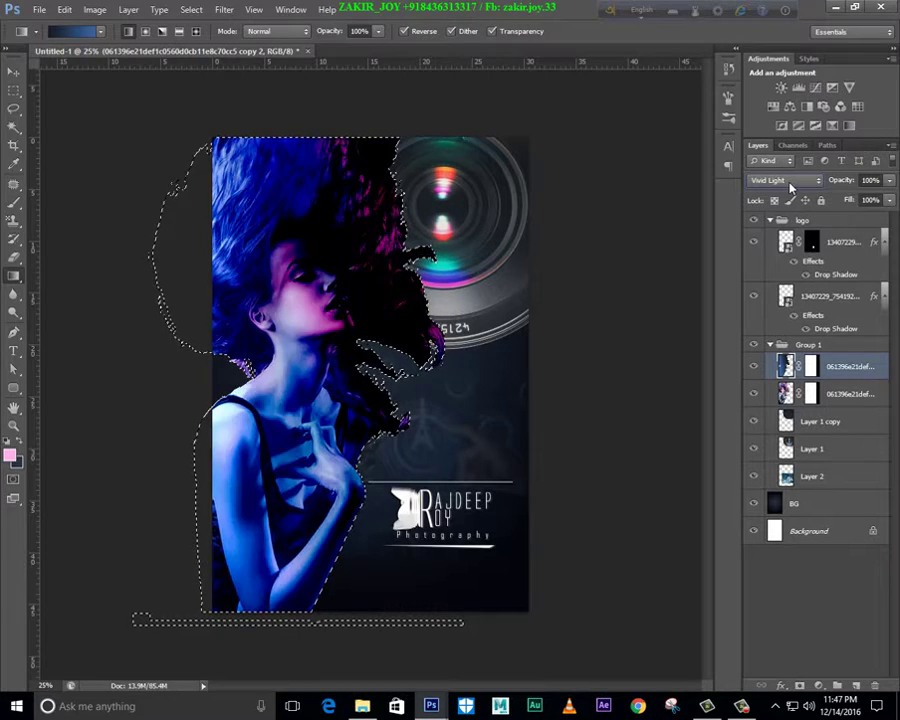
pyautogui.scroll(-1, 790, 187)
pyautogui.scroll(-1, 790, 187)
pyautogui.scroll(-1, 790, 187)
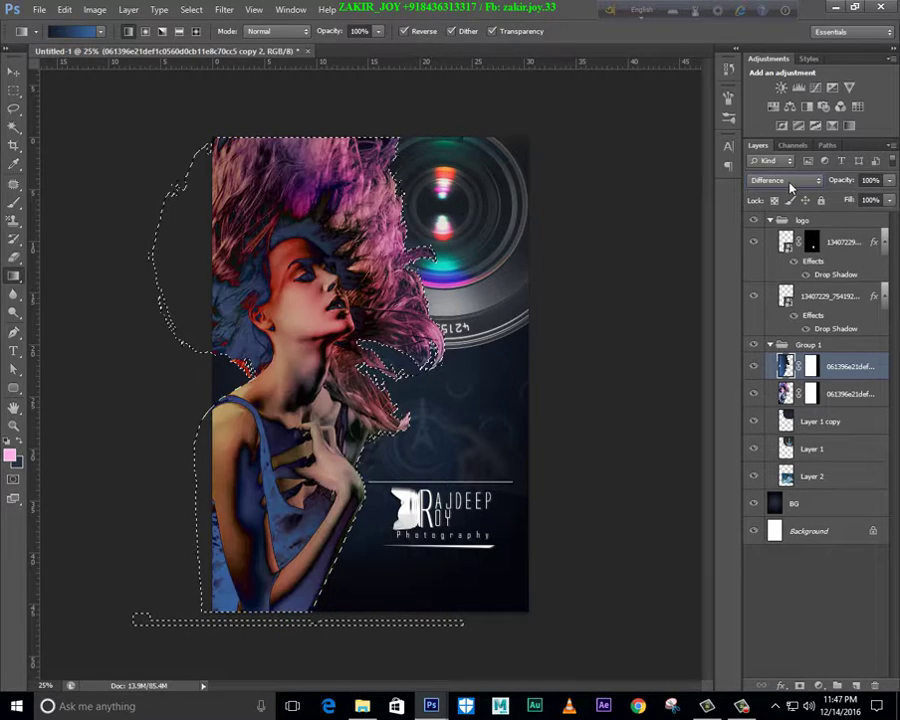
pyautogui.scroll(-1, 790, 187)
pyautogui.scroll(-1, 790, 187)
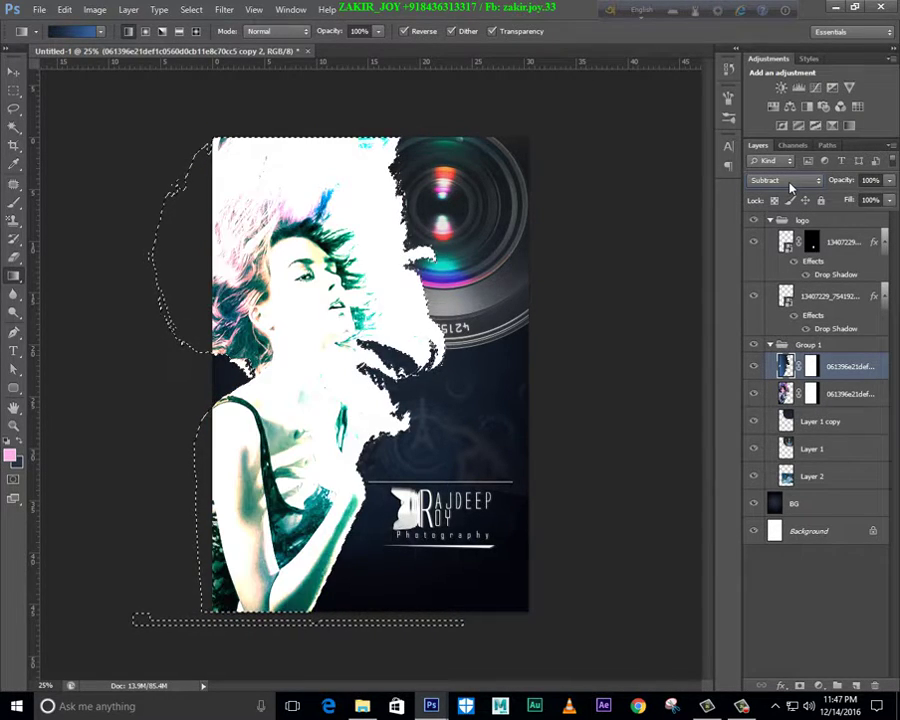
pyautogui.scroll(1, 790, 187)
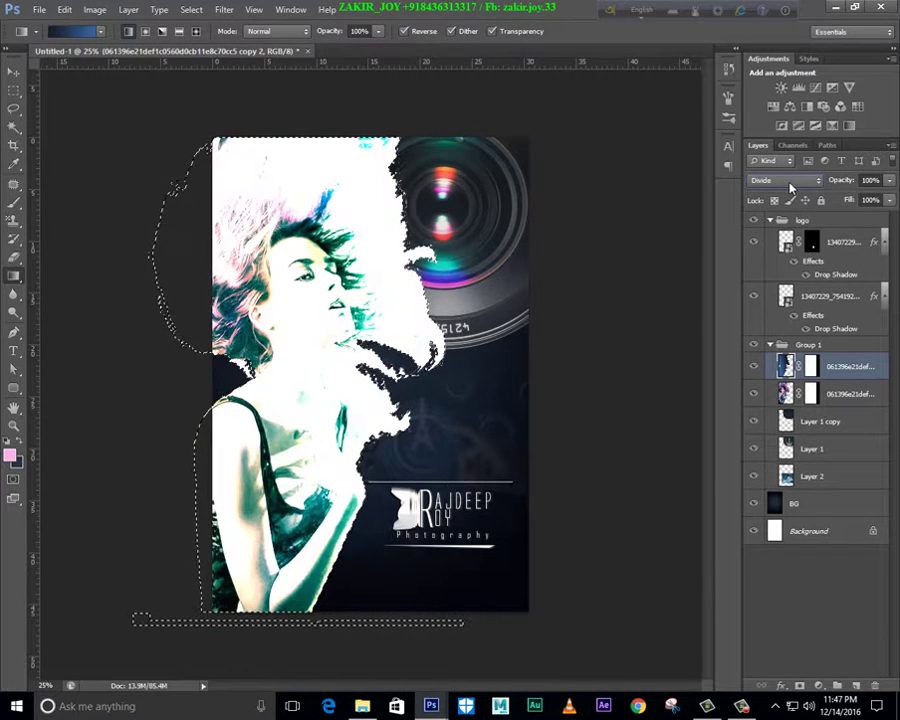
pyautogui.scroll(-1, 790, 187)
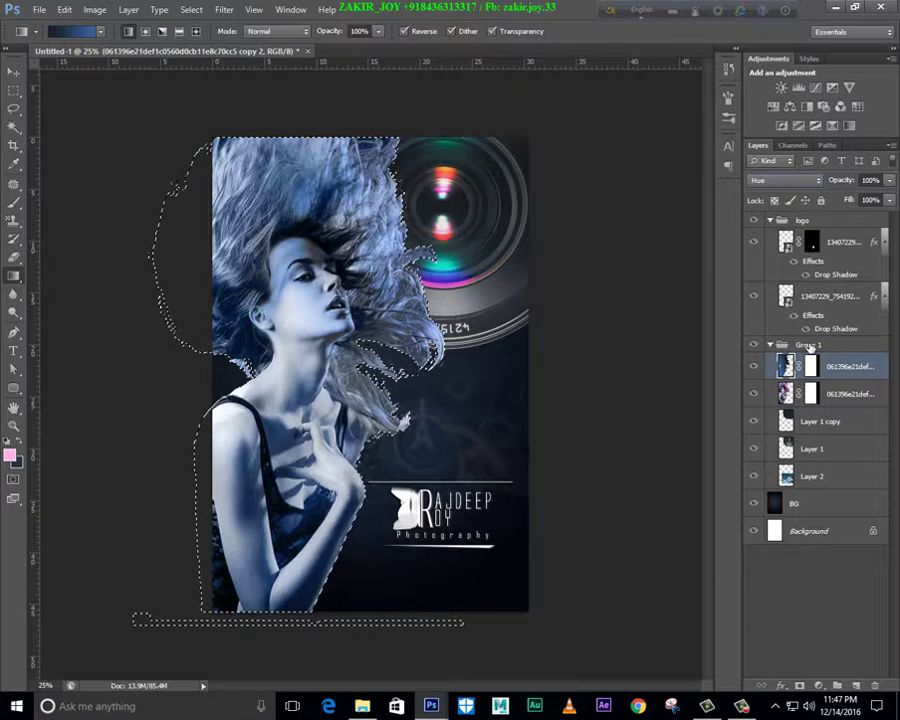
# Step: Drop the Hue-blended woman copy's opacity from 41% to 39%
pyautogui.click(889, 180)
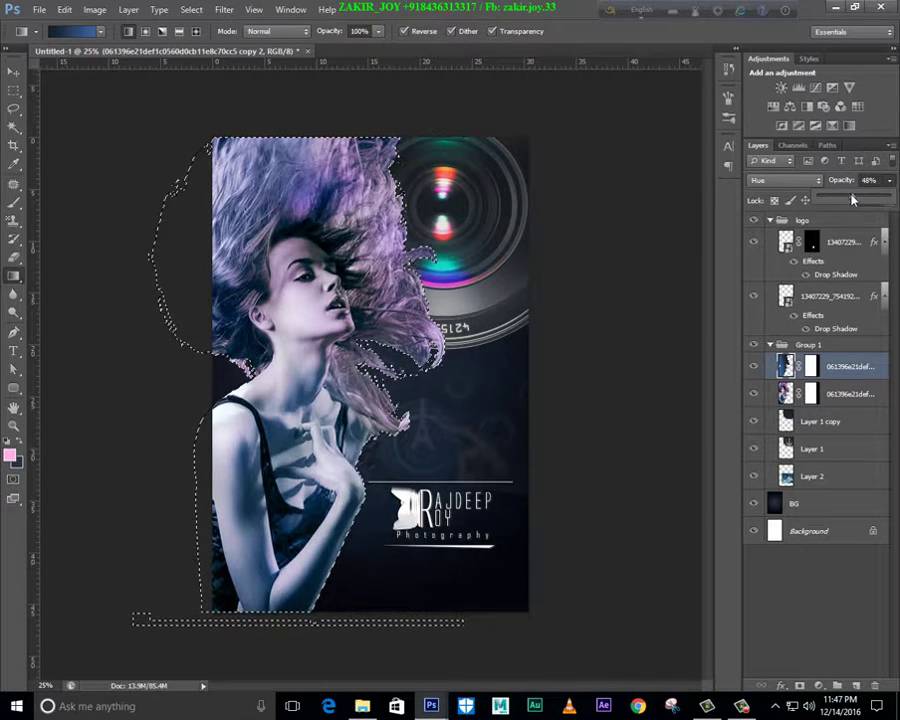
pyautogui.moveTo(852, 199); pyautogui.dragTo(848, 199)
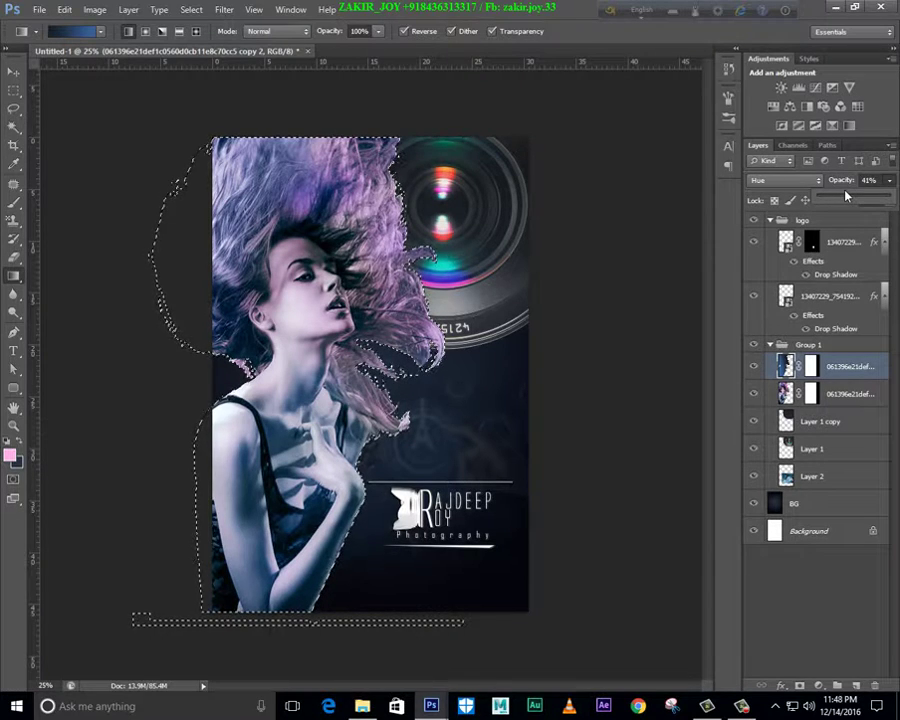
pyautogui.moveTo(846, 200); pyautogui.dragTo(848, 199)
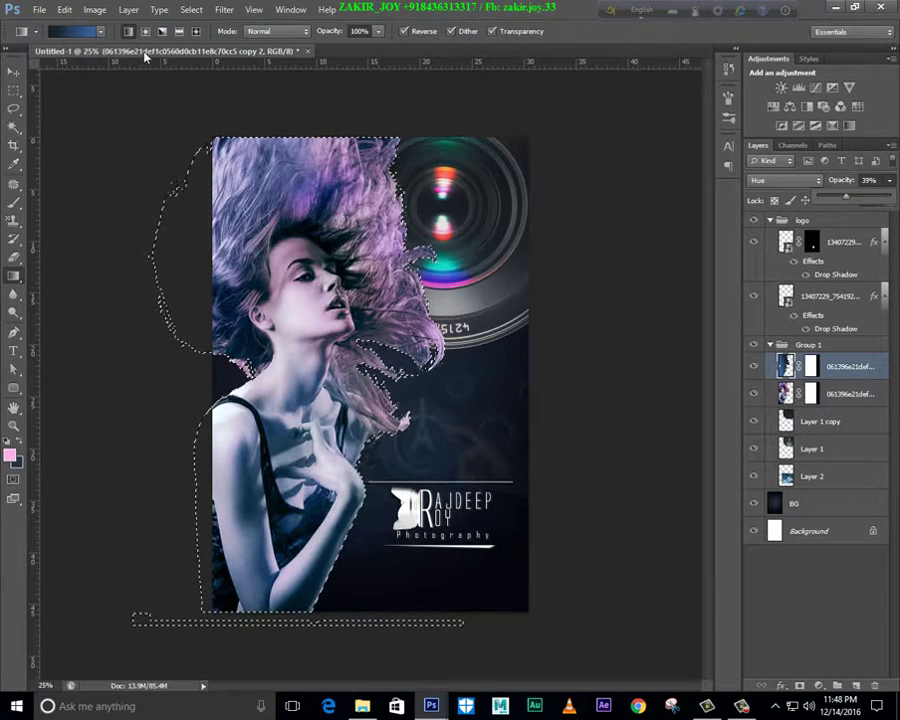
pyautogui.press('v')
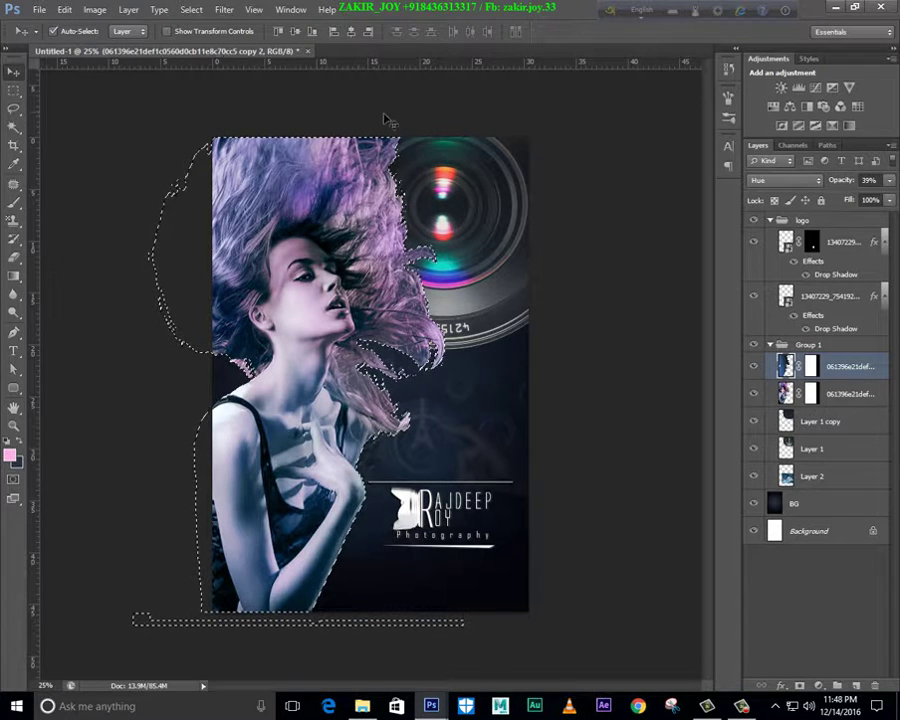
# Step: Deselect the woman, close lens.png, and move aside then minimize the poster.psd reference
pyautogui.hotkey('ctrl', 'd')
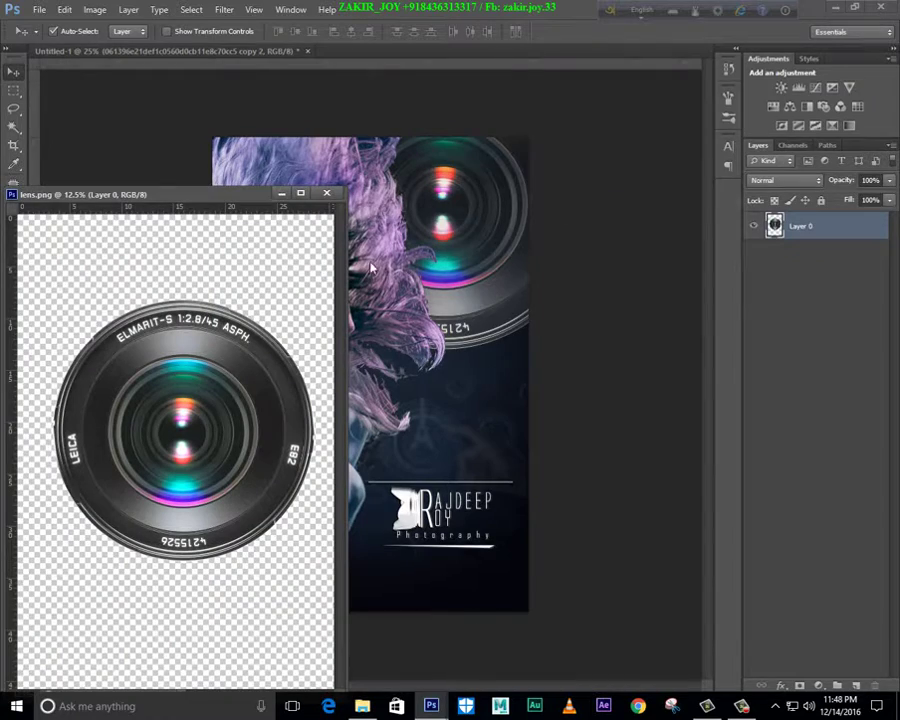
pyautogui.click(327, 193)
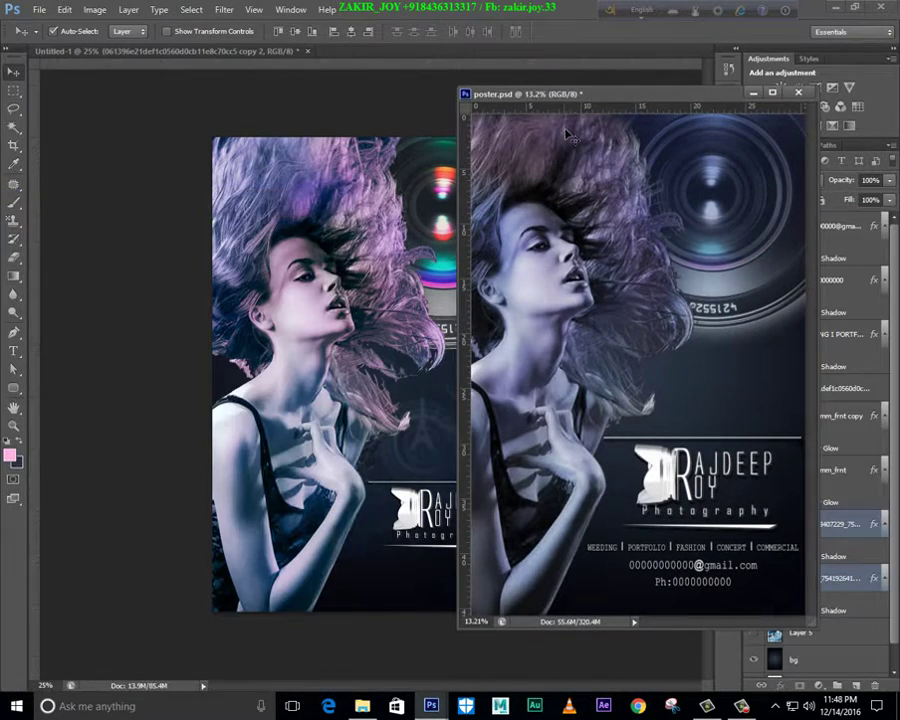
pyautogui.moveTo(575, 98); pyautogui.dragTo(636, 109)
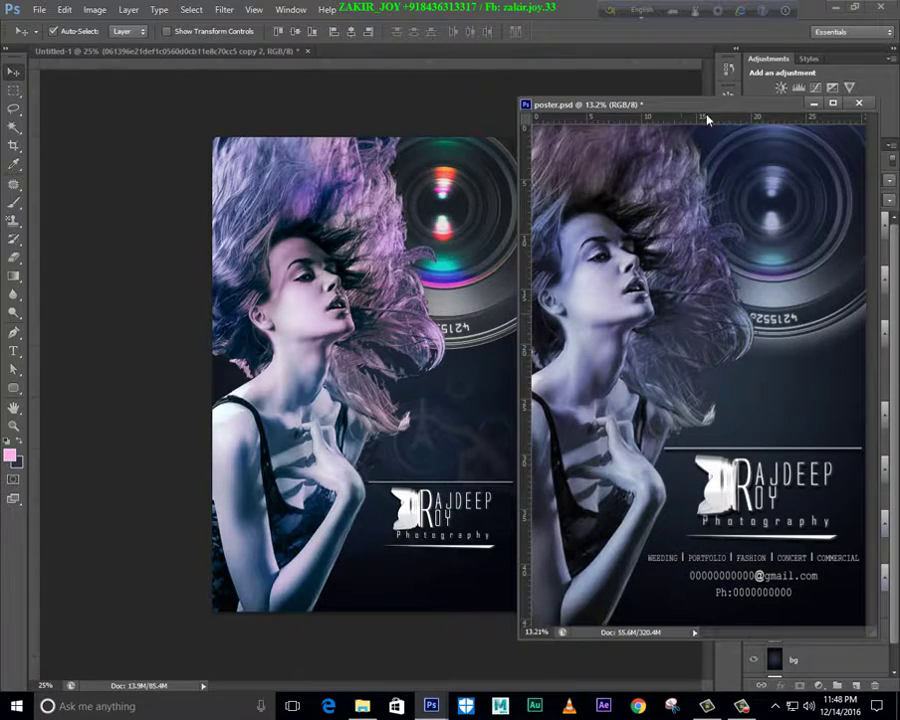
pyautogui.moveTo(706, 110); pyautogui.dragTo(716, 131)
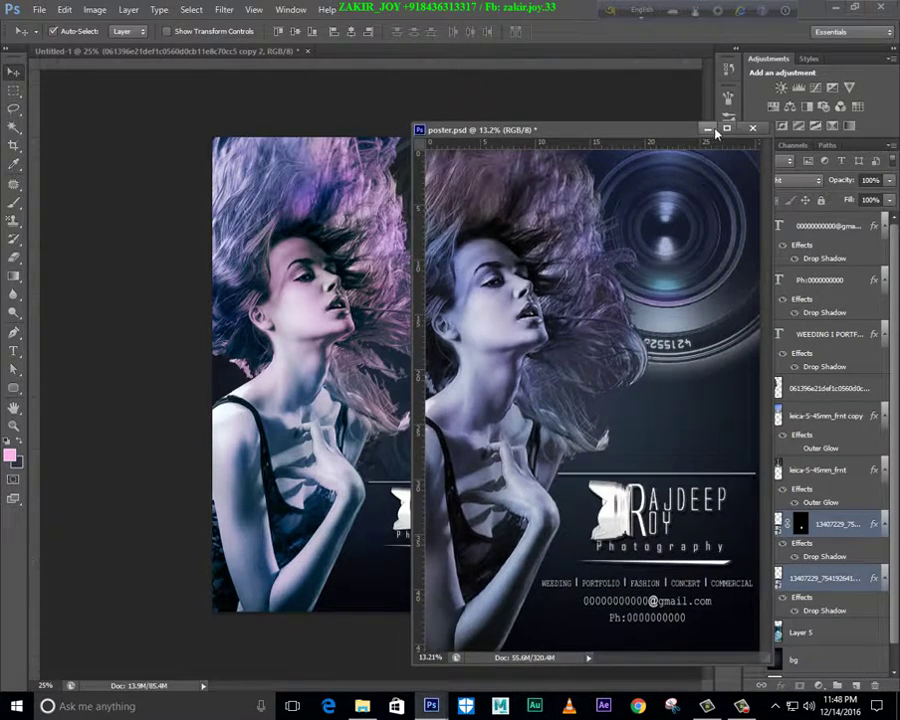
pyautogui.click(706, 130)
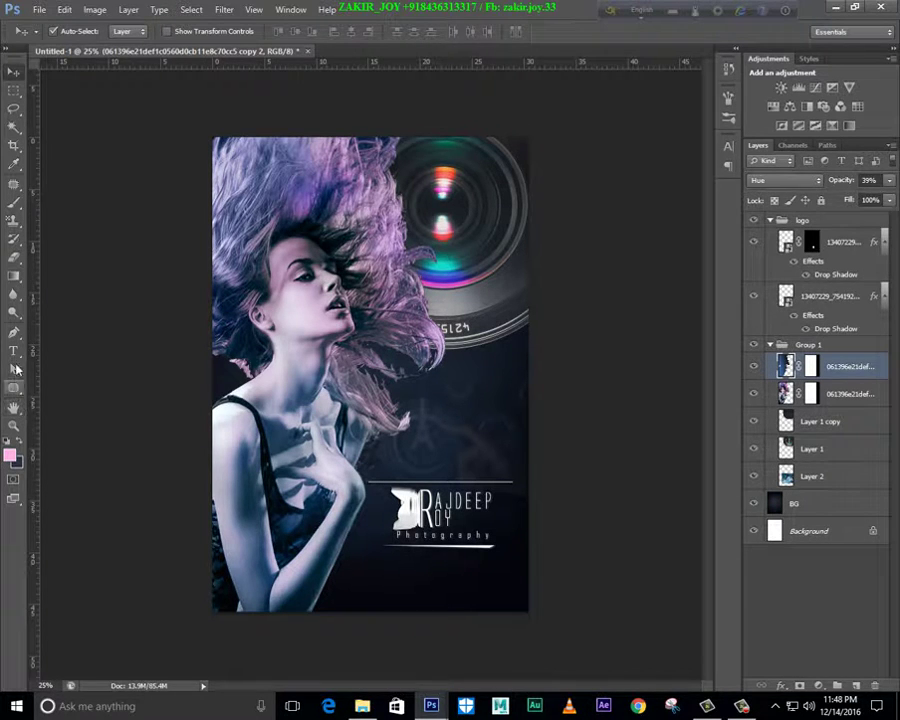
# Step: Blur the flying hair tips on the lower woman copy using the Blur Tool at size 500
pyautogui.click(13, 294)
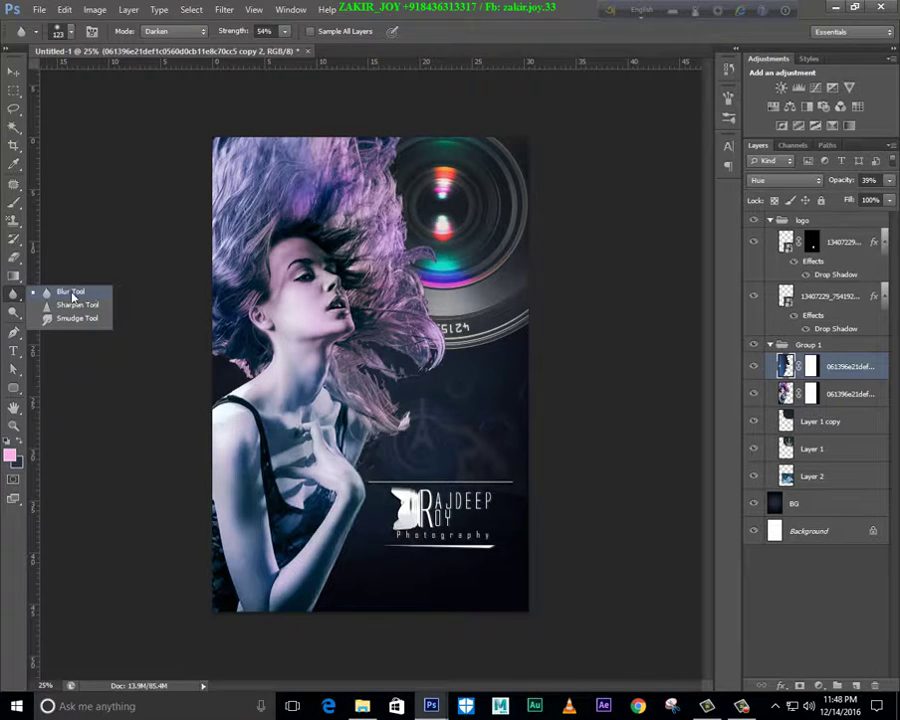
pyautogui.click(72, 297)
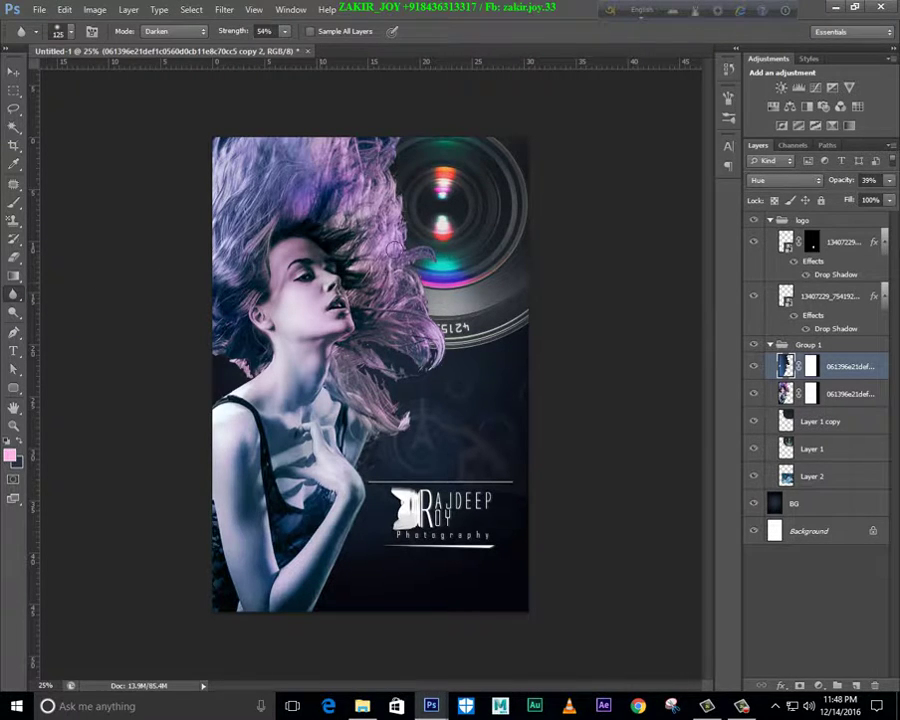
pyautogui.press(']')
pyautogui.press(']')
pyautogui.press(']')
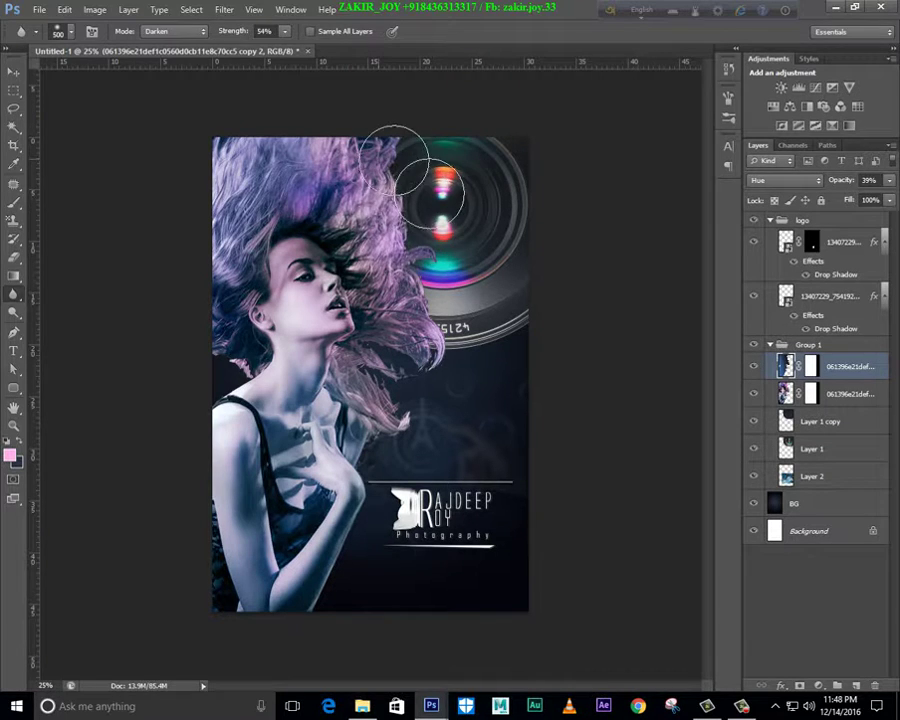
pyautogui.click(795, 397)
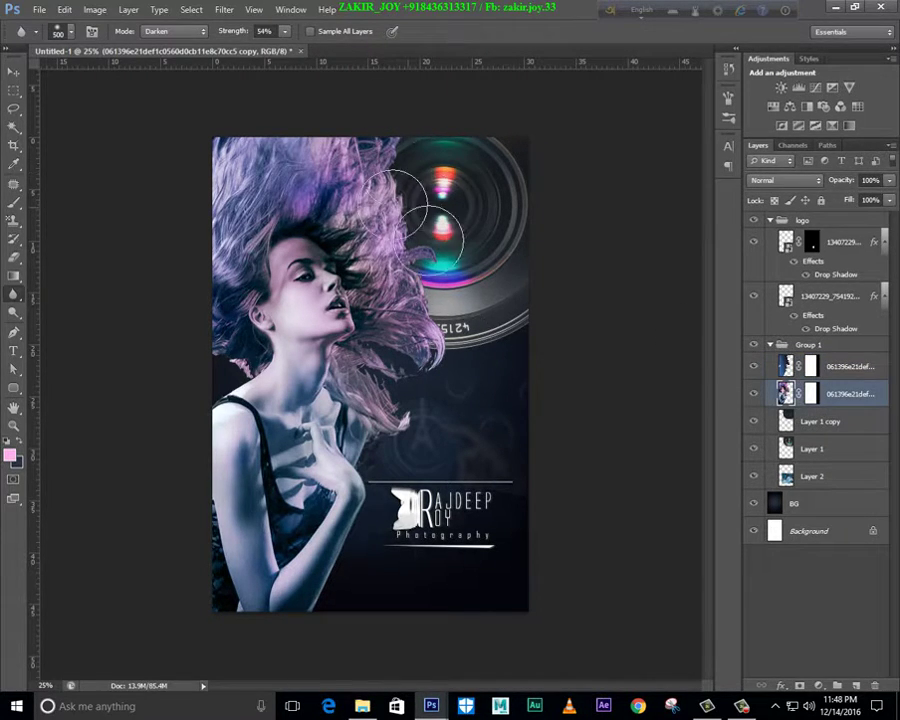
pyautogui.moveTo(448, 270); pyautogui.dragTo(423, 415)
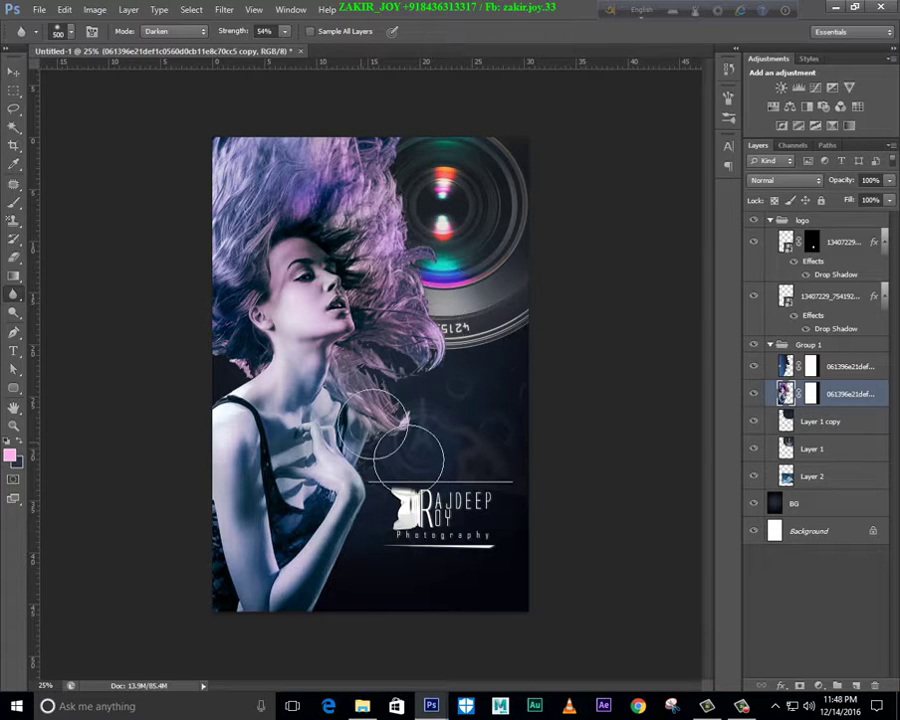
pyautogui.hotkey('alt', ']')
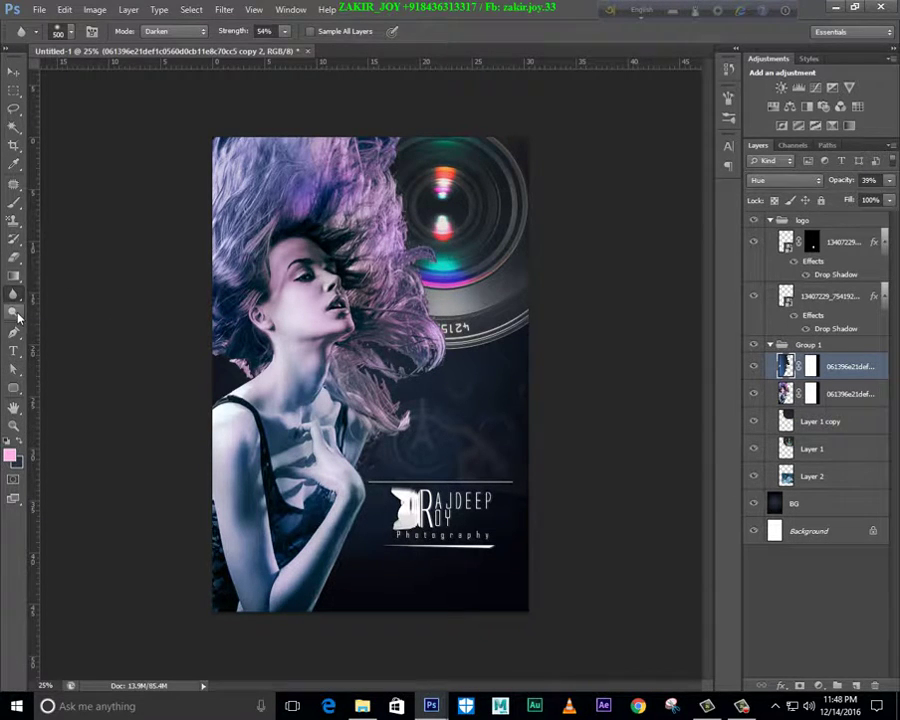
# Step: Darken the pink hair near the face with the Burn Tool at size 500
pyautogui.click(13, 312)
pyautogui.click(75, 322)
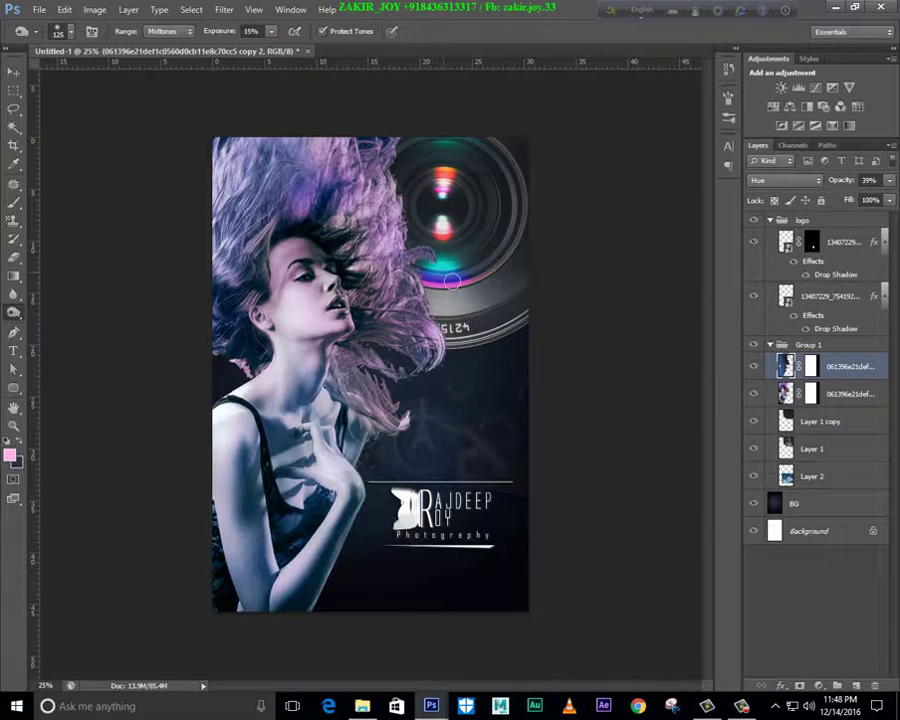
pyautogui.press(']')
pyautogui.press(']')
pyautogui.press(']')
pyautogui.moveTo(290, 205); pyautogui.dragTo(355, 295)
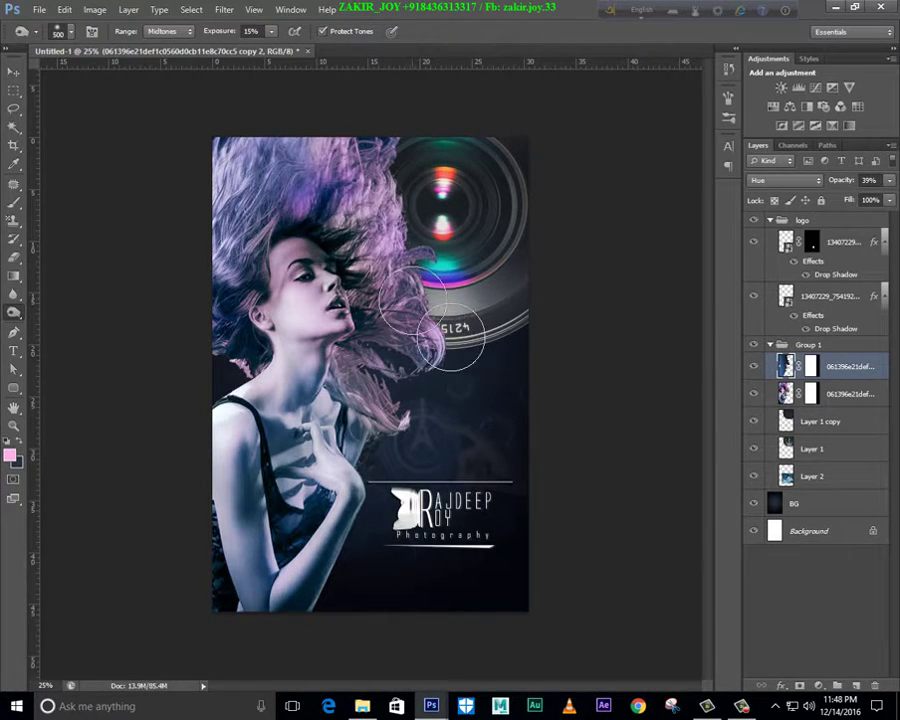
# Step: Hide the hue-toned top layer and burn the upper pink hair on the lower copy at size 700
pyautogui.click(755, 367)
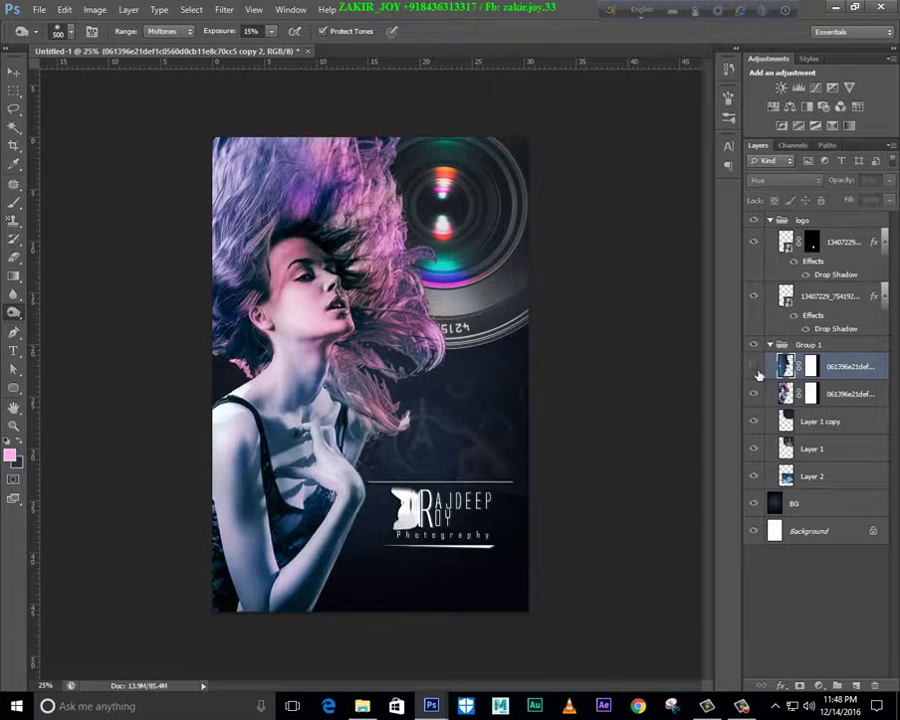
pyautogui.click(800, 395)
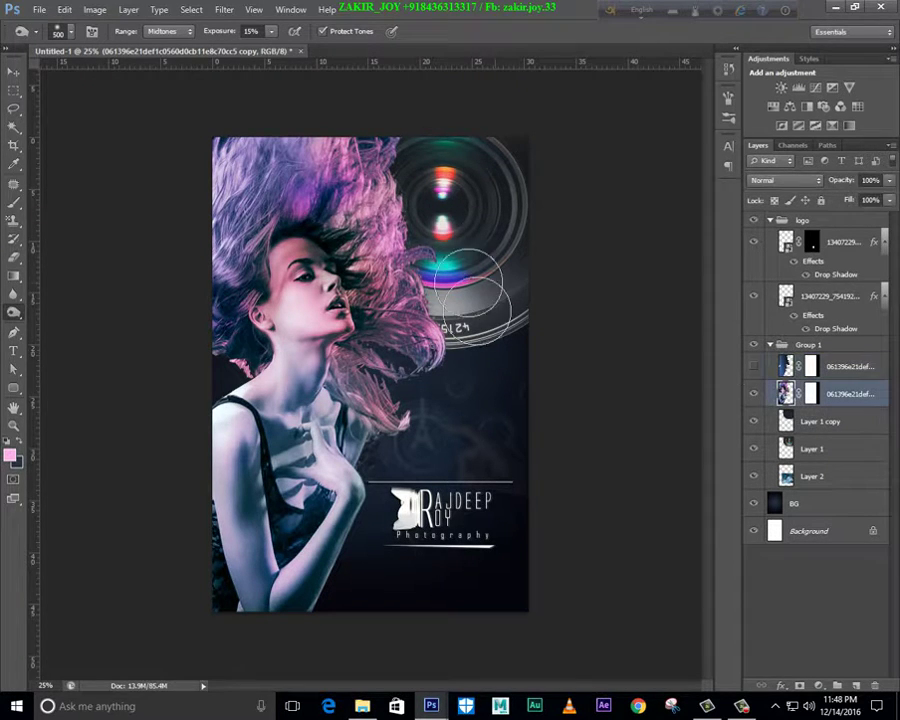
pyautogui.press(']')
pyautogui.press(']')
pyautogui.moveTo(385, 215); pyautogui.dragTo(270, 165)
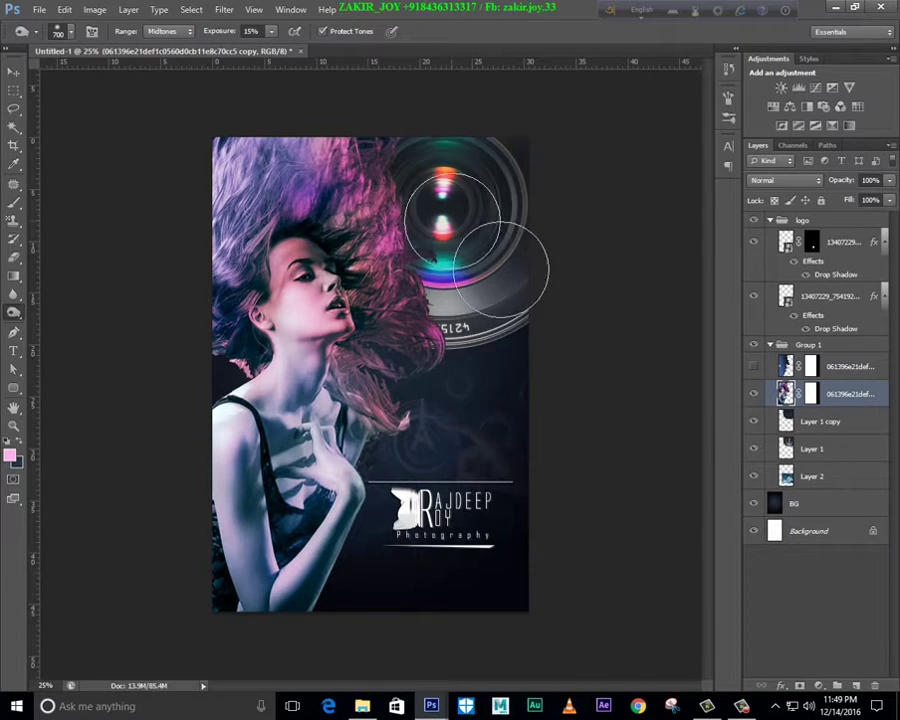
# Step: Softly erase the hair over the lens with the Eraser at 25% opacity, size 250
pyautogui.press('e')
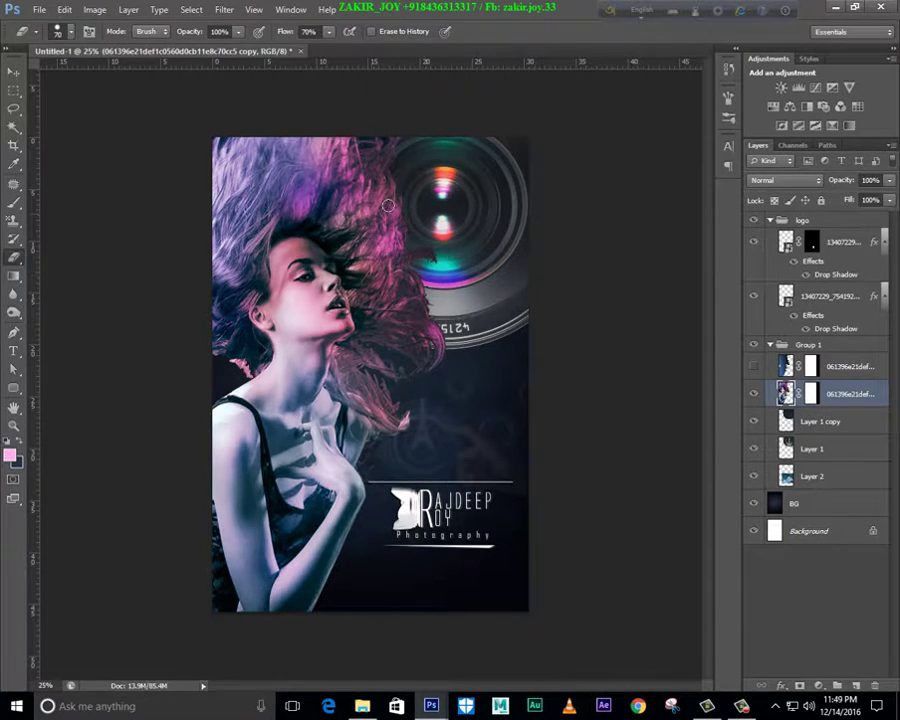
pyautogui.press(']')
pyautogui.press(']')
pyautogui.press(']')
pyautogui.moveTo(191, 52); pyautogui.dragTo(185, 52)
pyautogui.press(']')
pyautogui.press(']')
pyautogui.press(']')
pyautogui.moveTo(407, 180)
pyautogui.mouseDown()
pyautogui.moveTo(430, 236)
pyautogui.moveTo(435, 390)
pyautogui.mouseUp()
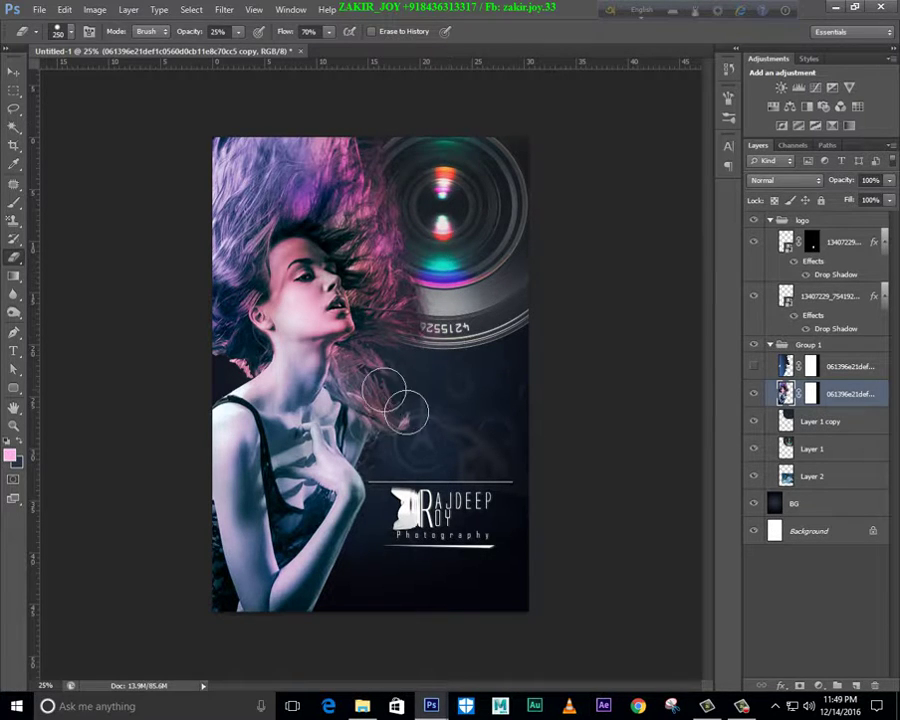
# Step: Check the 0% eraser hardness and erase the hair covering the lens ring text
pyautogui.rightClick(436, 374)
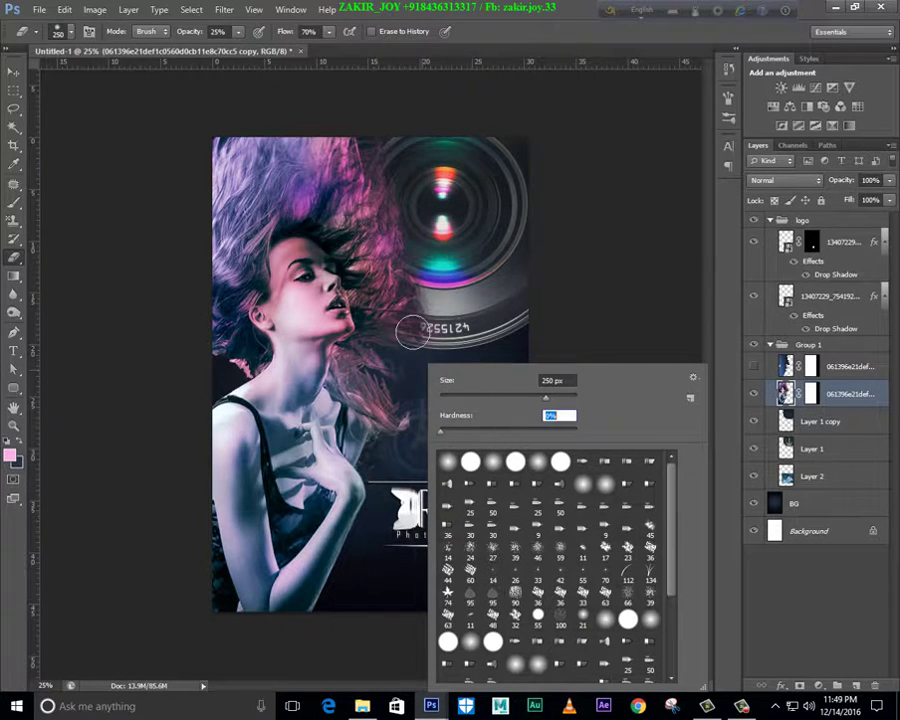
pyautogui.press('Return')
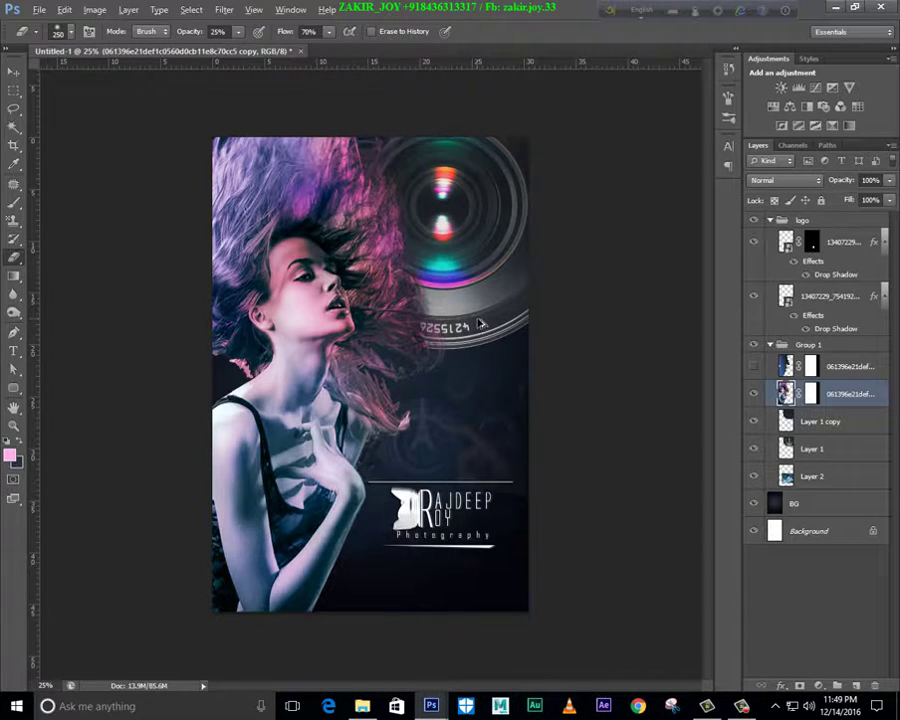
pyautogui.moveTo(420, 300); pyautogui.dragTo(440, 326)
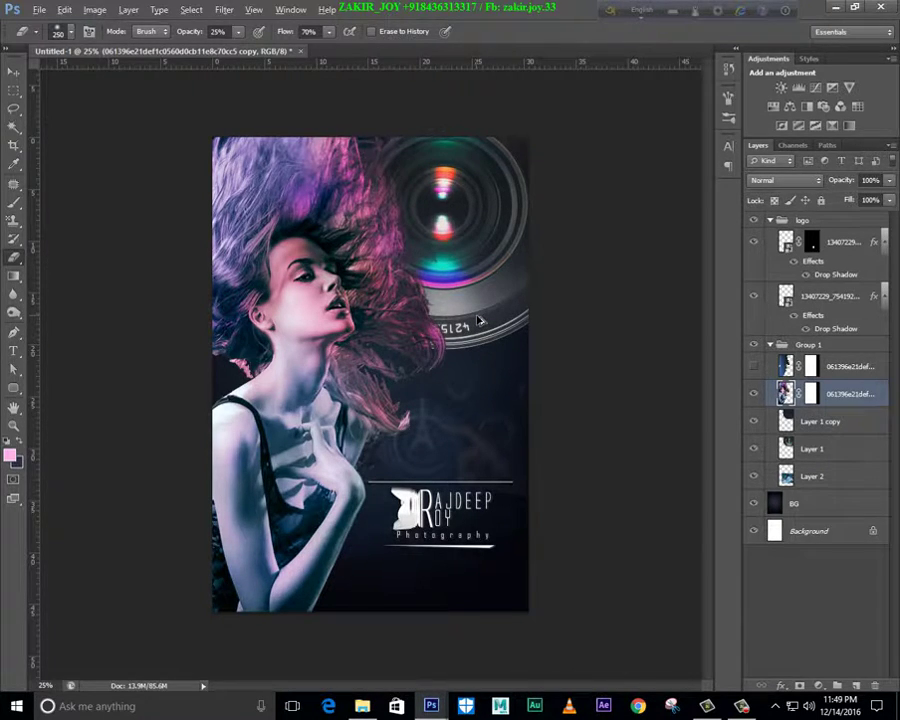
pyautogui.rightClick(395, 230)
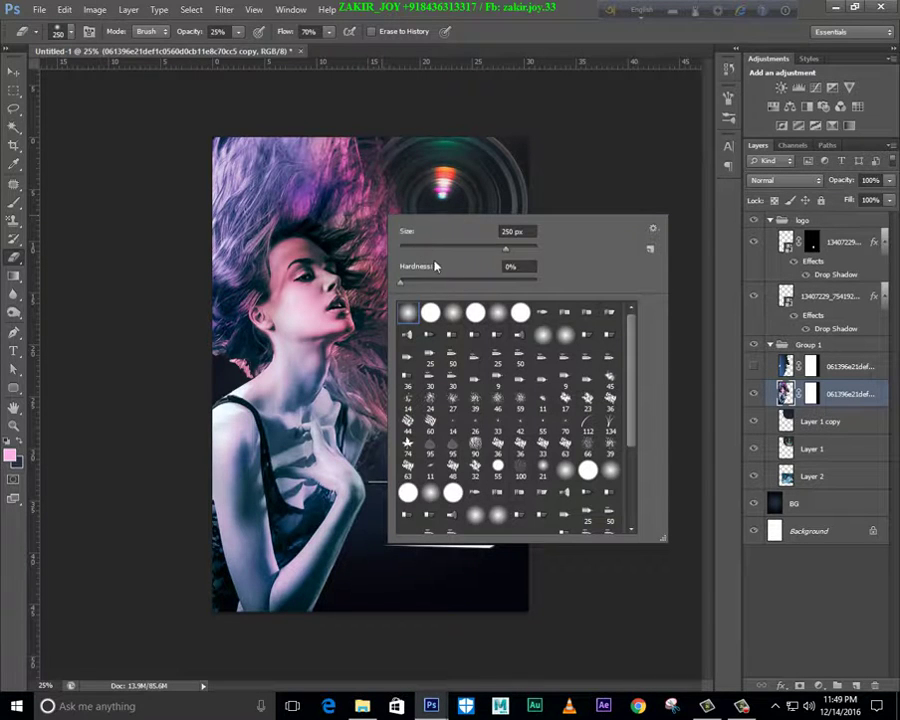
pyautogui.press('Return')
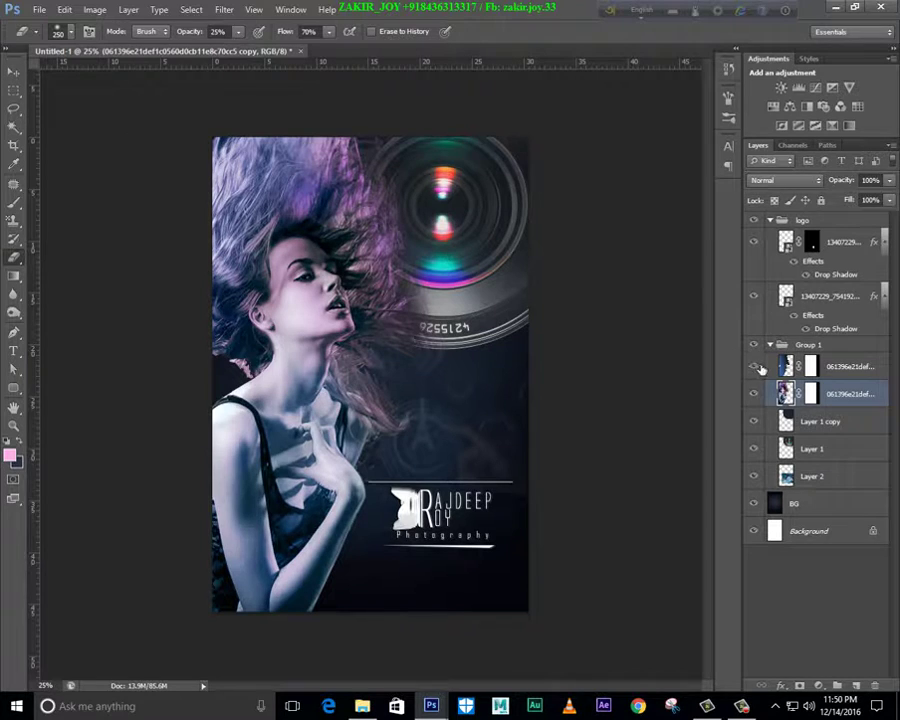
pyautogui.click(762, 368)
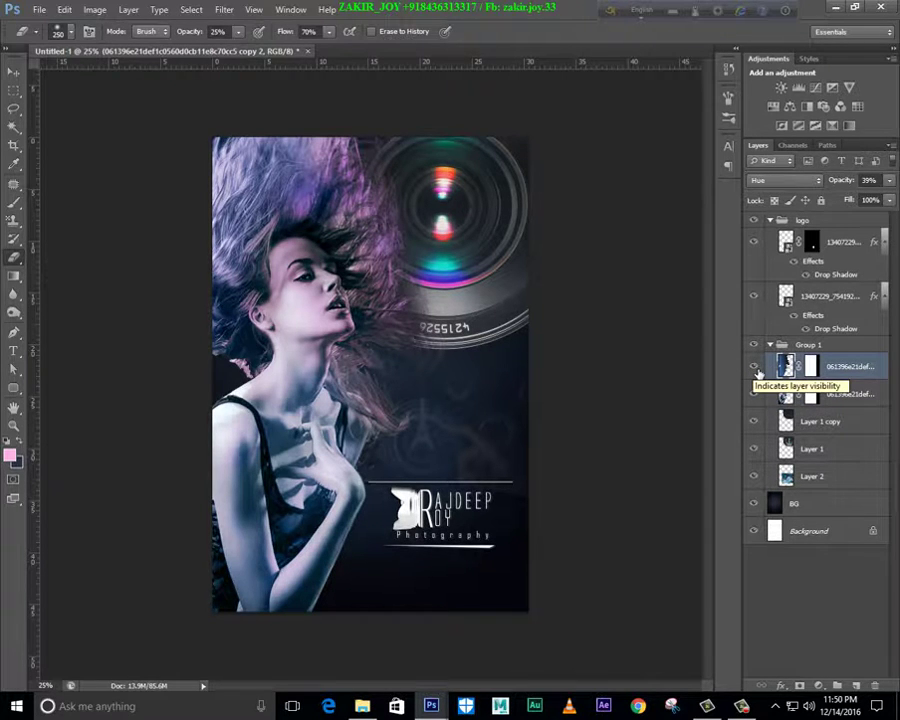
pyautogui.click(13, 72)
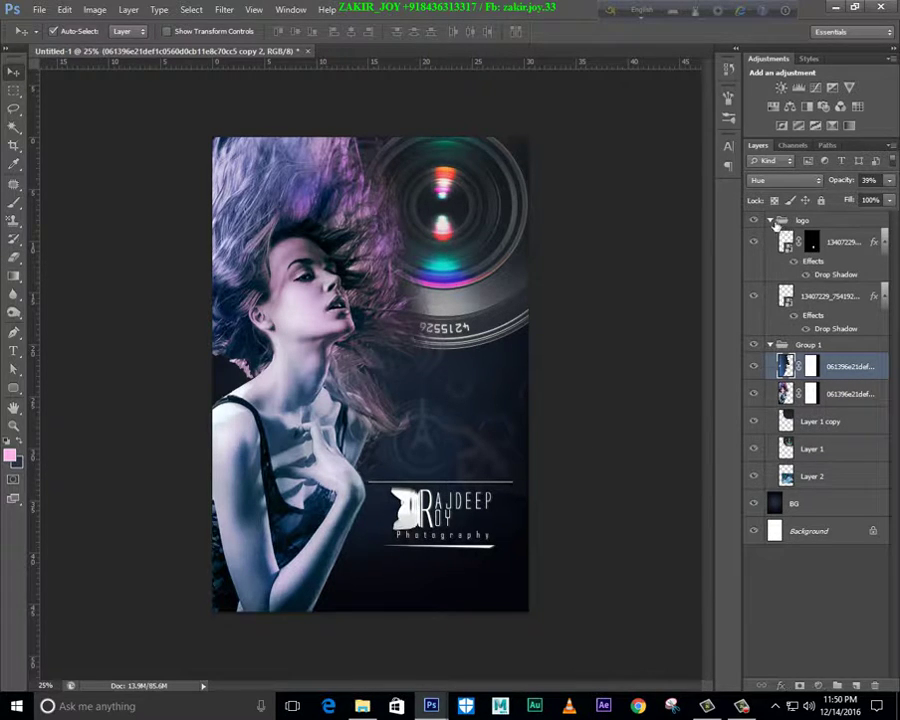
pyautogui.click(800, 220)
pyautogui.click(770, 220)
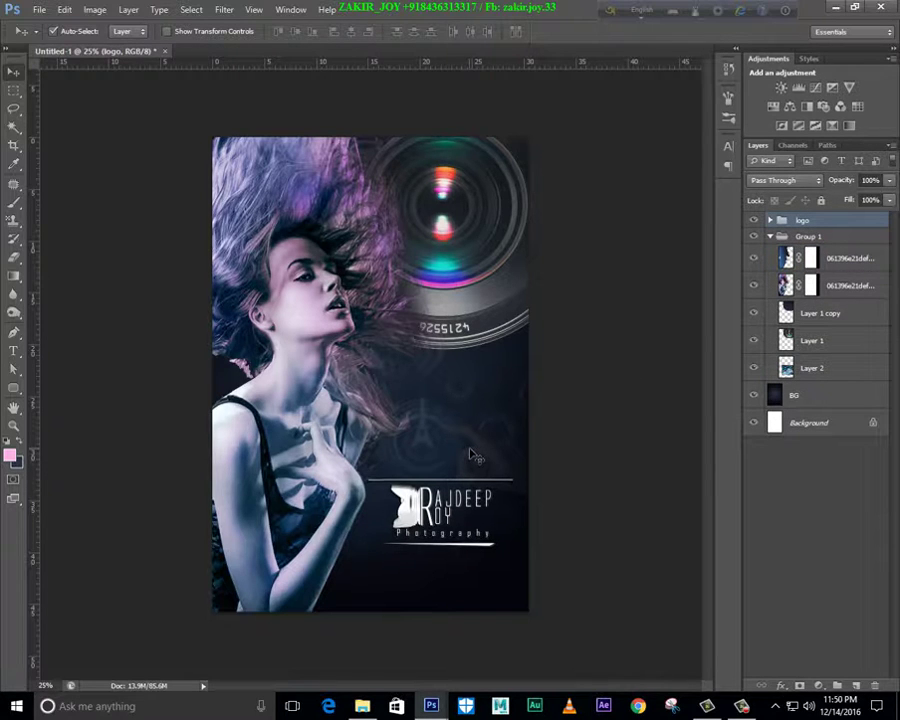
pyautogui.hotkey('shift', 'Up')
pyautogui.hotkey('shift', 'Up')
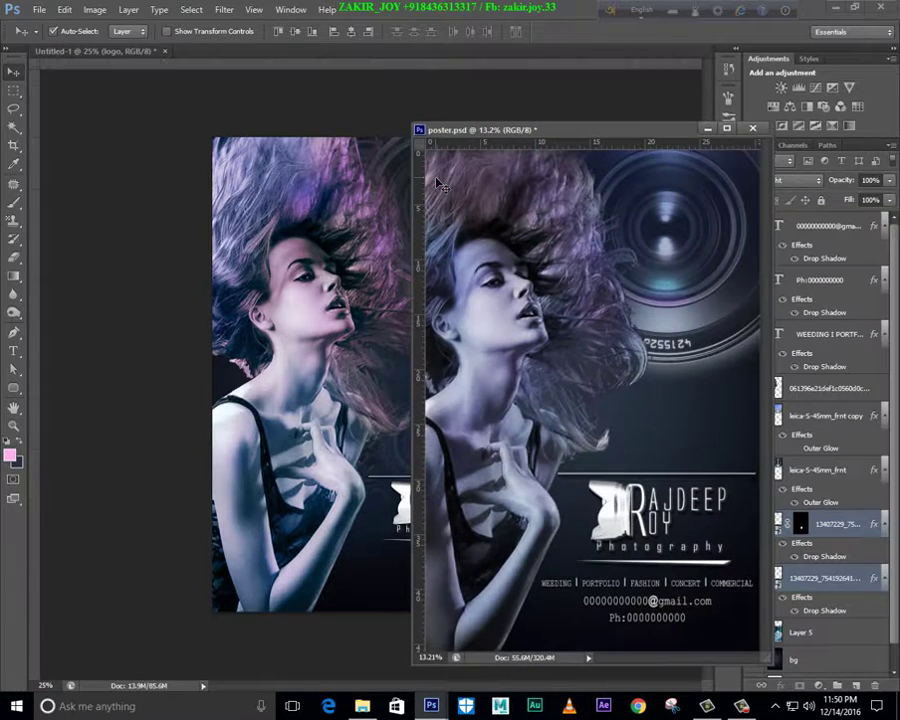
# Step: Copy the services text layer from poster.psd into Untitled-1, then close poster.psd
pyautogui.click(648, 588)
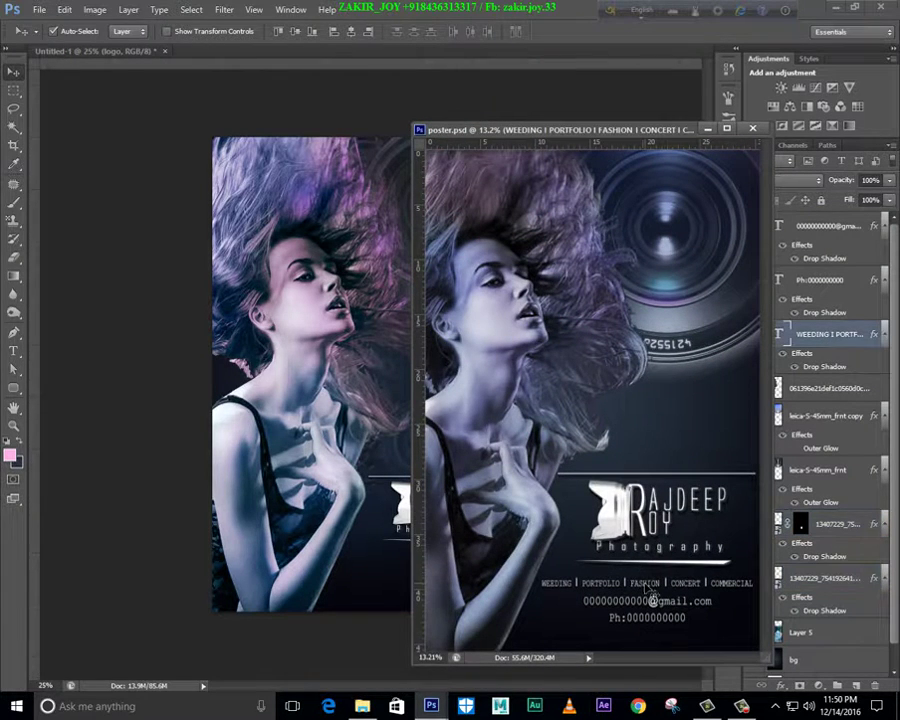
pyautogui.moveTo(648, 588); pyautogui.dragTo(410, 538)
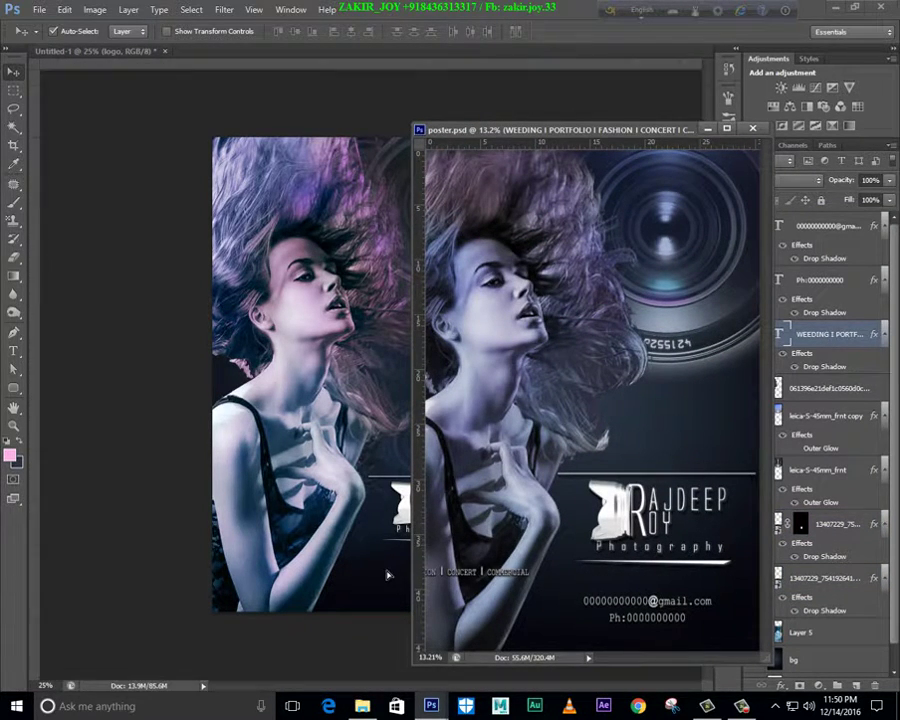
pyautogui.hotkey('ctrl', 'w')
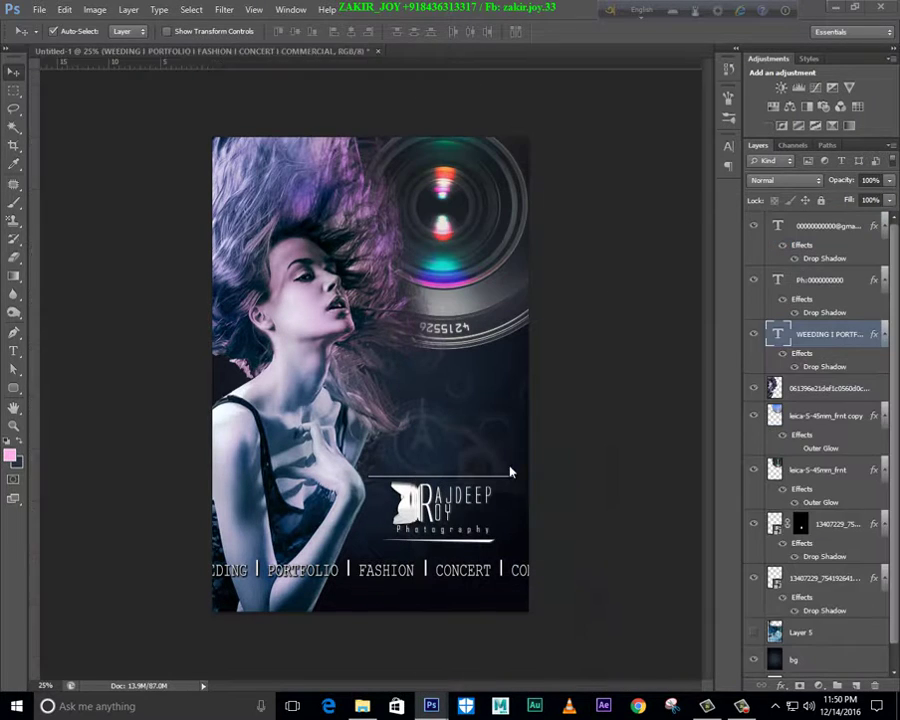
# Step: Scale the services text down and position it under the logo
pyautogui.hotkey('ctrl', 't')
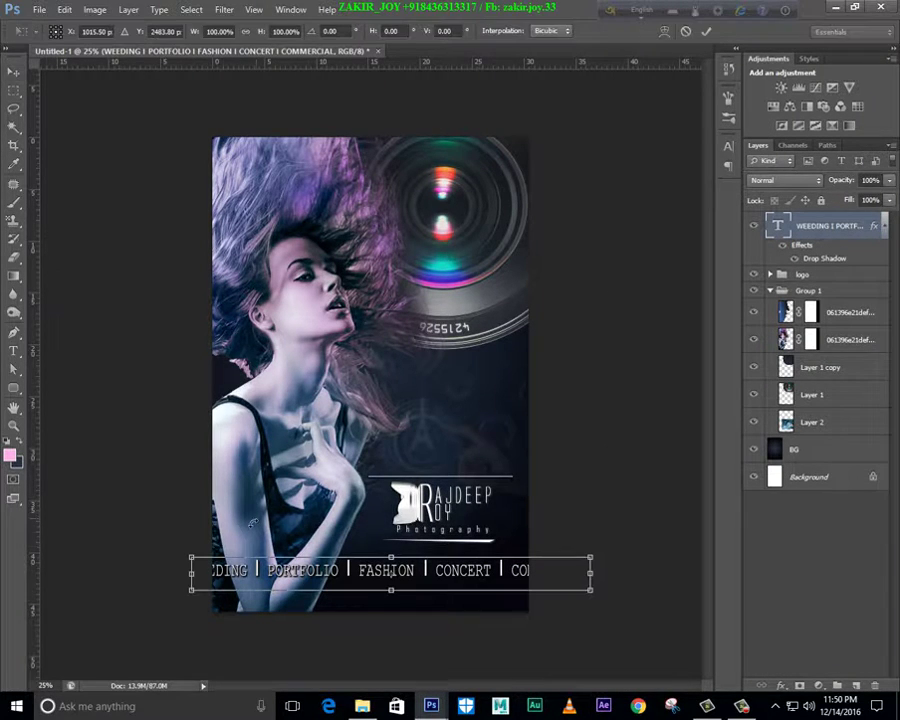
pyautogui.moveTo(203, 565); pyautogui.dragTo(279, 572)
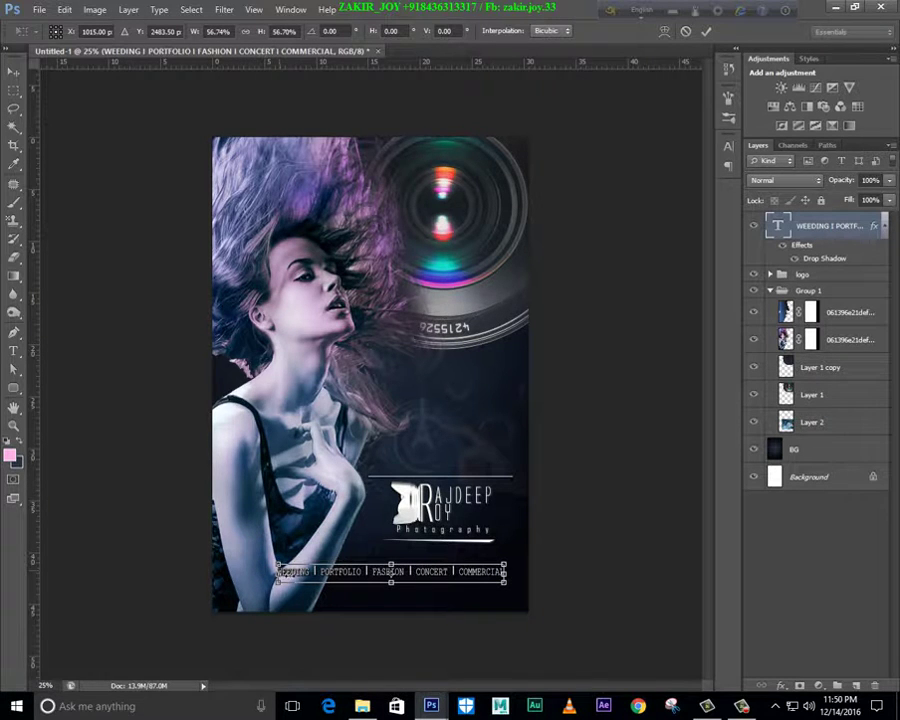
pyautogui.moveTo(415, 578); pyautogui.dragTo(424, 573)
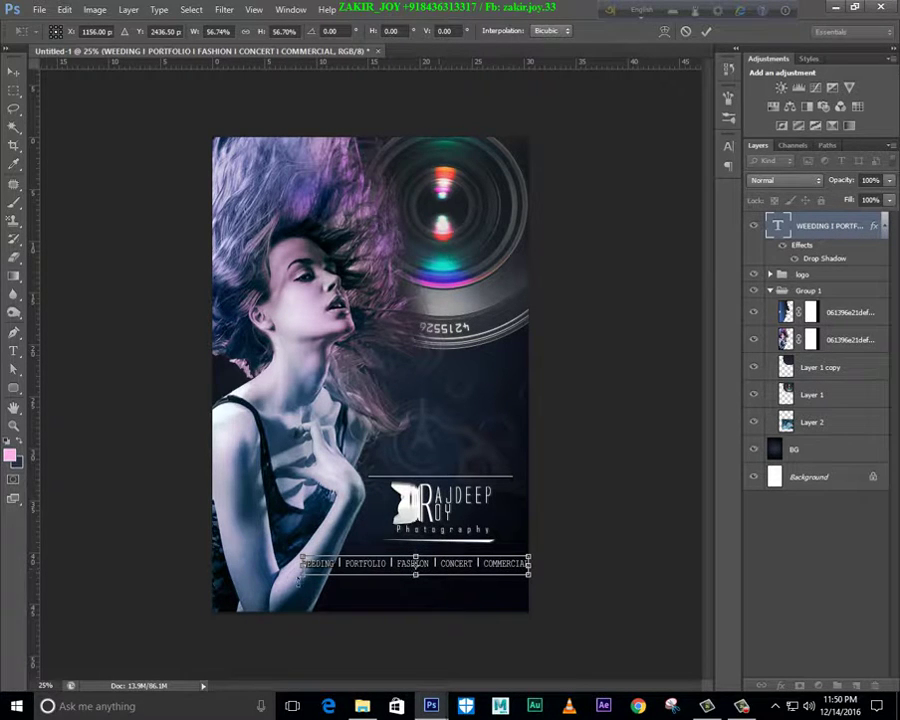
pyautogui.moveTo(310, 580); pyautogui.dragTo(344, 574)
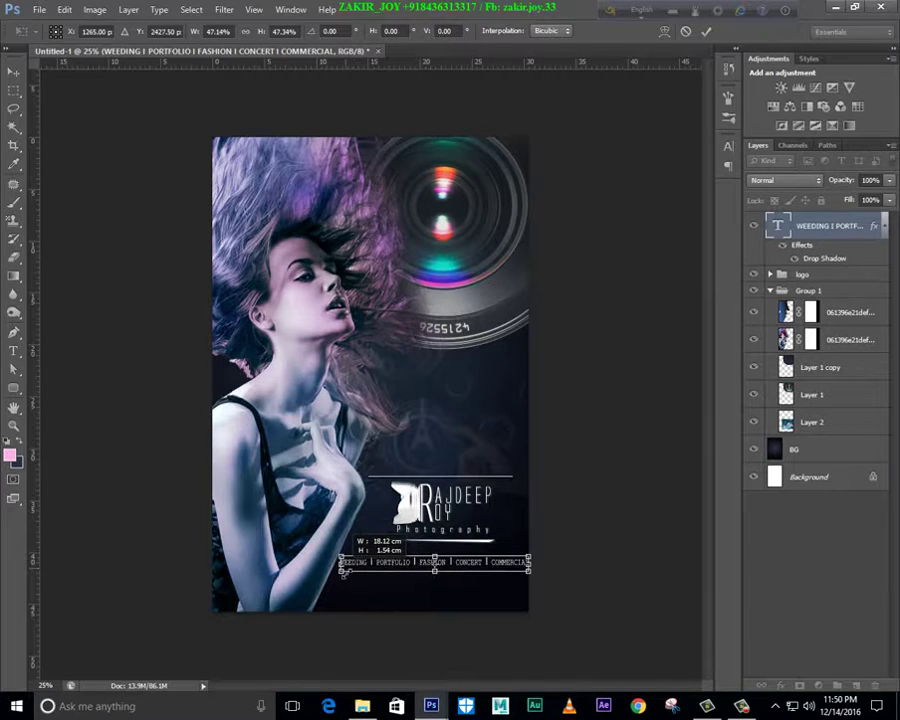
pyautogui.press('Return')
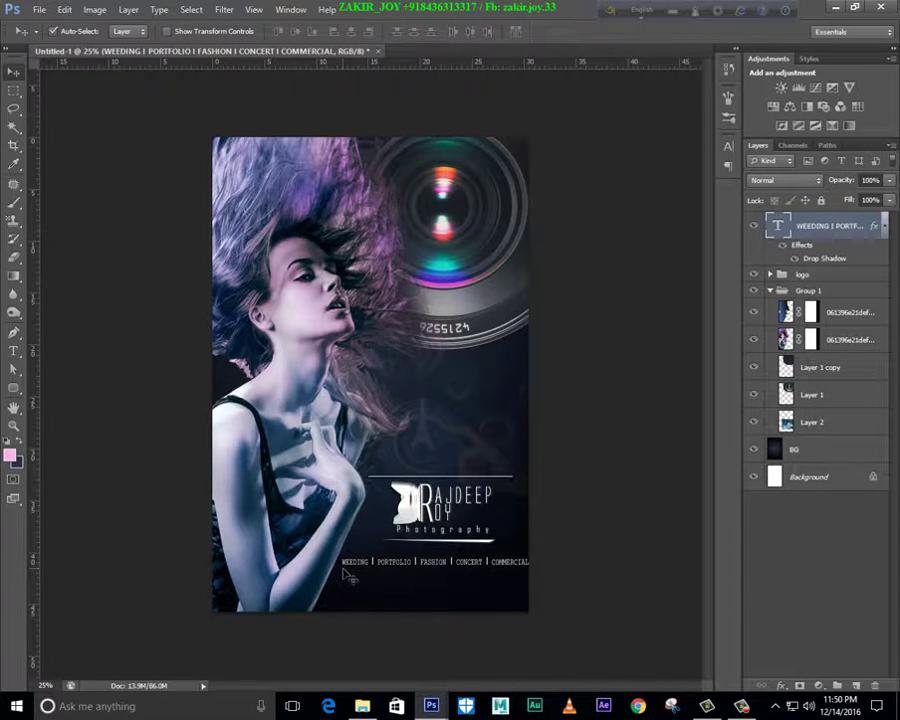
# Step: Shrink the services line slightly more and nudge it into final position
pyautogui.scroll(2, 495, 565)
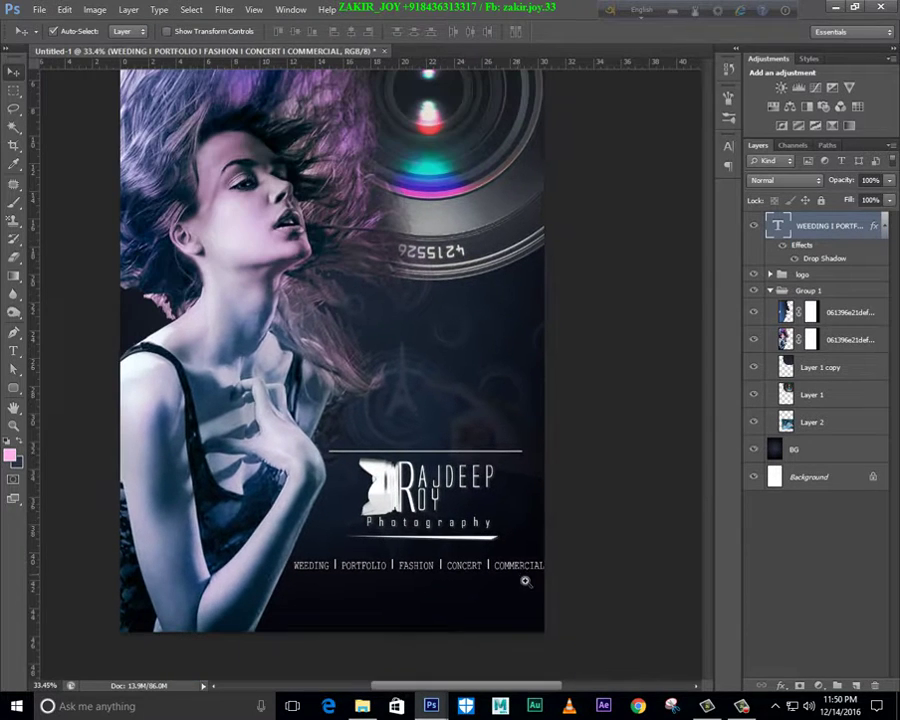
pyautogui.hotkey('ctrl', 't')
pyautogui.moveTo(546, 578); pyautogui.dragTo(536, 578)
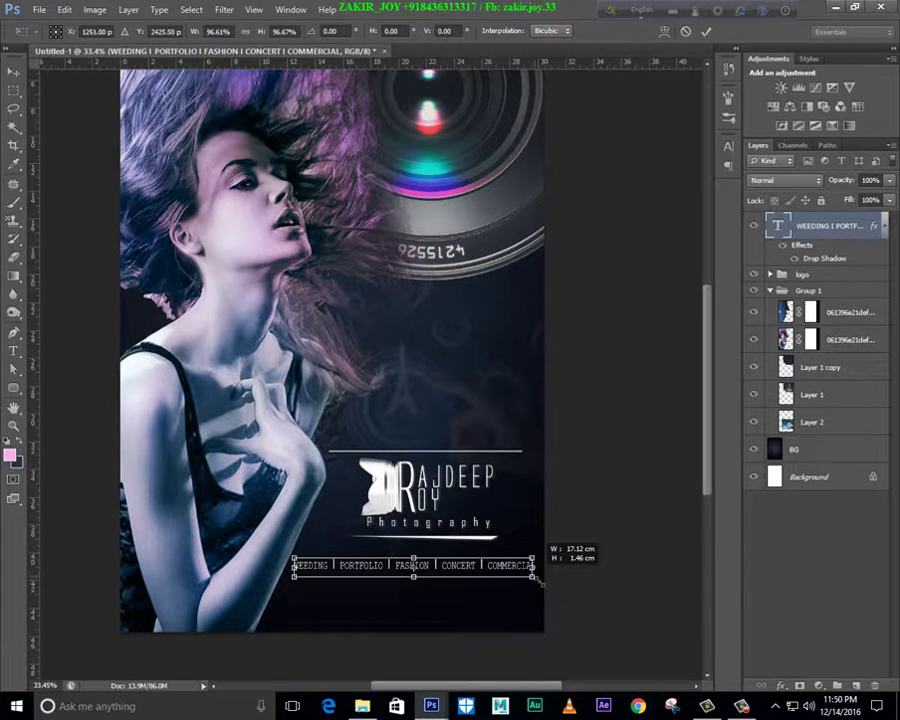
pyautogui.press('Return')
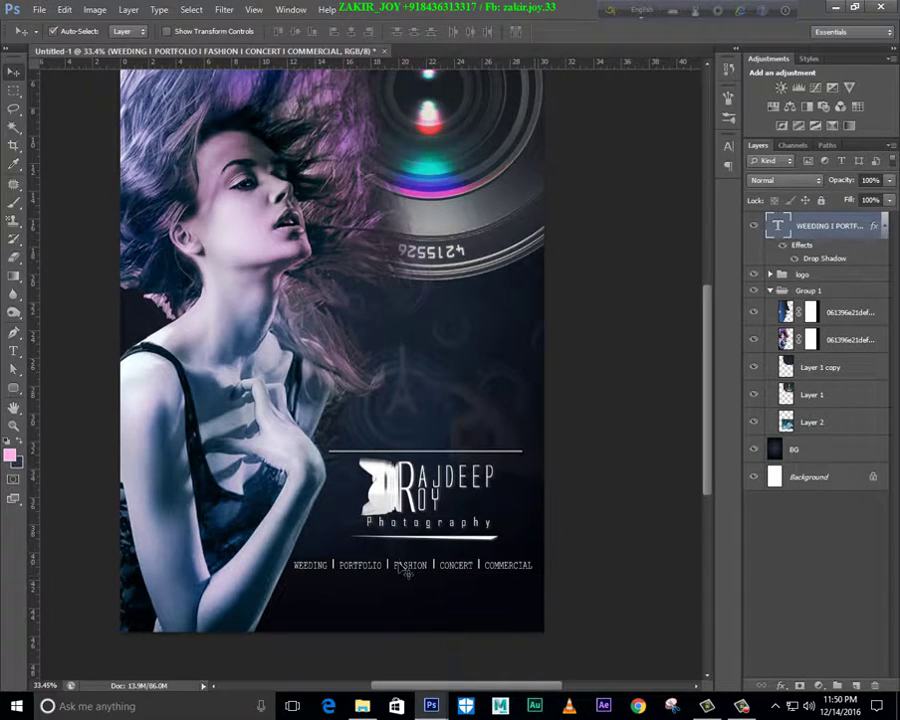
pyautogui.moveTo(407, 572); pyautogui.dragTo(416, 590)
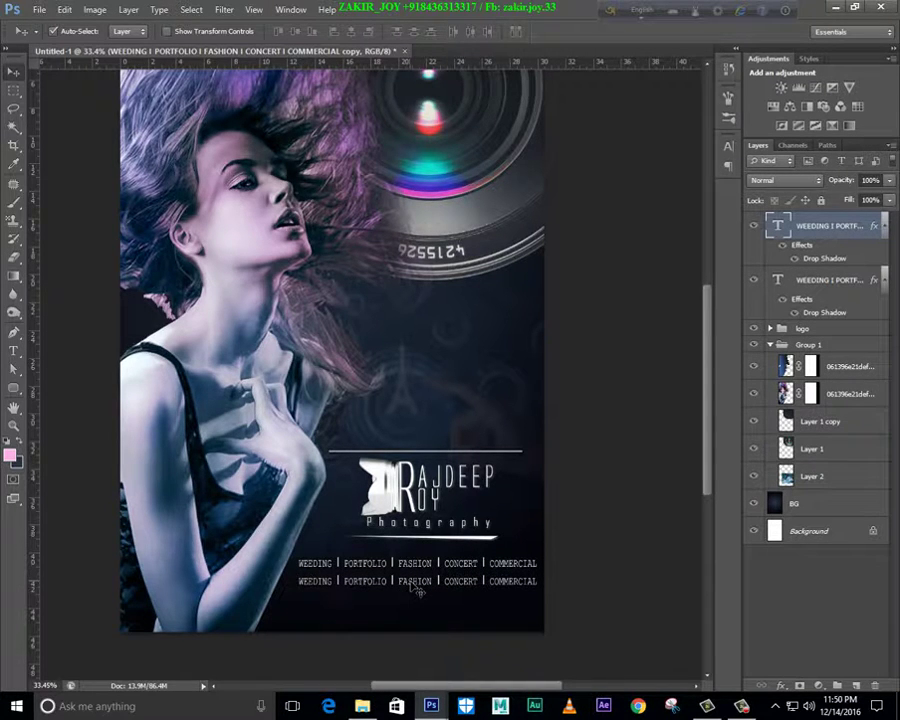
# Step: Replace the lower duplicated line's text with 'Mail Id:' followed by placeholder zeros
pyautogui.press('t')
pyautogui.click(410, 586)
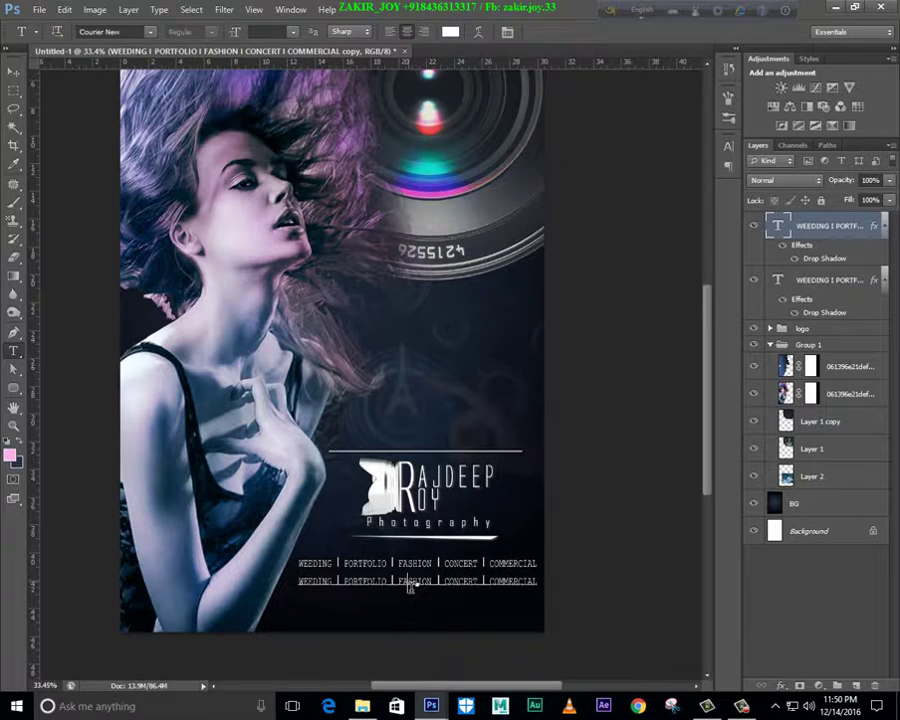
pyautogui.hotkey('ctrl', 'a')
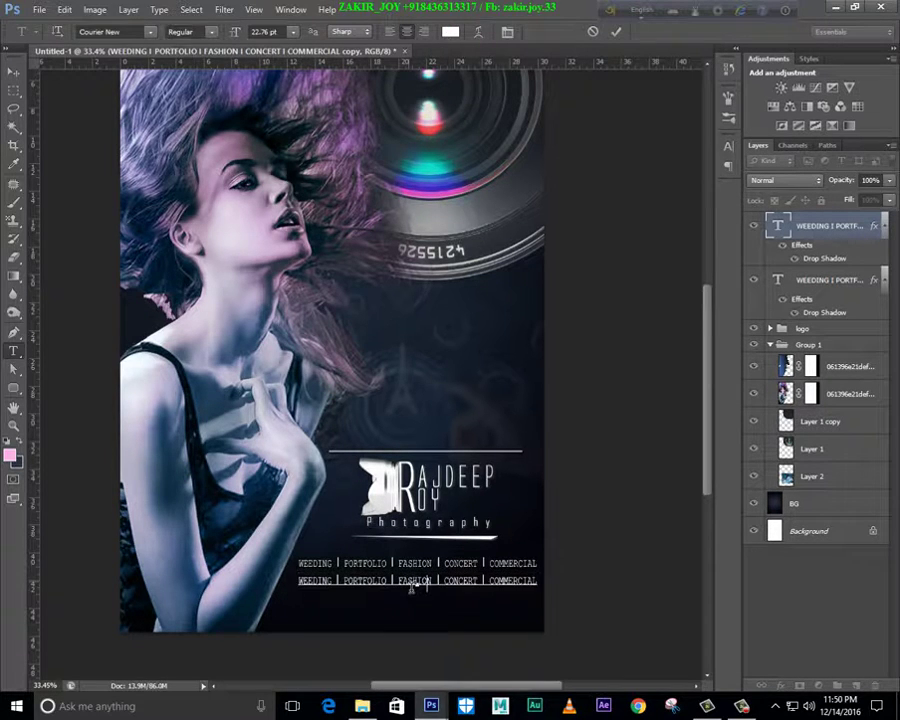
pyautogui.write('dlkfdskf')
pyautogui.press('BackSpace')
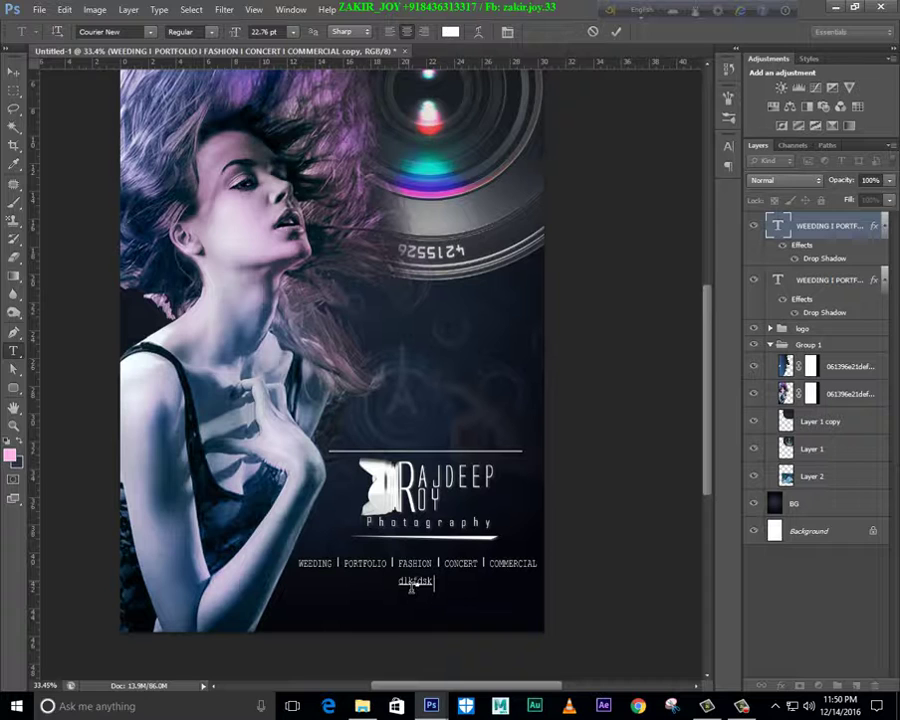
pyautogui.press('BackSpace')
pyautogui.press('BackSpace')
pyautogui.press('BackSpace')
pyautogui.press('BackSpace')
pyautogui.write('M')
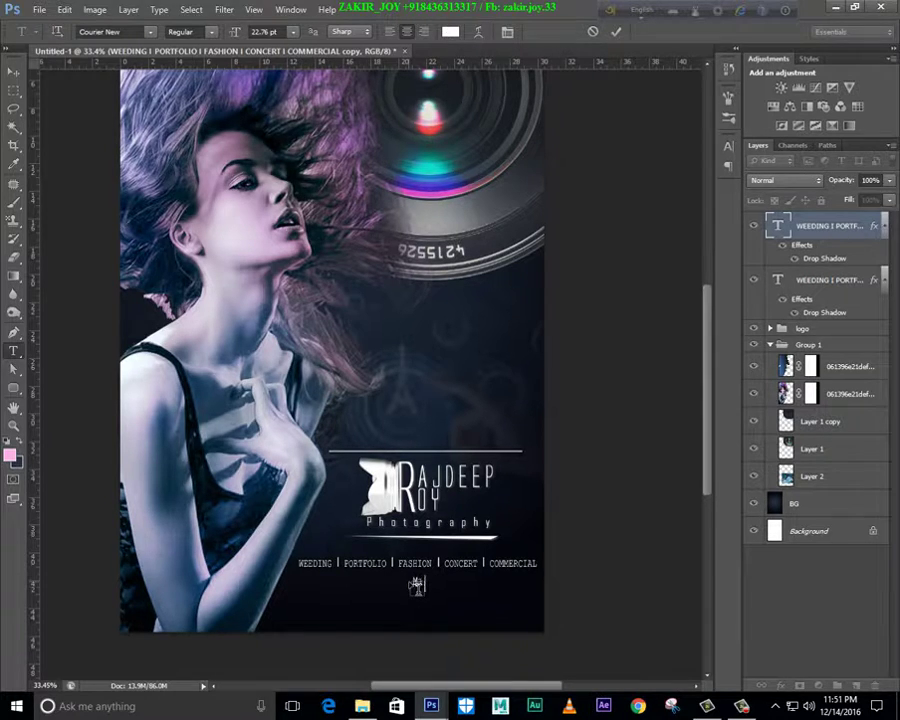
pyautogui.write('ail')
pyautogui.write(' :d:')
pyautogui.press('BackSpace')
pyautogui.write(': 0')
pyautogui.write('000000000000000')
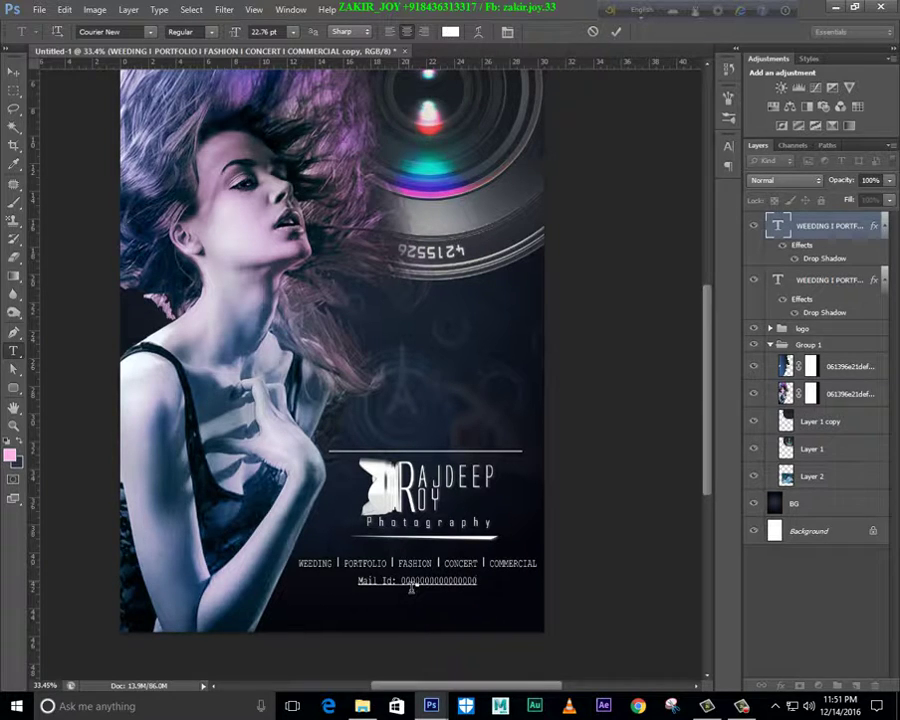
# Step: Group all layers from BG to Mail Id into Group 2, and add empty Layer 3 above it
pyautogui.click(14, 72)
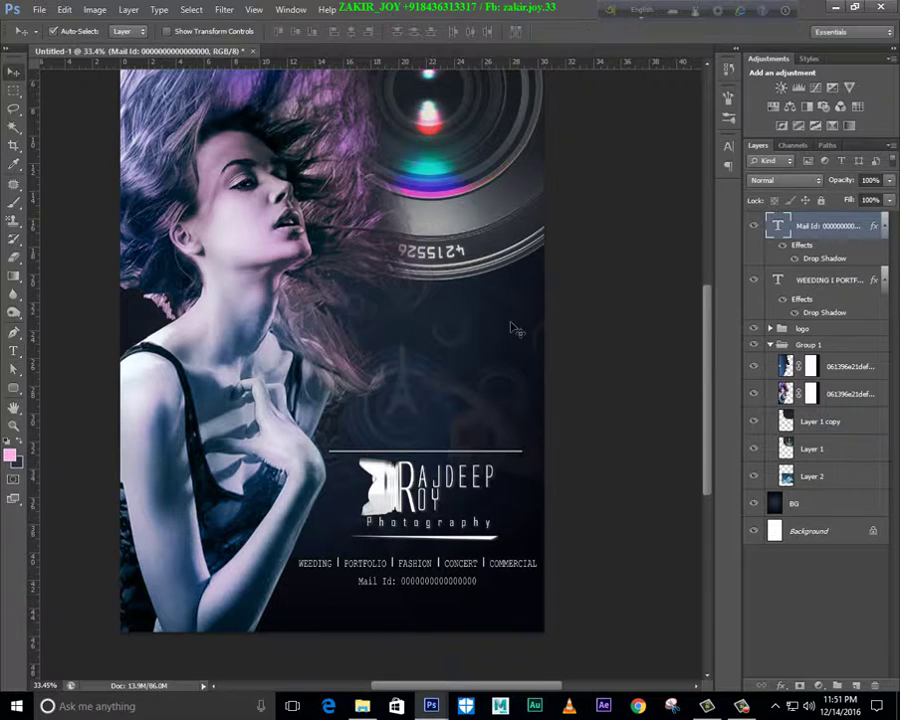
pyautogui.scroll(-1, 448, 360)
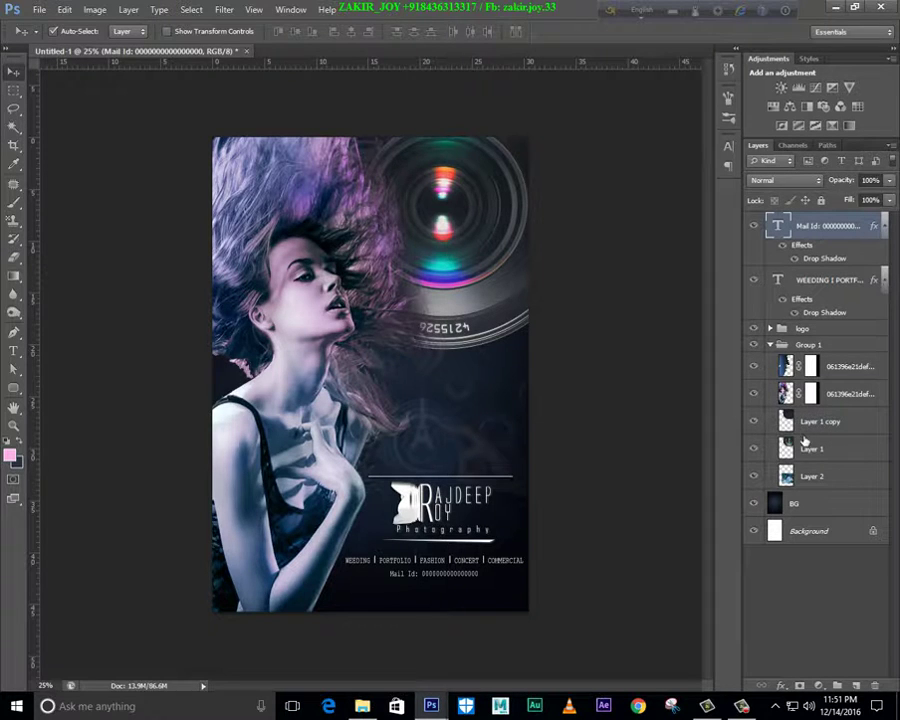
pyautogui.click(805, 504)
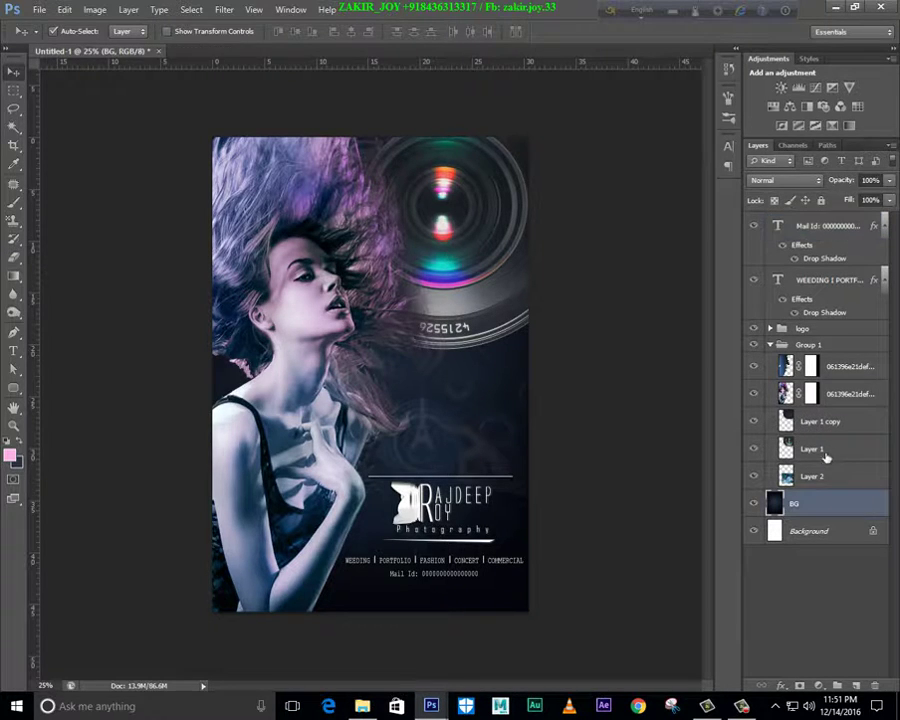
pyautogui.keyDown('shift'); pyautogui.click(805, 227); pyautogui.keyUp('shift')
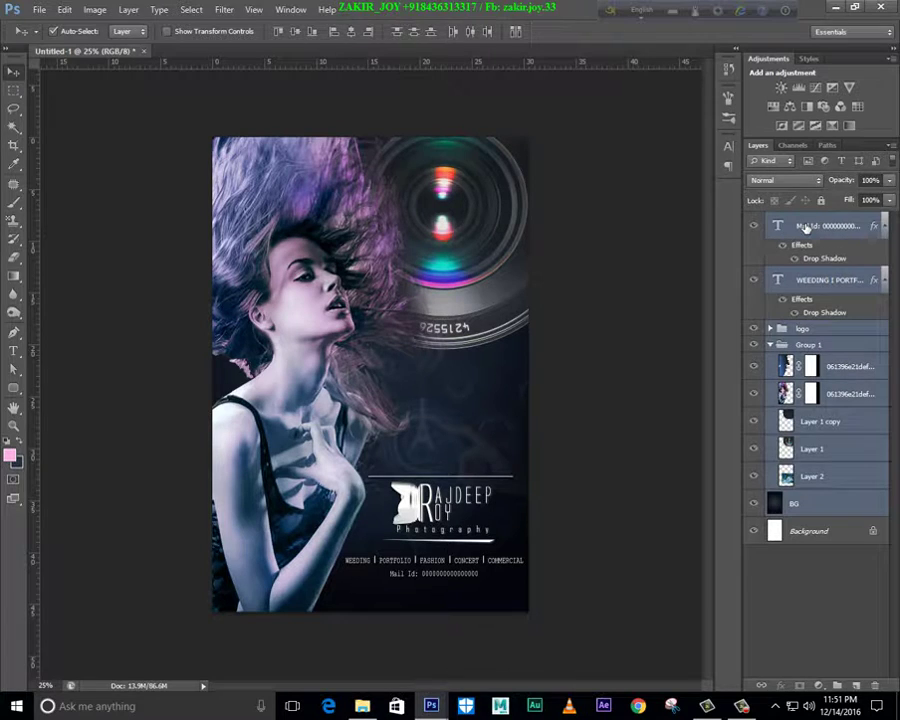
pyautogui.hotkey('ctrl', 'g')
pyautogui.click(755, 221)
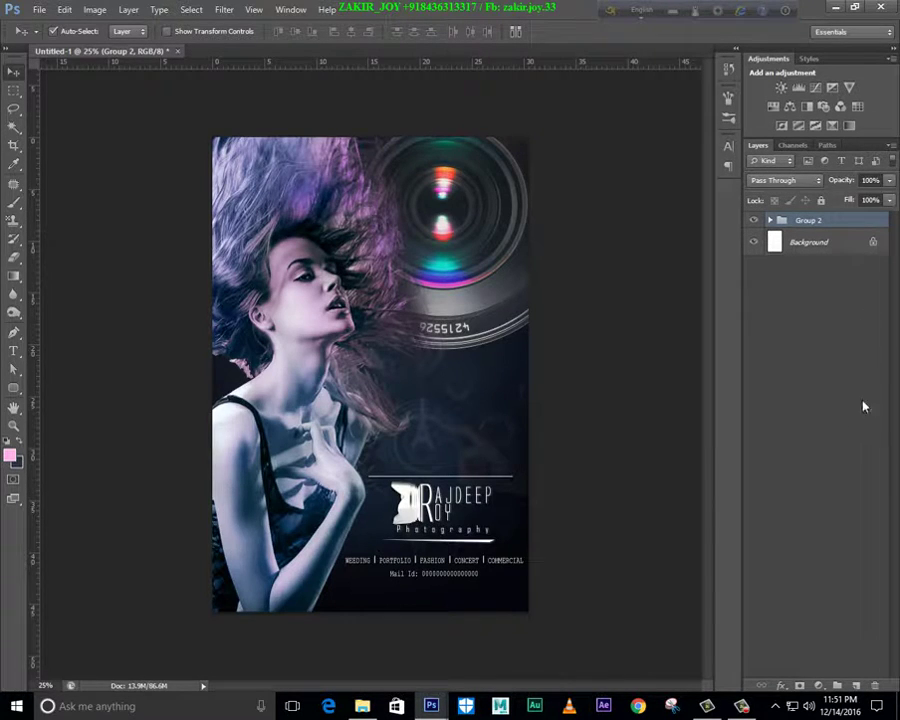
pyautogui.click(856, 685)
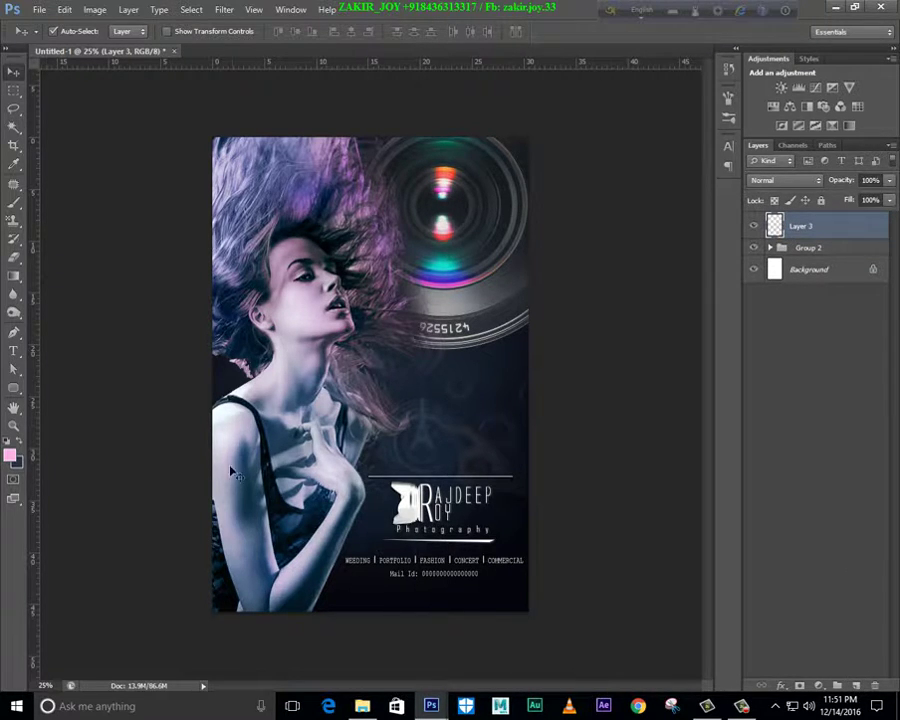
# Step: Fill Layer 3 with a top-to-bottom blue gradient blended in Soft Light
pyautogui.press('g')
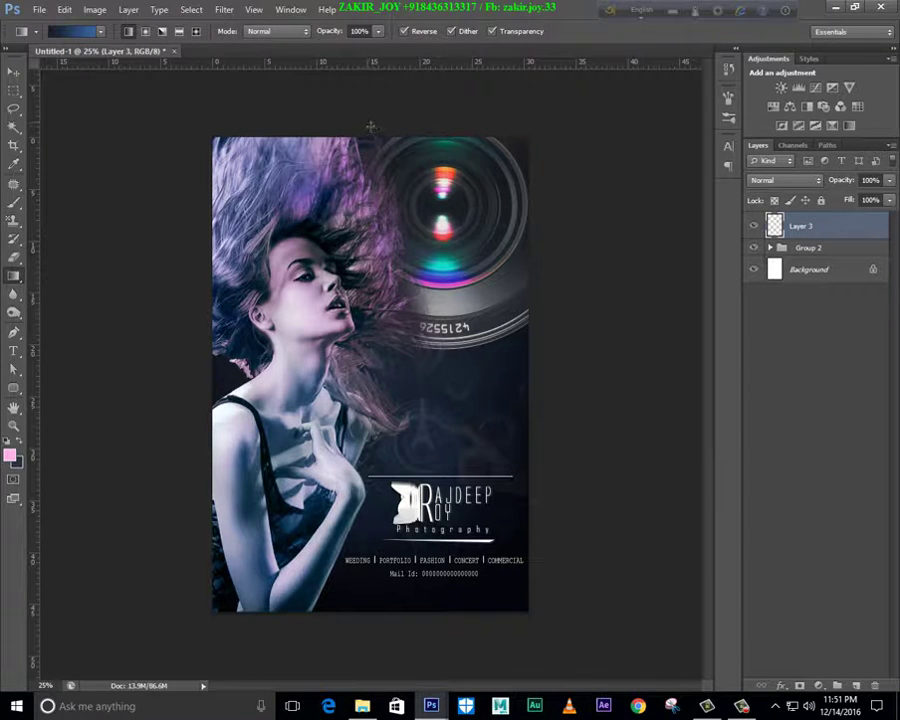
pyautogui.moveTo(365, 122); pyautogui.dragTo(366, 453)
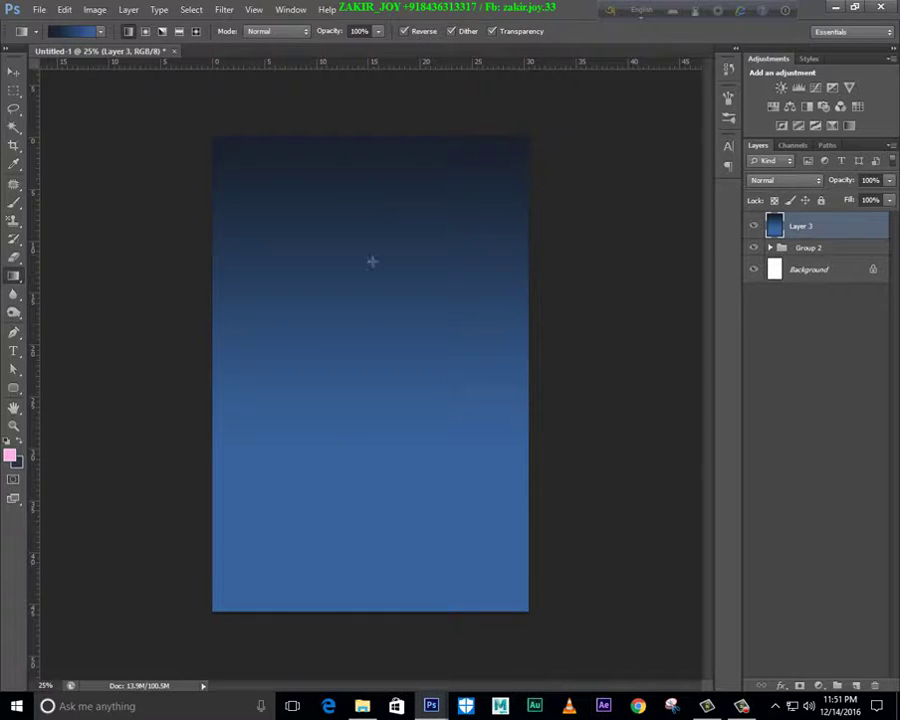
pyautogui.click(772, 180)
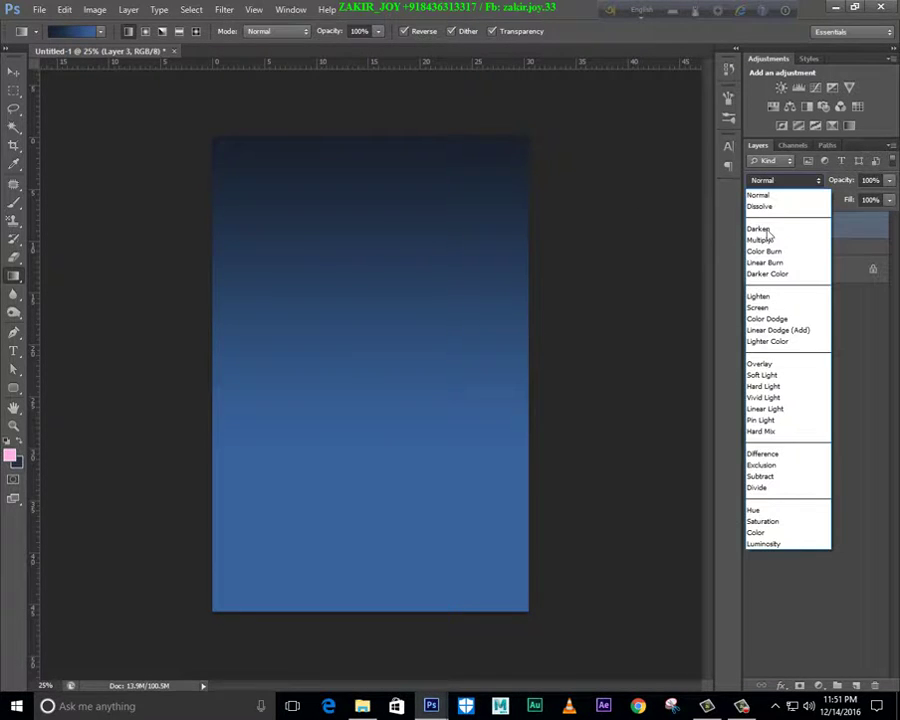
pyautogui.click(760, 363)
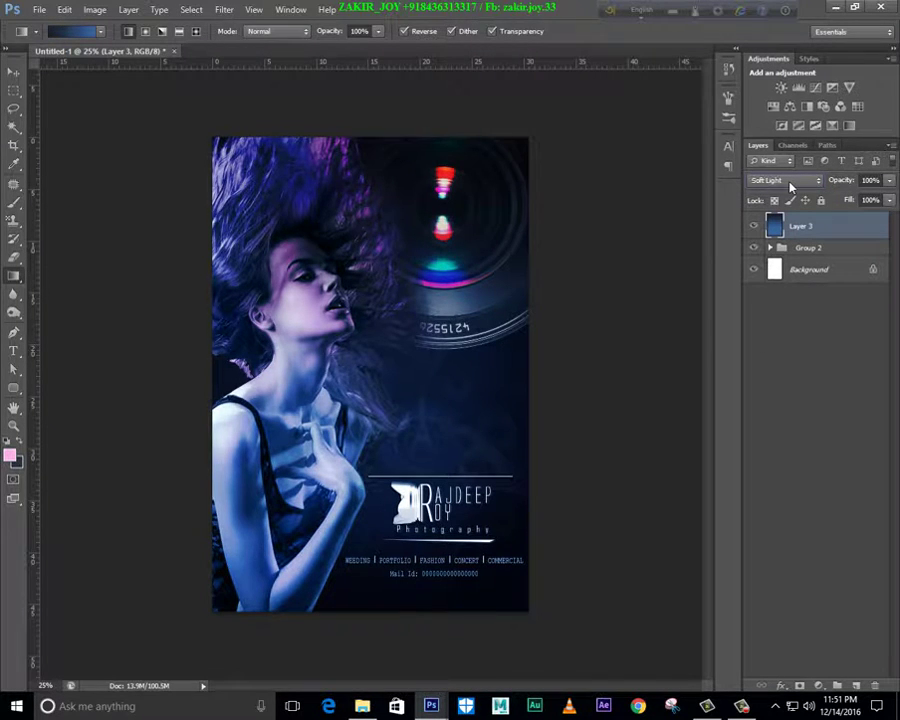
# Step: Lower Layer 3's opacity to about 53% and toggle its visibility to compare
pyautogui.scroll(-1, 790, 186)
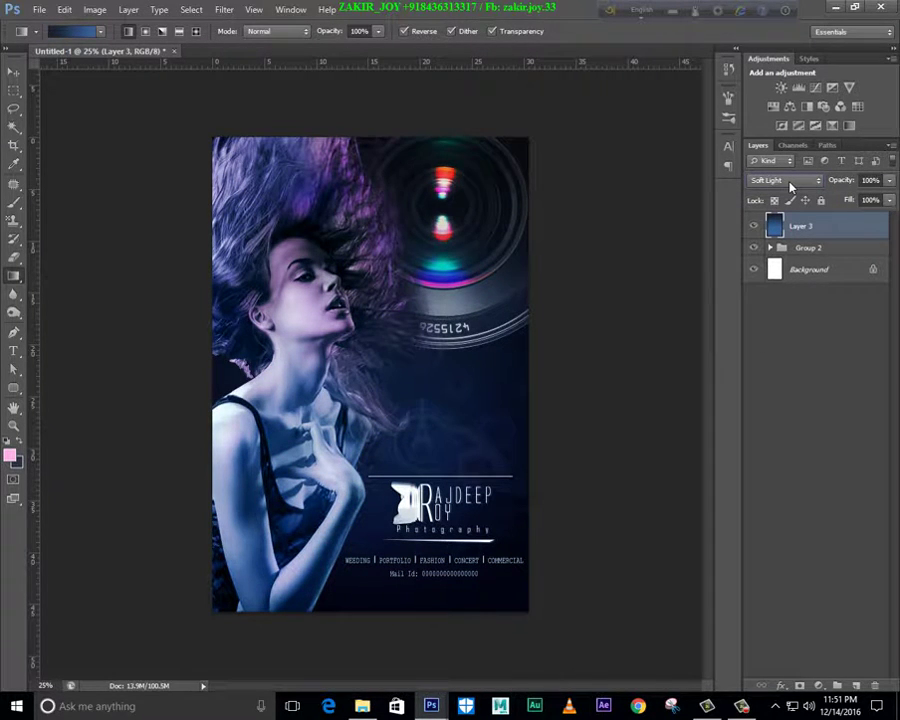
pyautogui.click(888, 180)
pyautogui.moveTo(862, 201); pyautogui.dragTo(857, 200)
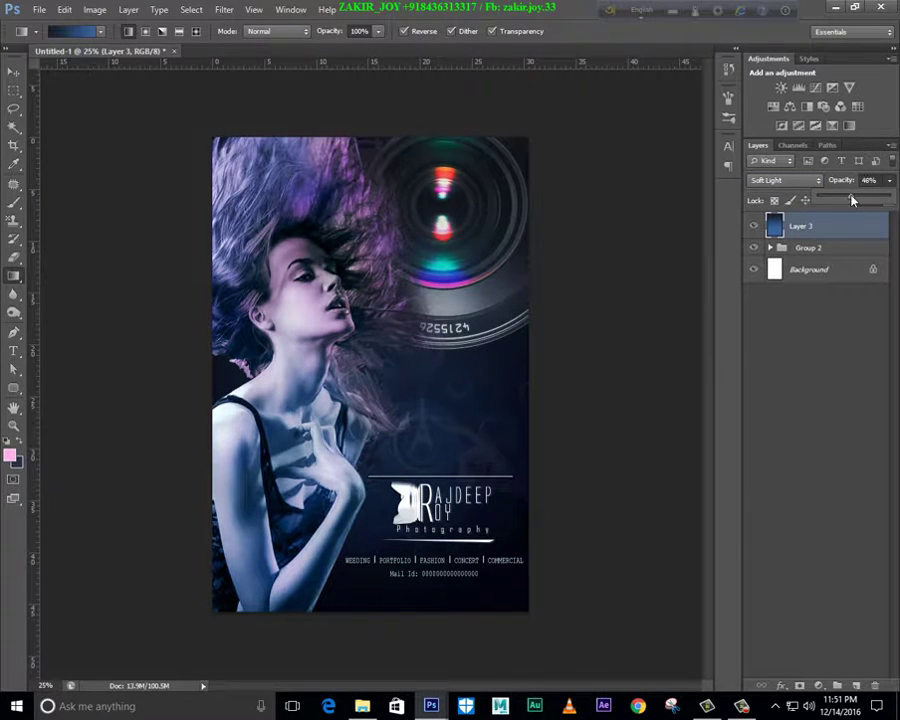
pyautogui.click(806, 350)
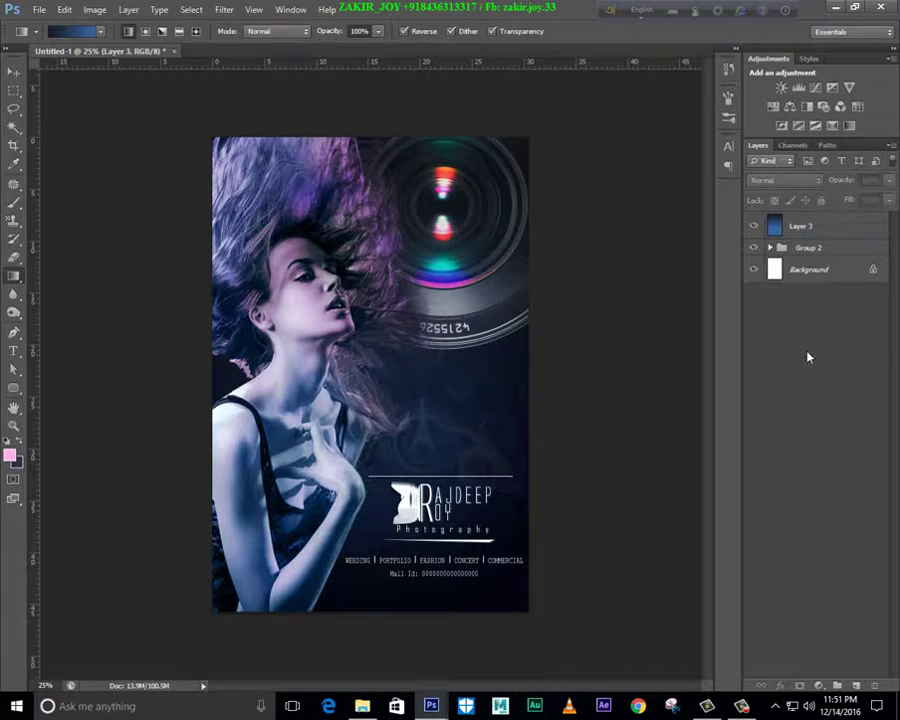
pyautogui.click(779, 231)
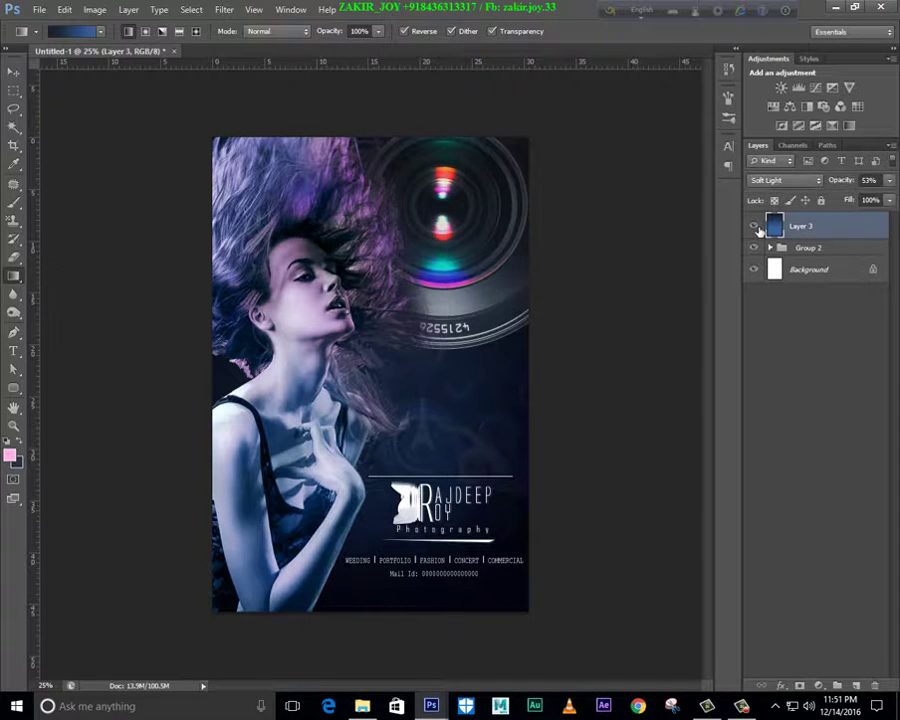
pyautogui.click(756, 227)
pyautogui.click(756, 227)
# Step: Expand Group 2 and set Layer 1's opacity to 78%
pyautogui.click(800, 247)
pyautogui.click(770, 247)
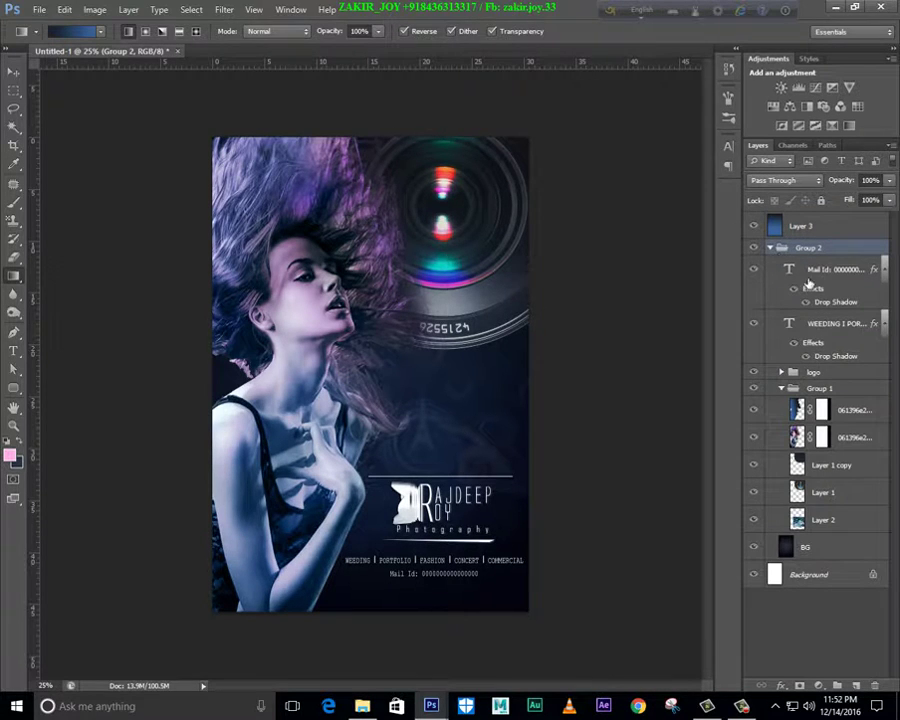
pyautogui.click(818, 491)
pyautogui.click(890, 181)
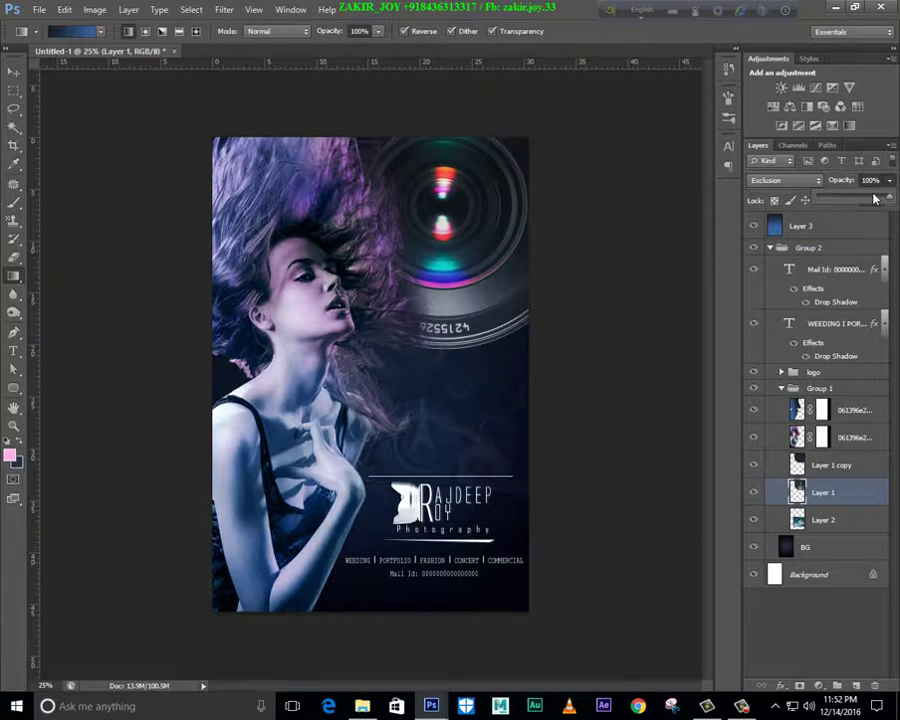
pyautogui.moveTo(866, 200); pyautogui.dragTo(869, 200)
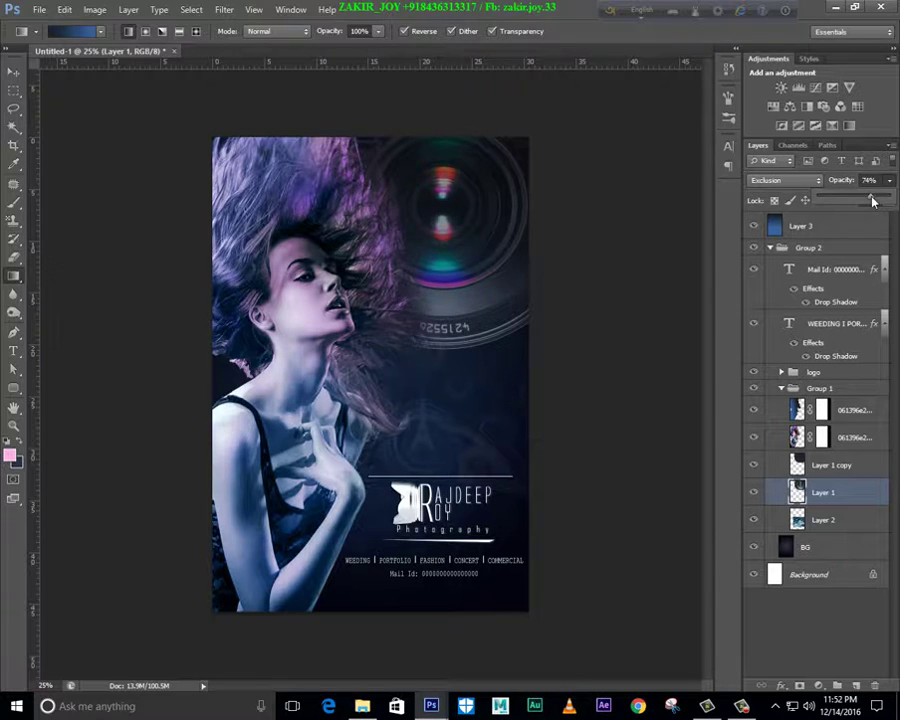
pyautogui.moveTo(872, 201)
pyautogui.mouseDown()
pyautogui.moveTo(897, 203)
pyautogui.moveTo(875, 200)
pyautogui.mouseUp()
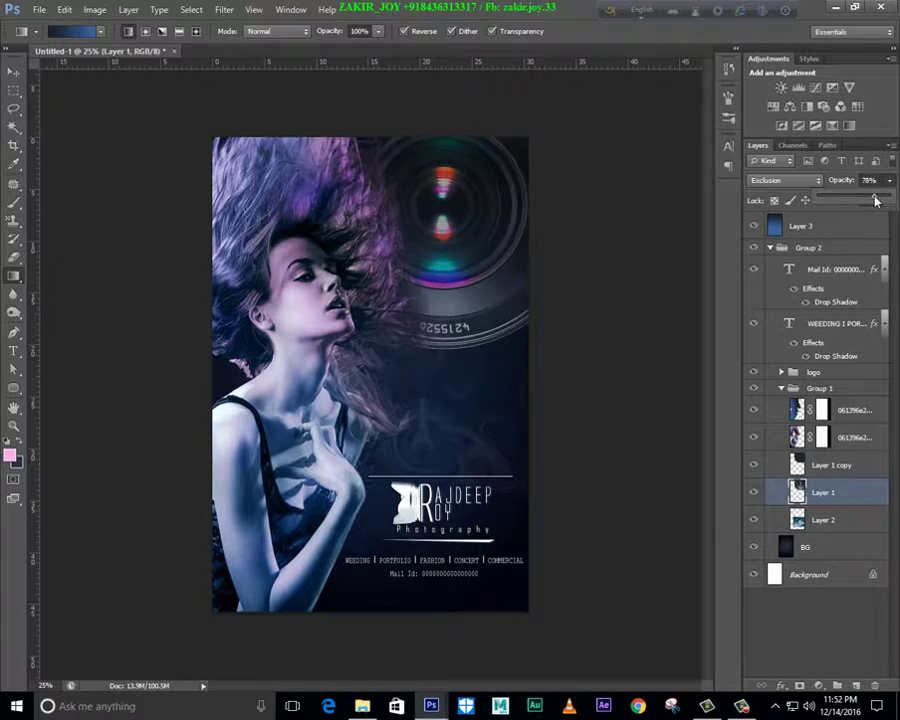
pyautogui.click(754, 226)
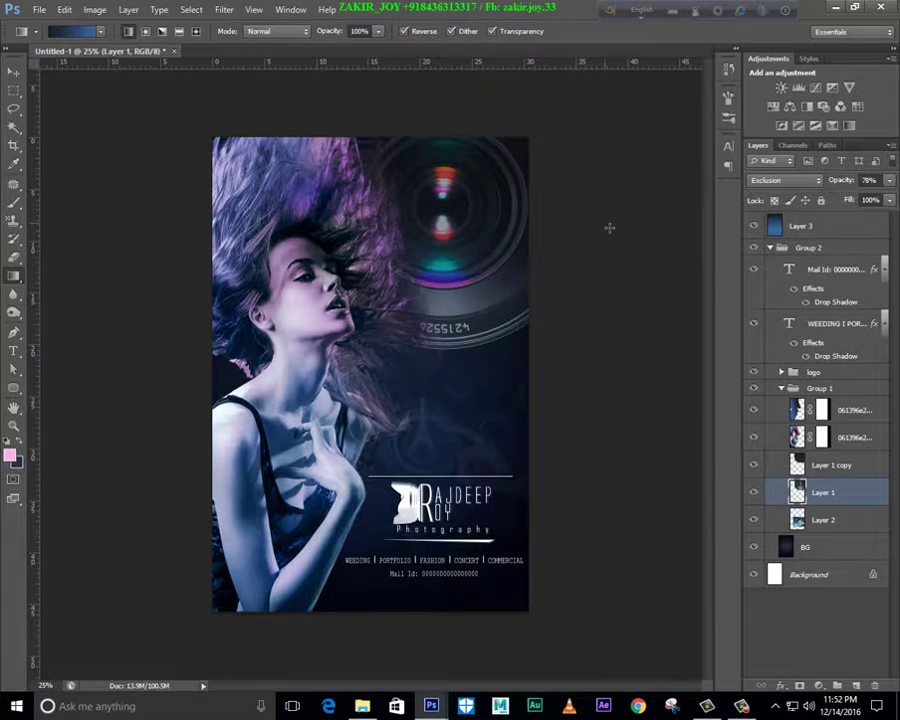
# Step: Enable an Outer Glow on Layer 1 in light-blue colour 5abbff
pyautogui.rightClick(800, 486)
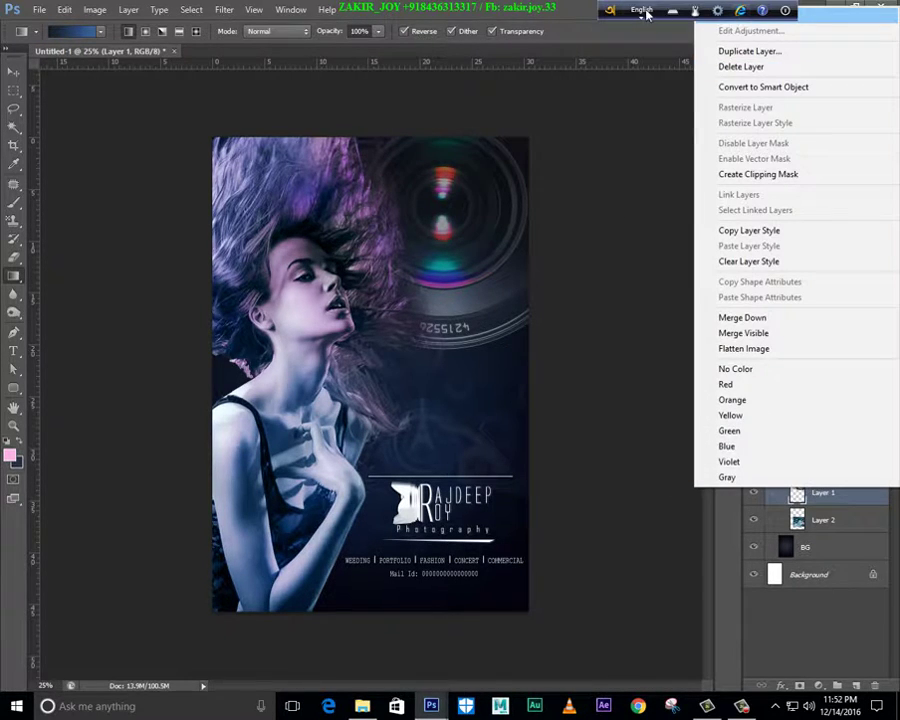
pyautogui.press('Escape')
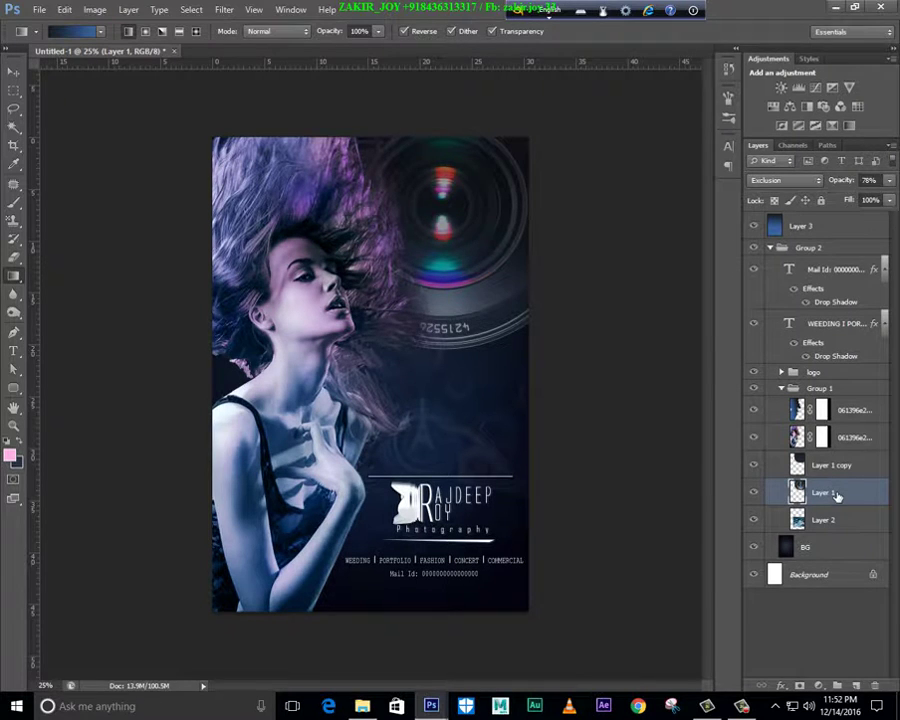
pyautogui.rightClick(836, 495)
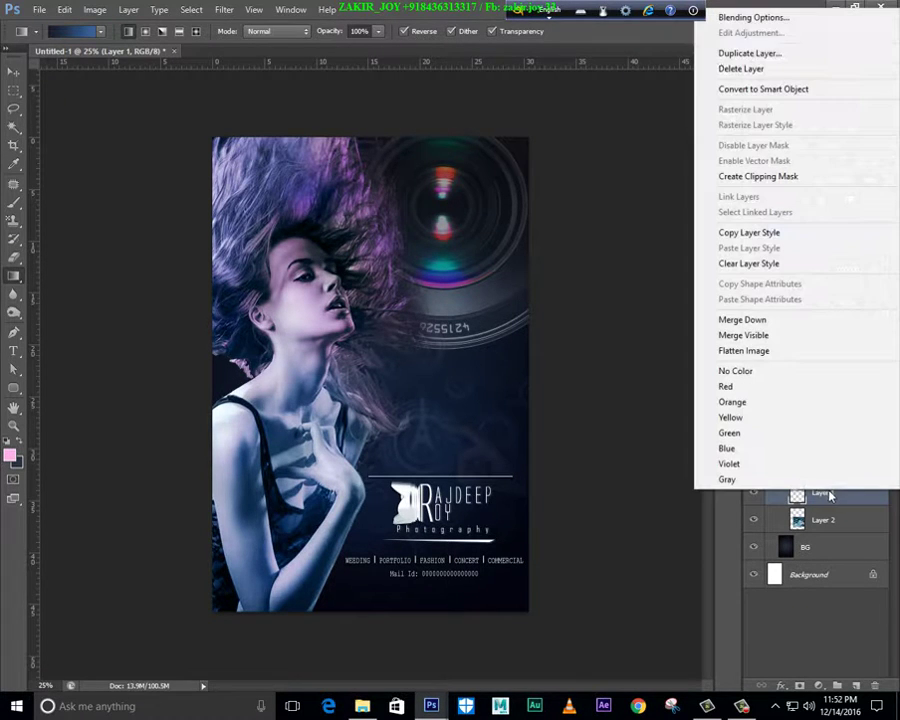
pyautogui.click(741, 18)
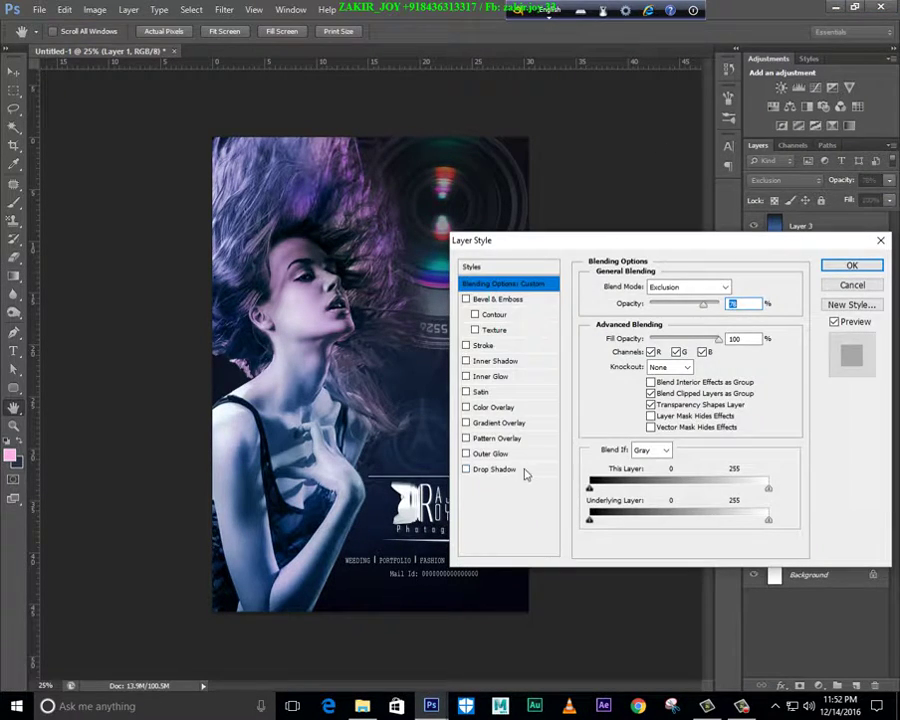
pyautogui.click(505, 454)
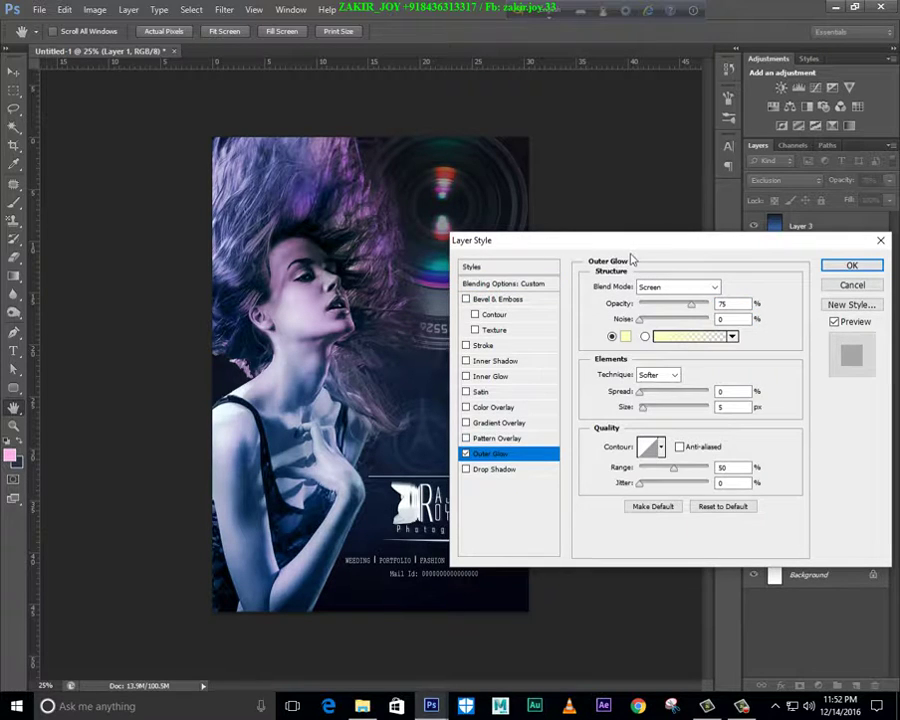
pyautogui.moveTo(633, 250)
pyautogui.mouseDown()
pyautogui.moveTo(672, 360)
pyautogui.moveTo(674, 401)
pyautogui.mouseUp()
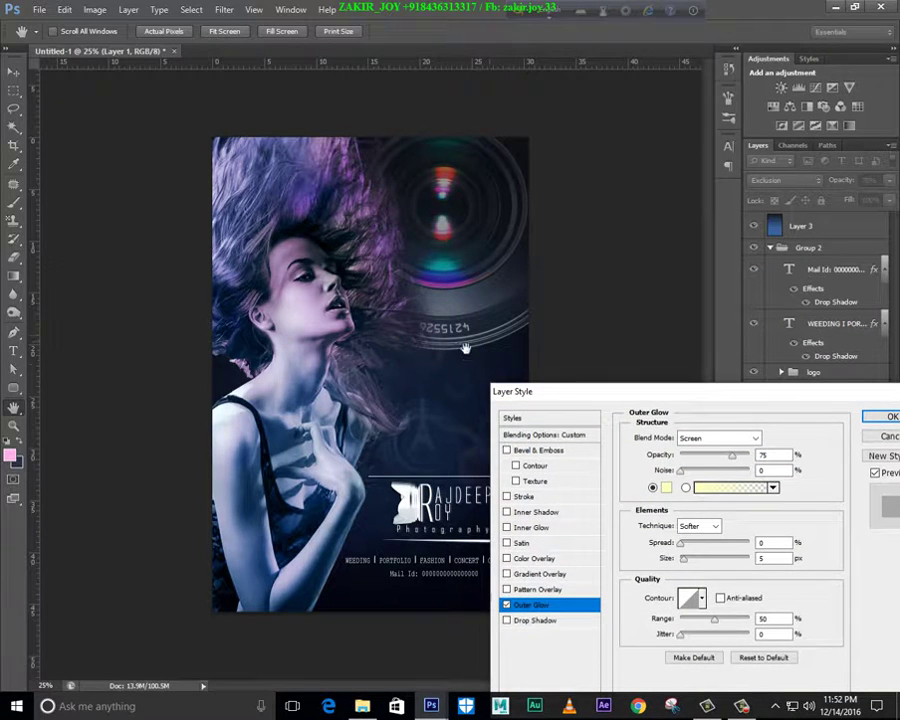
pyautogui.click(667, 488)
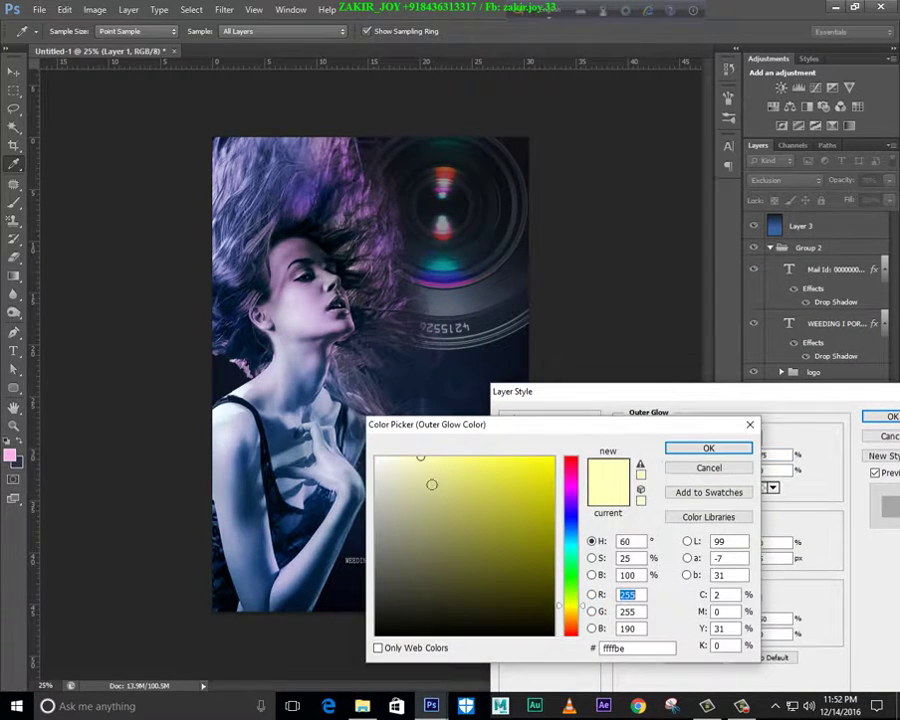
pyautogui.click(569, 535)
pyautogui.click(489, 457)
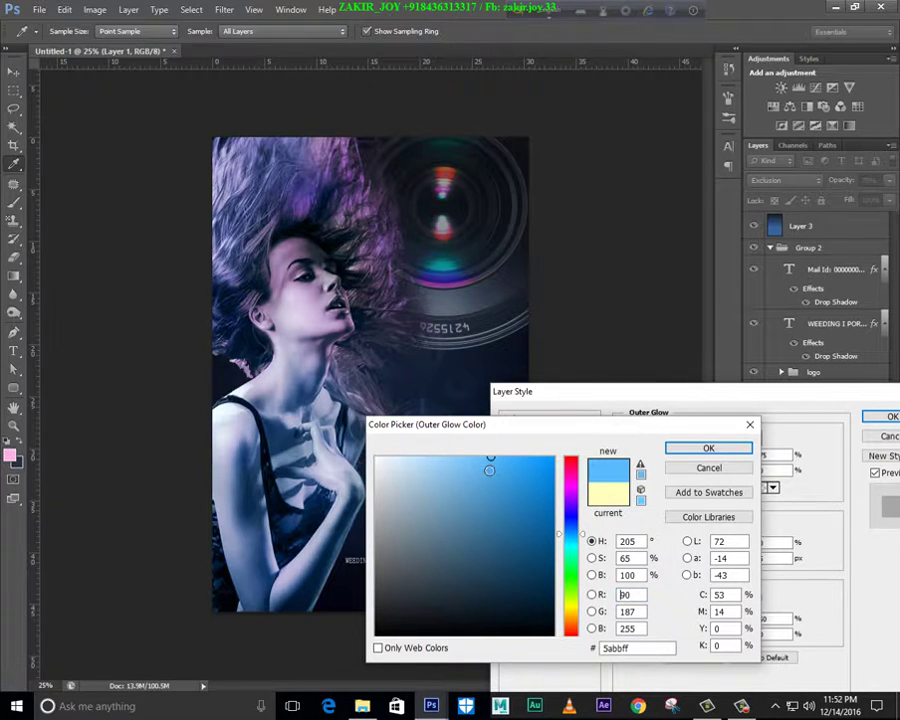
pyautogui.click(728, 451)
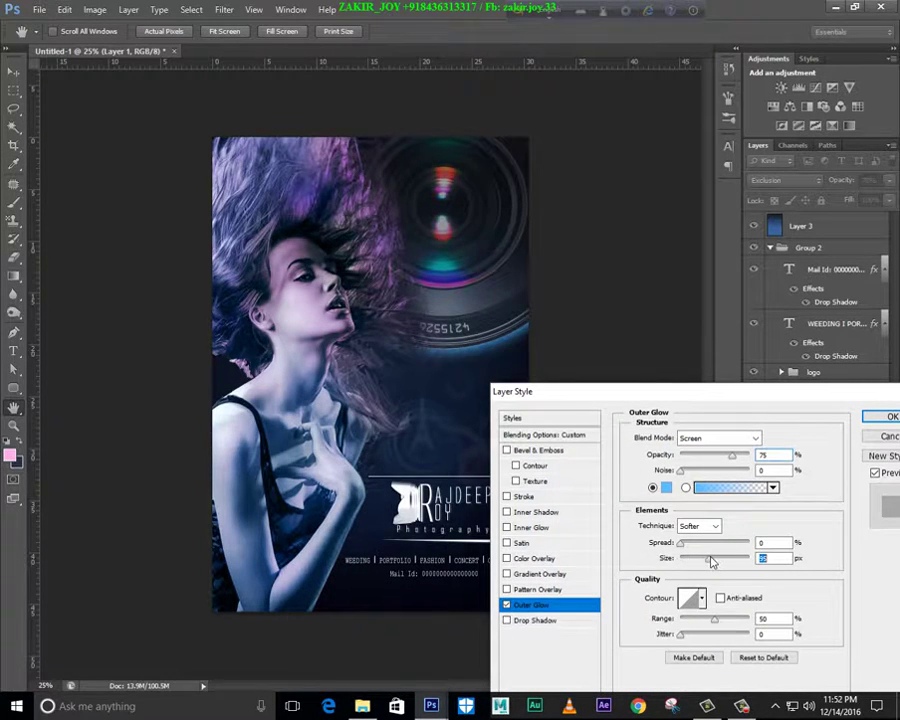
# Step: Give the glow Softer technique, about 193 px size and lower opacity, then apply it
pyautogui.moveTo(712, 562); pyautogui.dragTo(740, 560)
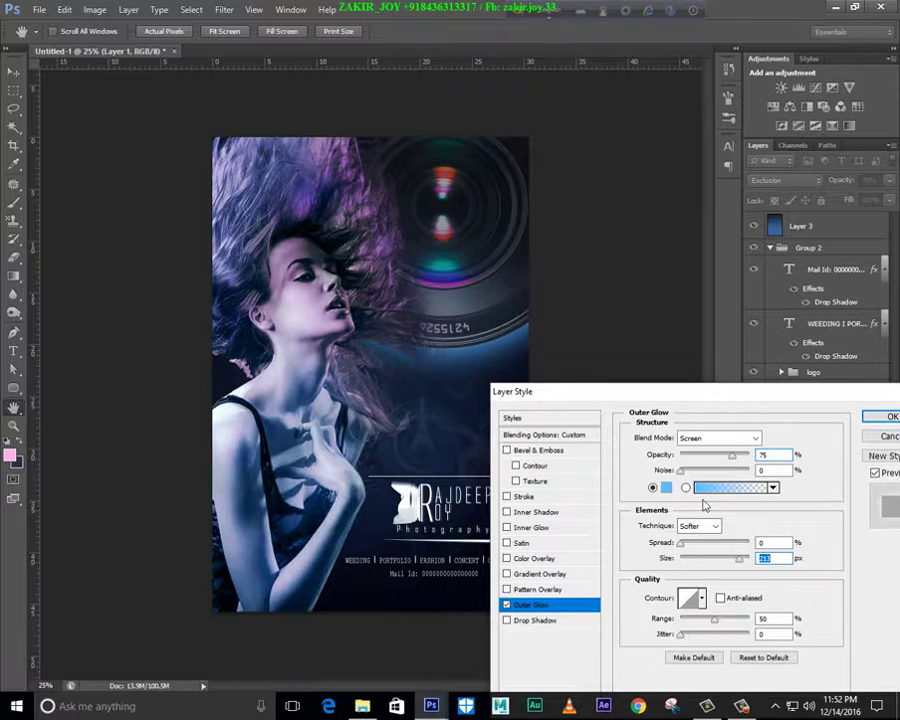
pyautogui.moveTo(733, 459); pyautogui.dragTo(719, 460)
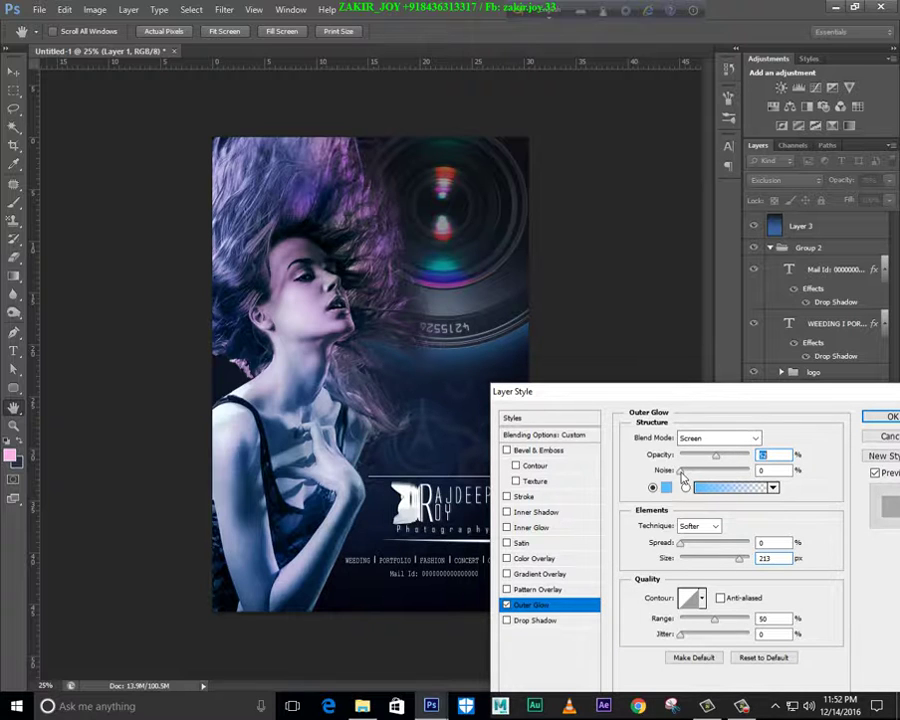
pyautogui.moveTo(682, 471); pyautogui.dragTo(708, 472)
pyautogui.moveTo(700, 475); pyautogui.dragTo(681, 478)
pyautogui.click(713, 527)
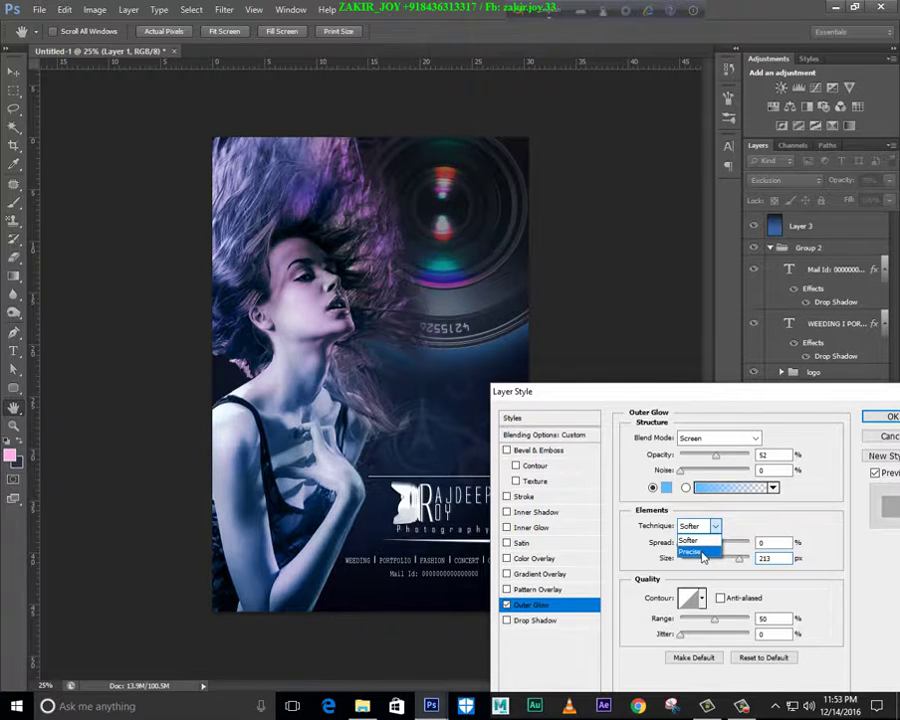
pyautogui.click(696, 539)
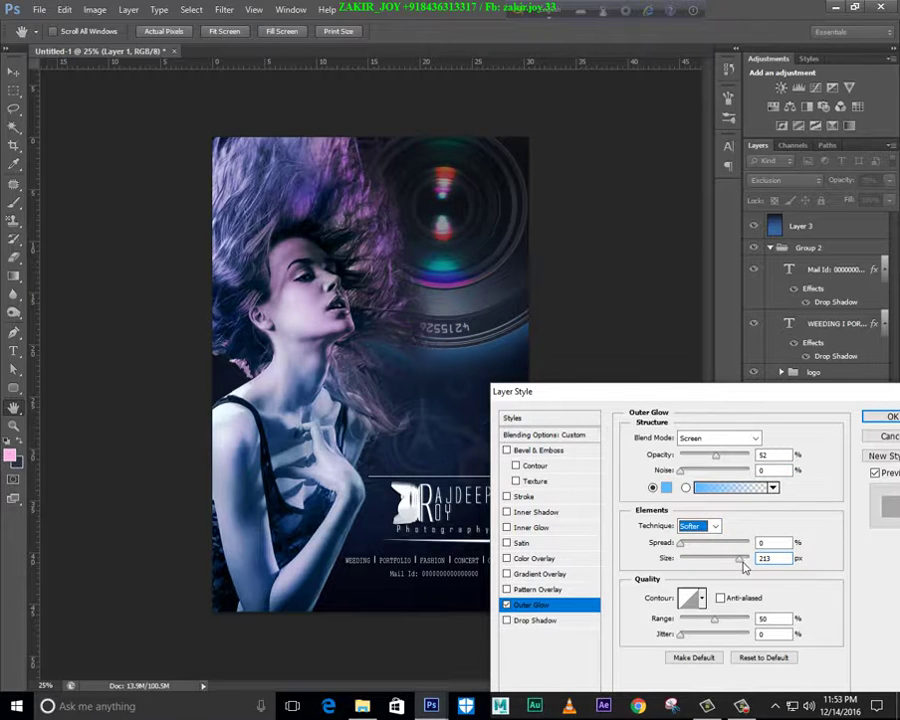
pyautogui.moveTo(738, 563); pyautogui.dragTo(733, 557)
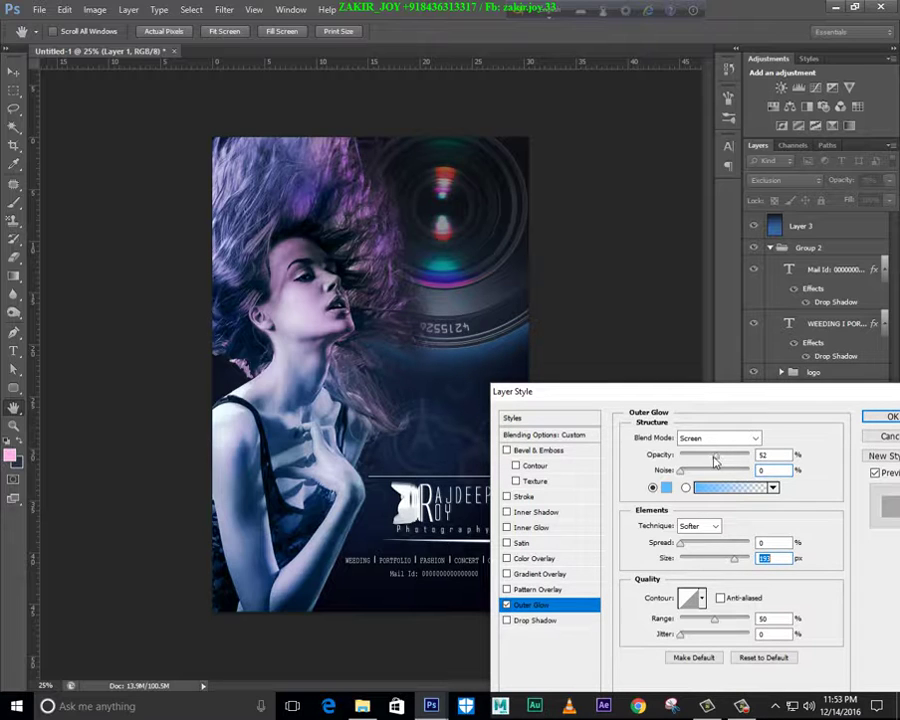
pyautogui.click(708, 457)
pyautogui.moveTo(708, 459); pyautogui.dragTo(717, 463)
pyautogui.click(880, 416)
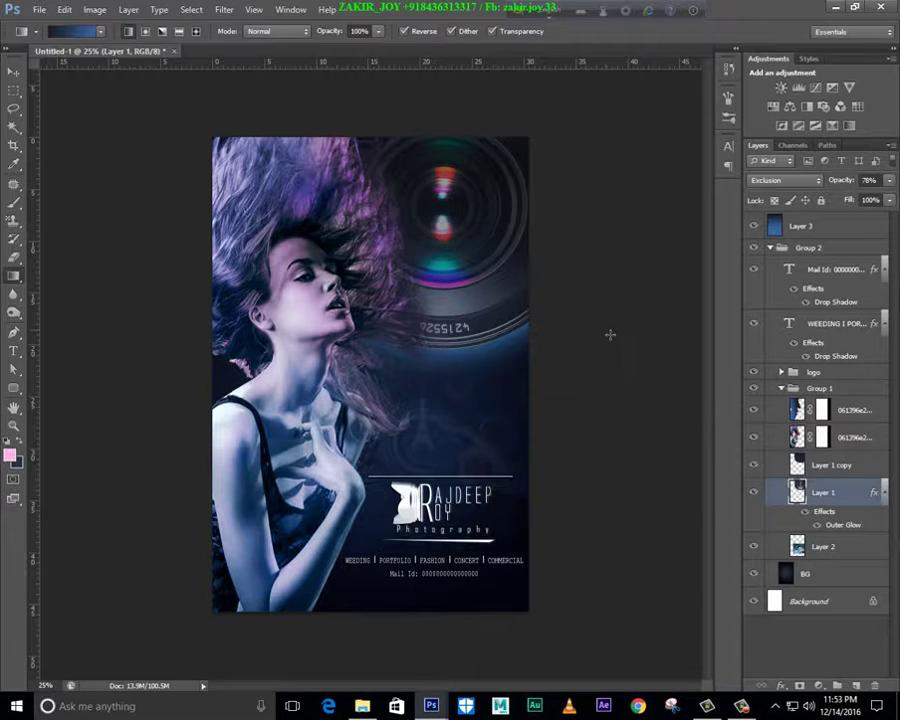